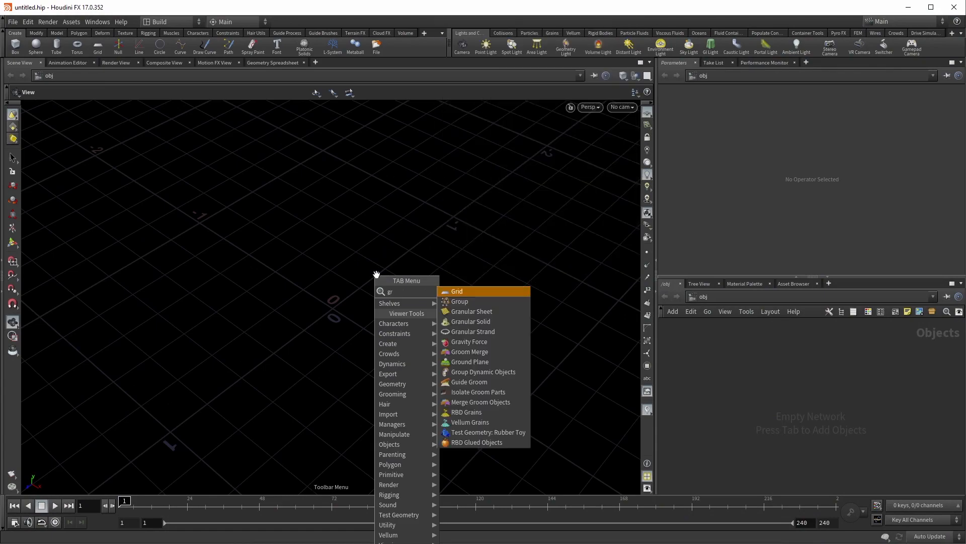
Create a Grid geometry object at the scene origin
key("Return")
left_click(376, 274)
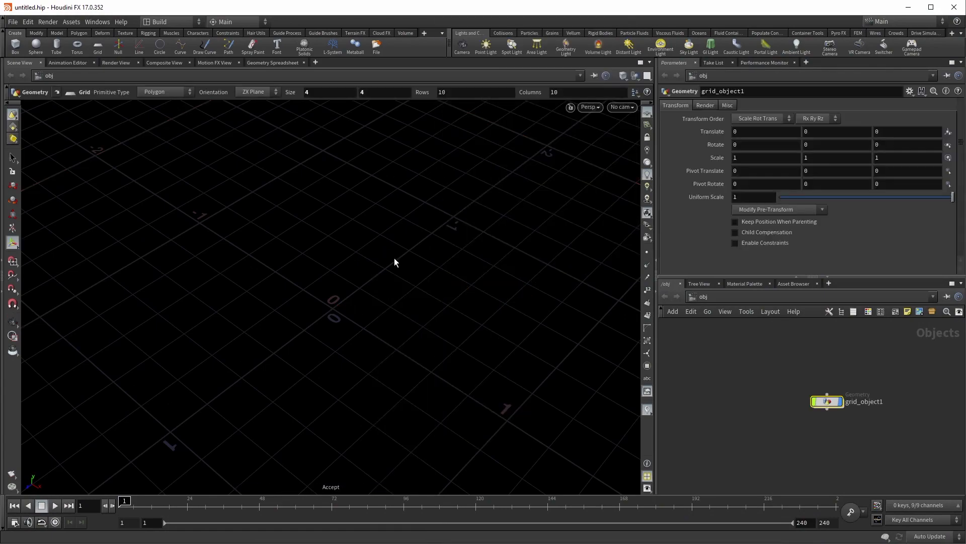
key("Escape")
scroll(403, 252, "down", 3)
left_click_drag(364, 301, 392, 267)
key("Return")
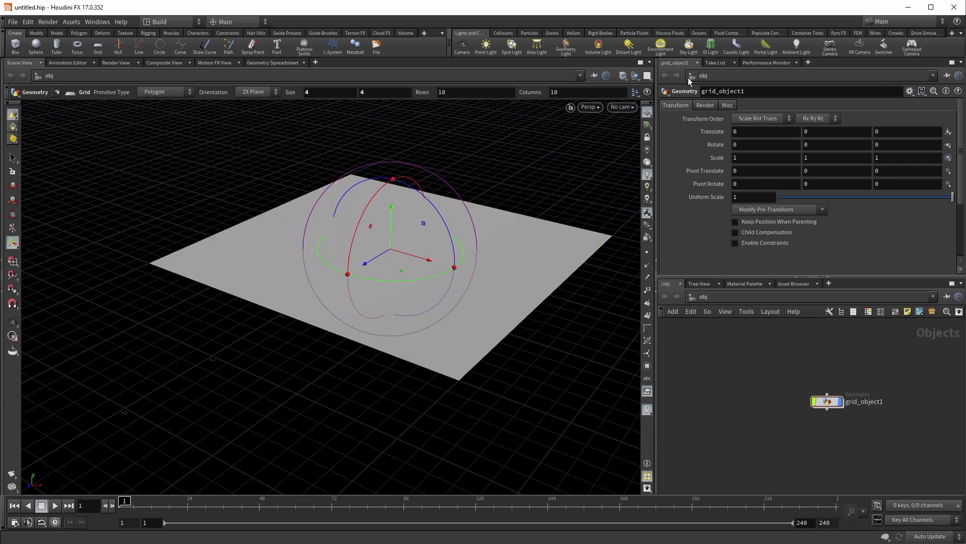
Turn the grid object into a Vellum Cloth simulation
left_click(579, 33)
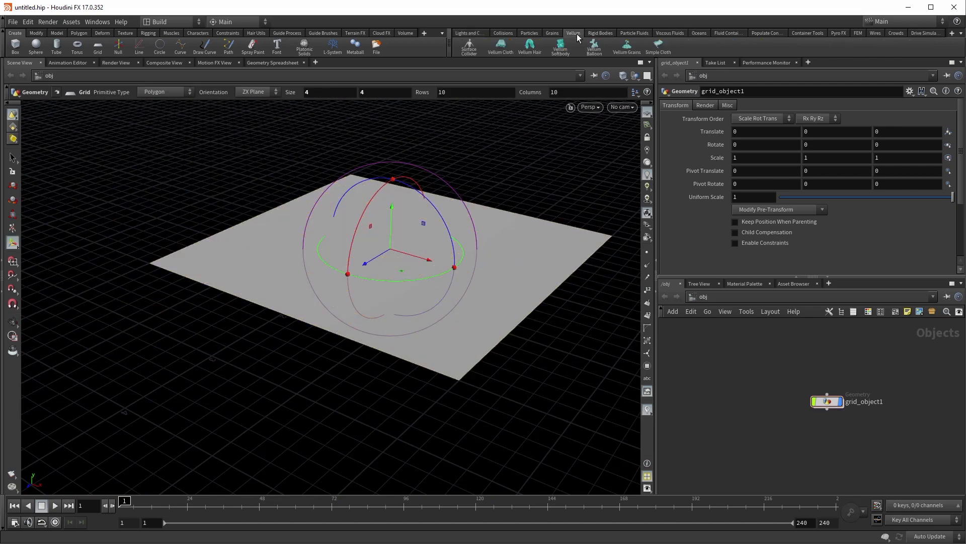
left_click(511, 47)
left_click(351, 325)
key("Return")
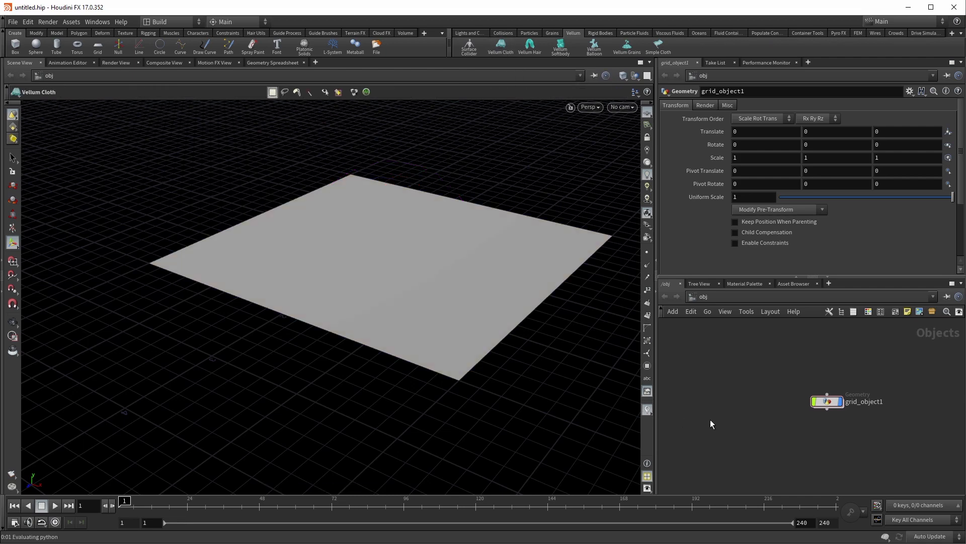
left_click(326, 282)
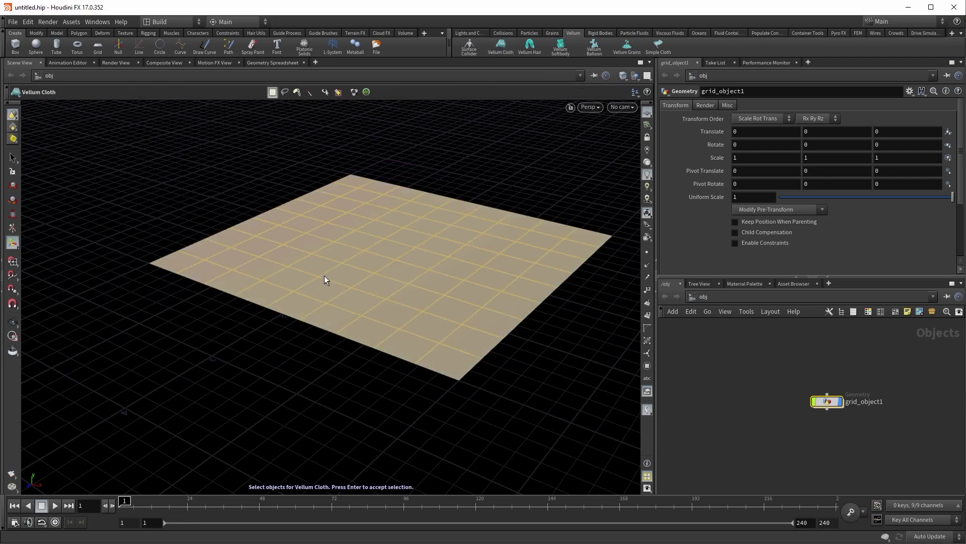
key("Return")
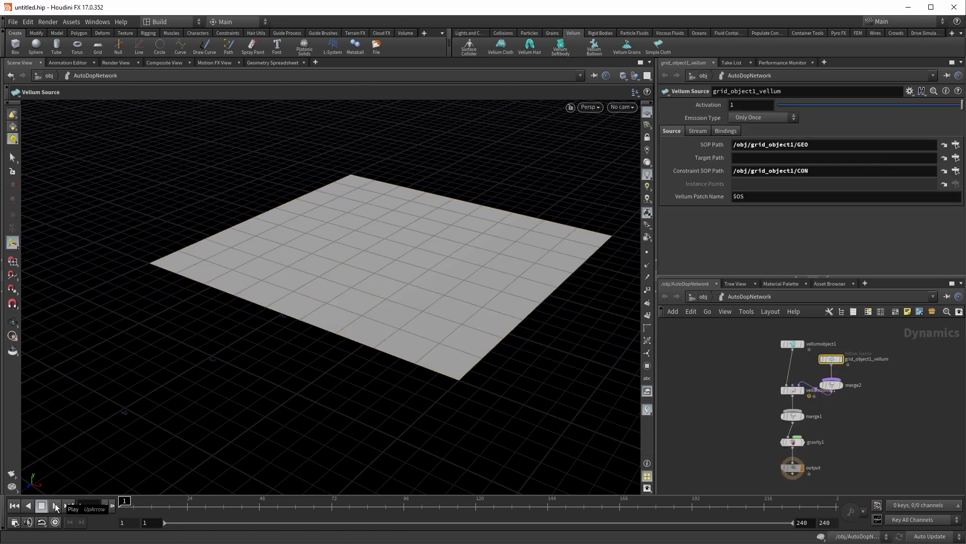
Play the cloth simulation and rewind it to frame 1
left_click(55, 504)
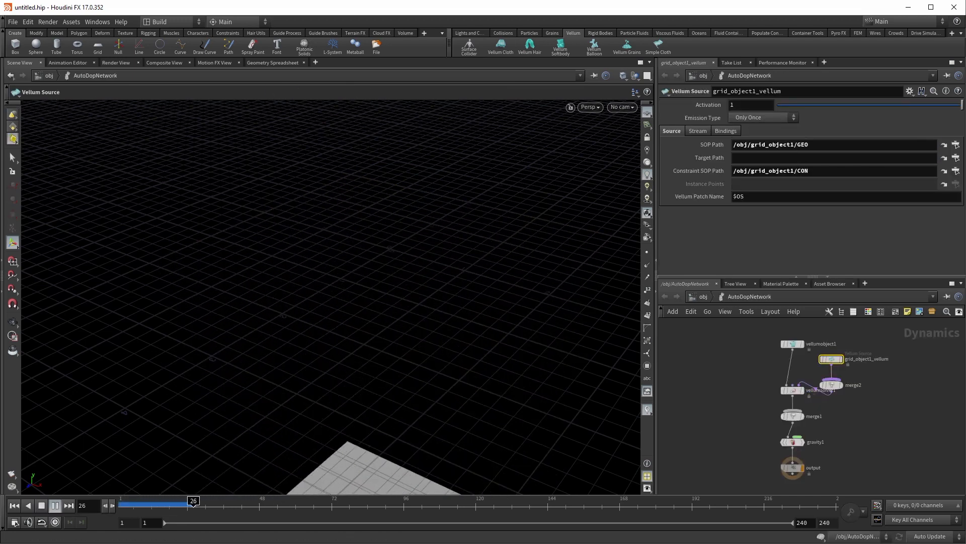
left_click(15, 505)
right_click_drag(335, 272, 319, 292, "alt")
key("Return")
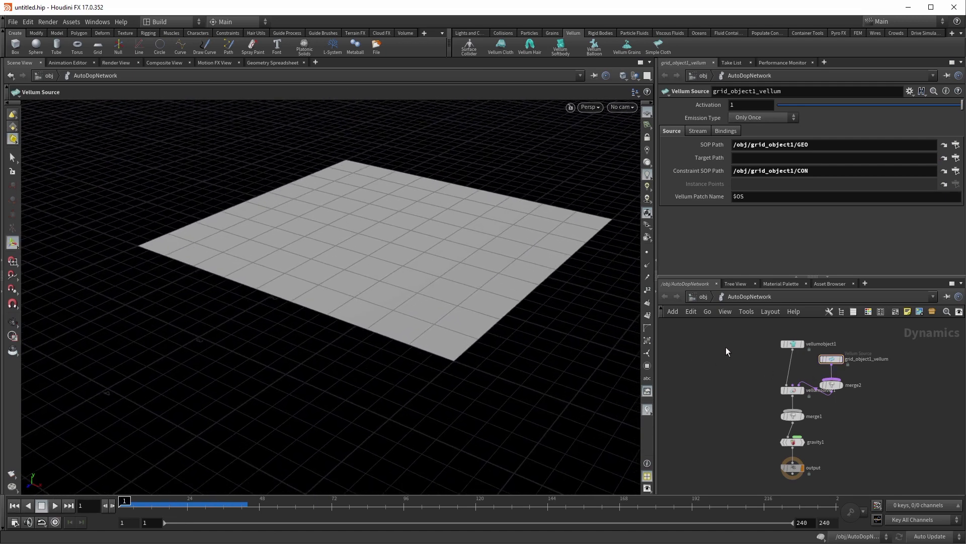
Return to the object level and look over the AutoDopNetwork, cloth_vellum and grid_object1 nodes
key("u")
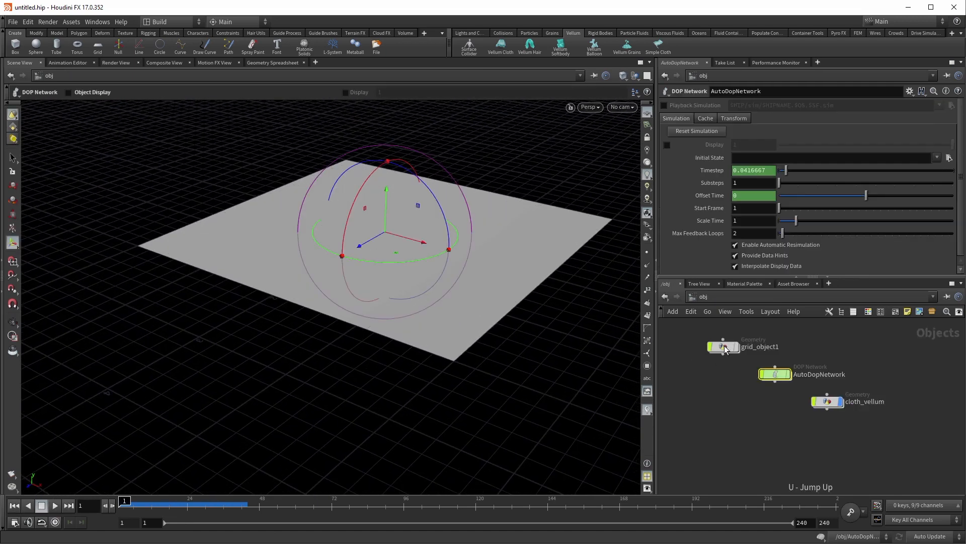
left_click_drag(719, 422, 766, 406)
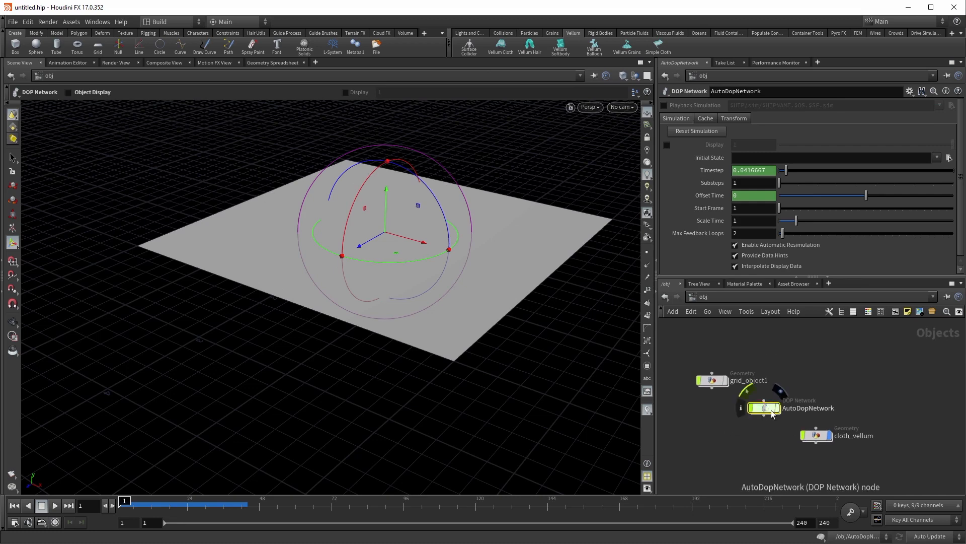
left_click(823, 440)
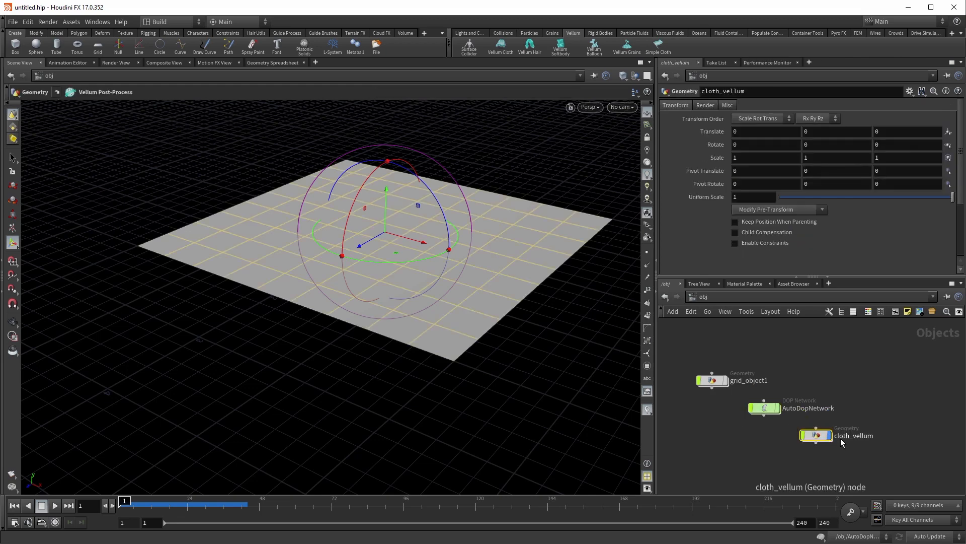
left_click(711, 380)
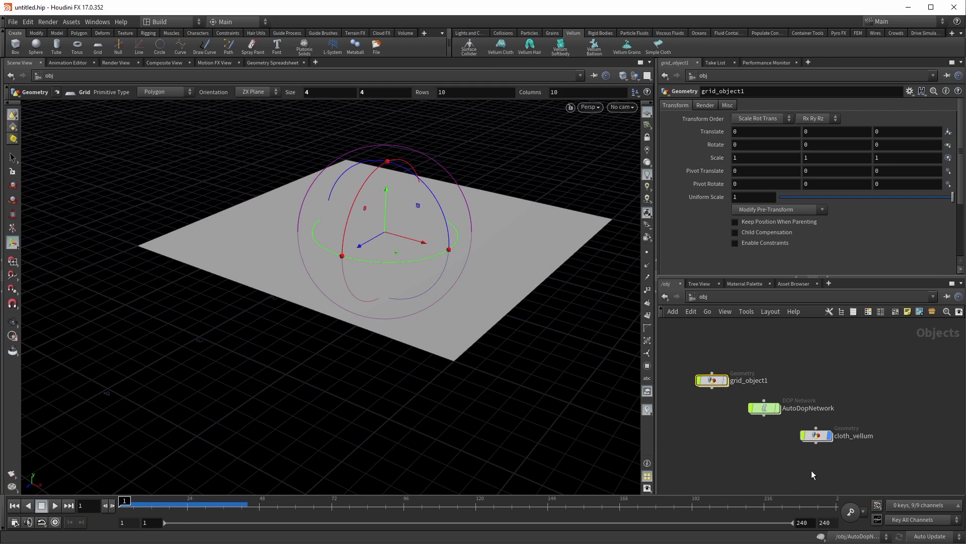
Open the cloth_vellum network and examine the parameters of its import_geometry and vellum_io nodes
left_click(828, 437)
double_click(829, 437)
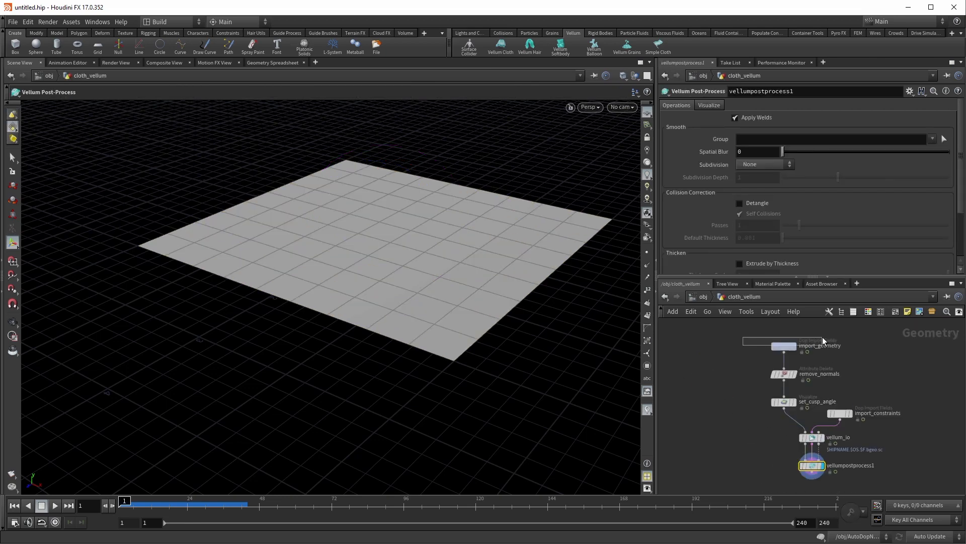
left_click(785, 346)
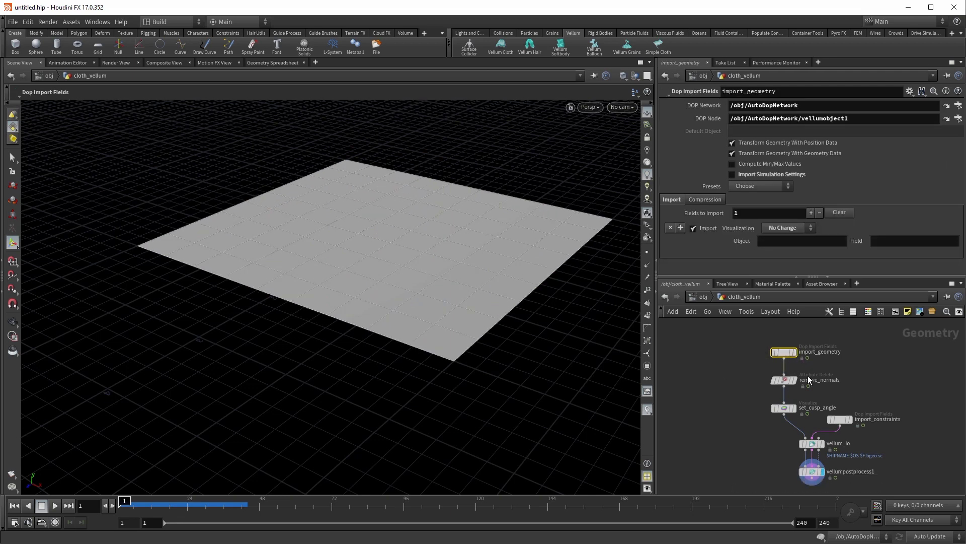
scroll(762, 384, "up", 3)
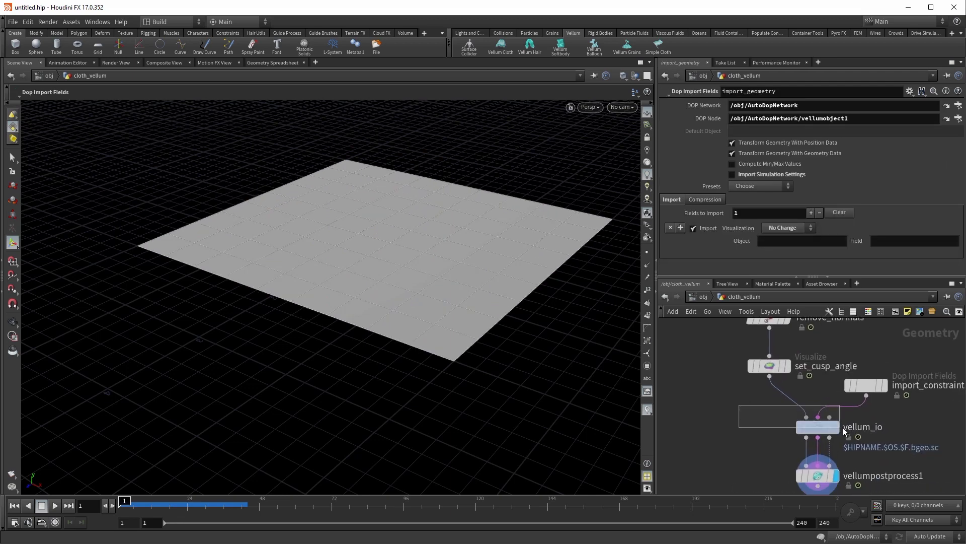
left_click(817, 427)
scroll(738, 460, "down", 3)
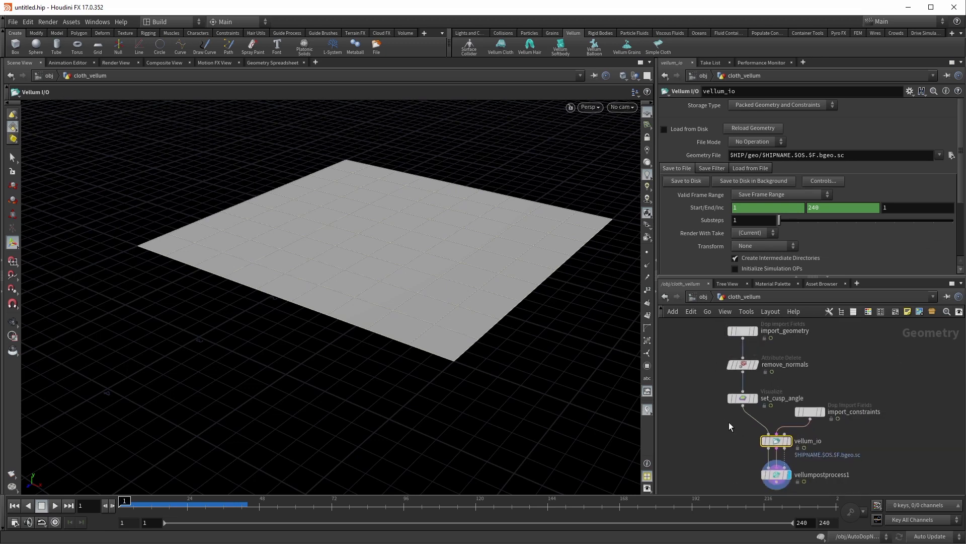
Compare the import_geometry and import_constraints parameters, and follow them through vellum_io to vellumpostprocess1
left_click(741, 331)
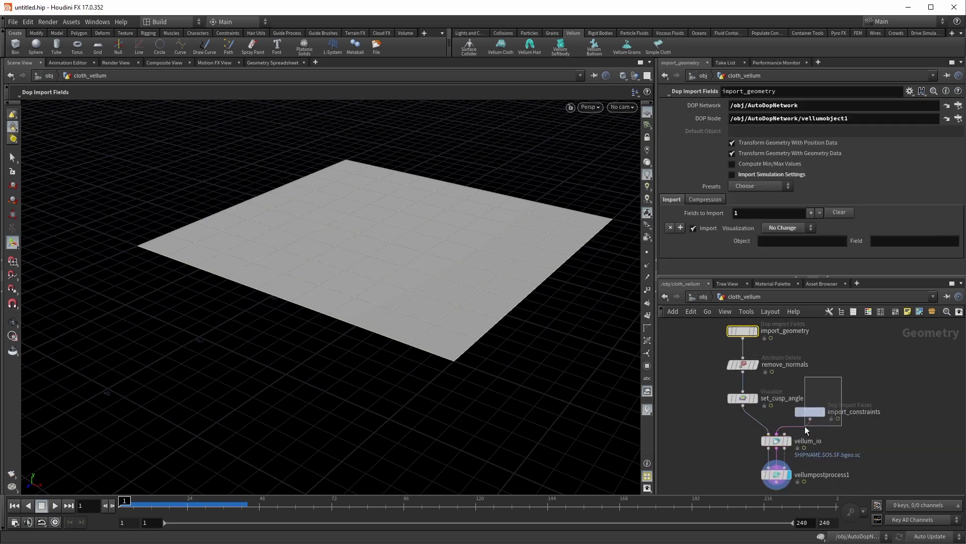
left_click_drag(841, 377, 805, 425)
left_click_drag(707, 346, 757, 324)
left_click_drag(835, 395, 809, 420)
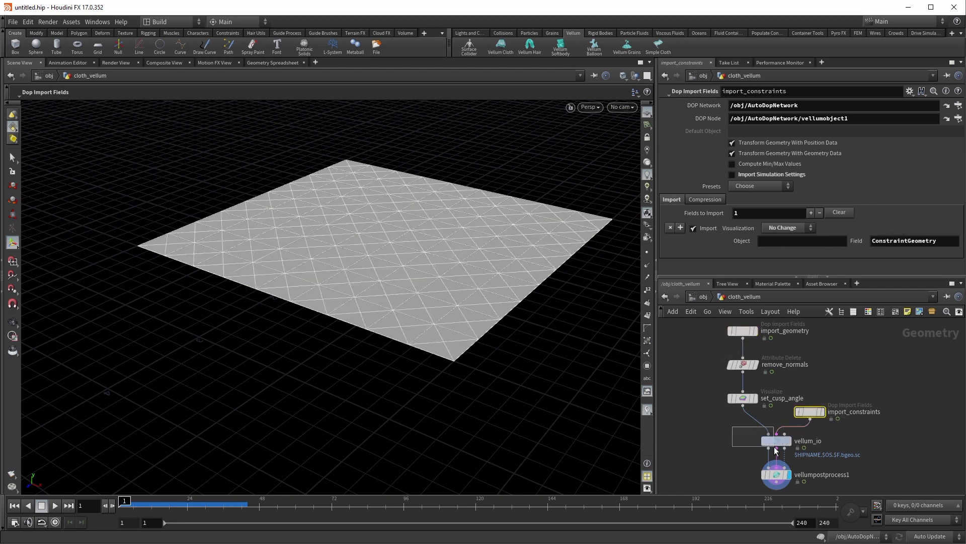
left_click_drag(775, 451, 776, 451)
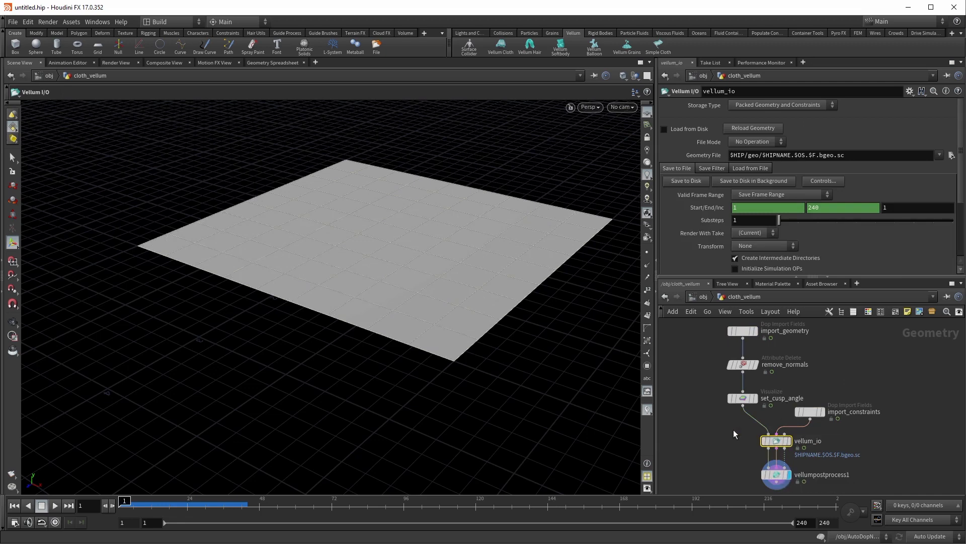
middle_click_drag(720, 426, 714, 385)
left_click_drag(721, 422, 810, 454)
left_click(725, 416)
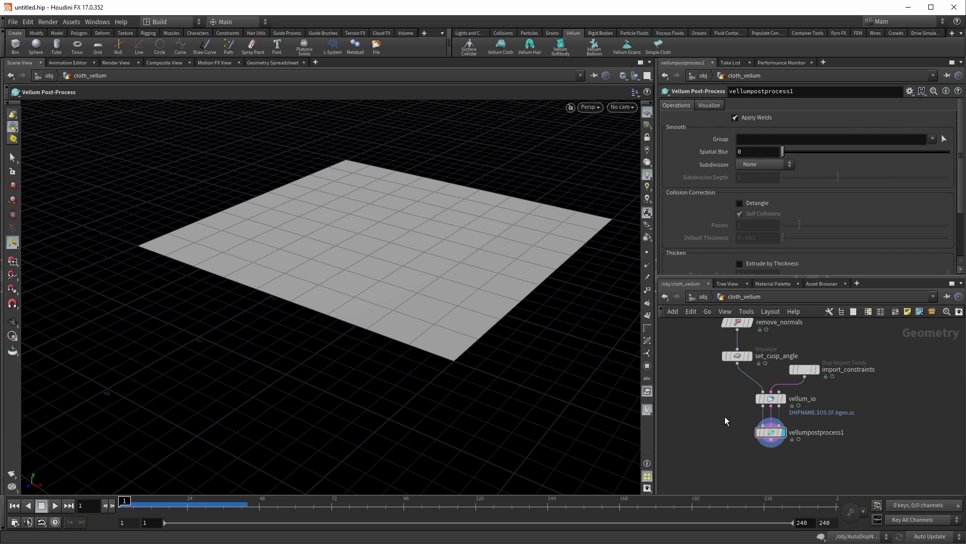
Open the grid_object1 network and move the GEO null away from cloth_constraints, roughly level with the CON null
key("u")
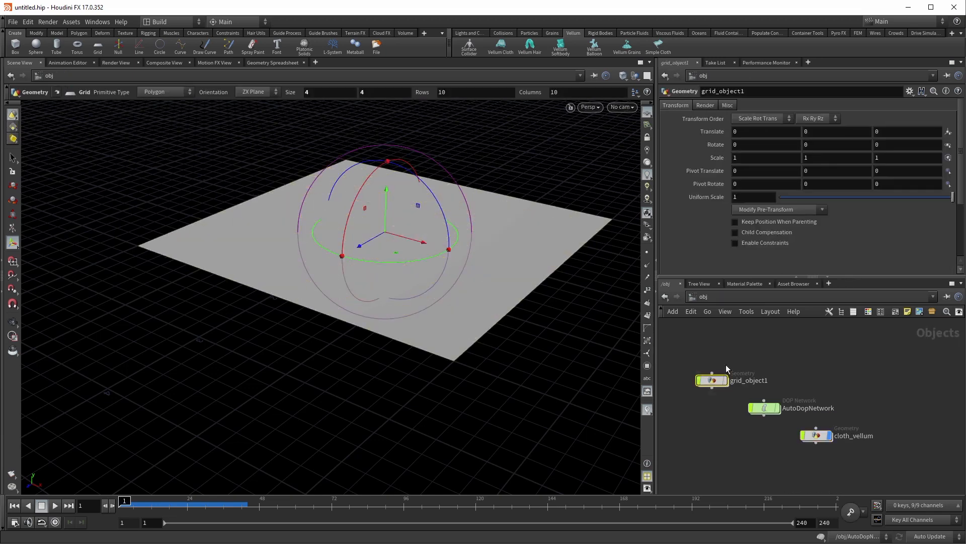
key("Return")
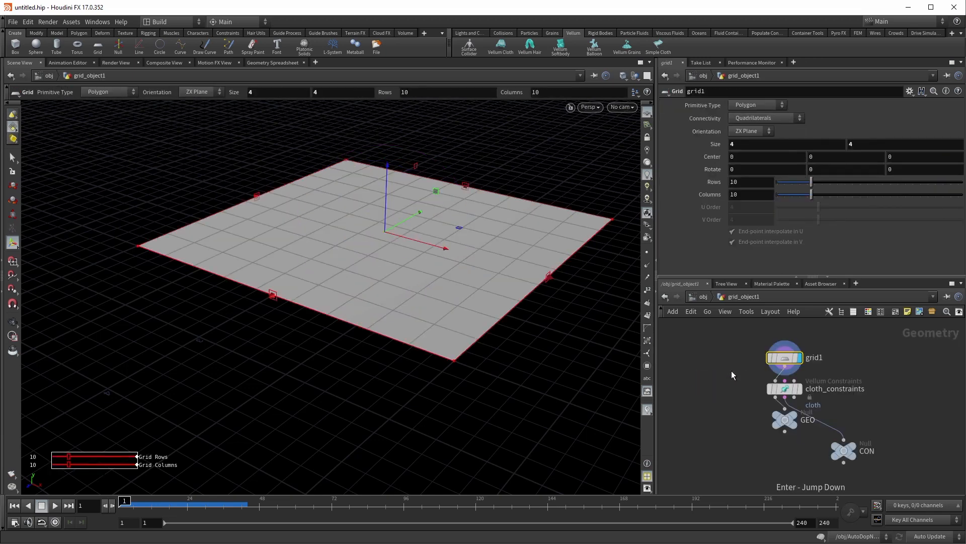
left_click_drag(778, 417, 739, 445)
Examine the cloth_constraints parameters and display the geometry output of the GEO null
left_click_drag(729, 386, 817, 415)
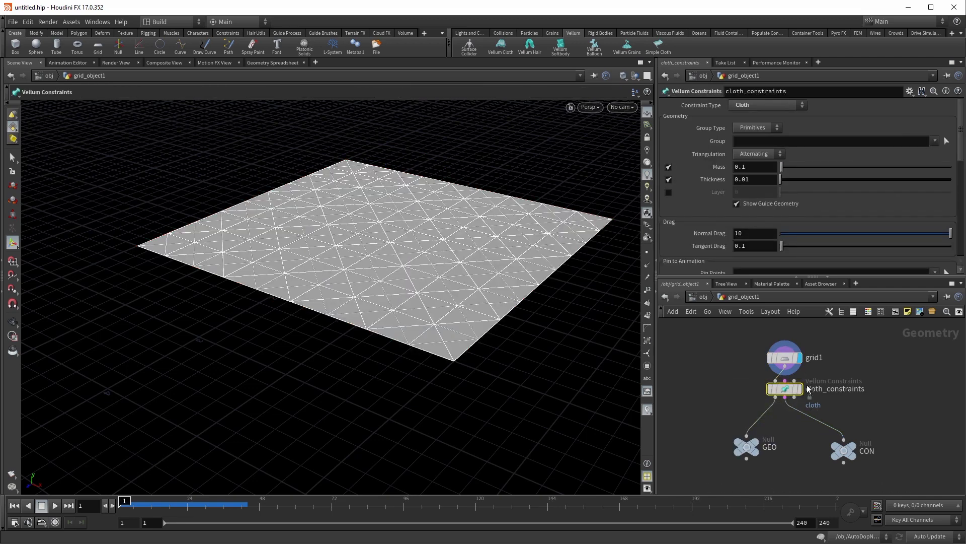
scroll(768, 395, "up", 3)
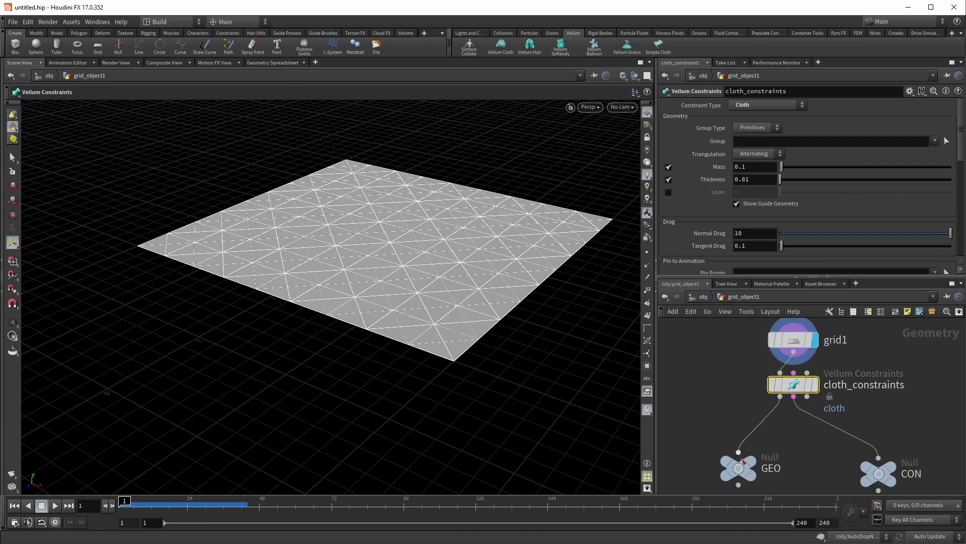
left_click_drag(696, 433, 762, 482)
middle_click_drag(698, 420, 685, 363)
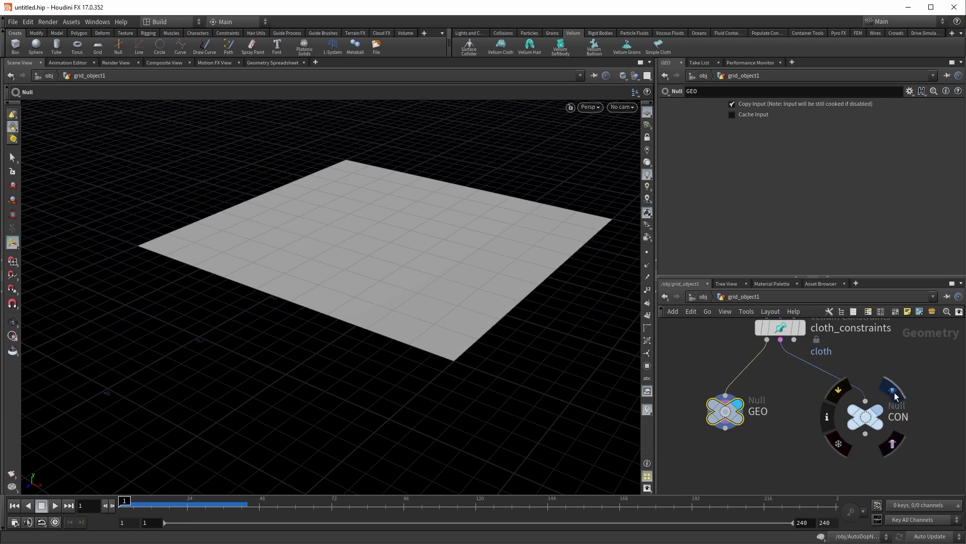
Select the CON null and display its constraint geometry in the viewport
left_click(877, 416)
left_click(851, 427)
middle_click_drag(807, 422, 791, 440)
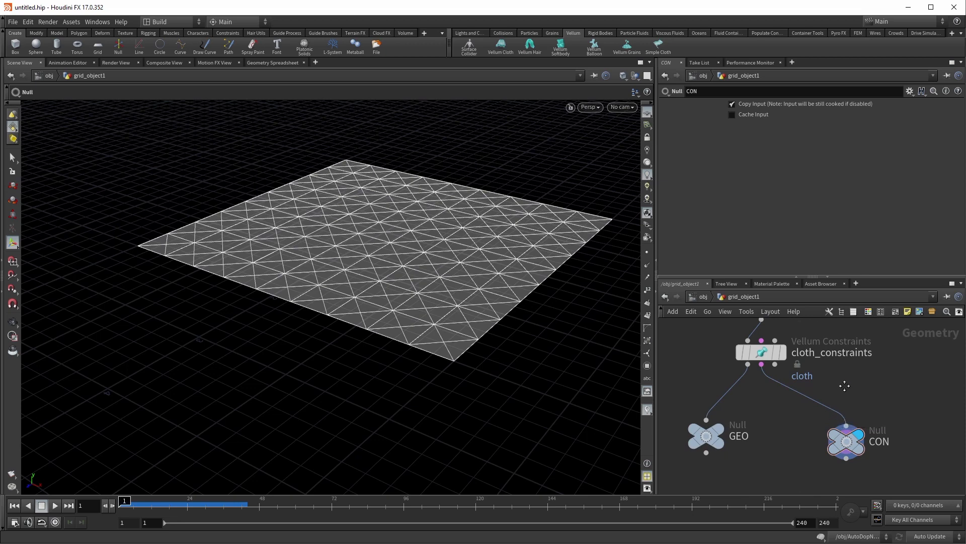
middle_click_drag(842, 380, 824, 368)
left_click_drag(854, 382, 819, 449)
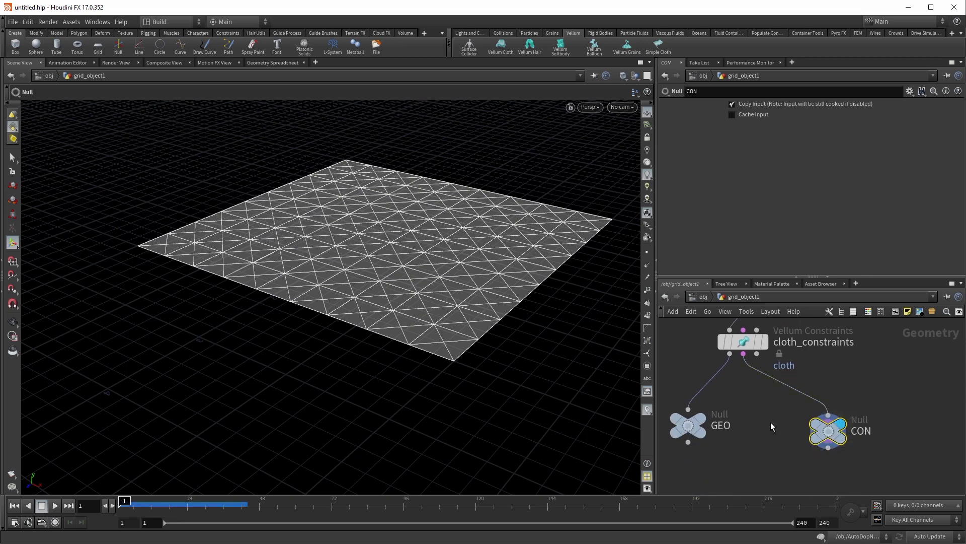
middle_click_drag(768, 418, 766, 407)
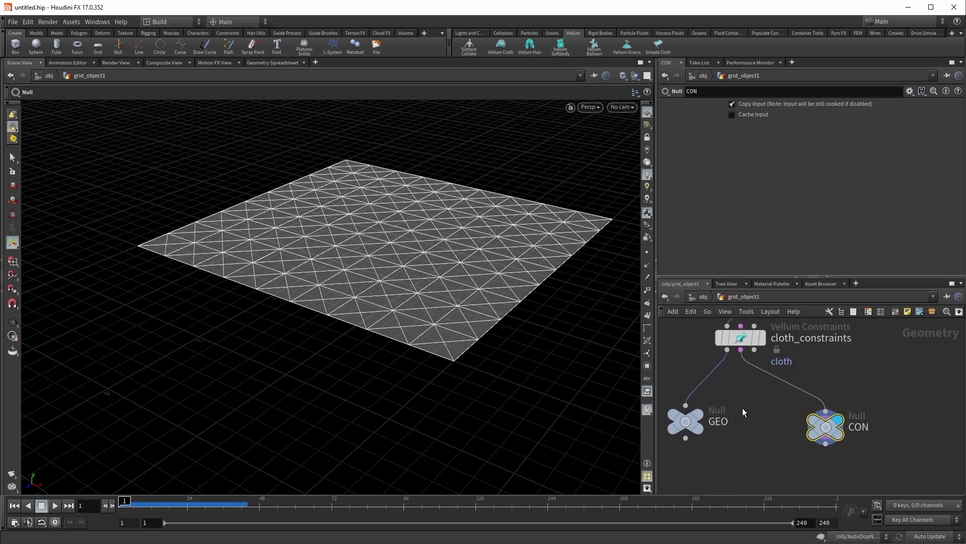
middle_click_drag(739, 385, 744, 412)
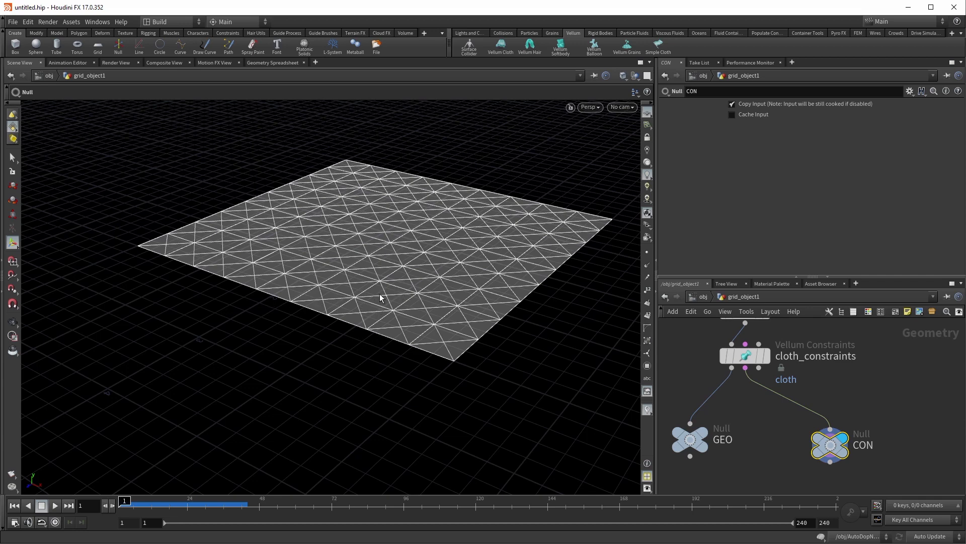
Examine the CON null's primitive attributes in the Geometry Spreadsheet, from the distance constraints down to the bend constraints
left_click(252, 64)
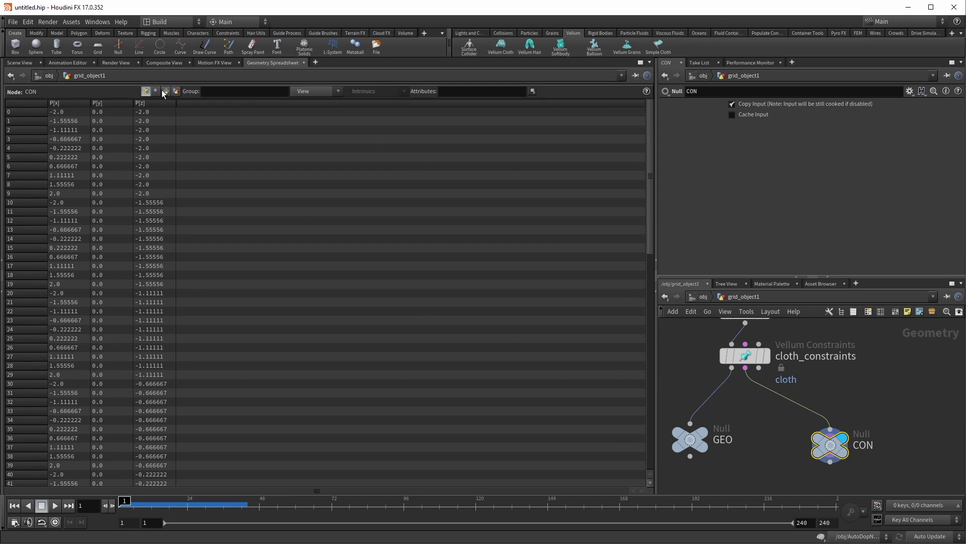
left_click(166, 91)
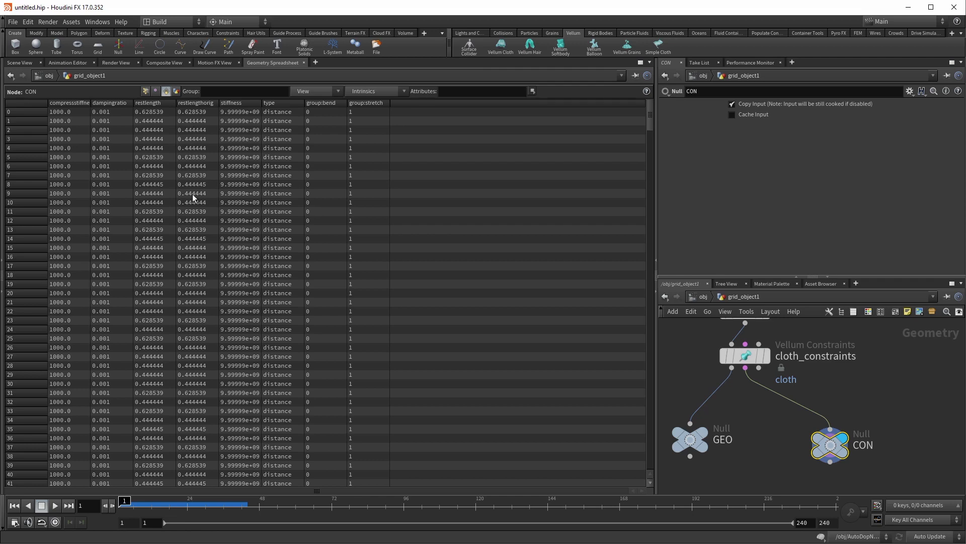
left_click_drag(650, 118, 635, 352)
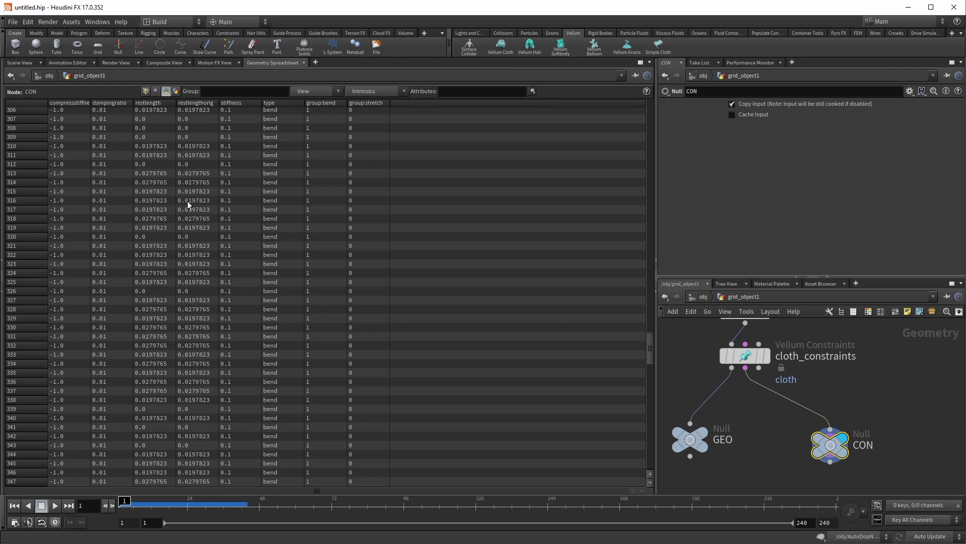
View the constraint lines in the 3D scene from above and return to the object level
left_click(21, 63)
left_click_drag(451, 186, 427, 277, "alt")
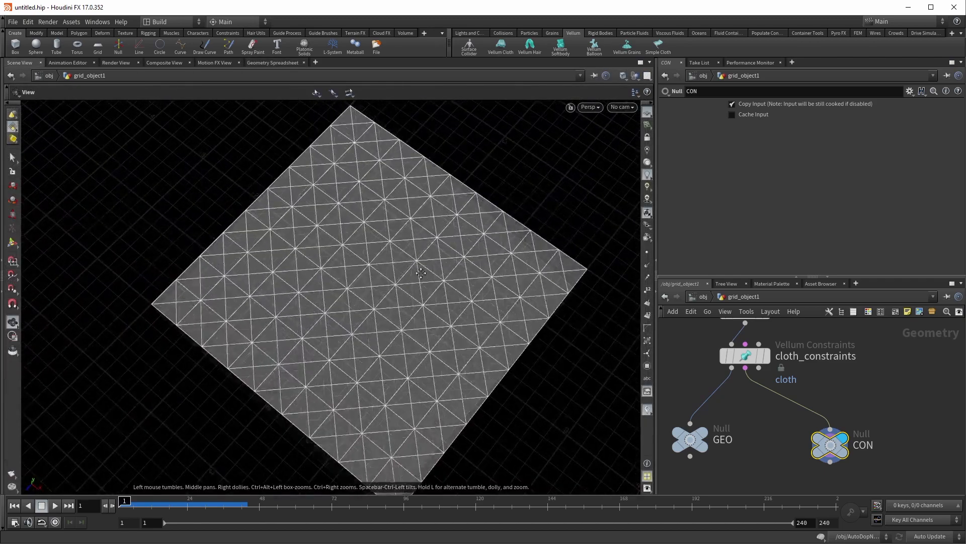
middle_click_drag(427, 277, 423, 231, "alt")
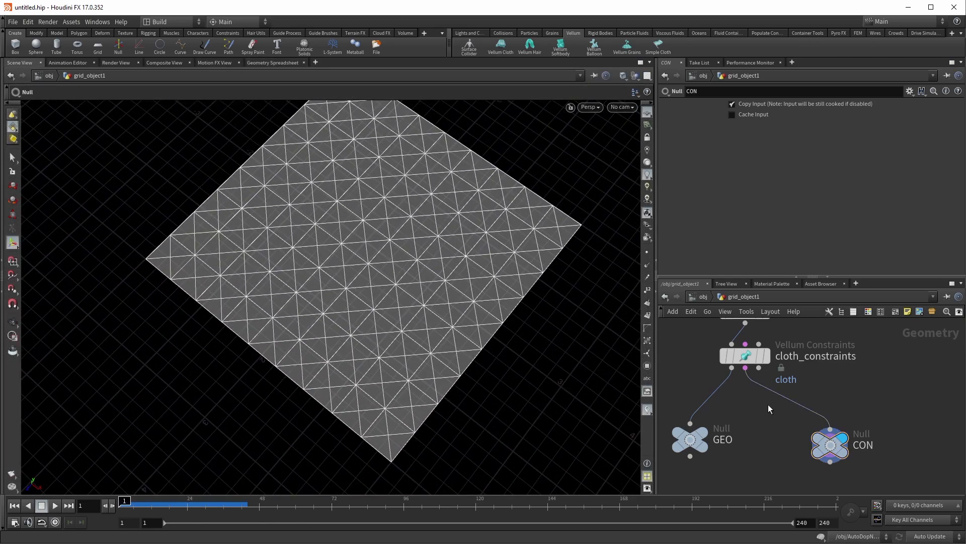
key("u")
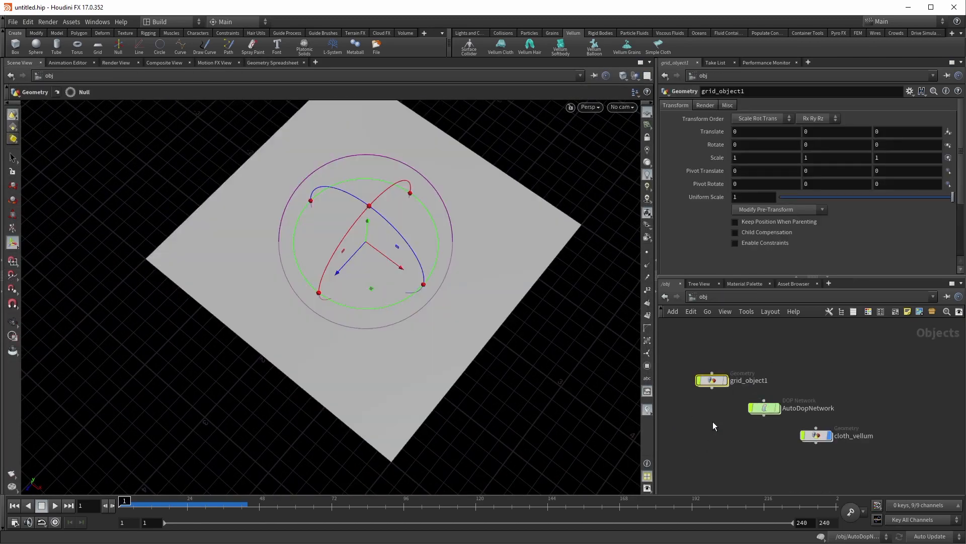
Open the AutoDopNetwork and examine the parameters of the vellumobject1 node
left_click(765, 407)
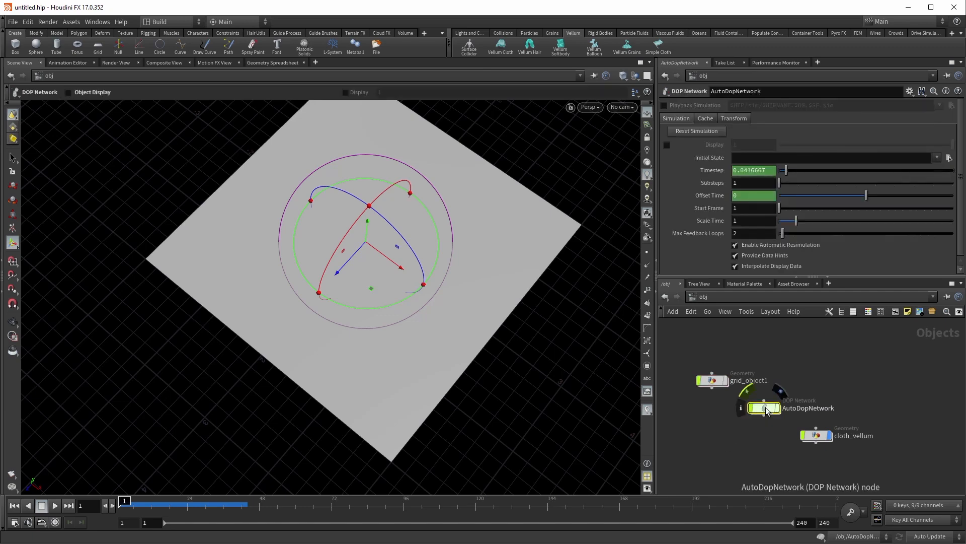
double_click(765, 407)
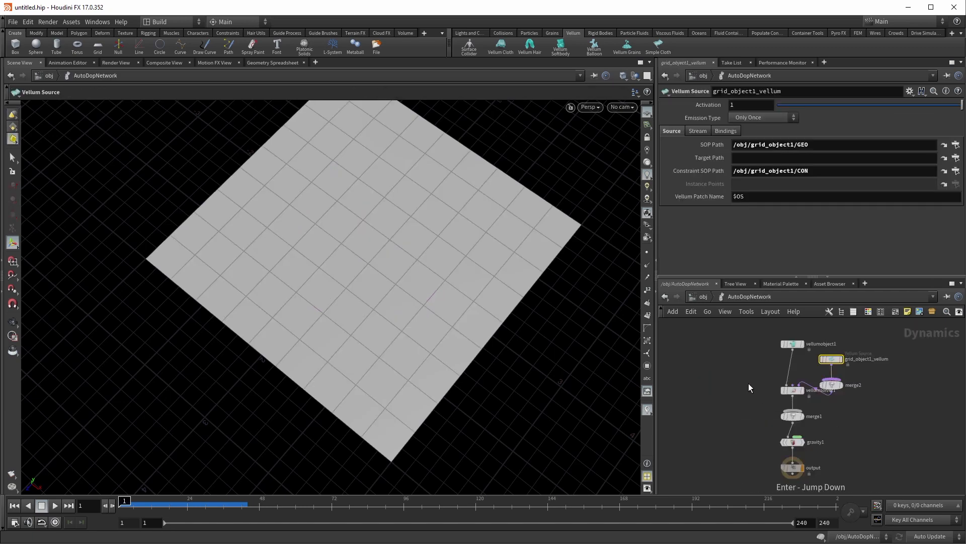
middle_click_drag(748, 382, 701, 380)
scroll(702, 380, "up", 3)
left_click(768, 324)
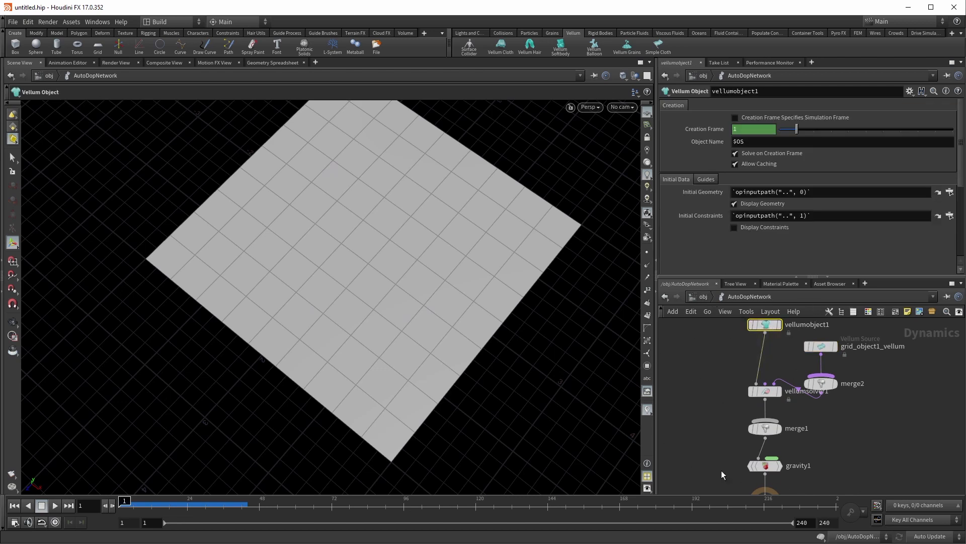
scroll(709, 391, "down", 3)
scroll(710, 391, "up", 3)
middle_click_drag(708, 368, 692, 410)
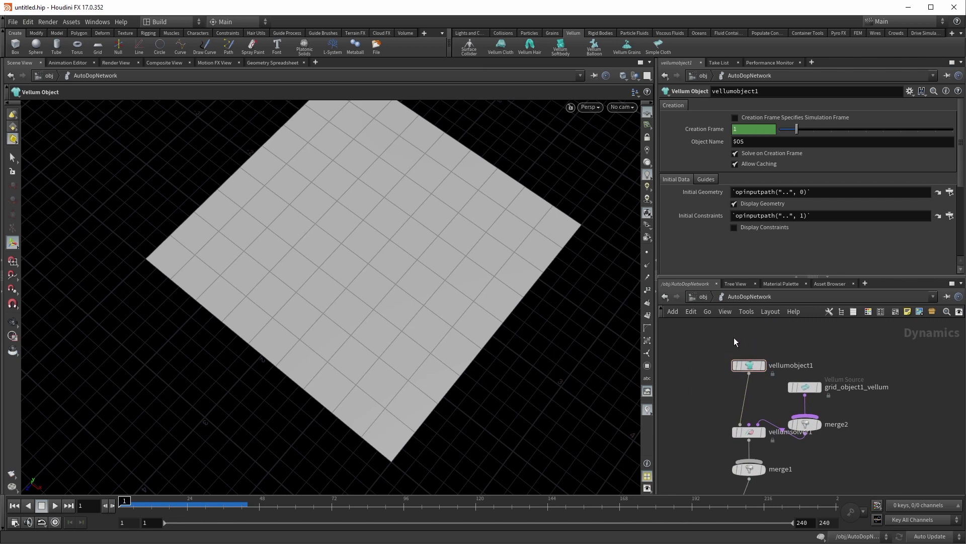
left_click_drag(733, 338, 766, 386)
mouse_move(726, 407)
middle_mouse_down()
mouse_move(714, 363)
mouse_move(709, 402)
middle_mouse_up()
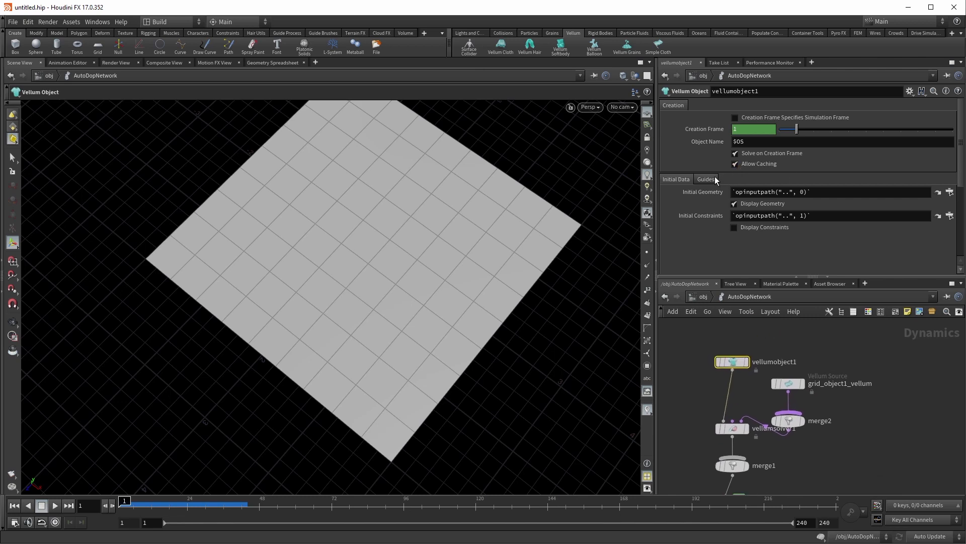
Spread out the nodes feeding vellumsolver1 and display the source paths of the grid_object1_vellum node
left_click_drag(738, 444, 739, 446)
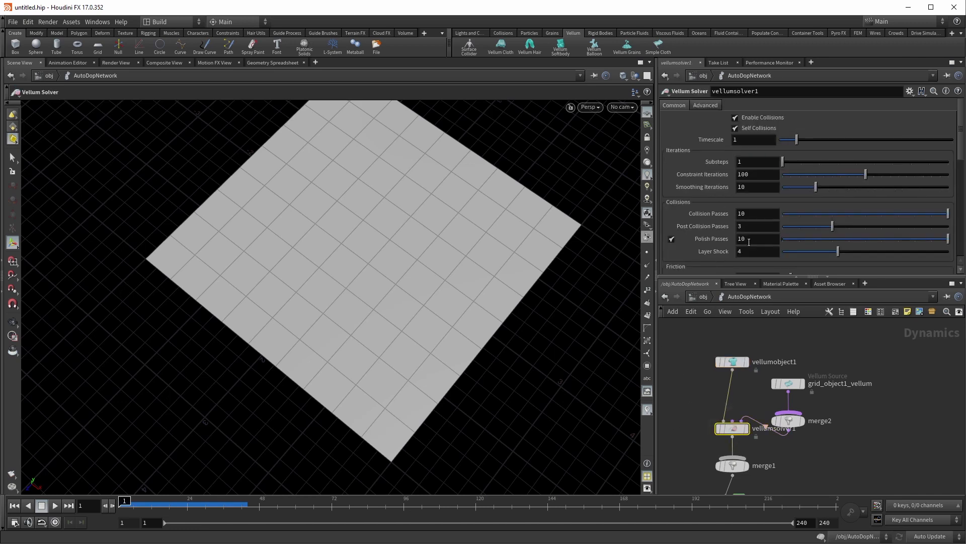
left_click_drag(730, 359, 701, 363)
left_click_drag(793, 387, 790, 347)
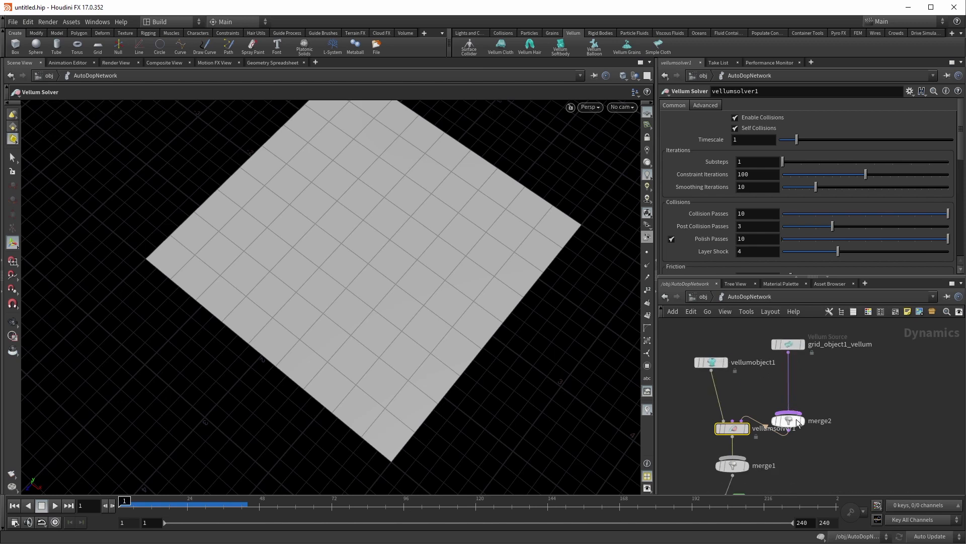
left_click_drag(798, 423, 794, 411)
left_click(864, 341)
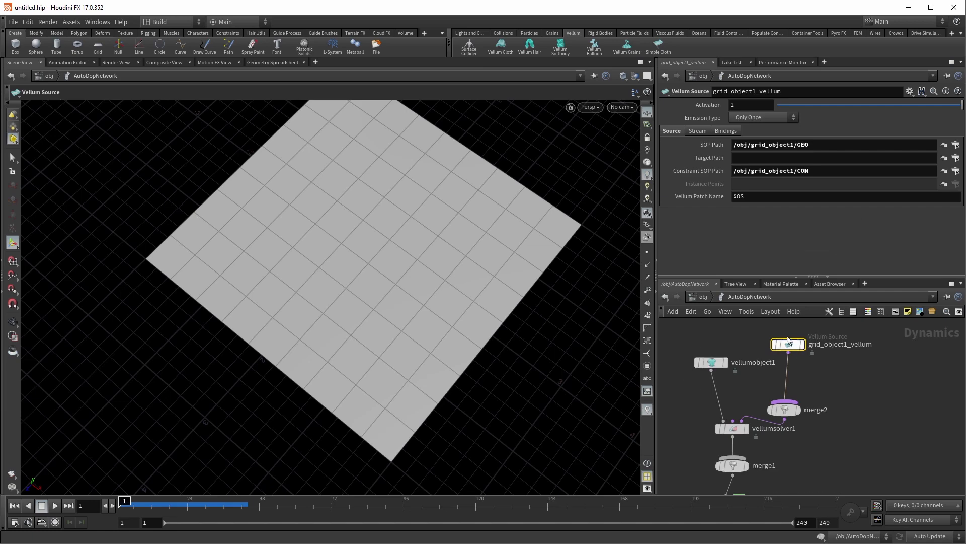
middle_click_drag(699, 433, 695, 387)
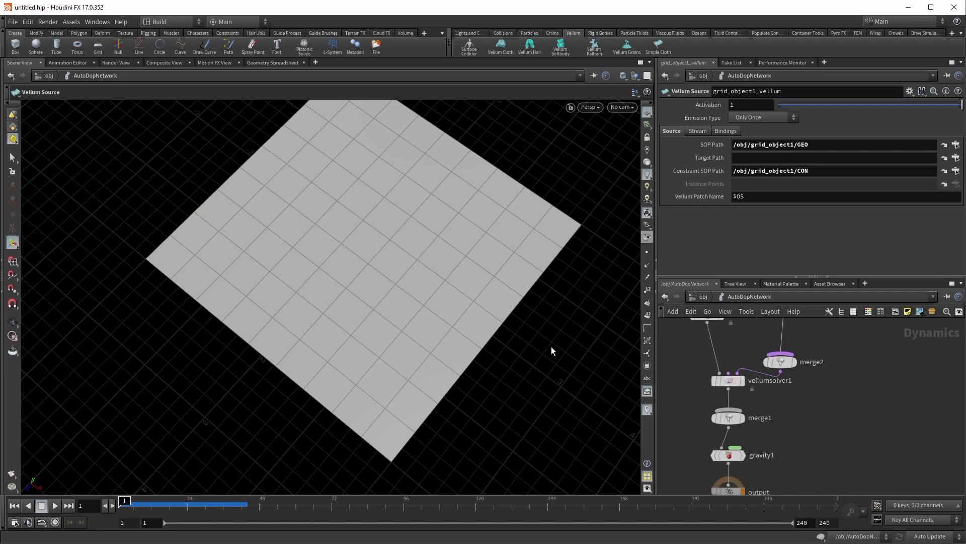
Play the cloth simulation with the whole grid in view and rewind it to the first frame
right_click_drag(475, 295, 422, 310, "alt")
left_click_drag(422, 310, 424, 290, "alt")
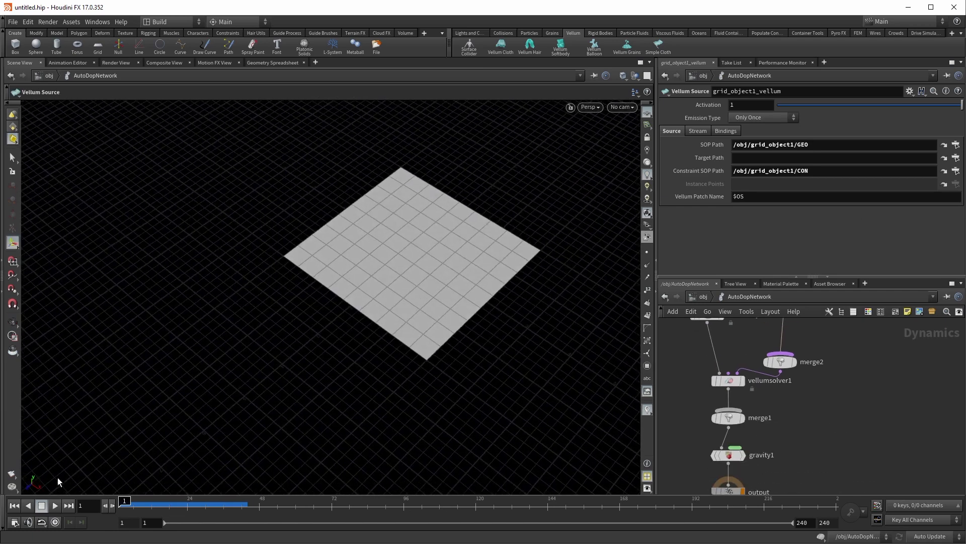
left_click(55, 505)
left_click(14, 505)
mouse_move(373, 379)
left_mouse_down("alt")
mouse_move(369, 356)
mouse_move(362, 366)
left_mouse_up("alt")
Go back to the object level and open the grid_object1 network
middle_click_drag(835, 419, 830, 493)
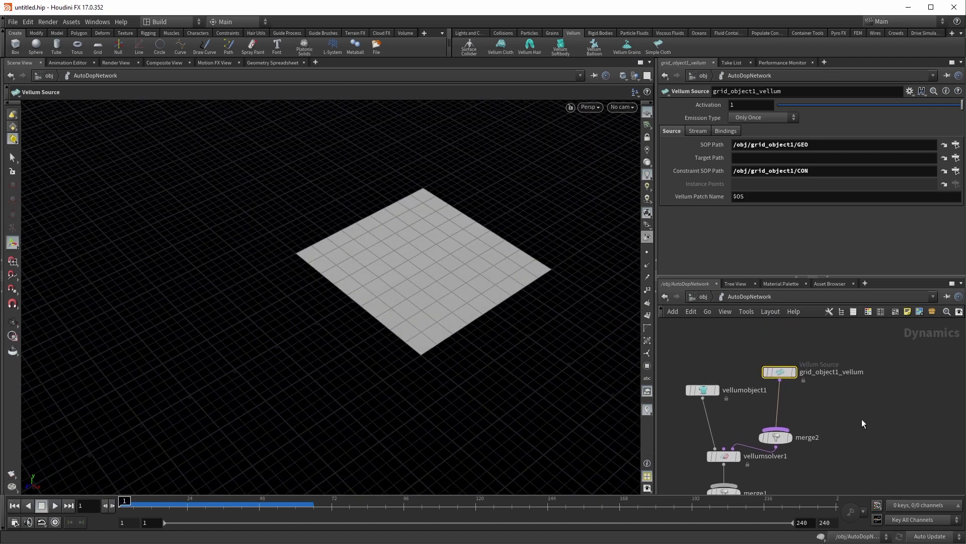
key("u")
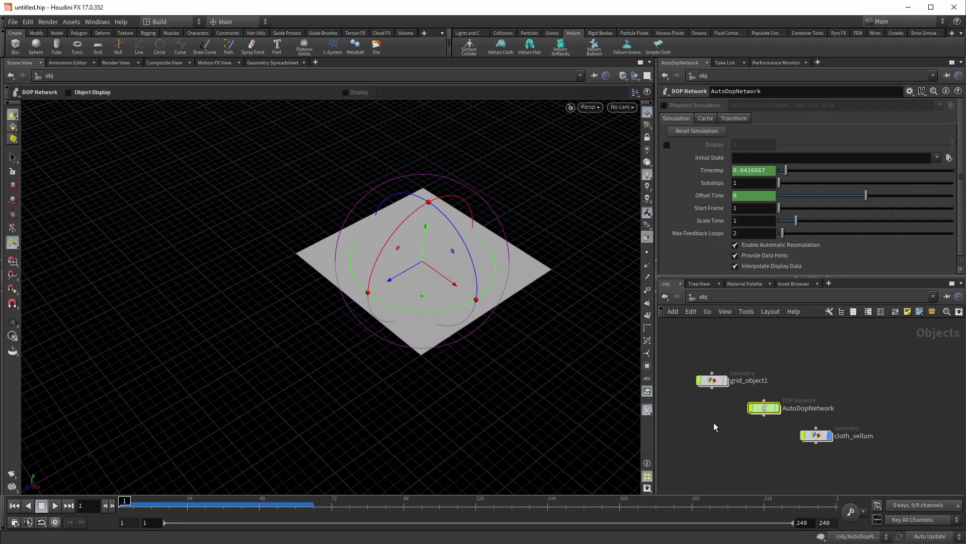
left_click(713, 380)
key("i")
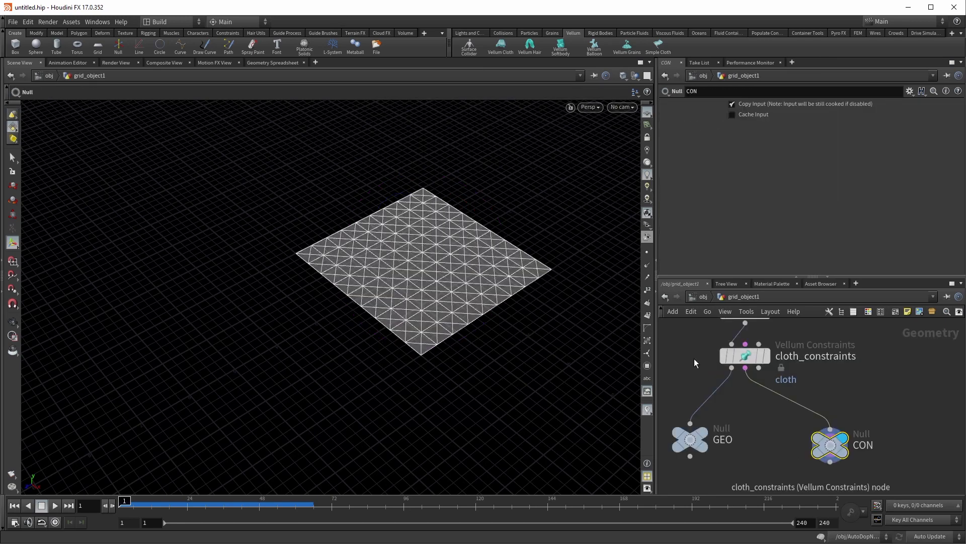
Set both the rows and the columns of the grid1 node to 40
middle_click_drag(693, 359, 674, 445)
left_click(726, 397)
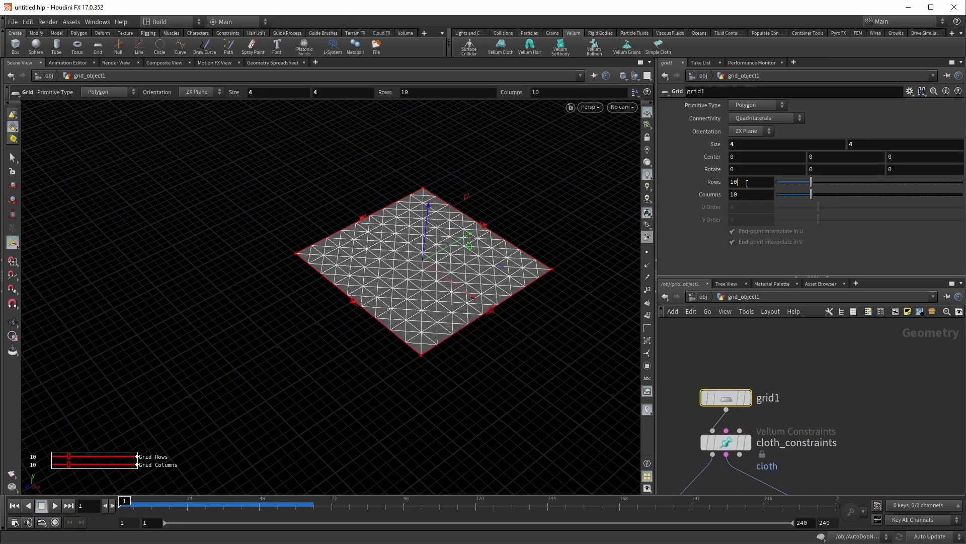
double_click(746, 183)
type("49")
key("Return")
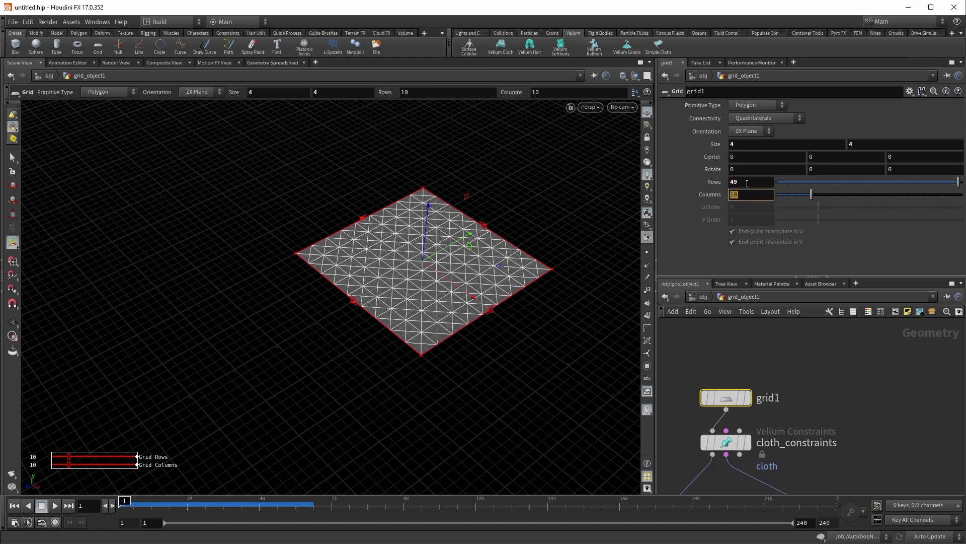
type("40")
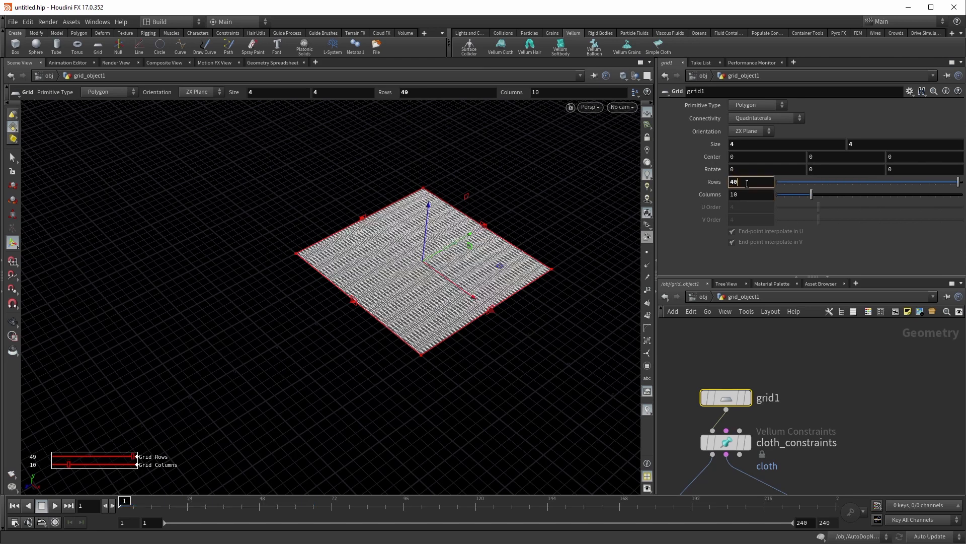
key("Tab")
type("40")
key("Return")
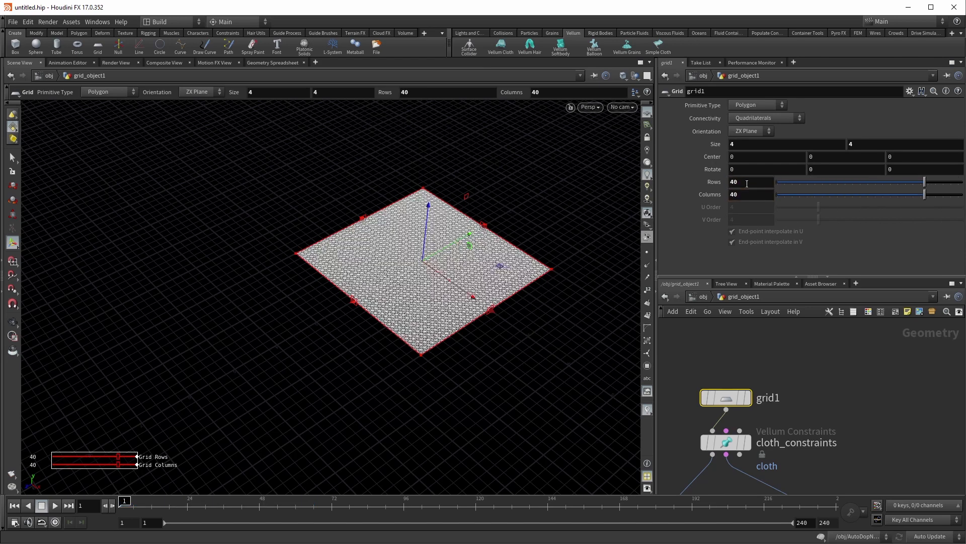
Inspect the denser constraint geometry of the cloth grid up close in the viewport
middle_click_drag(814, 394, 820, 355)
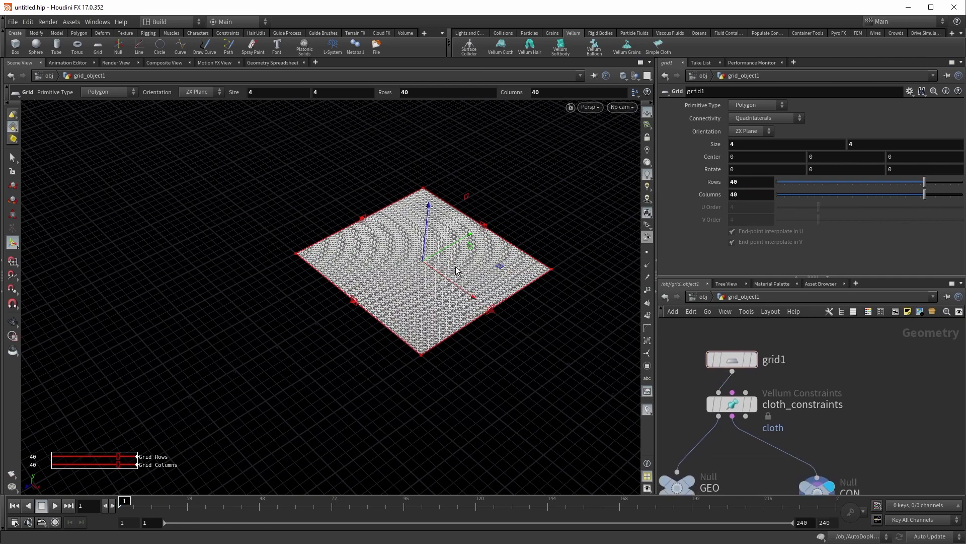
right_click_drag(281, 298, 410, 235, "alt")
middle_click_drag(453, 256, 357, 255, "alt")
right_click_drag(357, 255, 467, 220, "alt")
middle_click_drag(479, 219, 445, 237, "alt")
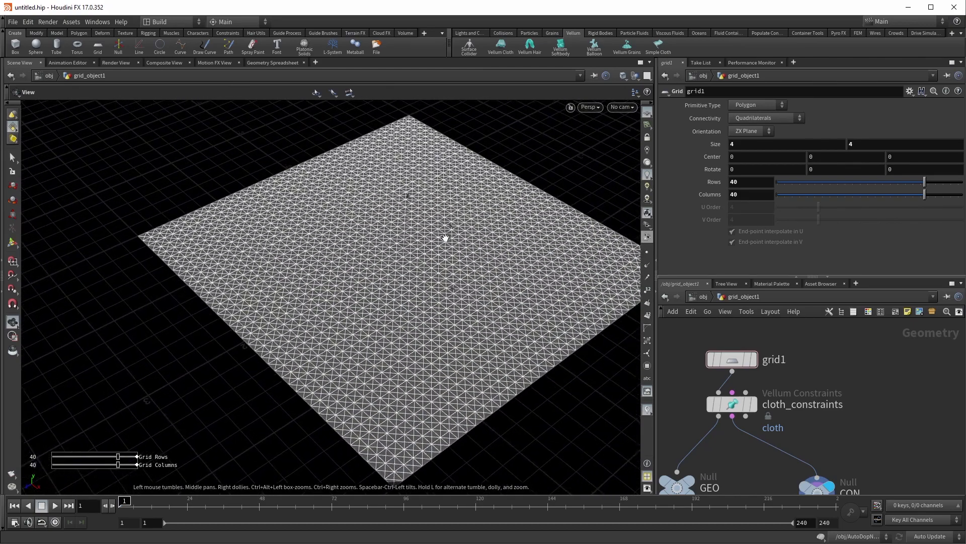
right_click_drag(445, 237, 413, 256, "alt")
middle_click_drag(832, 430, 835, 394)
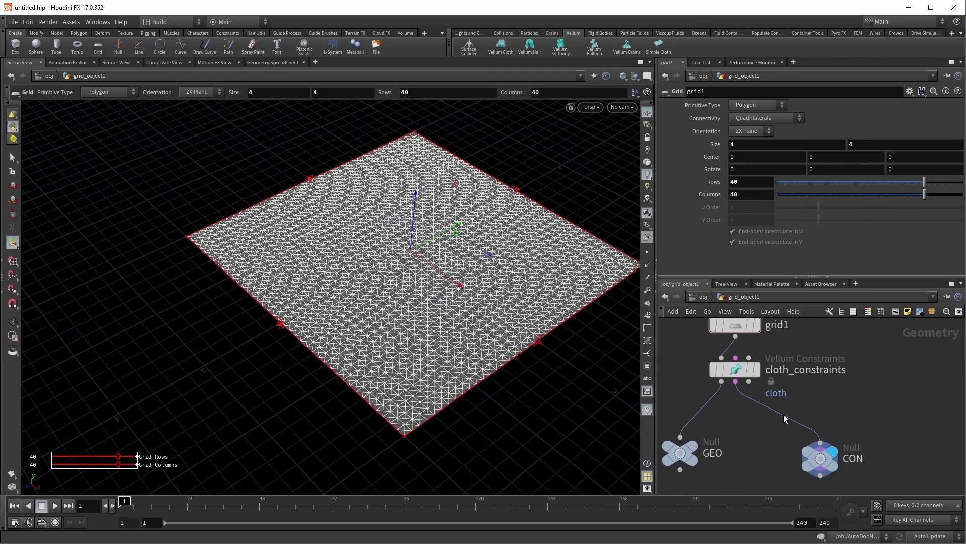
left_click(736, 372)
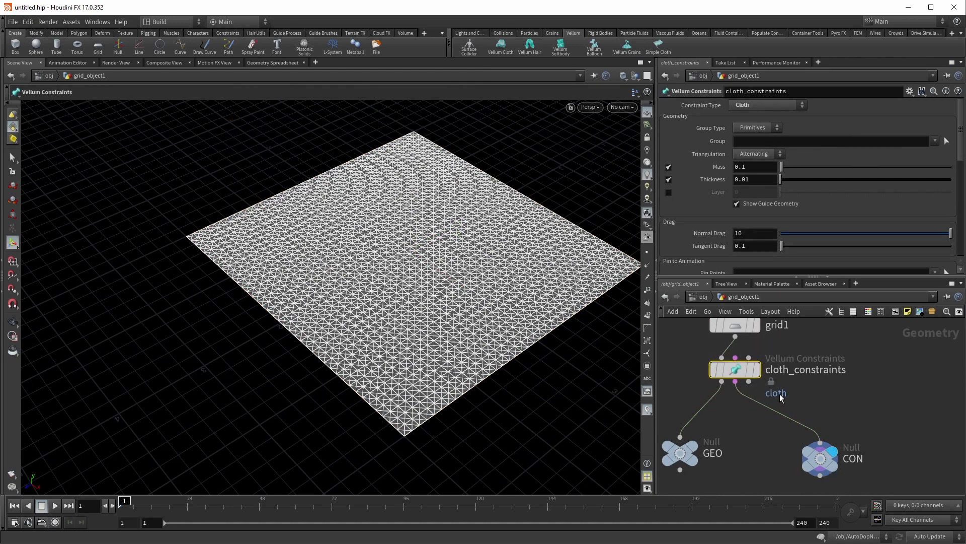
scroll(761, 234, "down", 2)
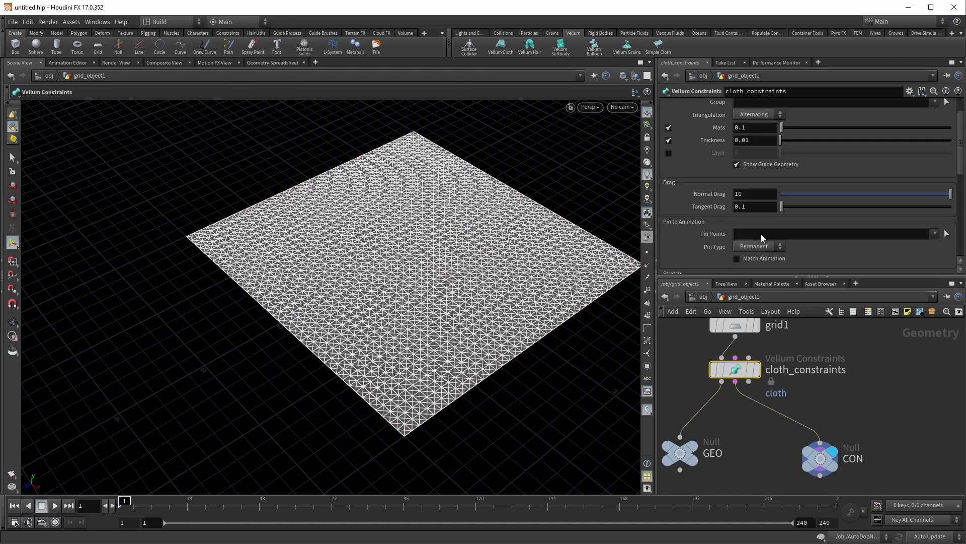
left_click(946, 234)
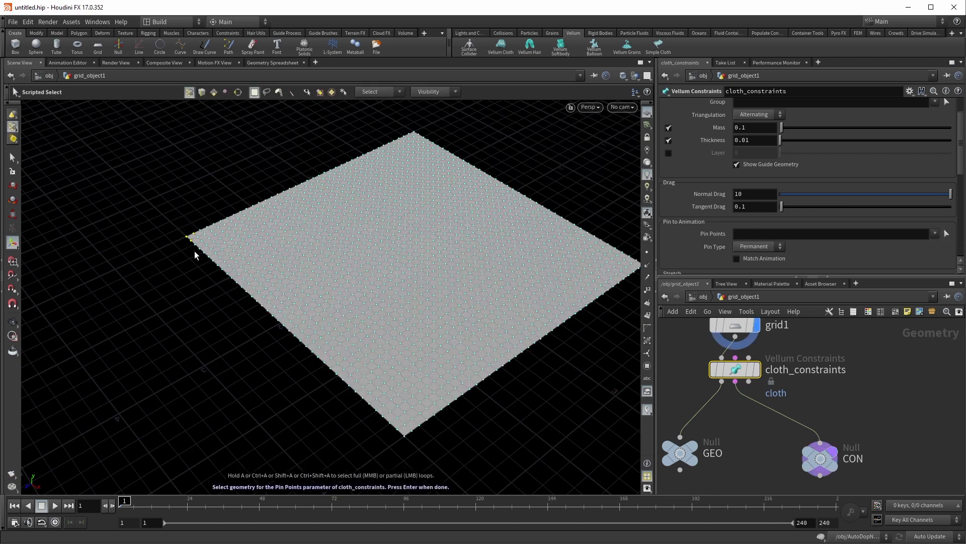
left_click_drag(627, 246, 653, 291)
key("Return")
left_click(751, 445)
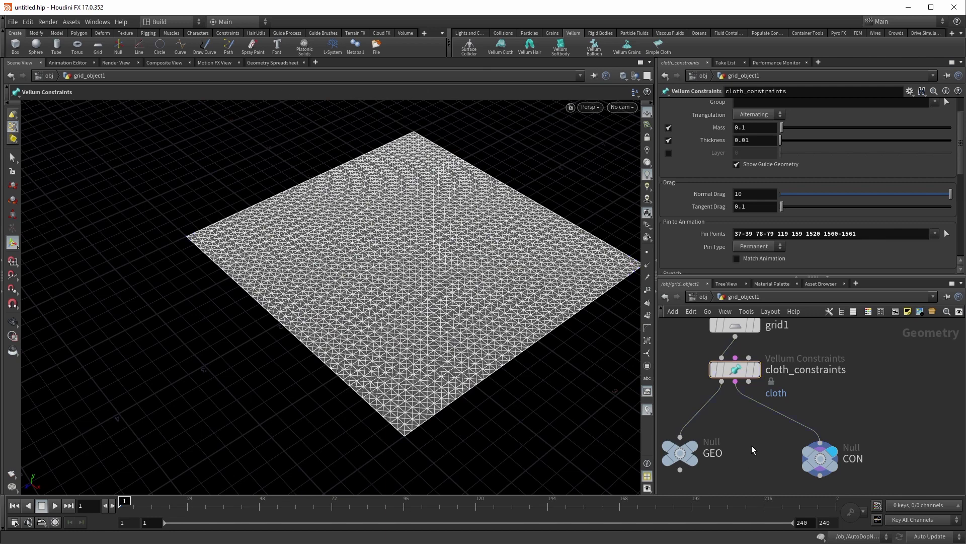
Play the pinned cloth simulation from the object level, view it from the side and rewind to the first frame
key("u")
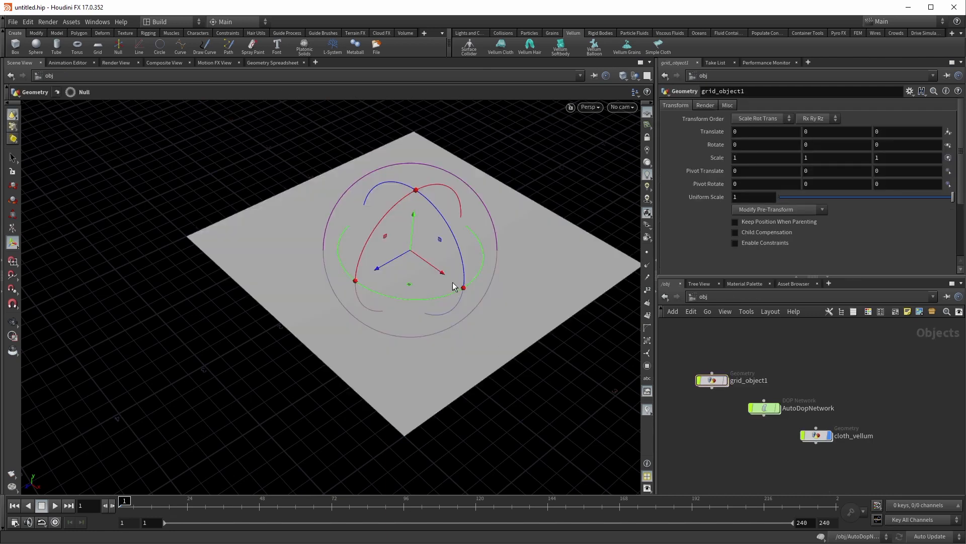
left_click_drag(459, 280, 470, 268)
key("Return")
left_click(55, 505)
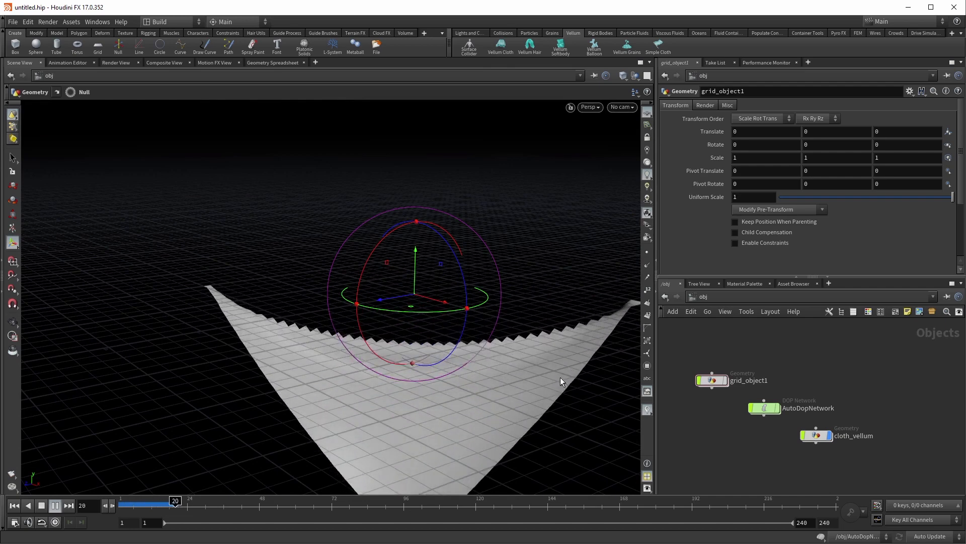
left_click_drag(231, 354, 309, 324, "alt")
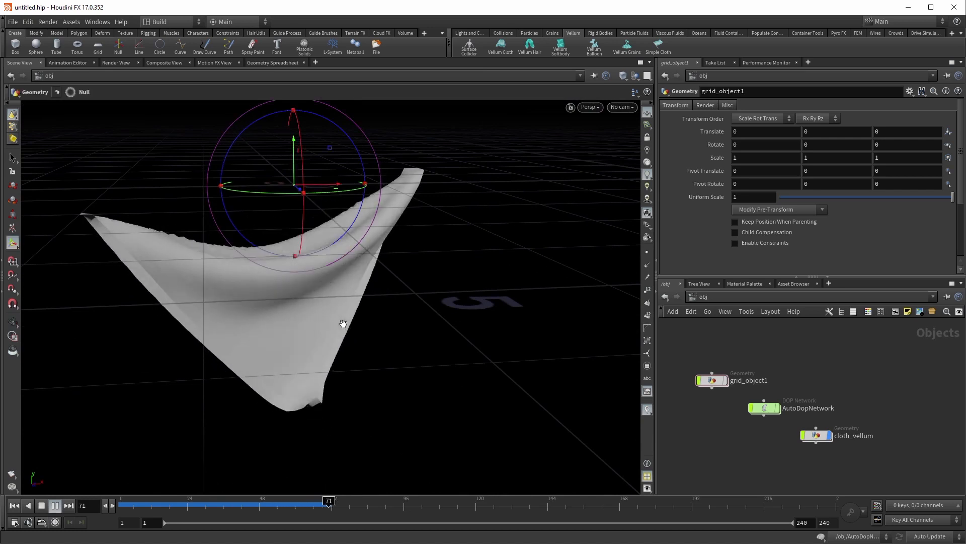
left_click(14, 505)
Create a new Draw Curve object in the scene without selecting any existing object
key("Escape")
left_click_drag(392, 222, 389, 364)
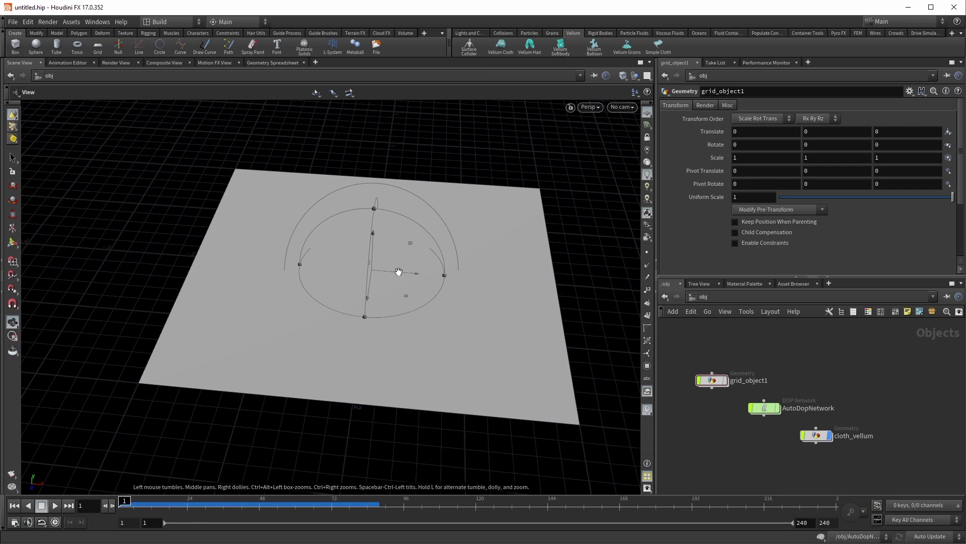
key("Return")
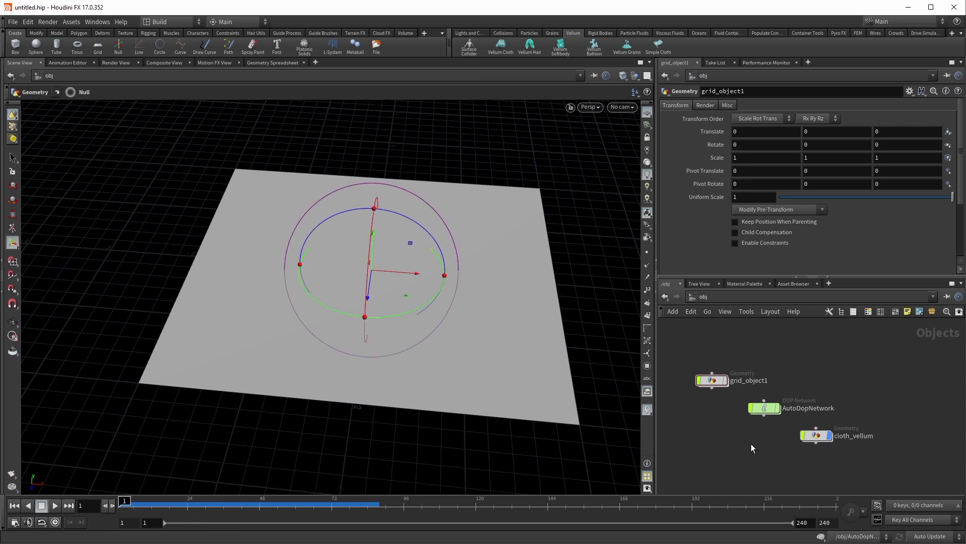
key("Escape")
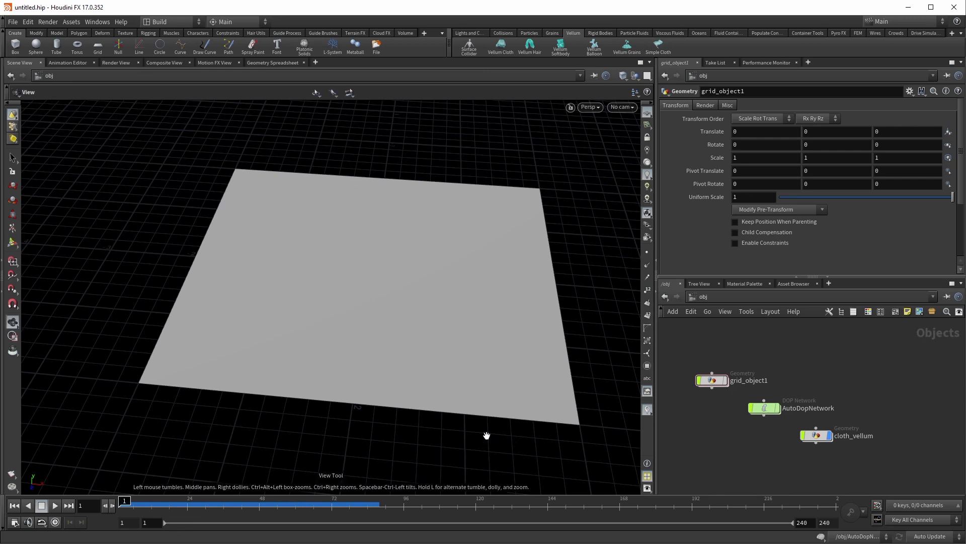
key("Tab")
type("draw")
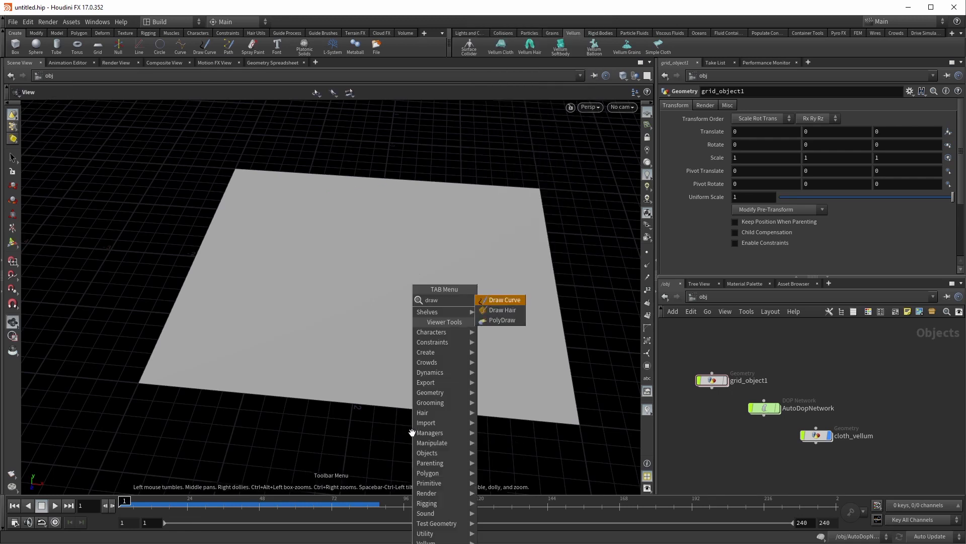
key("Return")
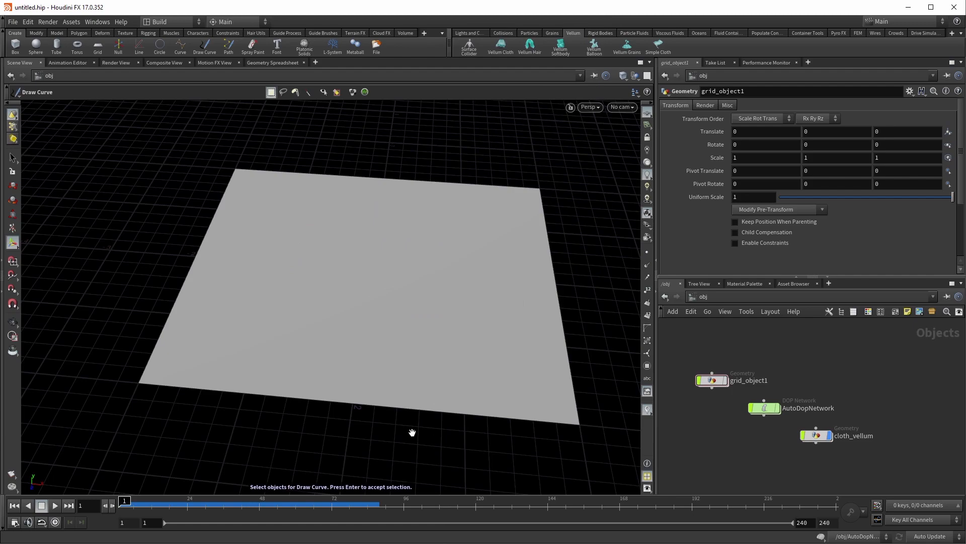
key("Return")
key("Escape")
Set the Draw Curve stroke projection to ZX Plane
mouse_move(409, 272)
left_mouse_down()
mouse_move(356, 373)
mouse_move(319, 279)
mouse_move(320, 347)
mouse_move(351, 349)
mouse_move(341, 341)
left_mouse_up()
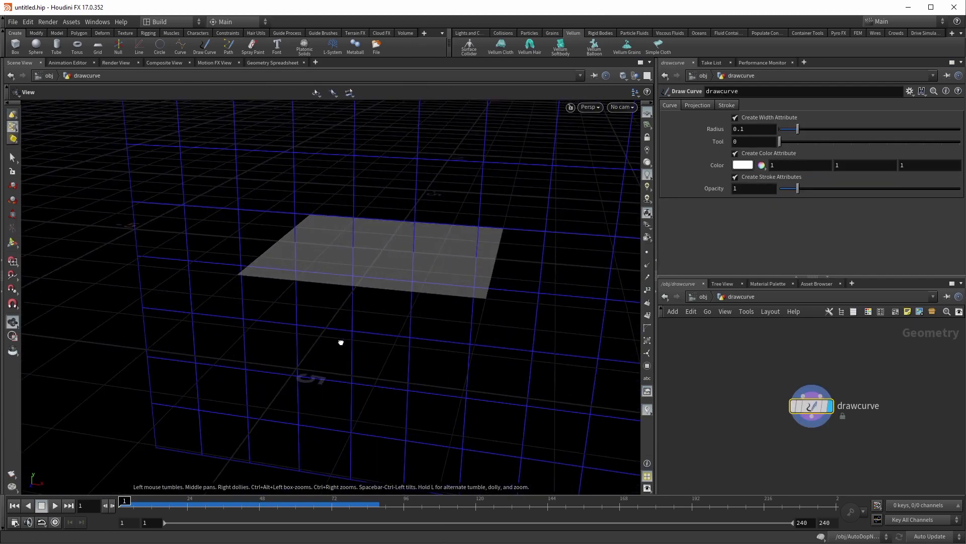
key("Return")
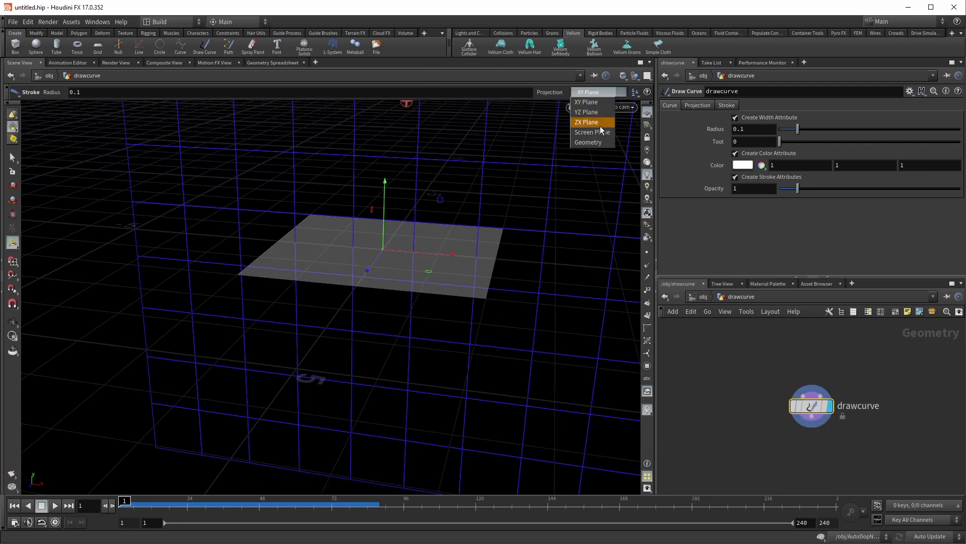
left_click(586, 122)
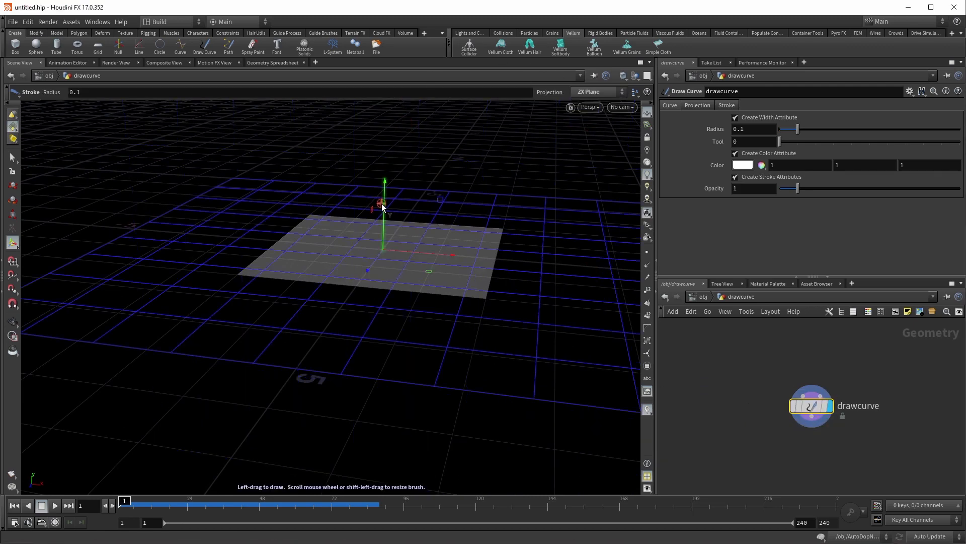
Draw three long wavy curves side by side diagonally across the grid, extending past its edges
left_click_drag(387, 179, 381, 153)
mouse_move(445, 205)
left_mouse_down("alt")
mouse_move(476, 251)
mouse_move(474, 287)
left_mouse_up("alt")
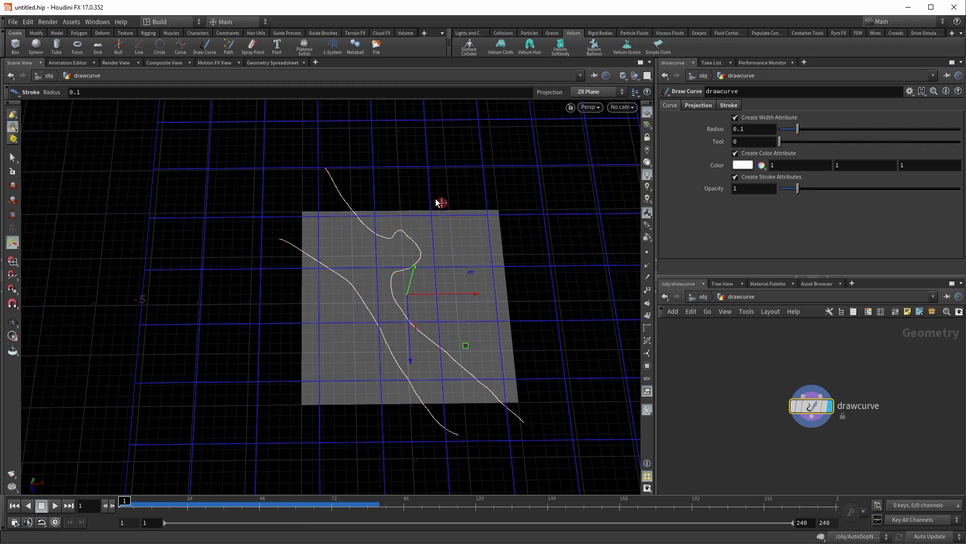
left_click_drag(562, 381, 562, 381)
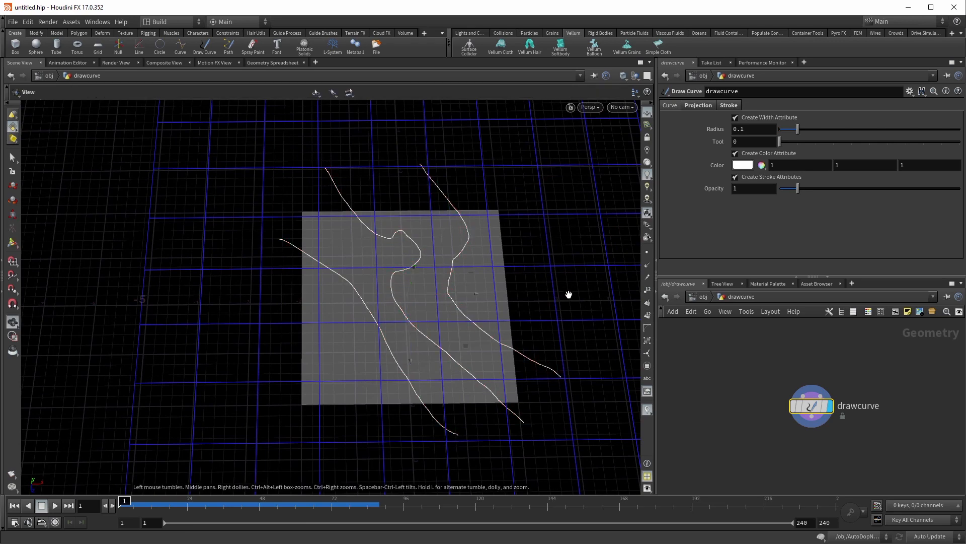
Display the points of the drawn curves and examine their spacing along each stroke up close
mouse_move(567, 293)
left_mouse_down("alt")
mouse_move(538, 218)
mouse_move(557, 235)
left_mouse_up("alt")
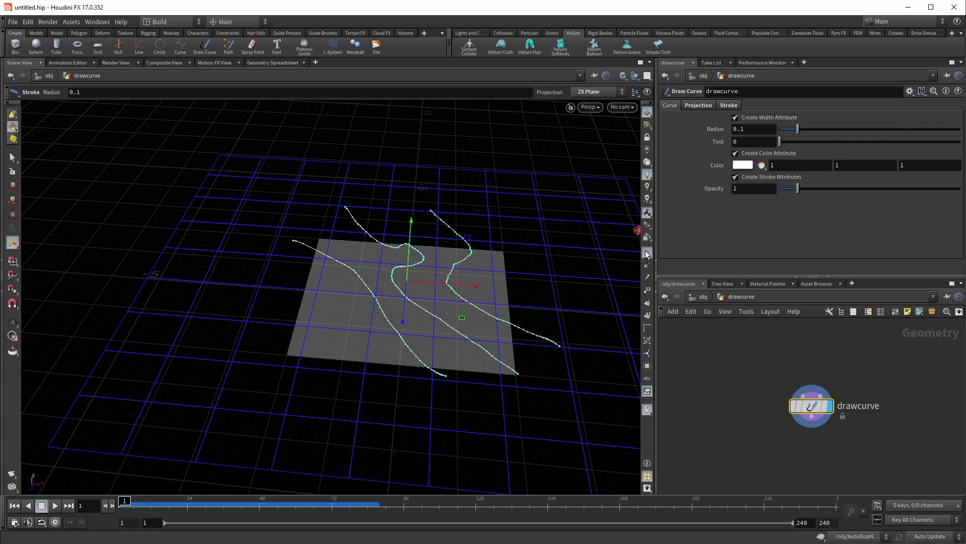
right_click_drag(345, 308, 487, 248, "alt")
middle_click_drag(488, 248, 337, 241, "alt")
left_click_drag(356, 230, 363, 270, "alt")
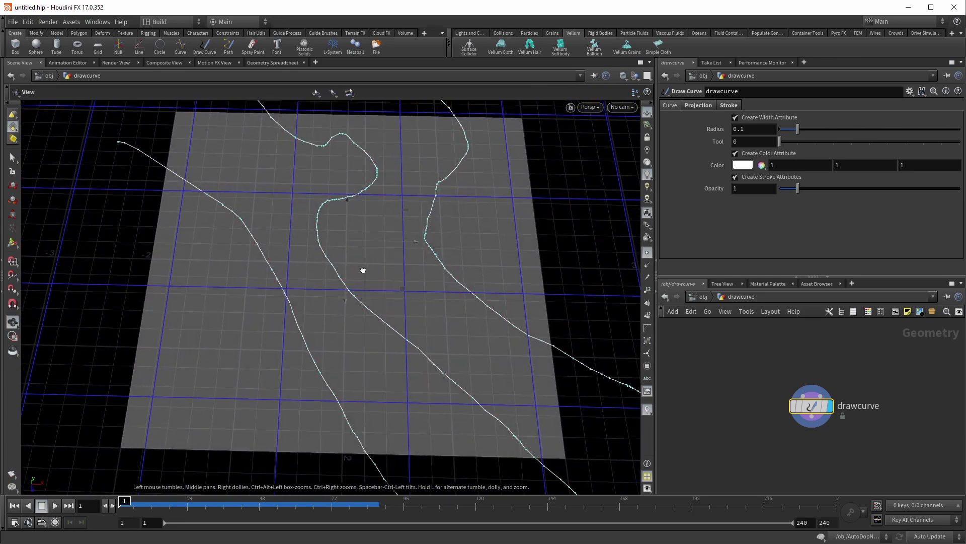
middle_click_drag(369, 310, 305, 240, "alt")
right_click_drag(305, 239, 297, 272, "alt")
middle_click_drag(297, 272, 300, 310, "alt")
middle_click_drag(213, 195, 278, 349, "alt")
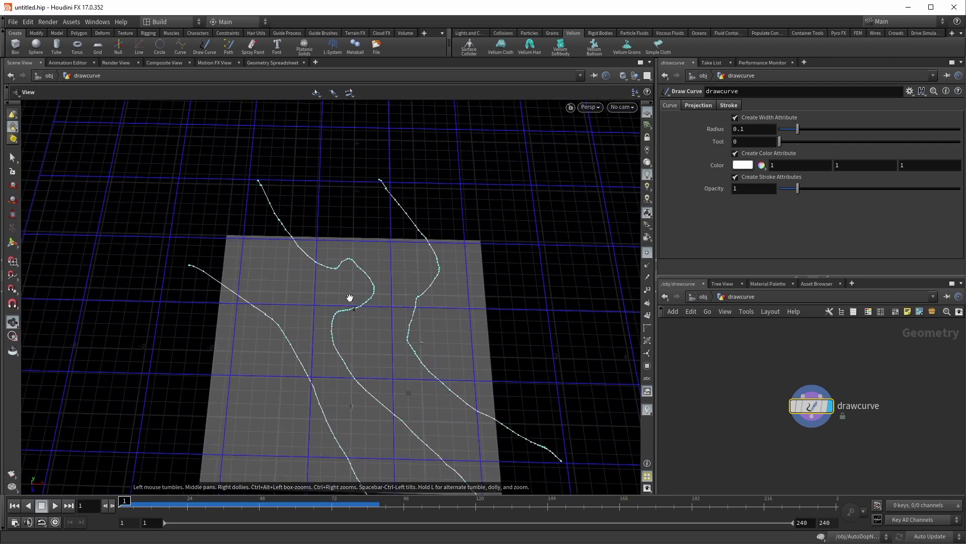
middle_click_drag(387, 368, 304, 202, "alt")
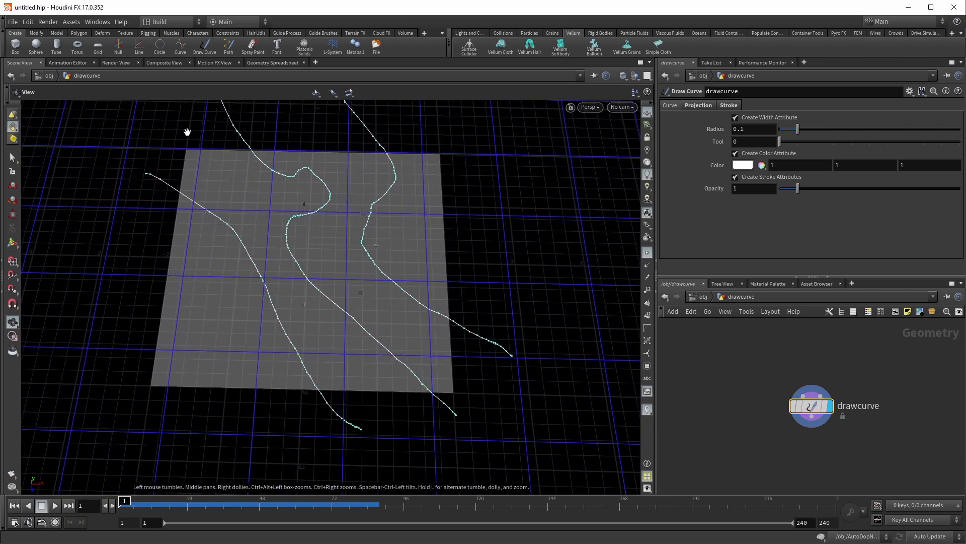
key("Return")
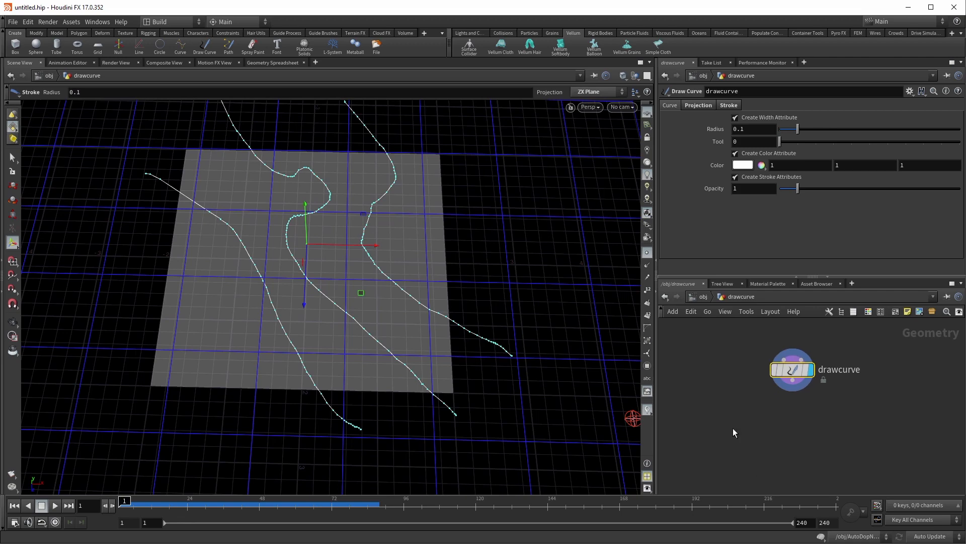
Add a Resample node after drawcurve with even length segments and a maximum segment length of 0.1
key("Tab")
type("resample")
key("Return")
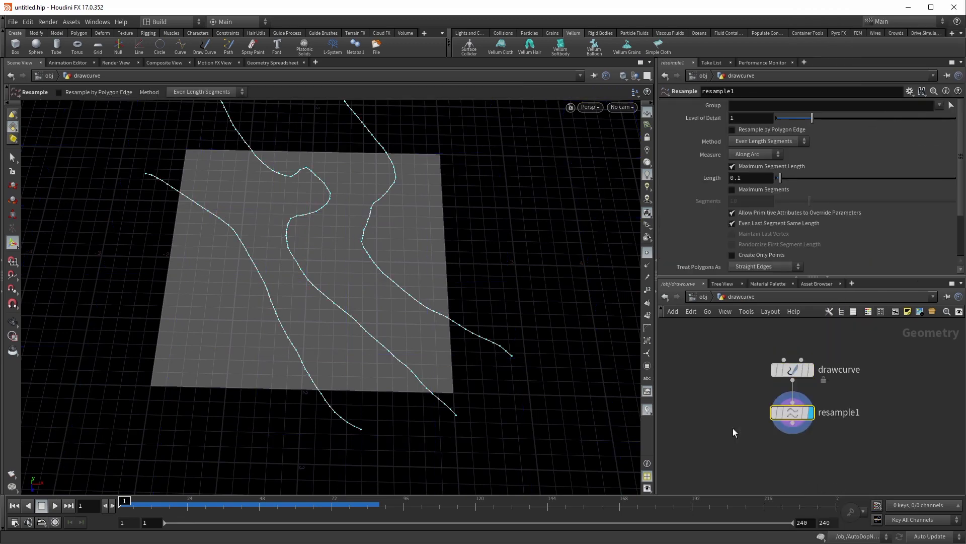
left_click(726, 424)
Return to the object level and turn the drawcurve object into Vellum Hair
key("u")
key("Escape")
left_click_drag(424, 245, 460, 250)
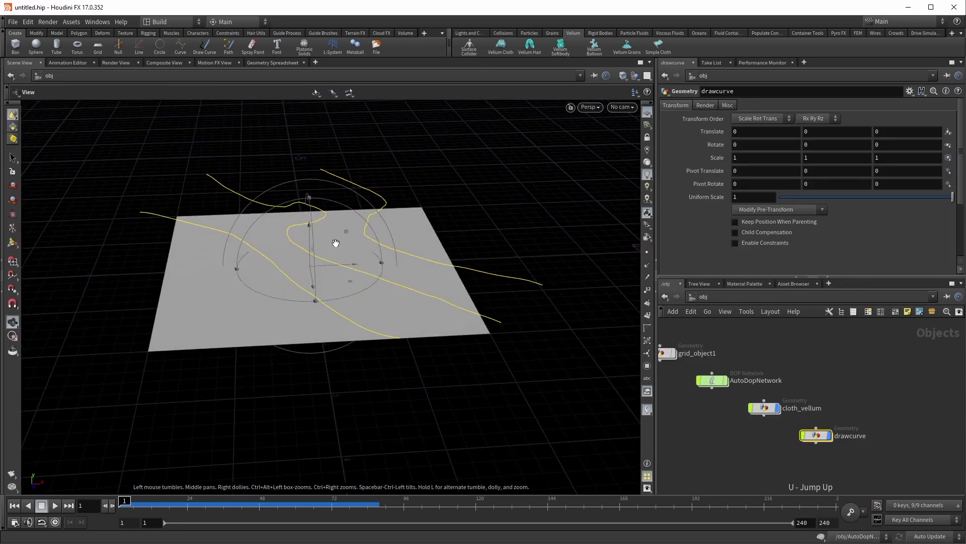
key("Return")
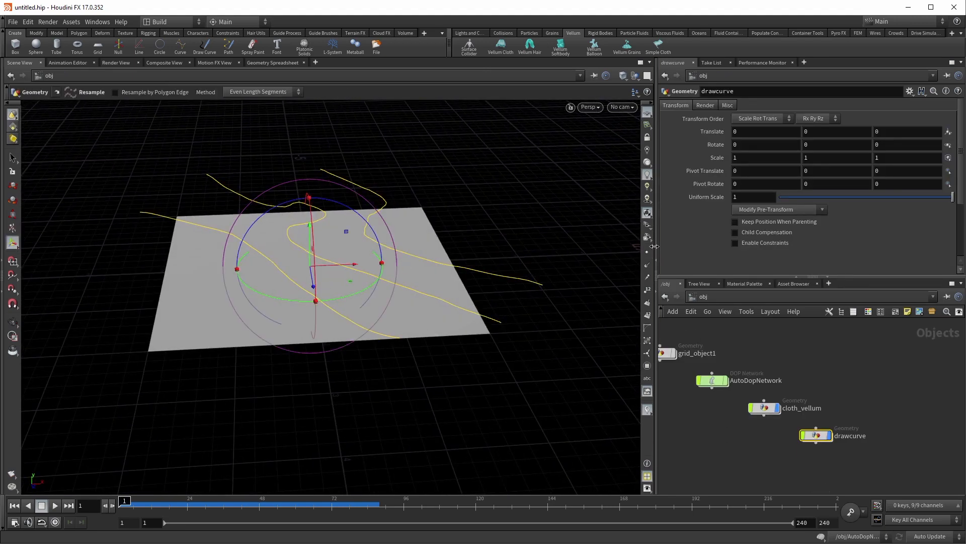
left_click(528, 46)
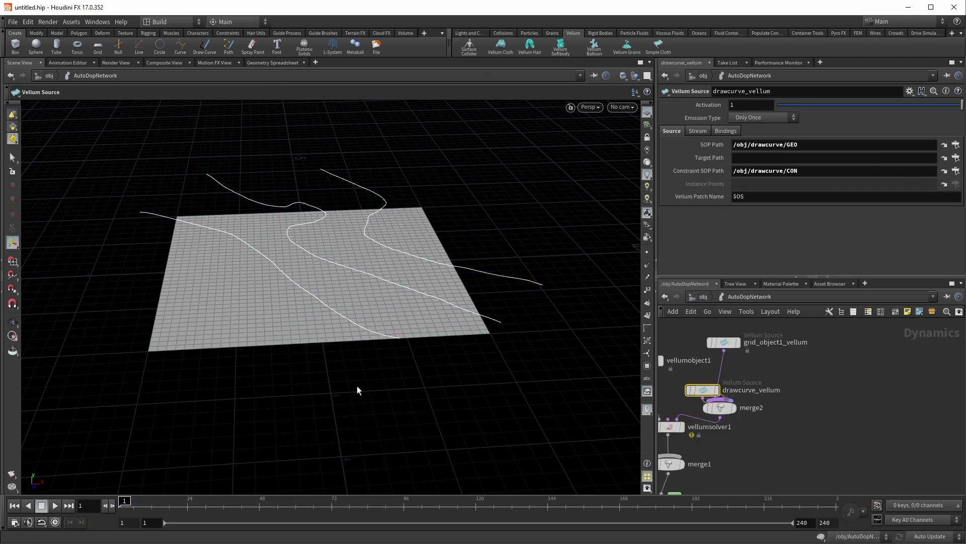
Play the simulation of the hair strands on the pinned cloth, view it from several angles and rewind to the first frame
left_click(55, 506)
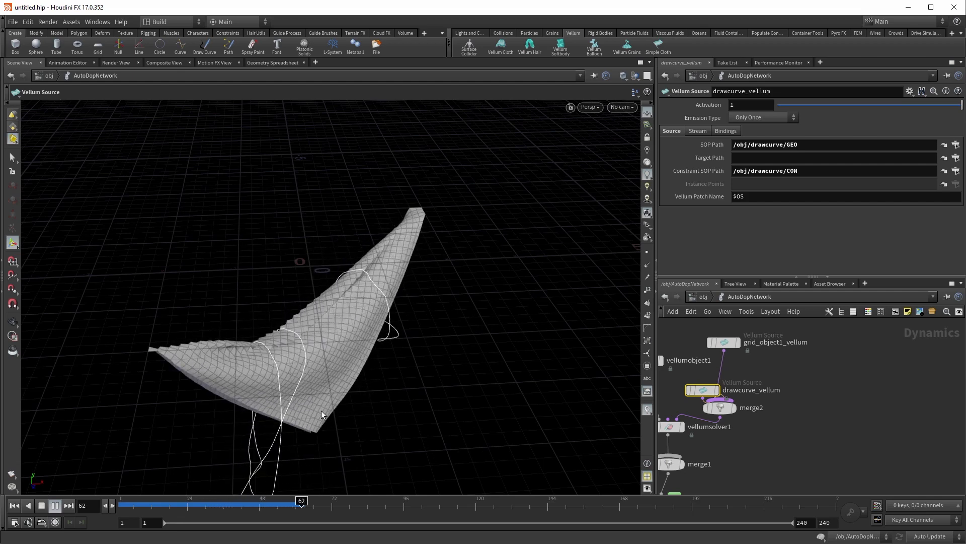
key("Escape")
left_click_drag(326, 312, 261, 394)
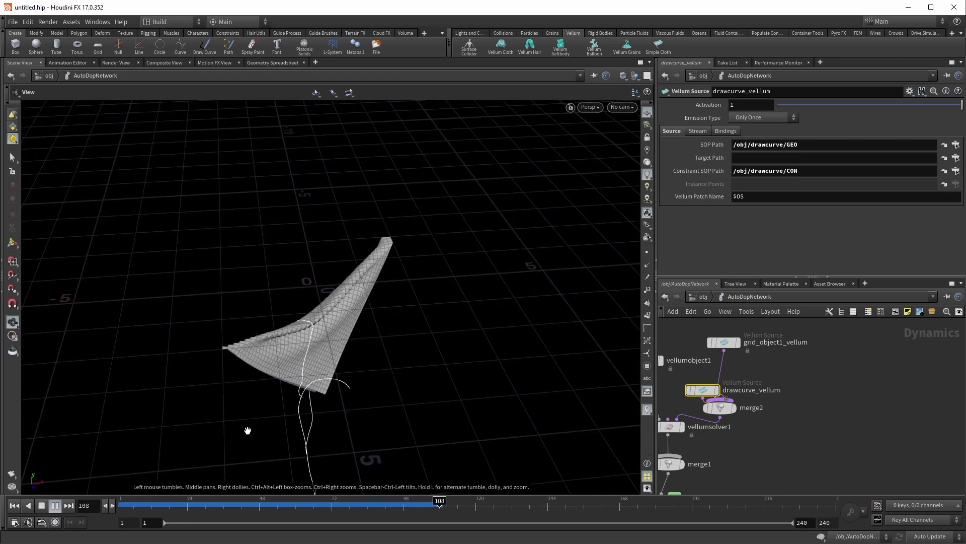
left_click_drag(248, 429, 289, 390)
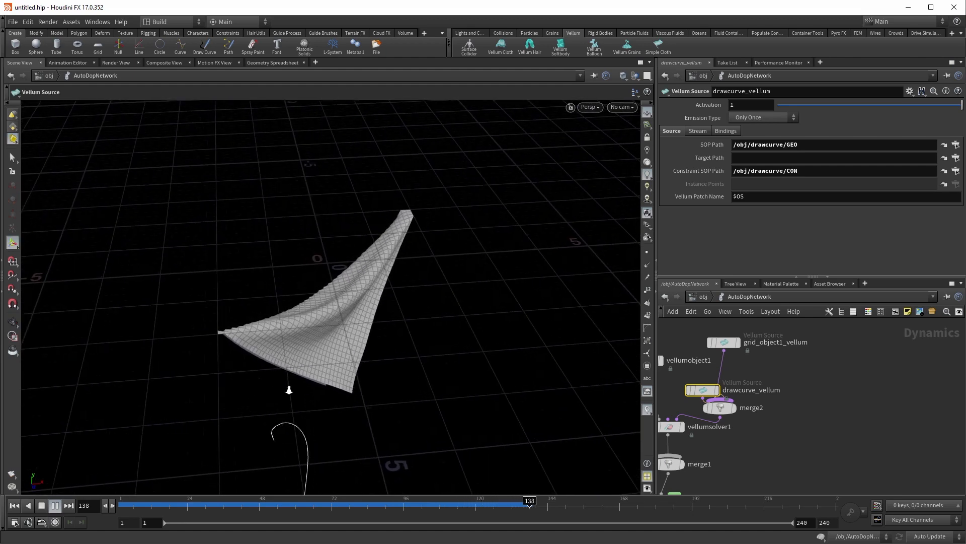
left_click_drag(363, 252, 377, 270)
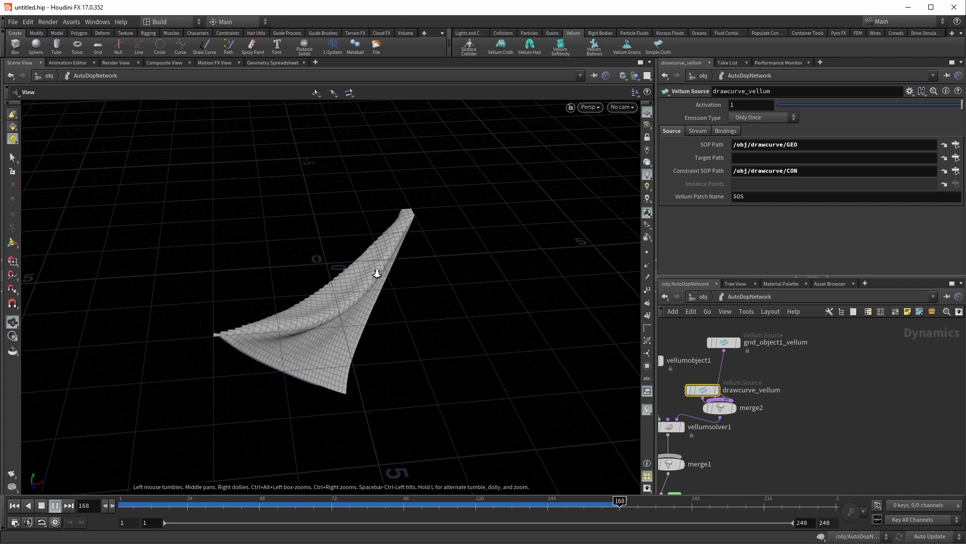
left_click_drag(373, 272, 312, 302)
left_click(40, 505)
left_click(14, 505)
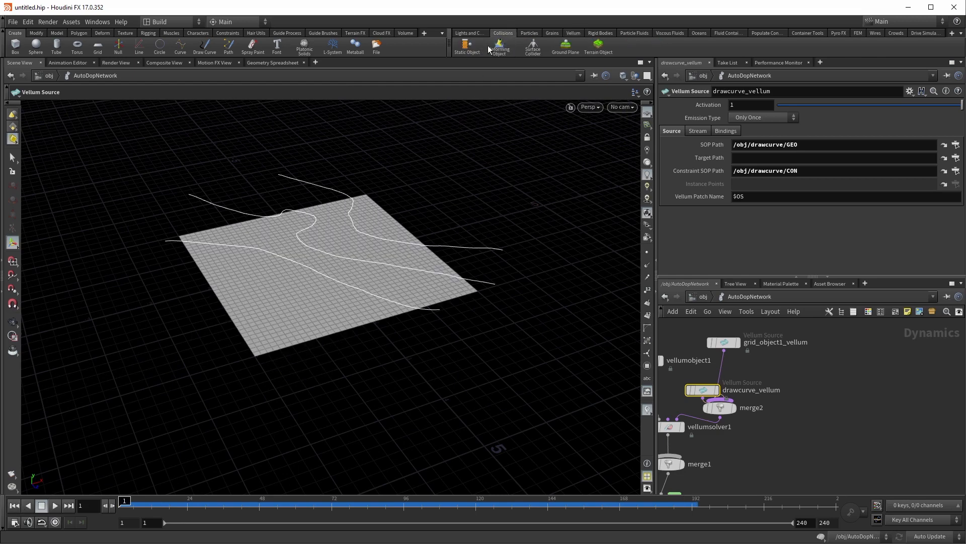
Add a Ground Plane collision object and lower it to about -0.75 in Y
left_click(565, 46)
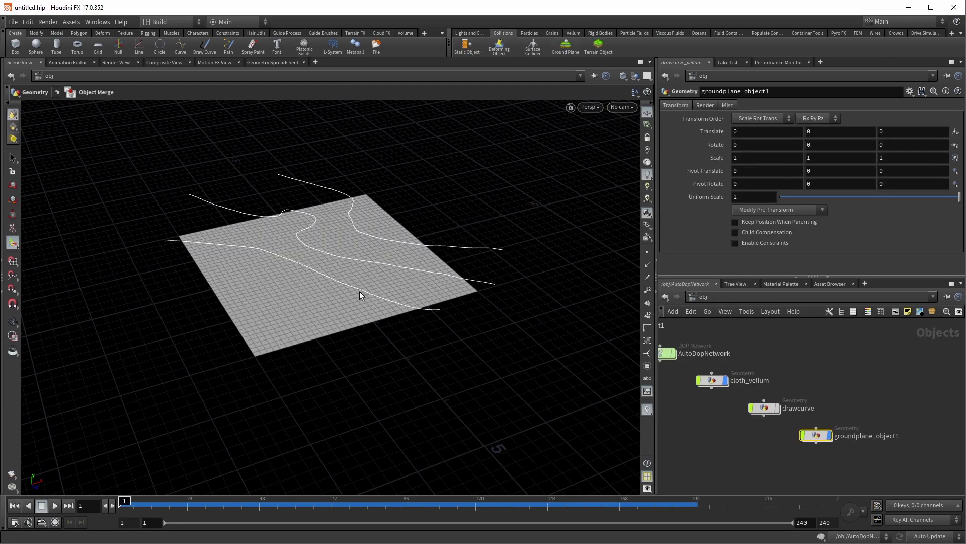
left_click_drag(359, 291, 322, 292)
key("Escape")
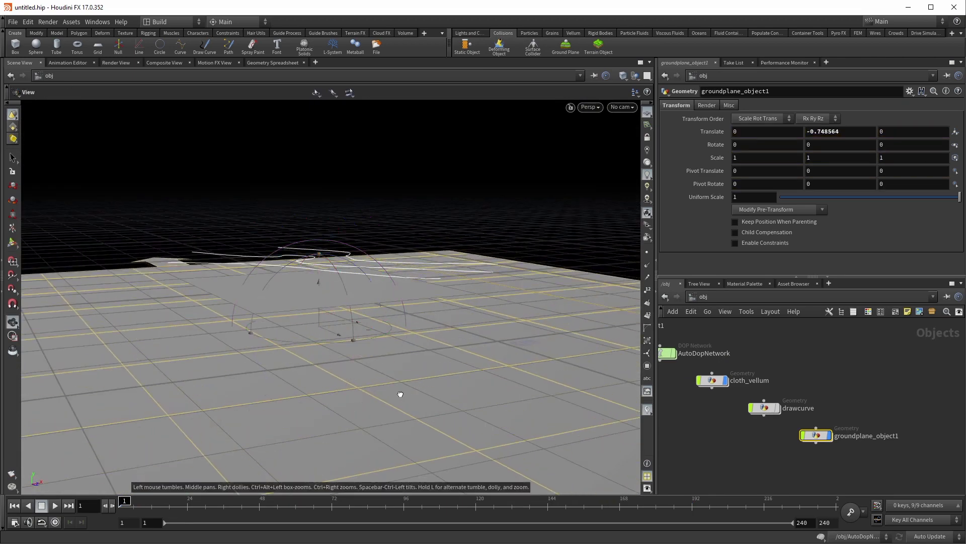
left_click_drag(400, 394, 355, 403, "alt")
Play the simulation with the ground plane, lower the plane to about -2.01 in Y and rewind to the first frame
left_click(55, 506)
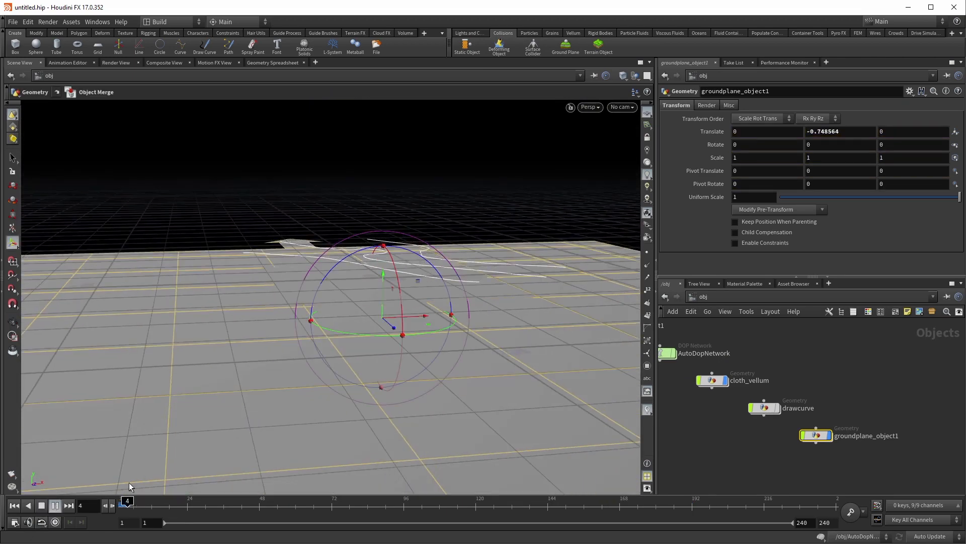
left_click_drag(478, 241, 494, 288, "alt")
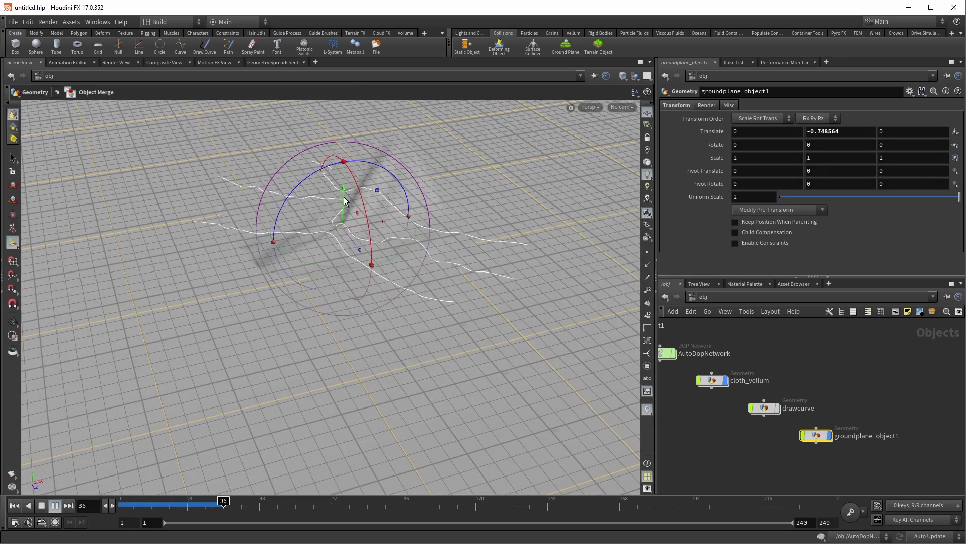
left_click_drag(344, 205, 349, 261)
left_click_drag(423, 340, 421, 272, "alt")
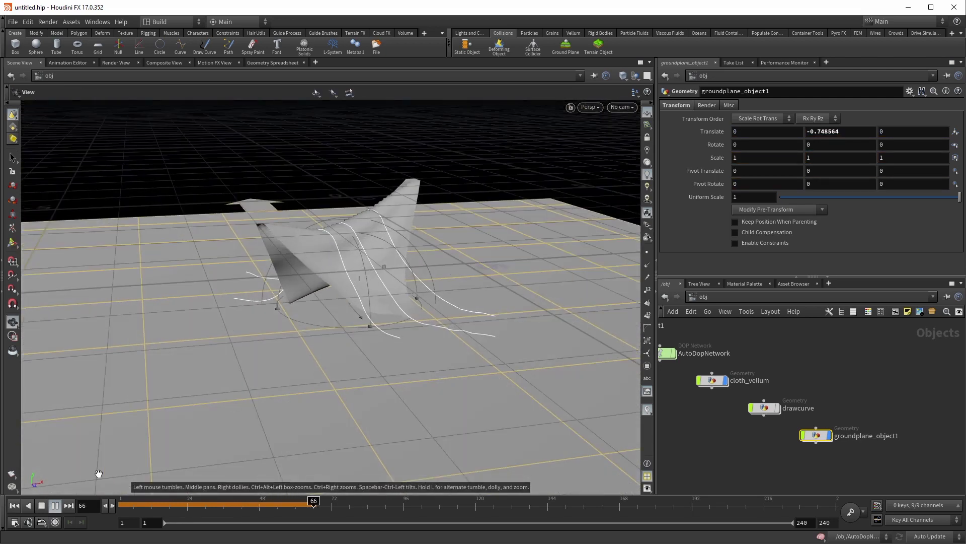
left_click(16, 507)
left_click_drag(396, 228, 404, 301, "alt")
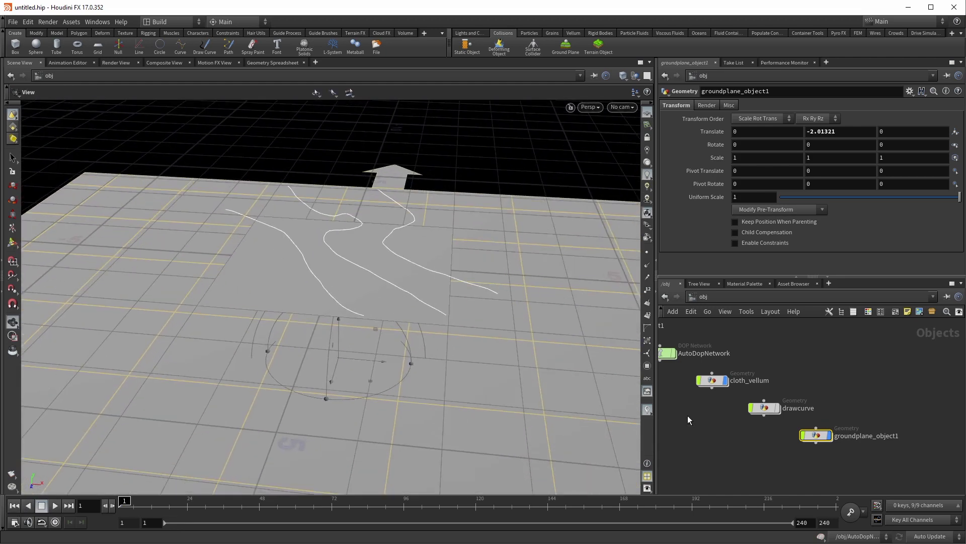
Create a torus at the scene origin and raise it above the cloth to about 0.92 in Y
middle_click_drag(693, 418, 781, 445)
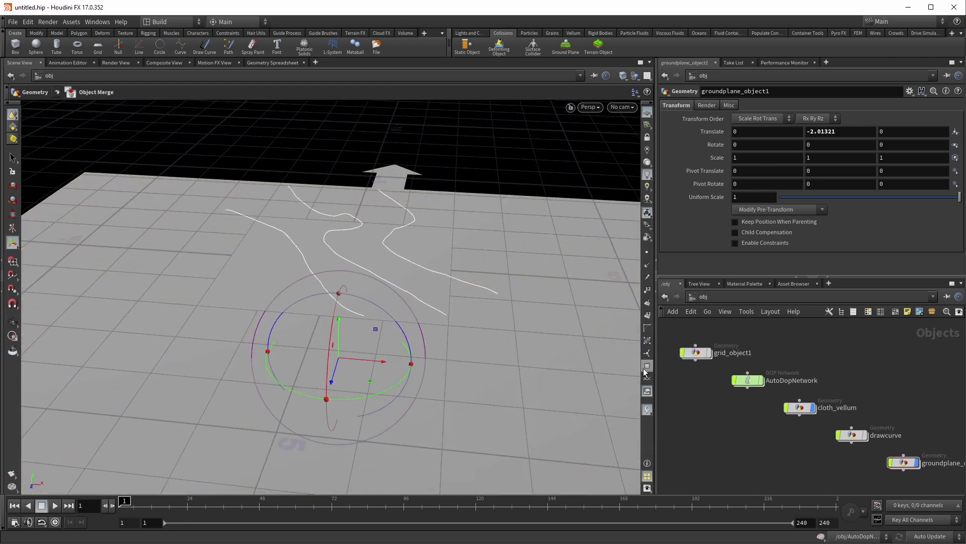
key("Tab")
type("torus")
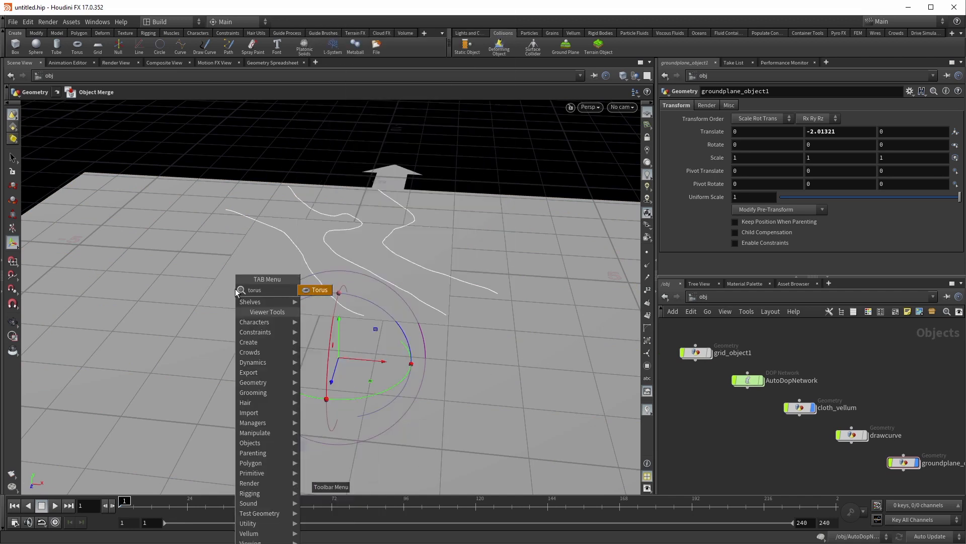
key("Return")
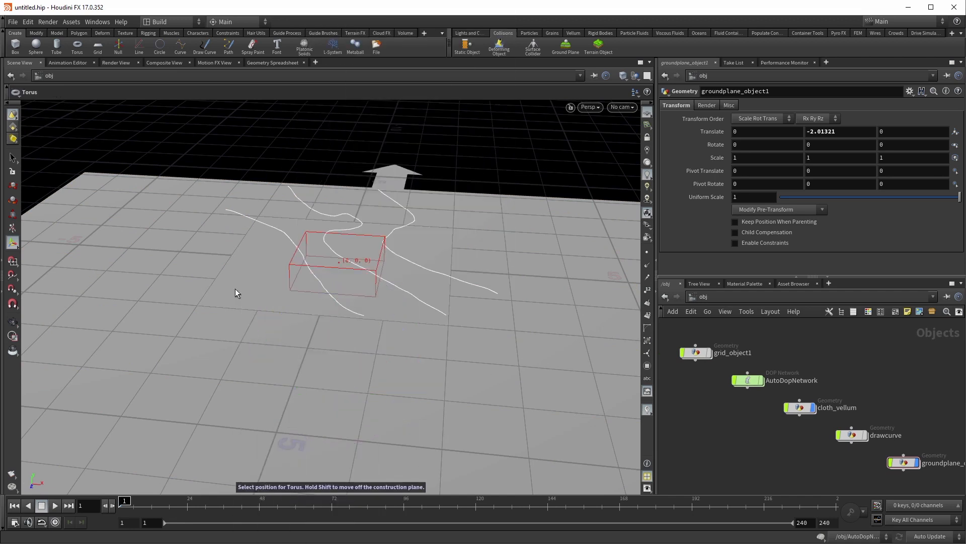
key("Return")
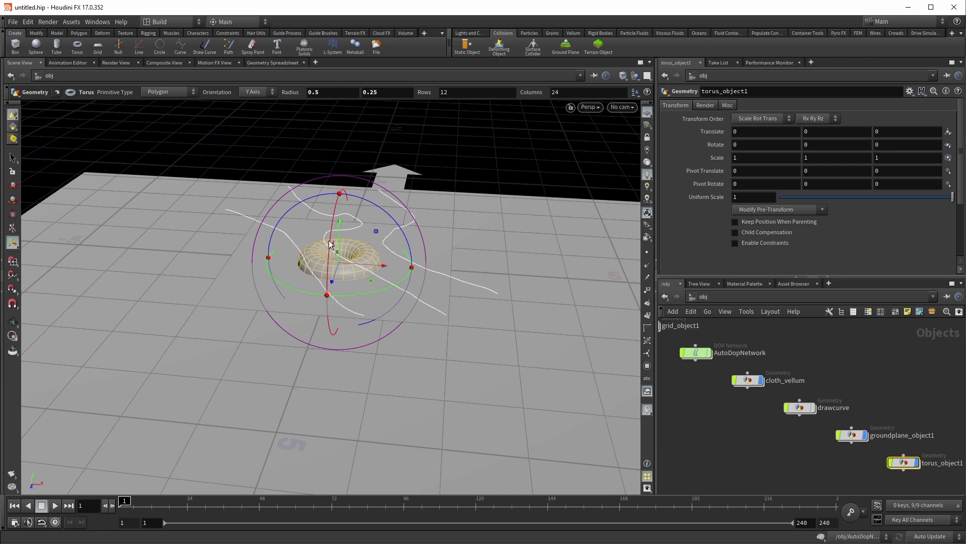
left_click_drag(340, 233, 334, 183)
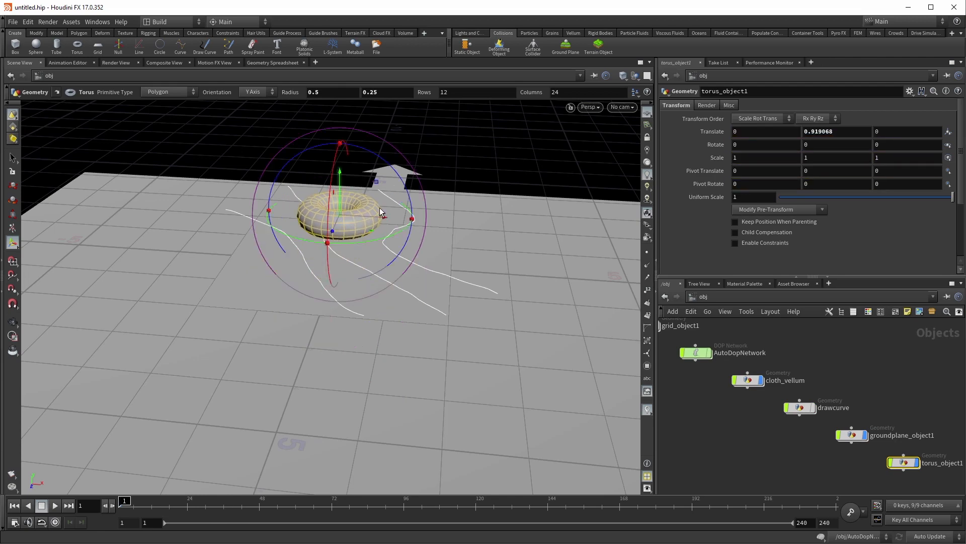
Turn the torus into a Vellum Balloon
key("Escape")
left_click_drag(379, 207, 507, 309)
key("Return")
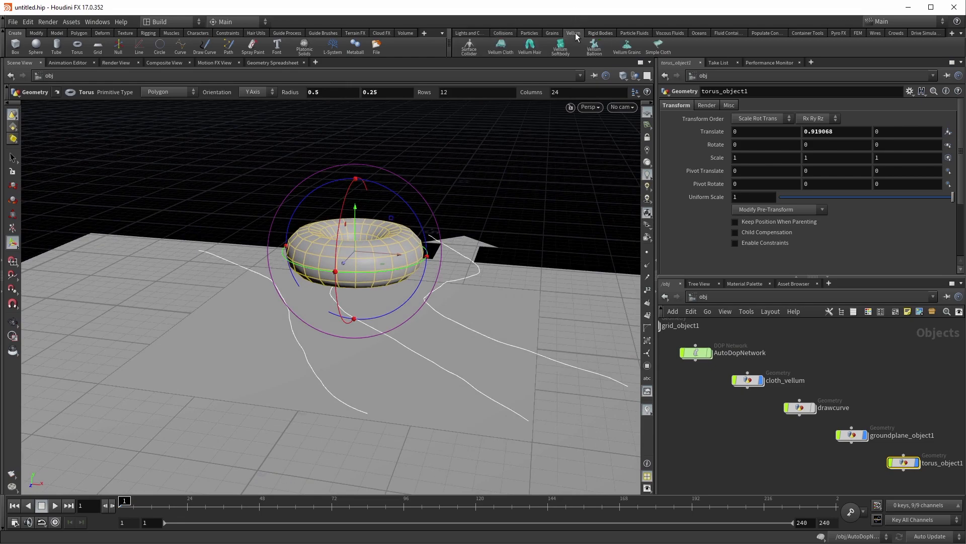
left_click(594, 47)
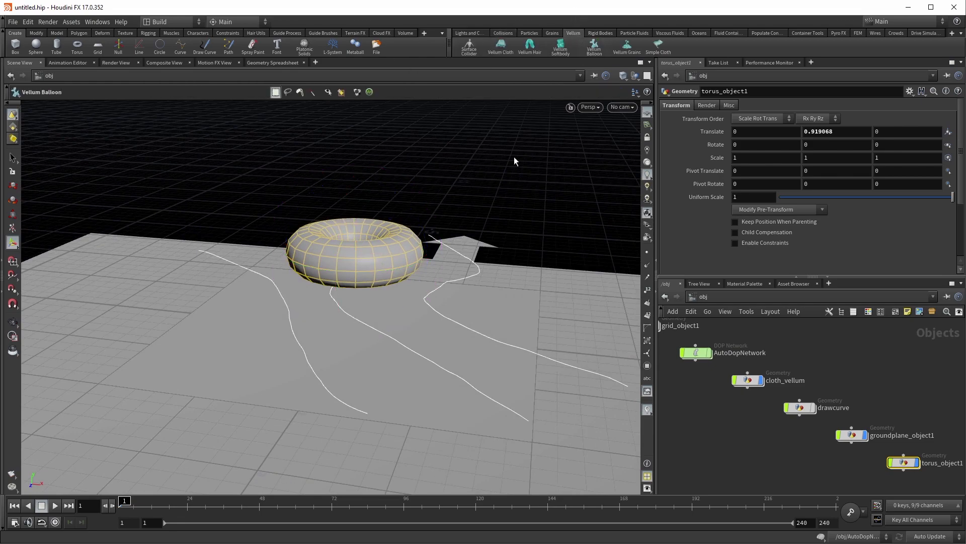
key("Return")
key("Escape")
left_click_drag(291, 209, 268, 276)
key("Return")
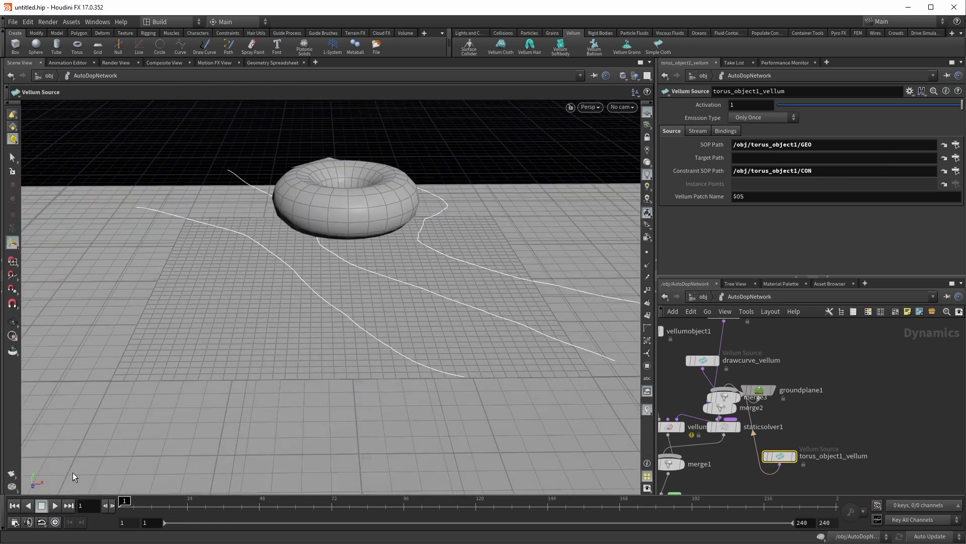
Play the combined balloon, hair and cloth simulation, view it from the side and rewind to the first frame
left_click(55, 505)
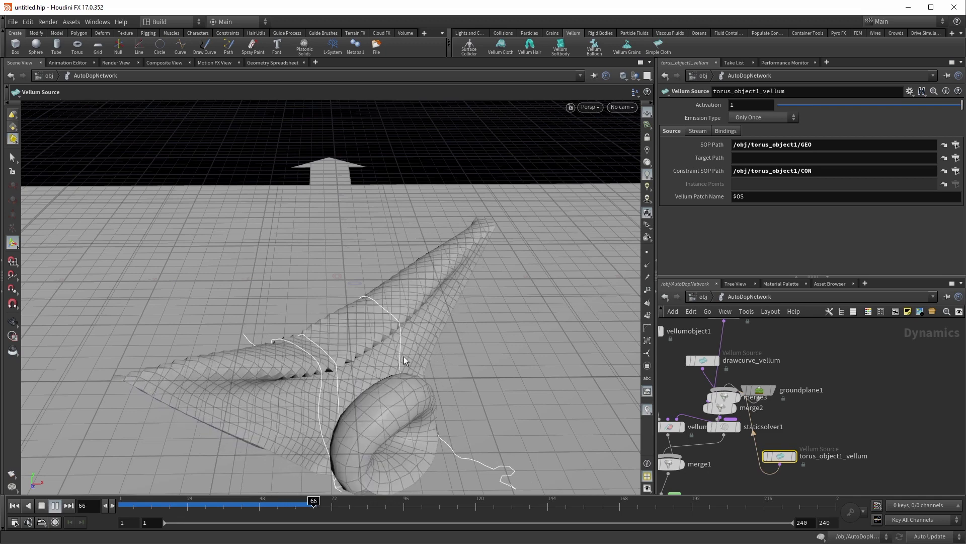
middle_click_drag(427, 422, 354, 298, "alt")
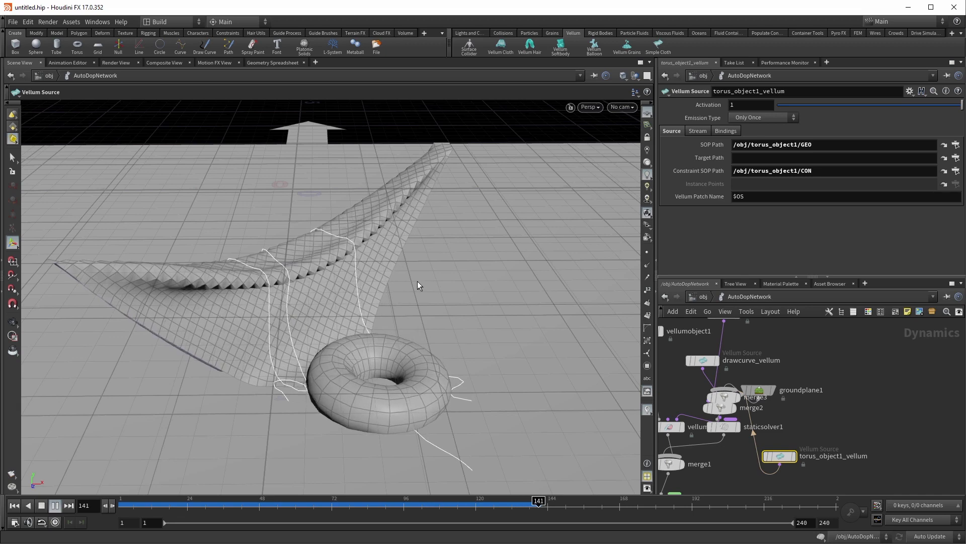
left_click_drag(367, 340, 374, 338, "alt")
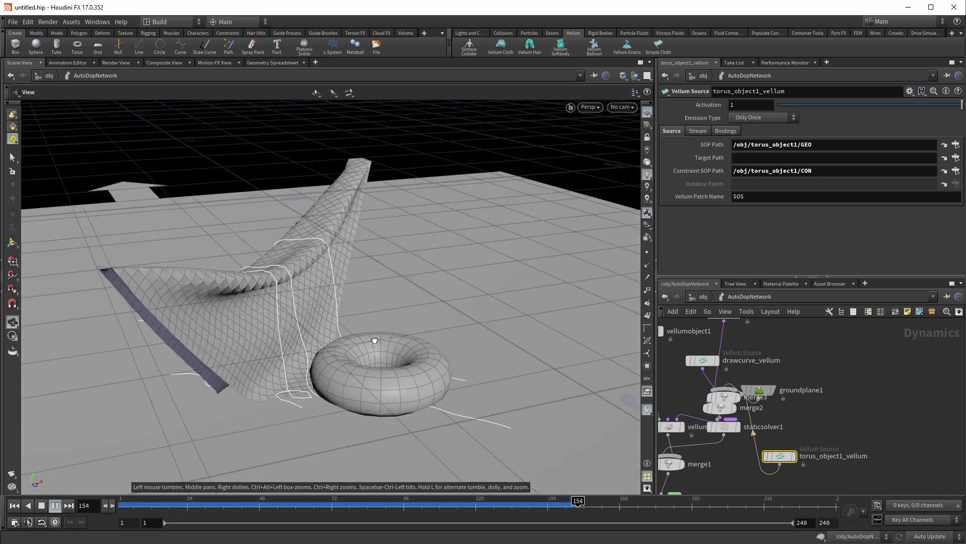
key("ctrl+Up")
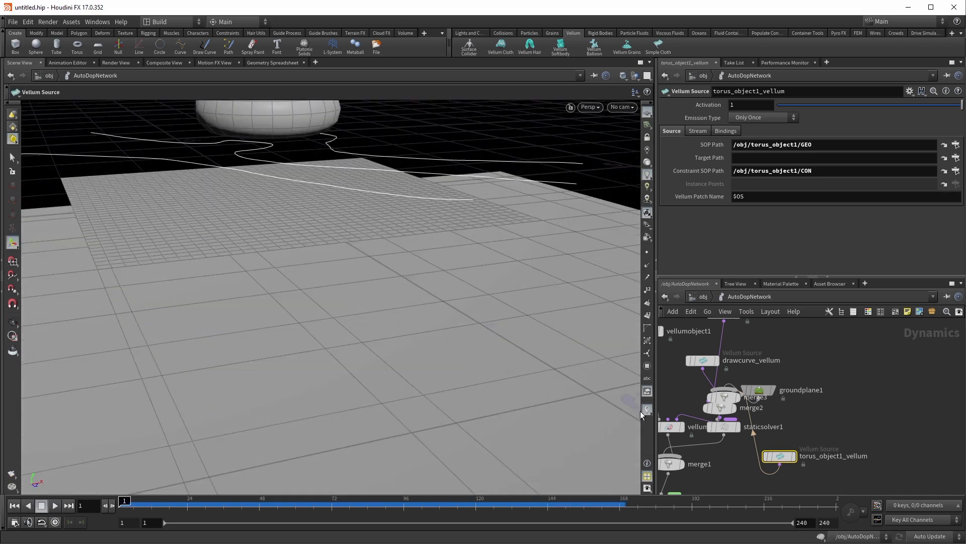
Automatically lay out the nodes in the AutoDopNetwork
key("l")
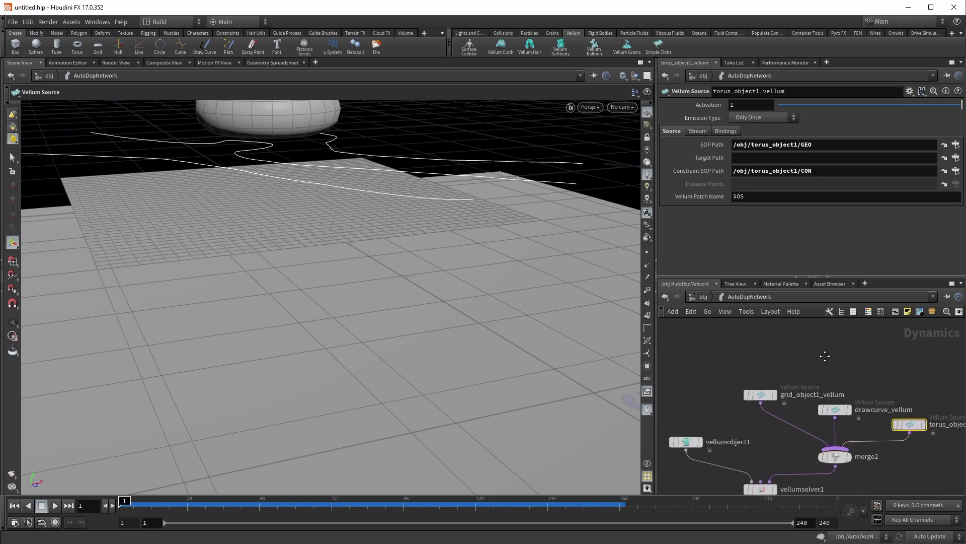
Examine the Vellum Source nodes for the cloth grid, drawn curves and torus feeding merge2 in the AutoDopNetwork
scroll(710, 361, "down", 2)
middle_click_drag(710, 381, 708, 357)
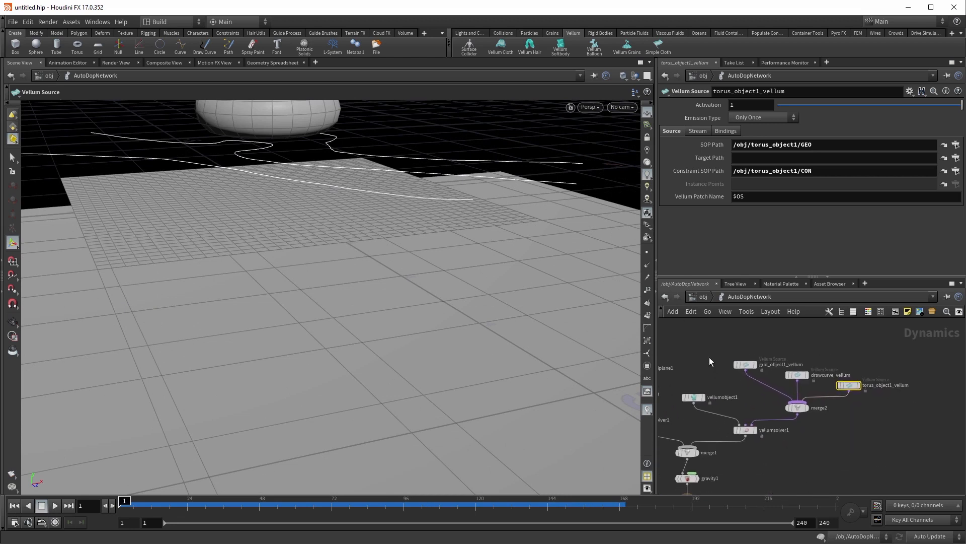
left_click(797, 375)
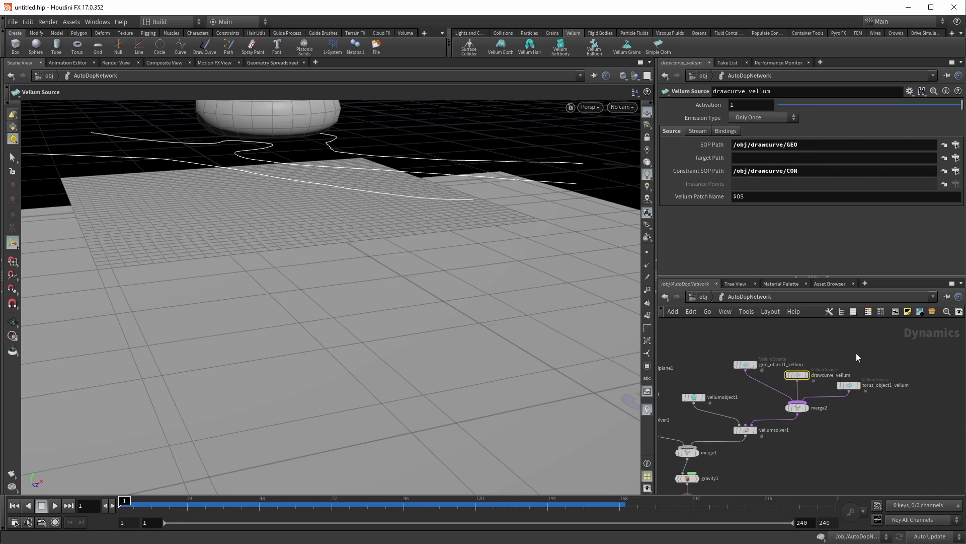
left_click_drag(857, 416, 858, 385)
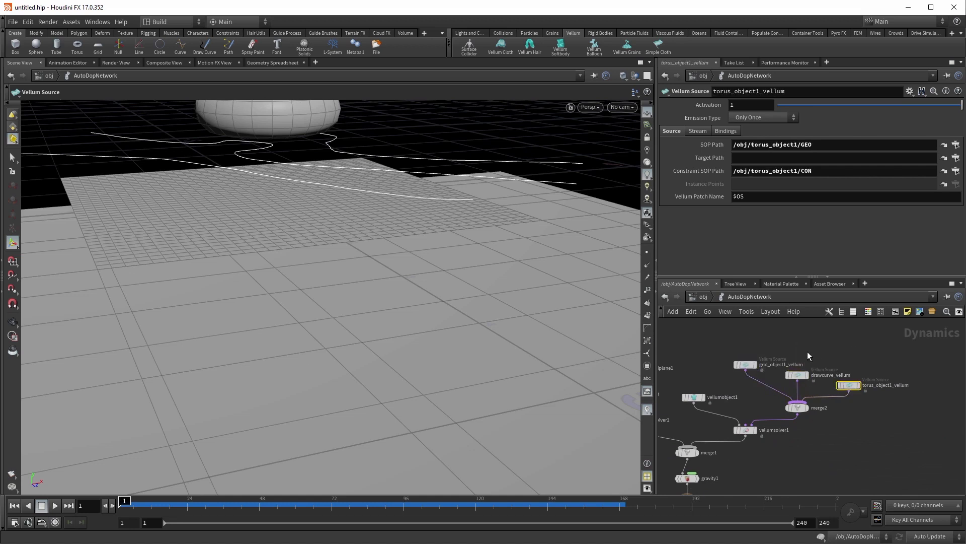
left_click(796, 376)
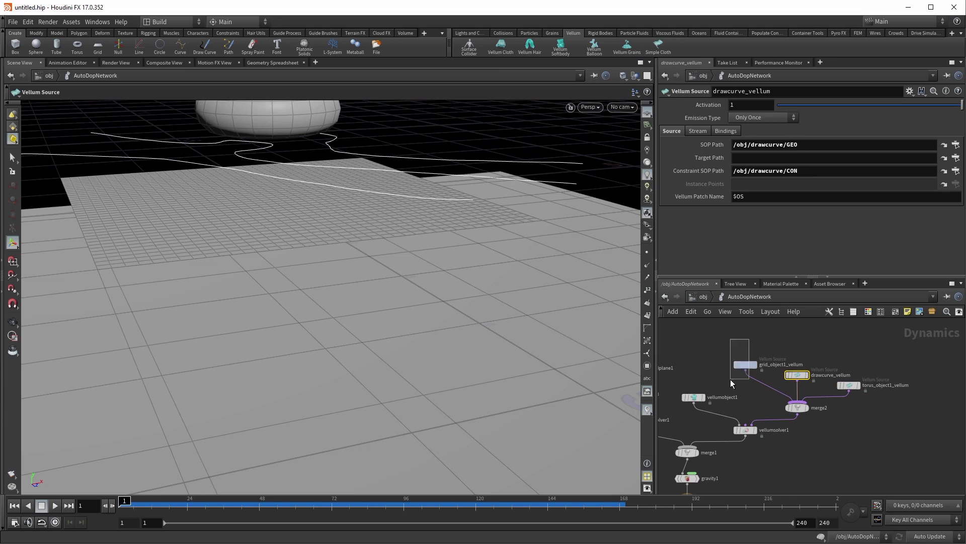
left_click_drag(730, 379, 731, 379)
left_click_drag(854, 414, 852, 417)
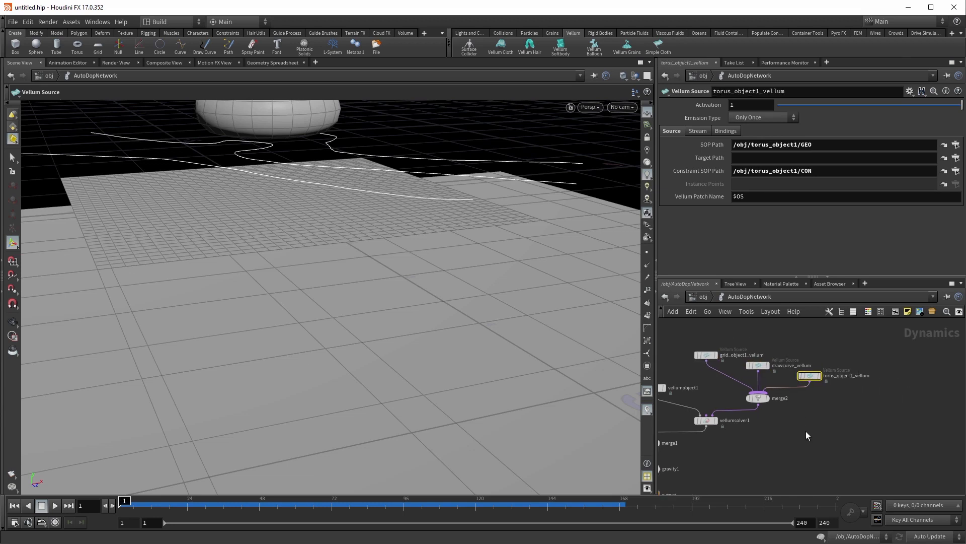
Automatically lay out the object-level nodes and inspect the stretch cloth and pressure constraints inside torus_object1
key("u")
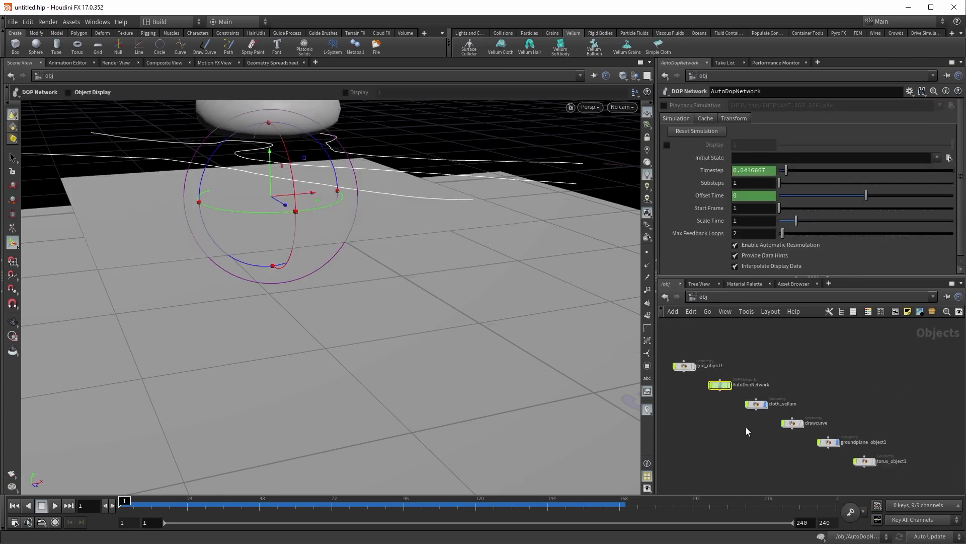
key("l")
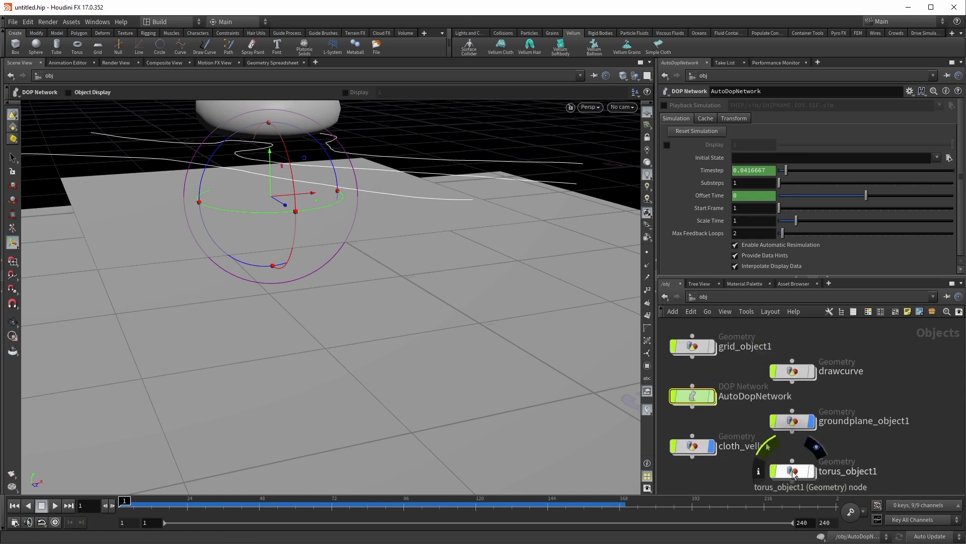
double_click(793, 472)
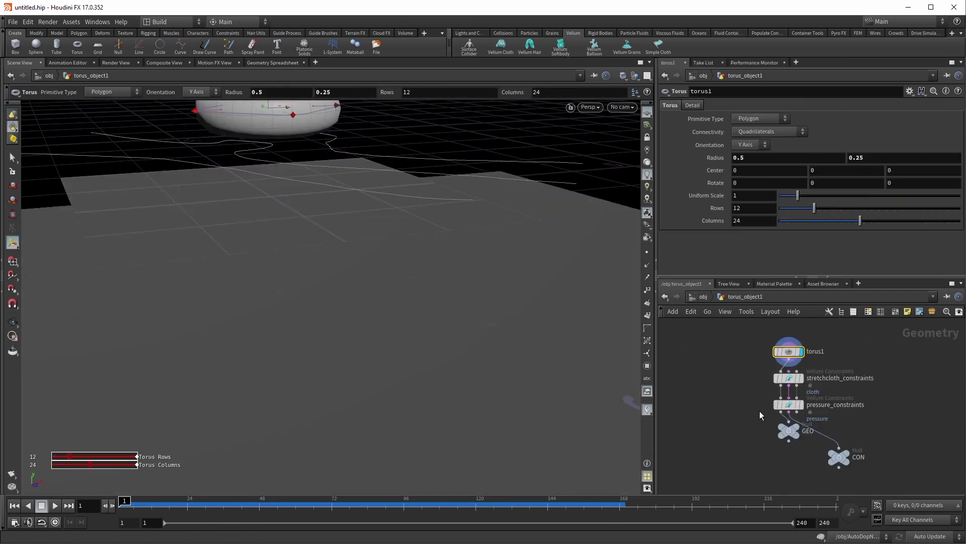
left_click(795, 374)
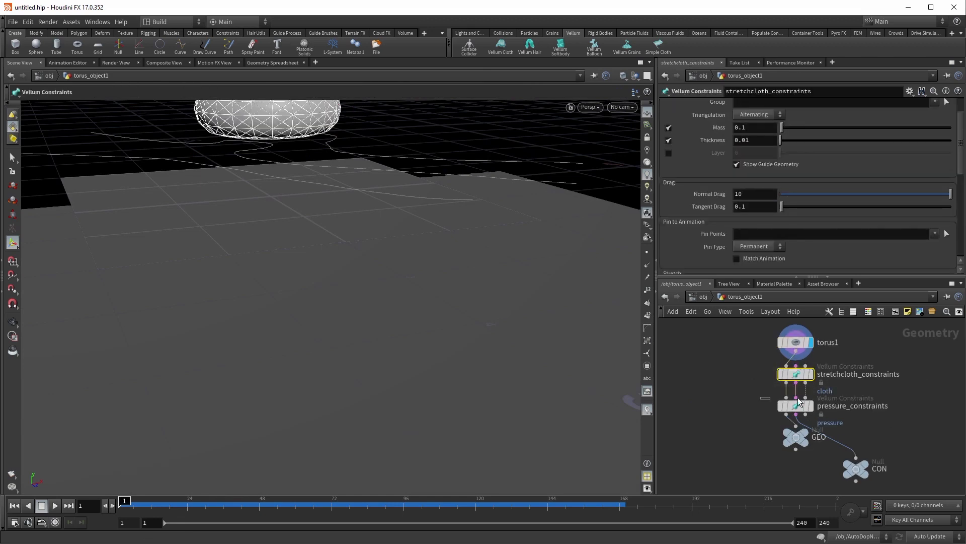
left_click(851, 416)
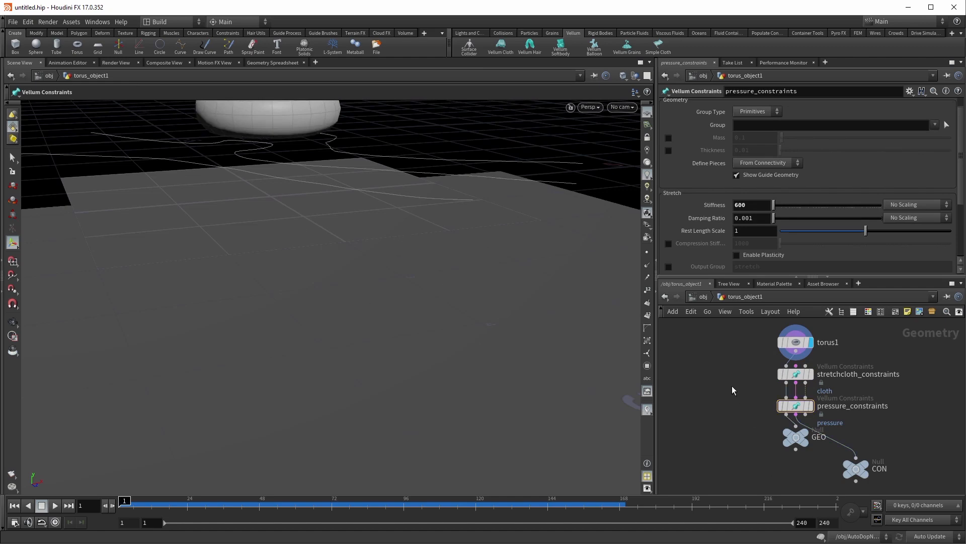
Create a second torus at the scene origin and raise it above the first one to about 1.61 in Y
key("u")
right_click_drag(387, 283, 310, 261, "alt")
middle_click_drag(310, 261, 328, 332, "alt")
key("Tab")
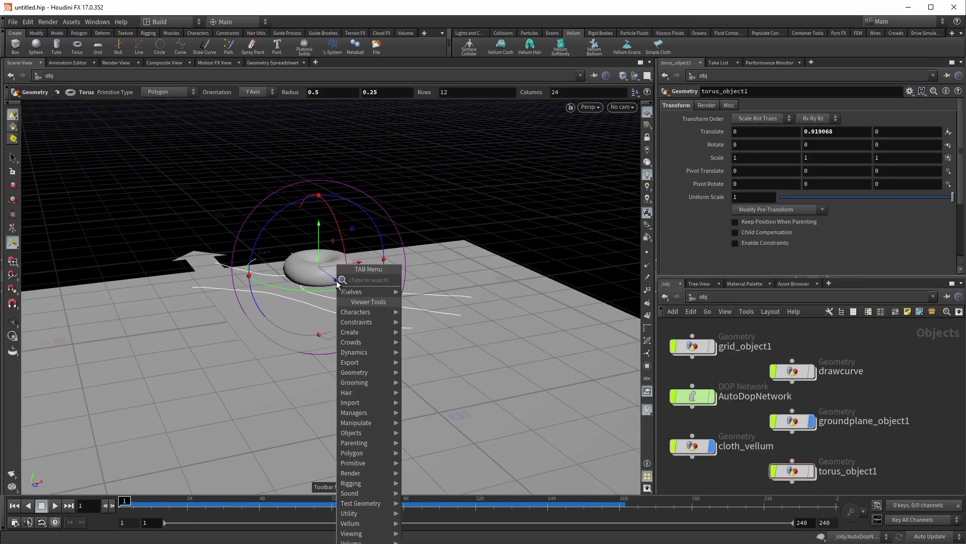
type("torus")
key("Return")
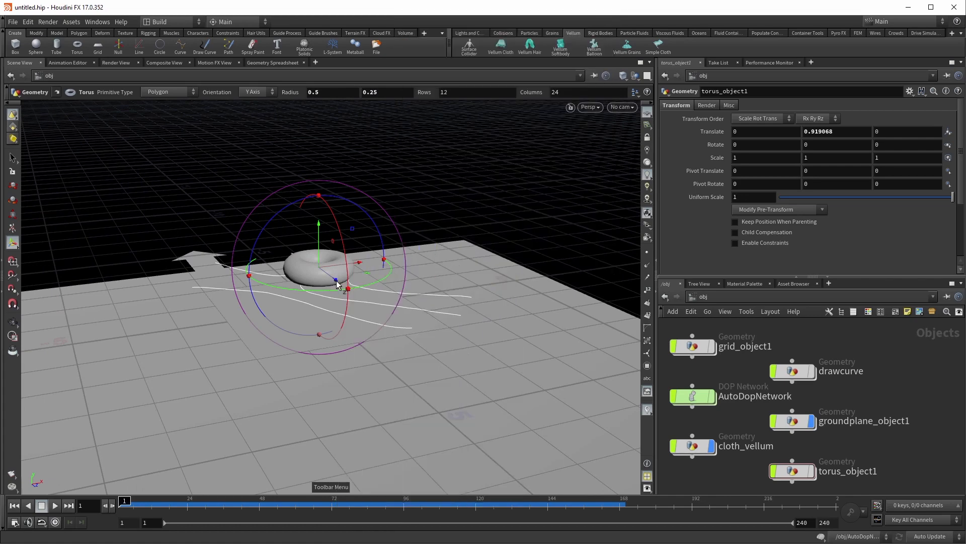
key("Return")
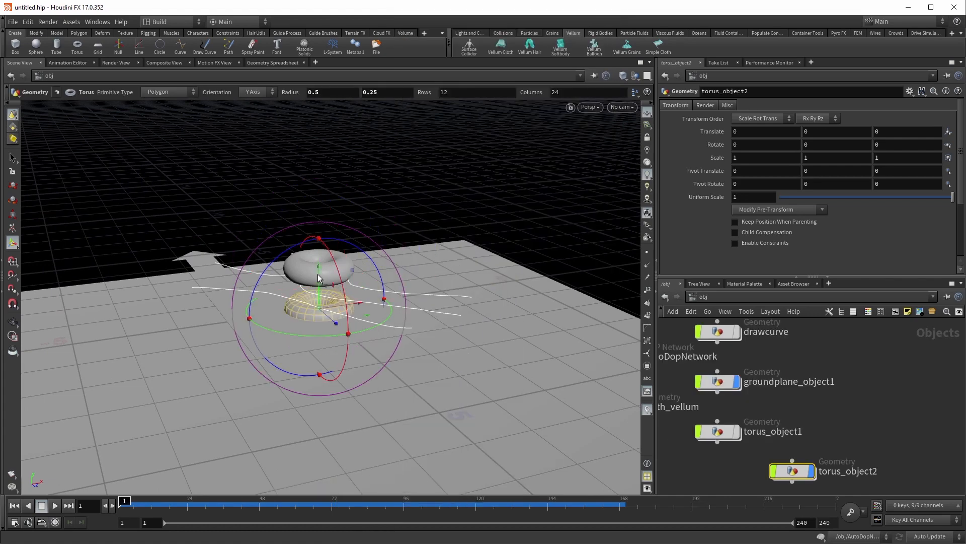
left_click_drag(318, 274, 303, 198)
Turn the second torus into a Vellum Softbody and automatically lay out the AutoDopNetwork nodes
left_click_drag(393, 231, 443, 227, "alt")
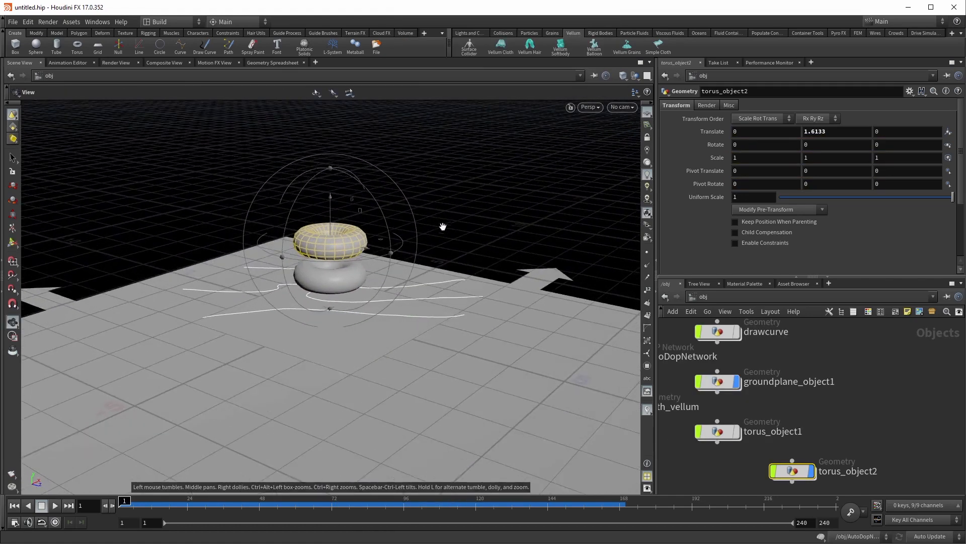
left_click(561, 47)
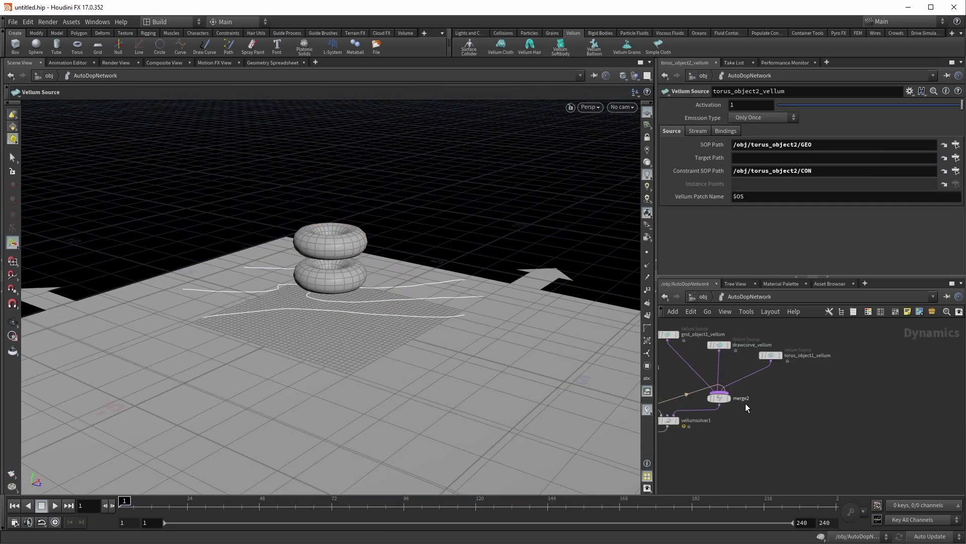
middle_click_drag(746, 407, 774, 400)
key("l")
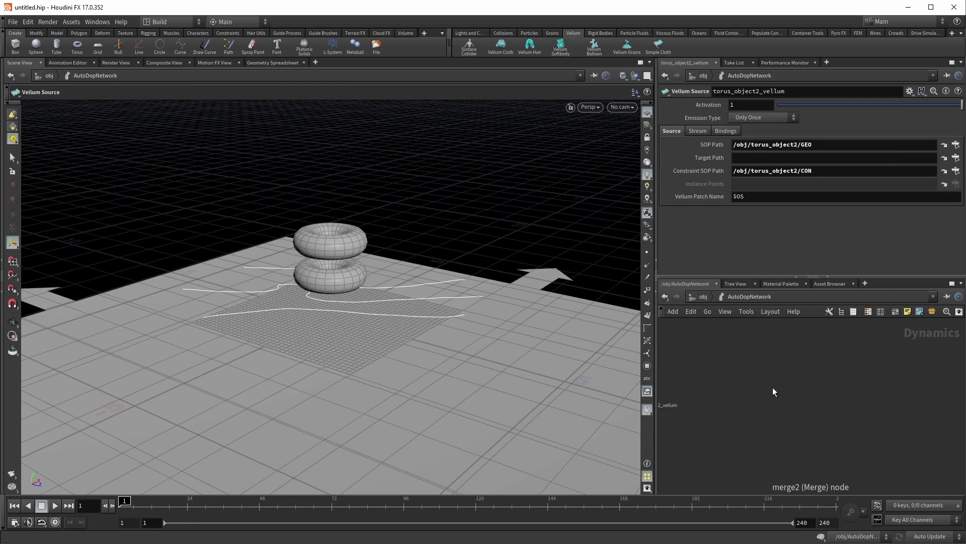
Play the simulation with both tori from the object level, watch it in wireframe shading and stop at frame 81
key("u")
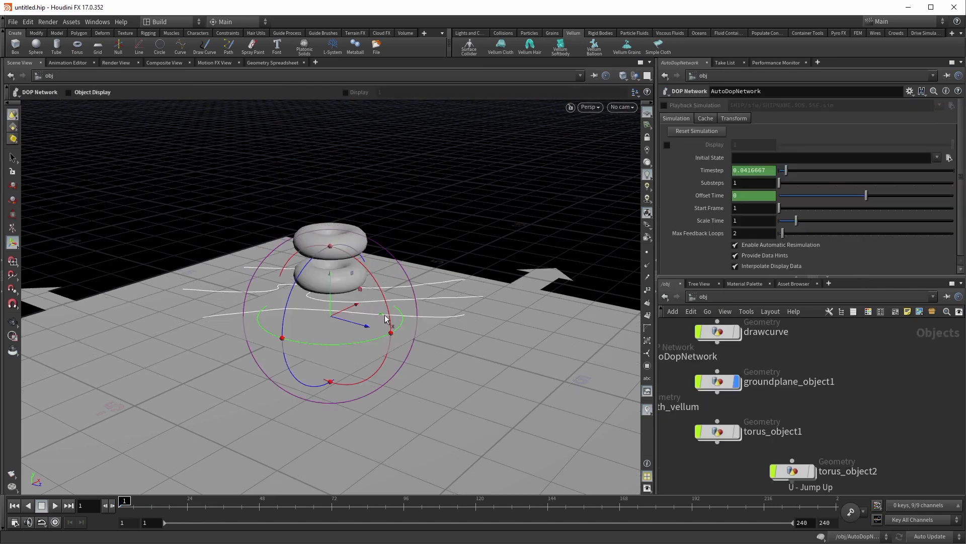
left_click_drag(416, 276, 460, 270, "alt")
middle_click_drag(460, 269, 349, 308, "alt")
left_click_drag(349, 309, 362, 340, "alt")
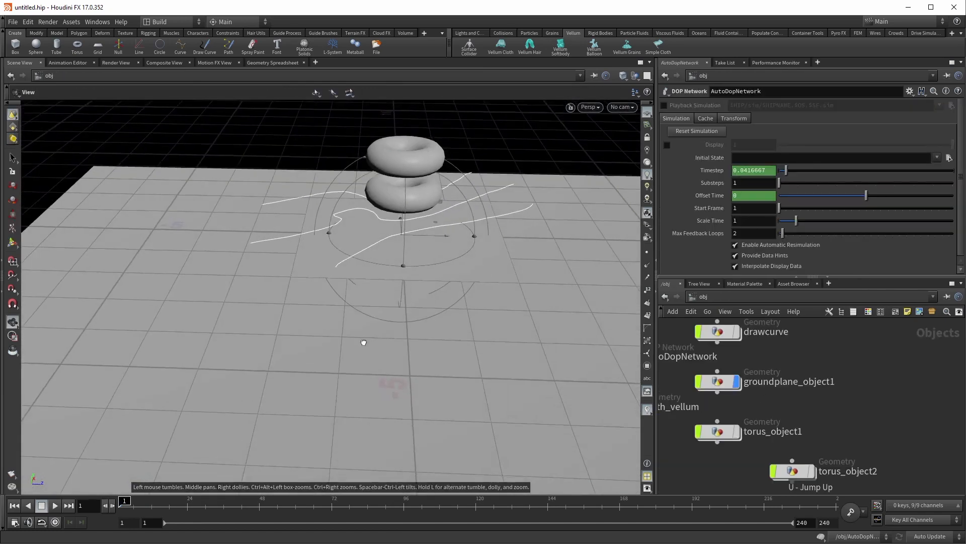
middle_click_drag(363, 341, 334, 436, "alt")
left_click(55, 507)
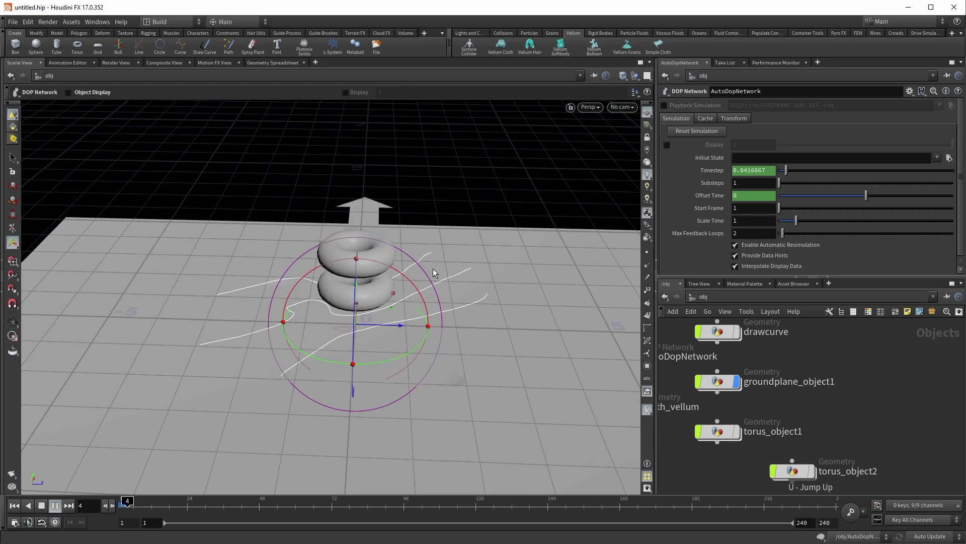
mouse_move(517, 363)
left_mouse_down("alt")
mouse_move(512, 347)
mouse_move(423, 282)
mouse_move(388, 338)
mouse_move(328, 319)
mouse_move(384, 306)
left_mouse_up("alt")
key("w")
middle_click_drag(383, 306, 451, 310, "alt")
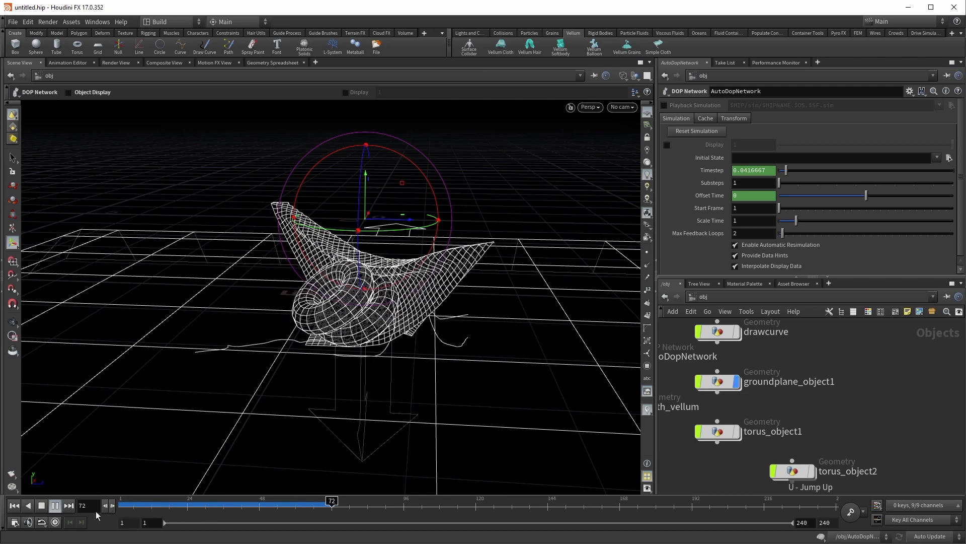
left_click(52, 505)
Inspect the stretch cloth constraints inside torus_object2 on the wireframe torus
middle_click_drag(834, 433, 830, 378)
left_click(794, 412)
key("i")
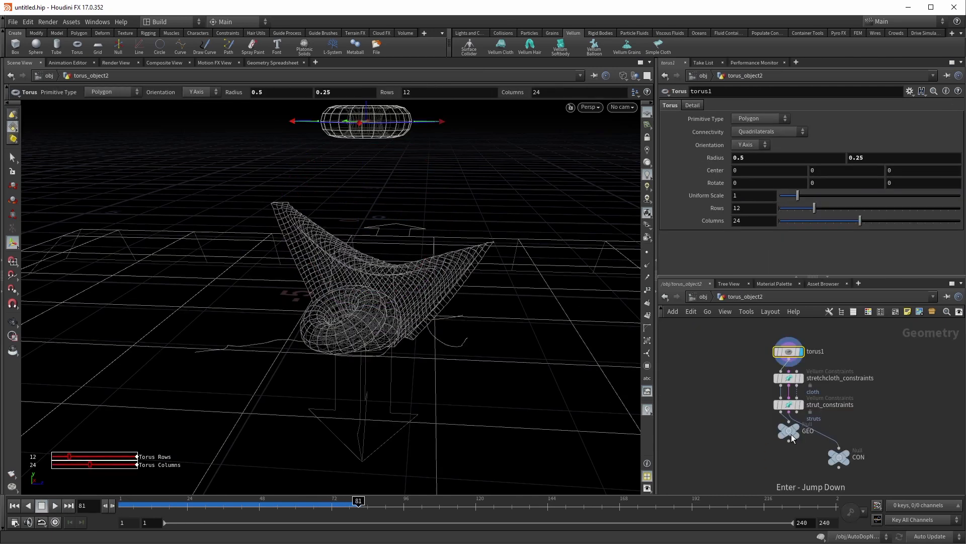
scroll(718, 396, "up", 2)
middle_click_drag(754, 388, 670, 407)
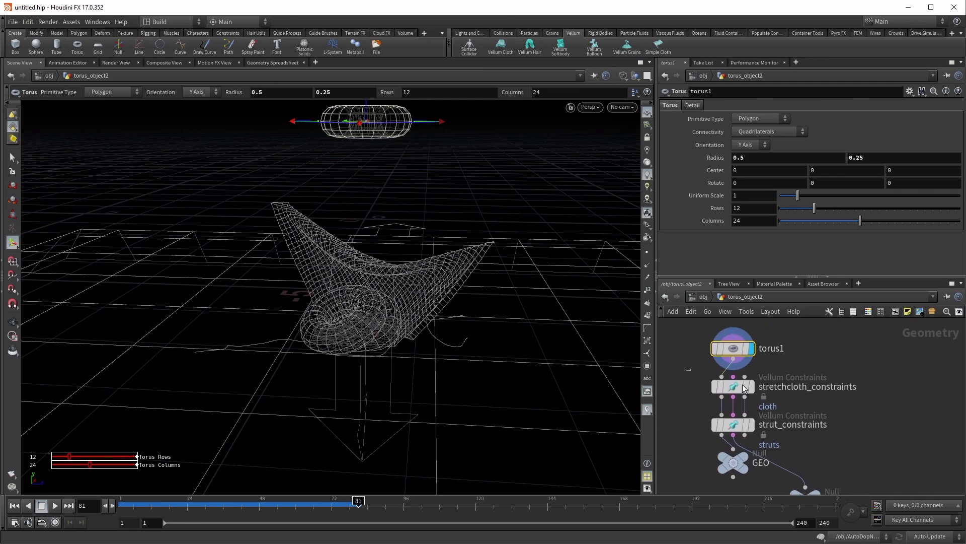
left_click(744, 387)
middle_click_drag(372, 176, 361, 279, "alt")
right_click_drag(326, 281, 406, 230, "alt")
left_click_drag(407, 229, 261, 135)
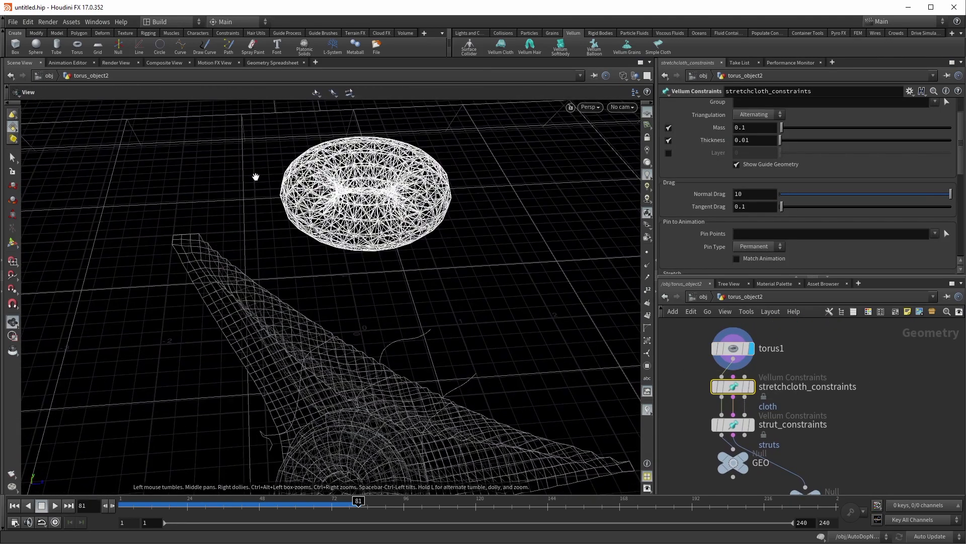
key("Return")
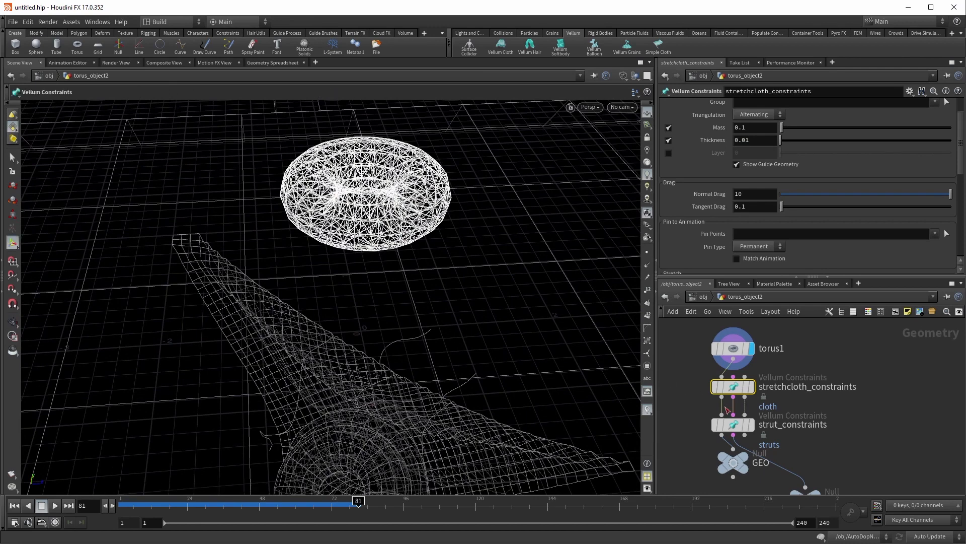
Display the strut_constraints node of torus_object2 and examine the internal struts of the torus from several angles
left_click(738, 424)
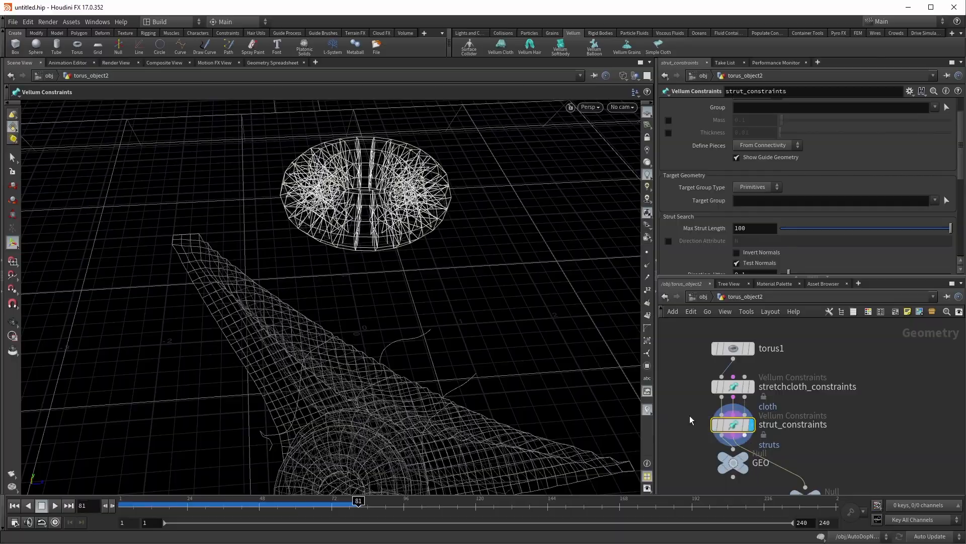
left_click_drag(376, 192, 349, 321, "alt")
right_click_drag(336, 342, 497, 286, "alt")
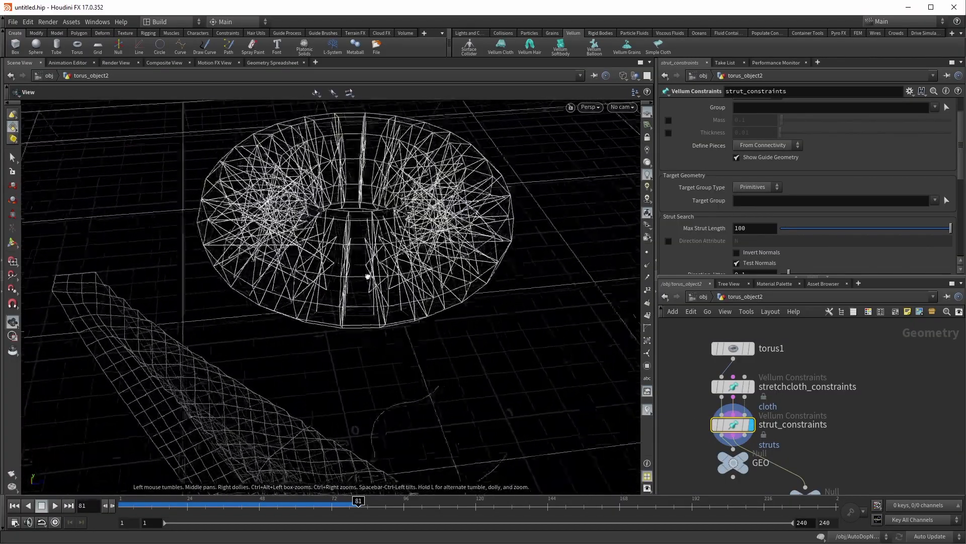
left_click_drag(367, 274, 314, 262, "alt")
left_click_drag(199, 280, 154, 373)
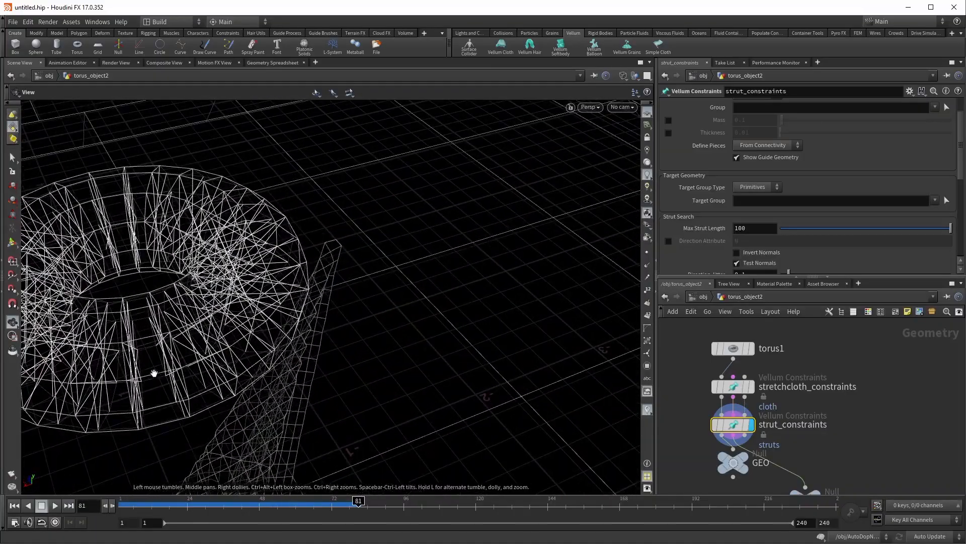
left_click_drag(231, 321, 257, 236)
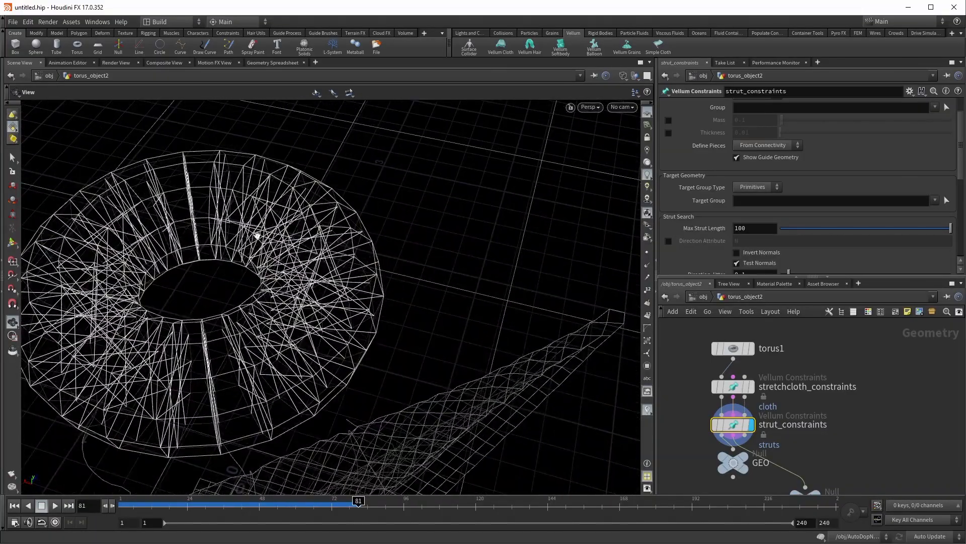
left_click_drag(293, 276, 324, 273)
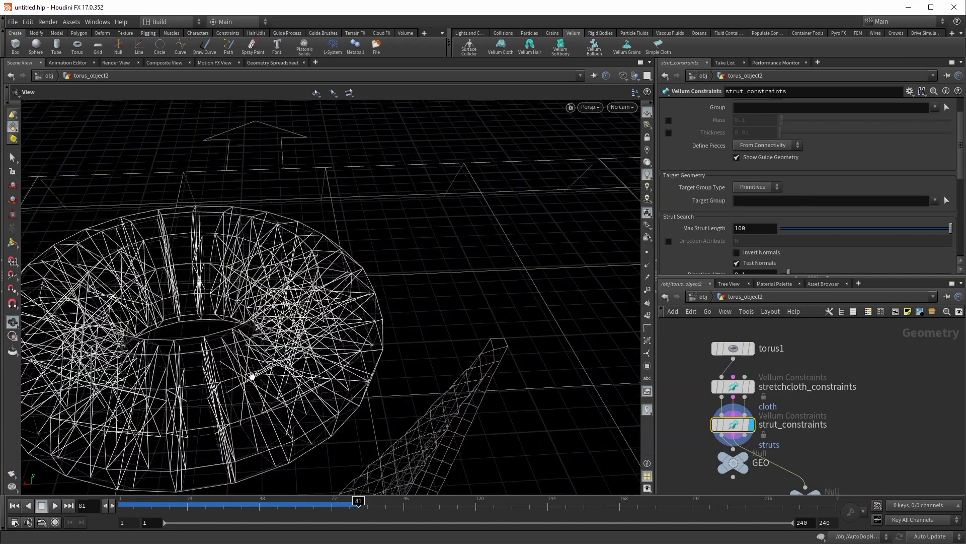
left_click_drag(190, 405, 242, 356)
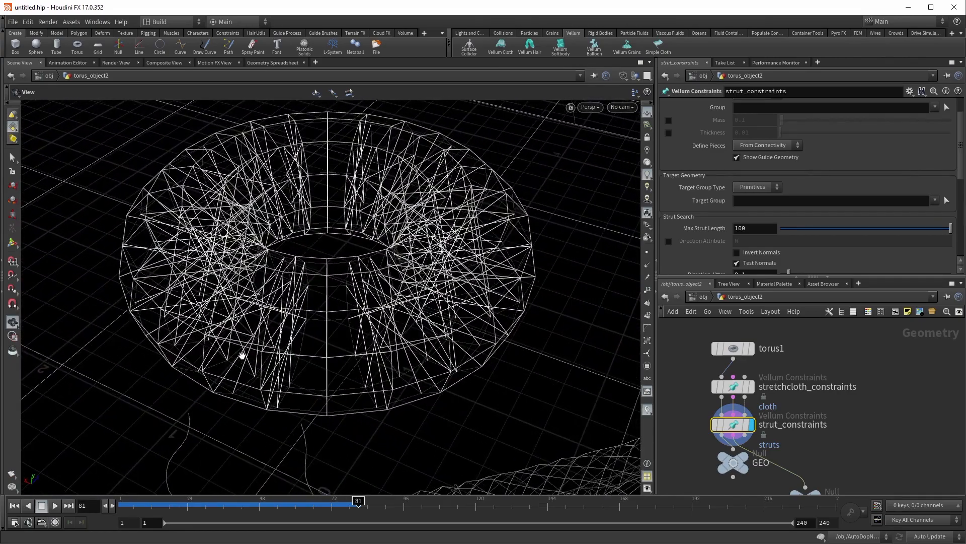
key("Return")
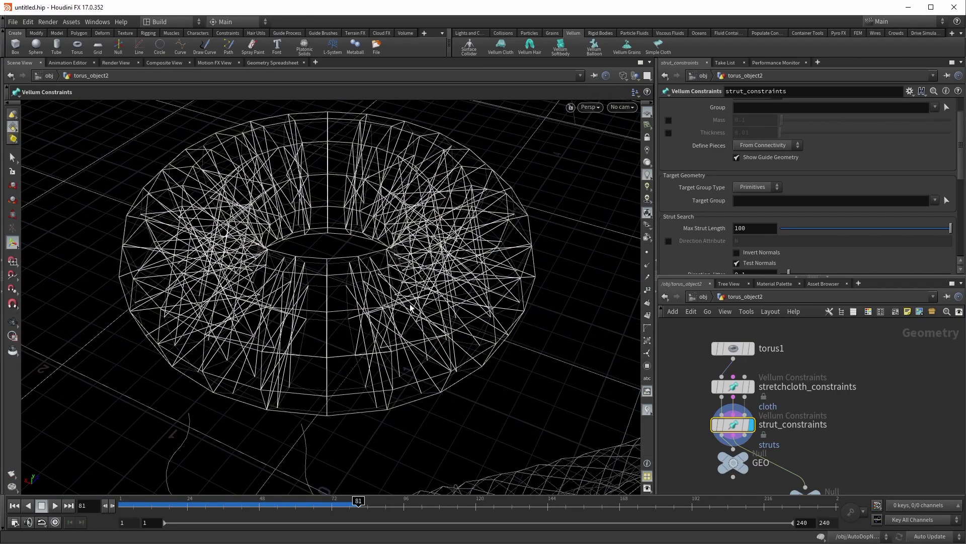
key("Escape")
left_click_drag(283, 320, 350, 326)
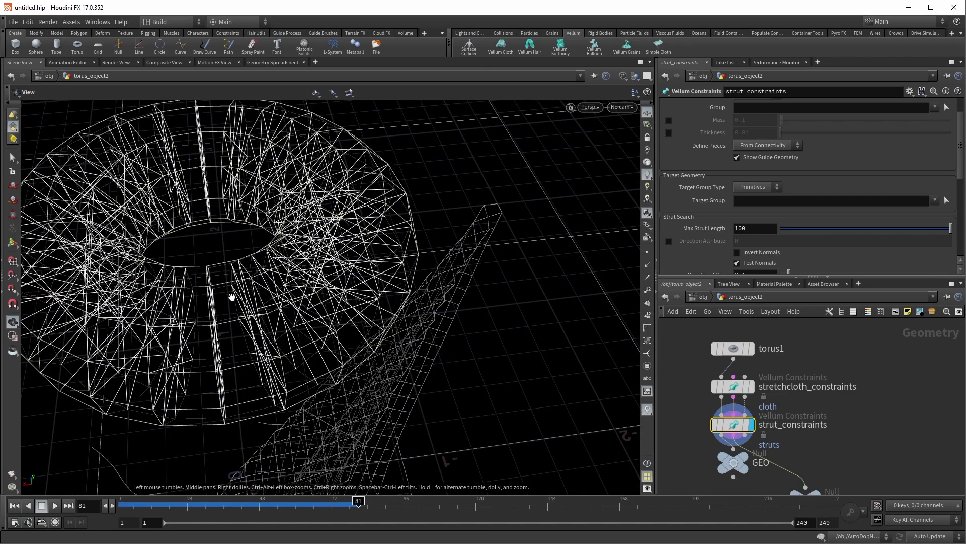
left_click_drag(231, 297, 478, 281)
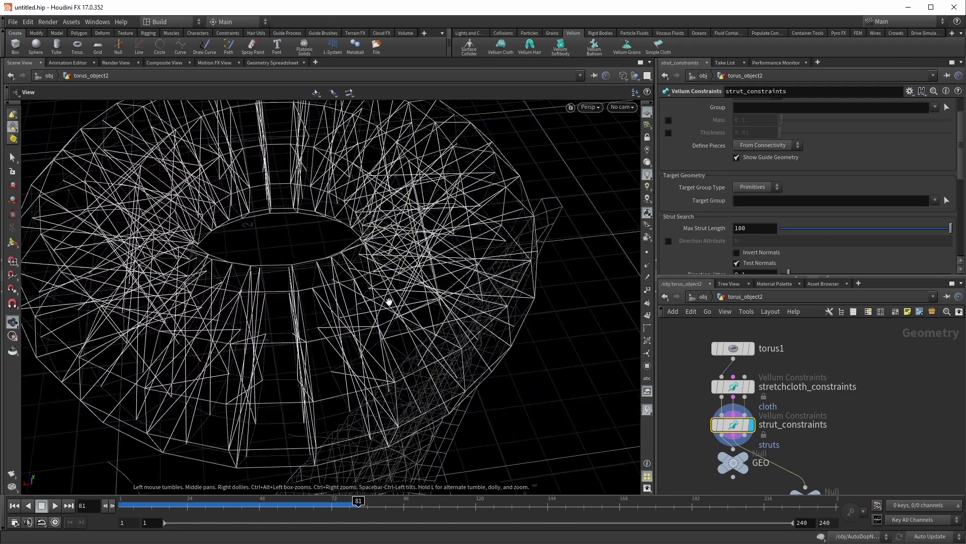
right_click_drag(389, 301, 343, 299)
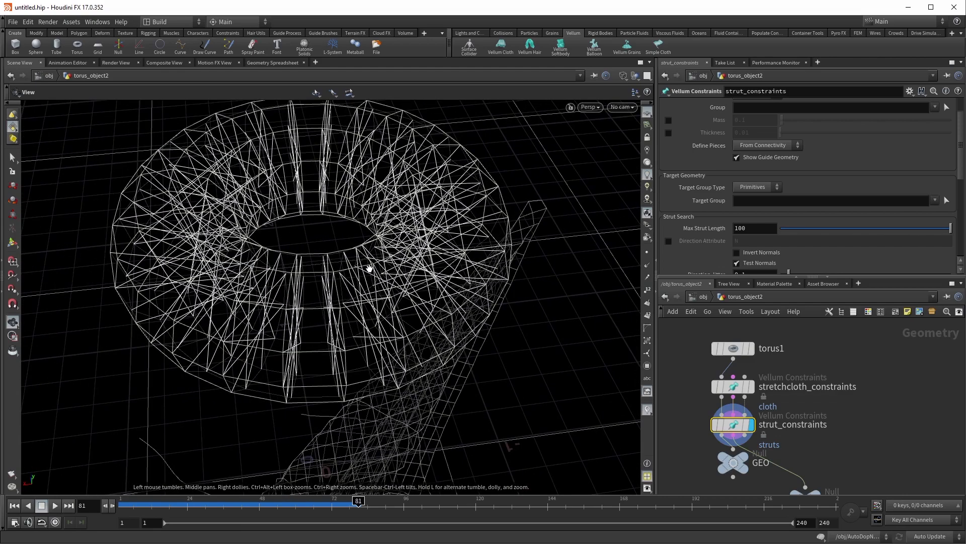
left_click_drag(389, 323, 367, 288)
right_click_drag(370, 296, 325, 378)
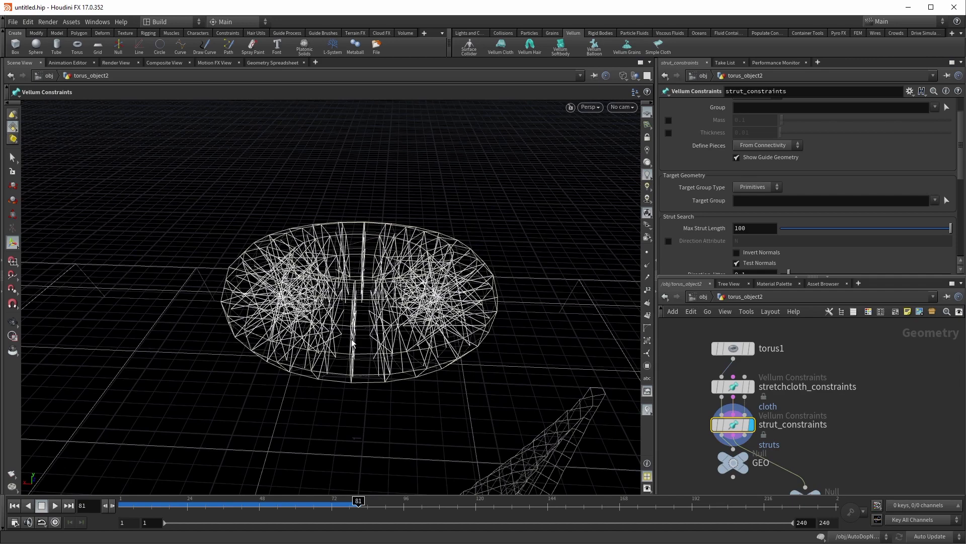
Return to the object level, rewind the timeline to frame 1 and view the tori above the cloth grid
key("u")
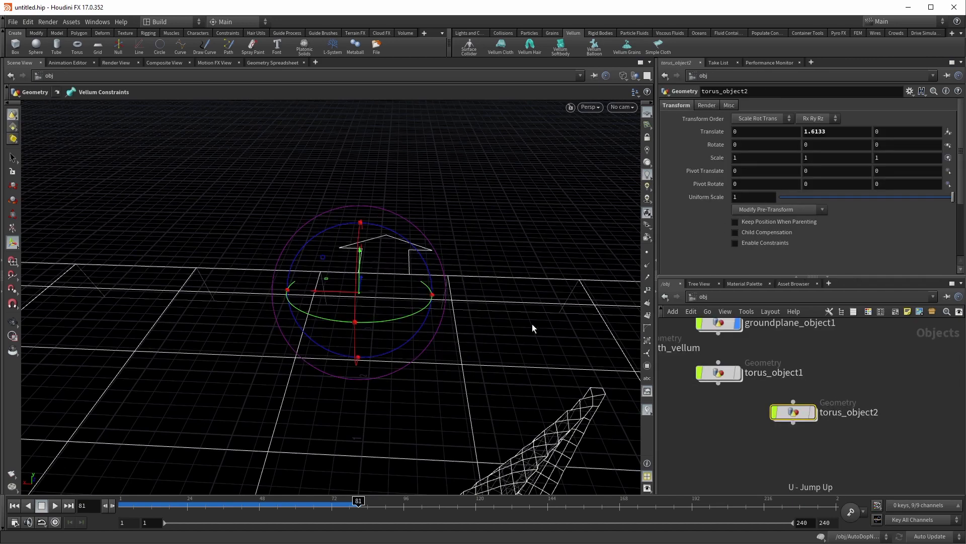
left_click(14, 506)
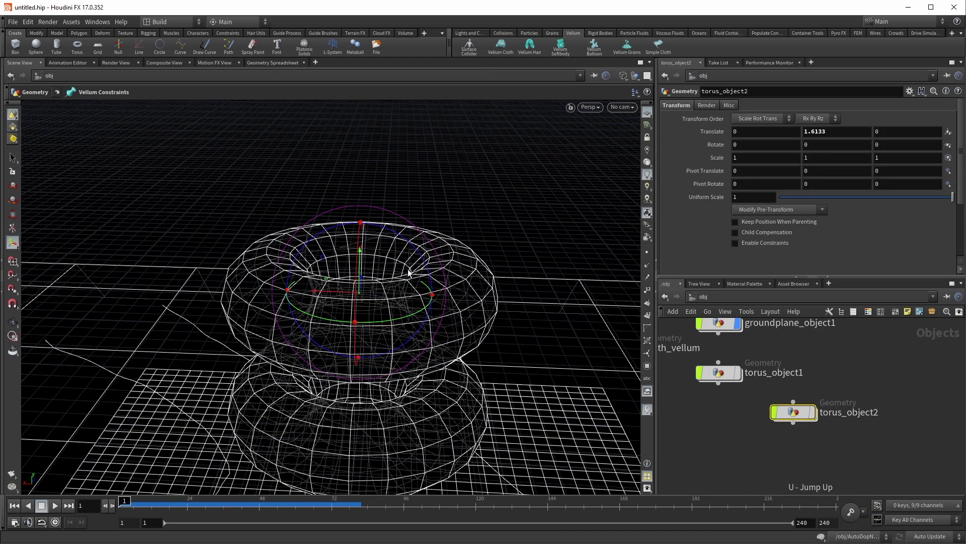
right_click_drag(410, 273, 276, 404)
left_click_drag(276, 404, 371, 399)
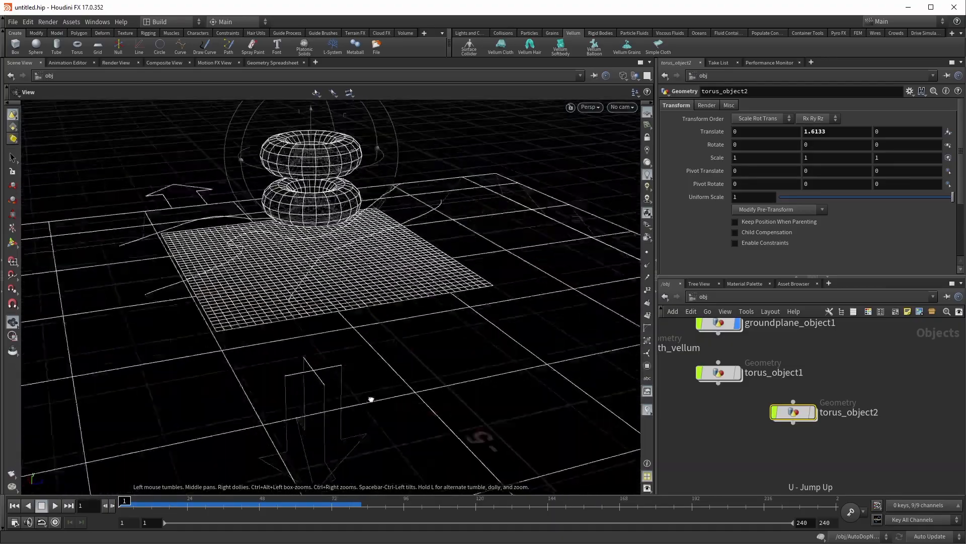
right_click_drag(371, 399, 451, 359)
key("Escape")
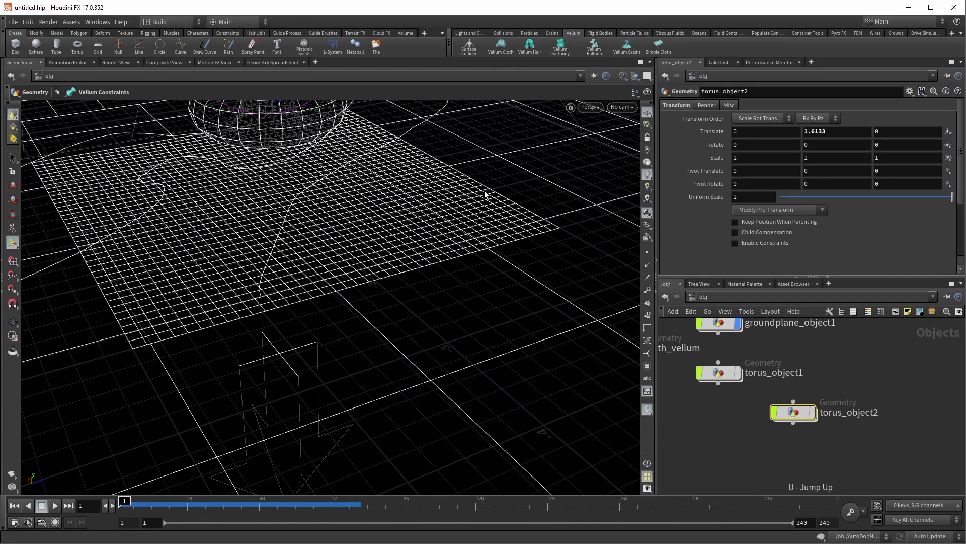
right_click_drag(485, 192, 516, 272, "alt")
left_click_drag(516, 272, 498, 226, "alt")
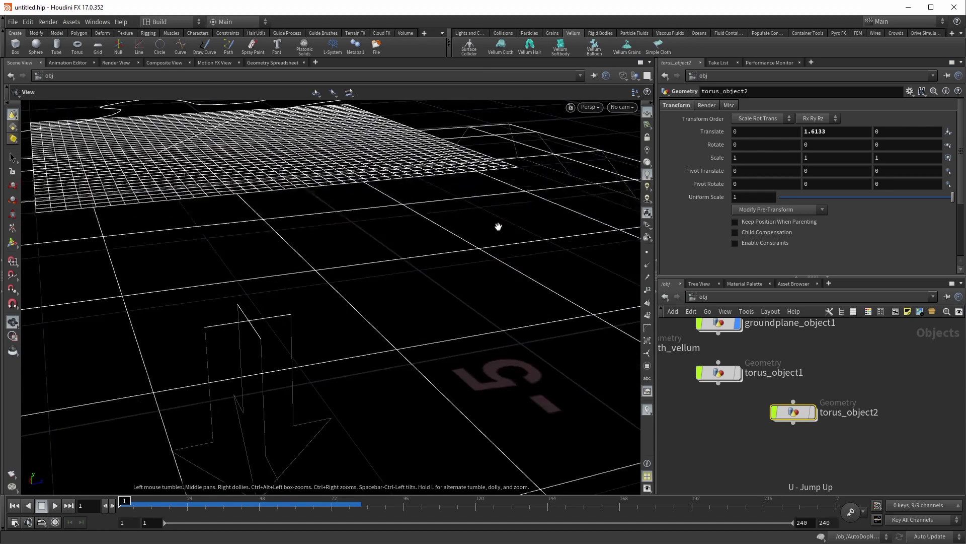
right_click_drag(498, 226, 339, 250, "alt")
middle_click_drag(339, 250, 369, 319, "alt")
right_click_drag(369, 319, 444, 280, "alt")
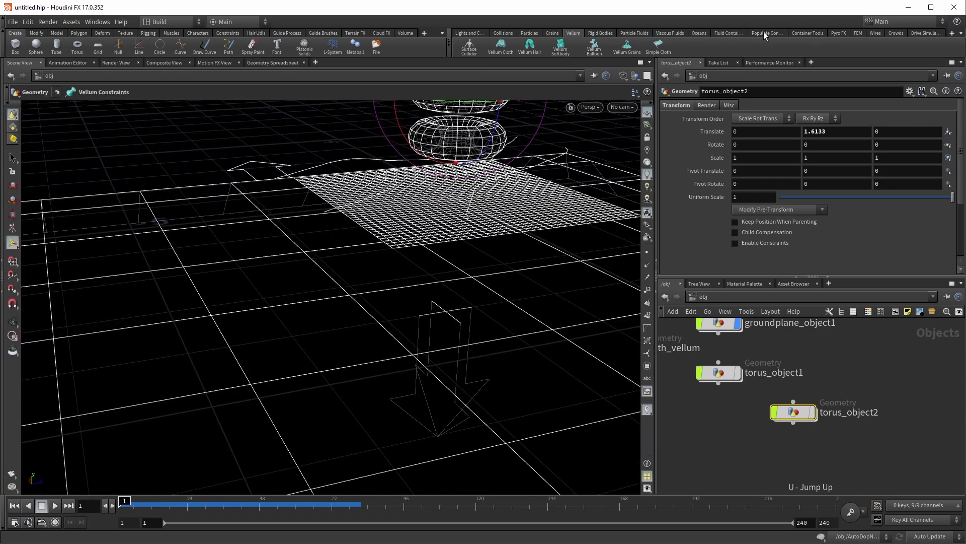
Create a box and move it beneath the cloth grid to about -0.784 in Y and -0.529 in Z
left_click(552, 33)
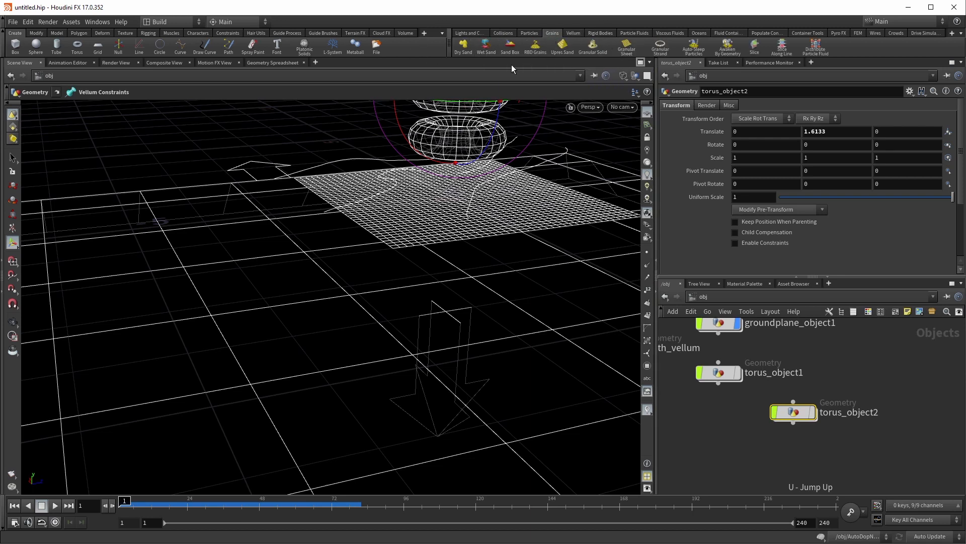
left_click(573, 33)
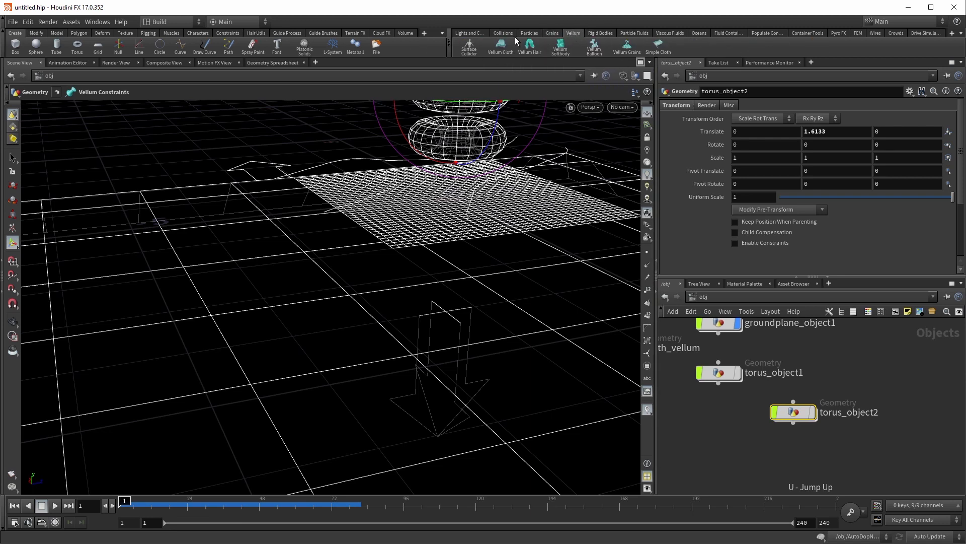
key("Escape")
left_click_drag(431, 197, 396, 225)
key("Tab")
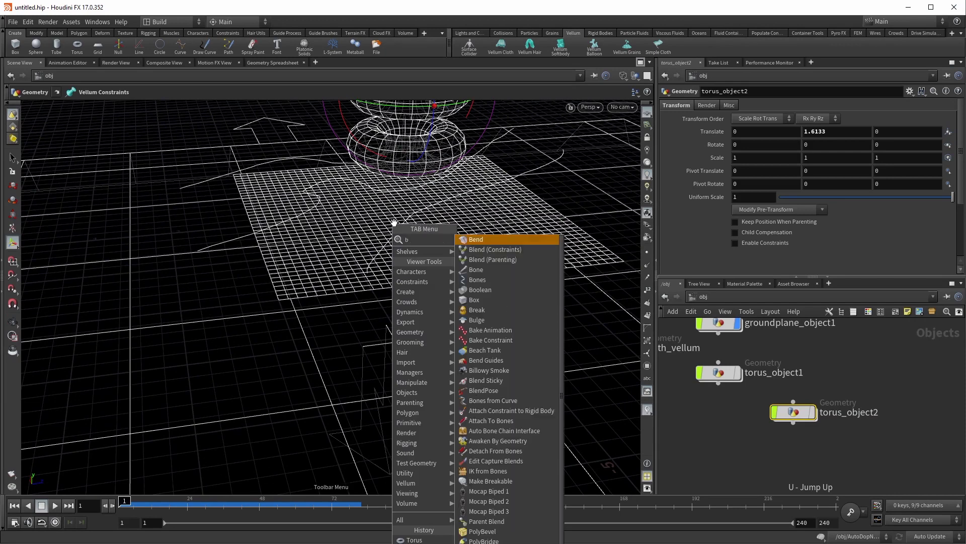
type("box")
key("Return")
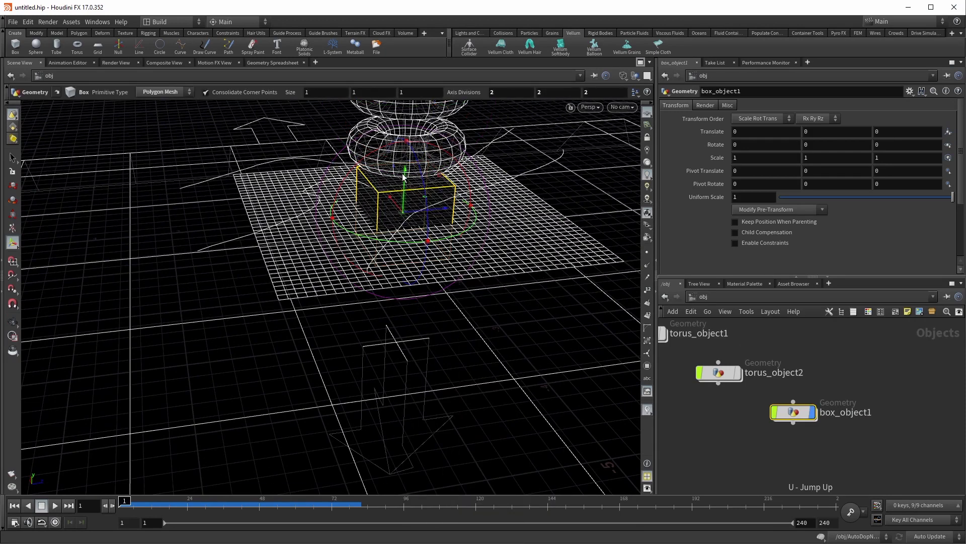
left_click_drag(402, 173, 564, 347)
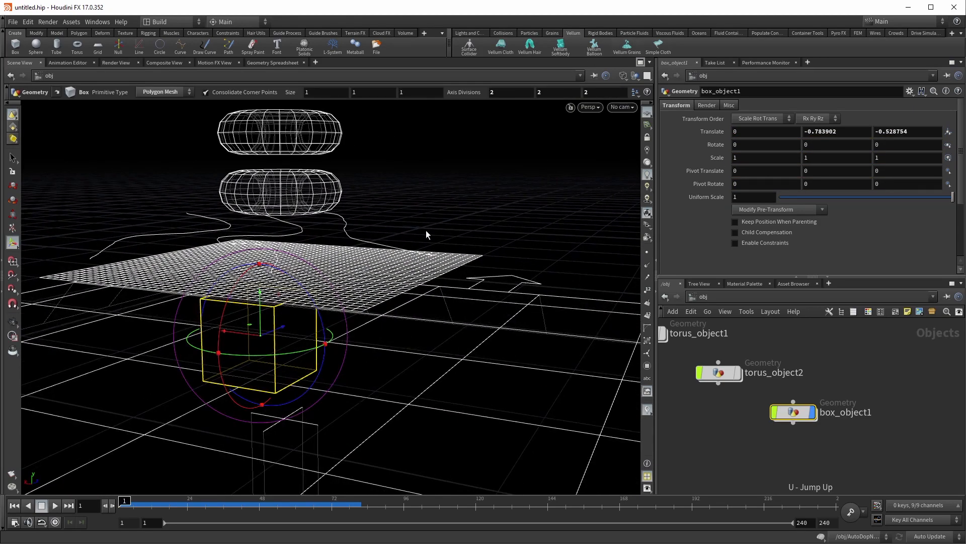
Turn the box into Vellum Grains and resize its source box to about 1.52 × 1 × 2.14
middle_click_drag(792, 432, 929, 394)
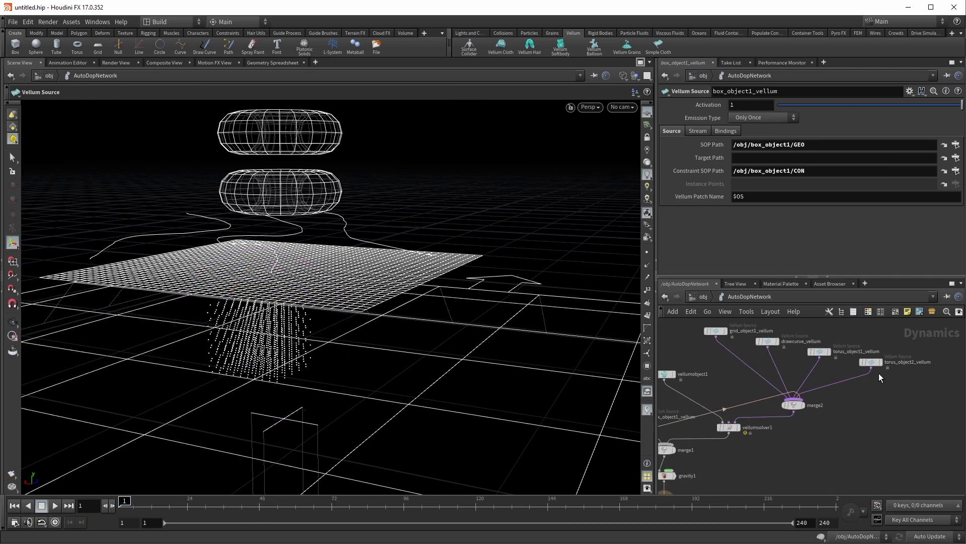
key("u")
middle_click_drag(828, 356, 878, 358)
left_click_drag(870, 372, 835, 440)
key("Return")
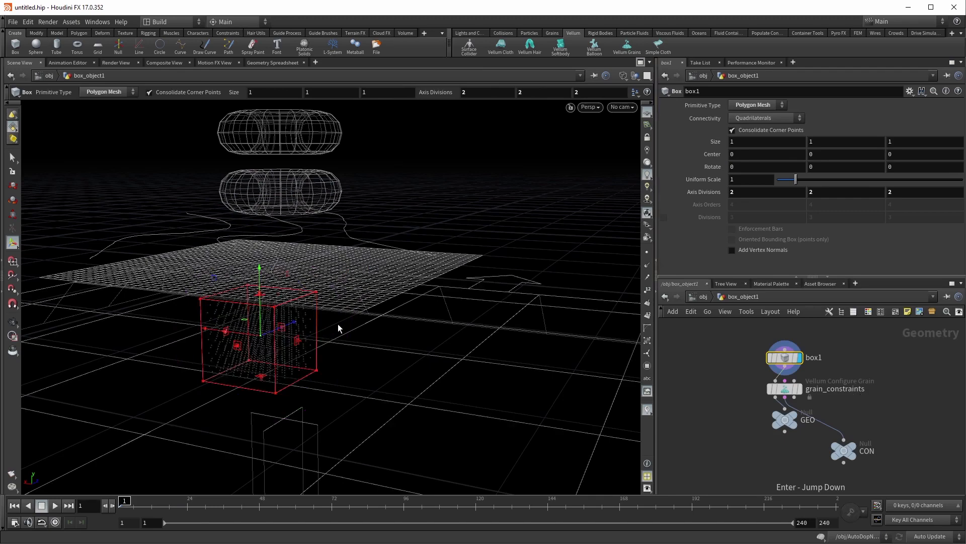
left_click_drag(298, 336, 333, 355)
left_click_drag(333, 354, 339, 356)
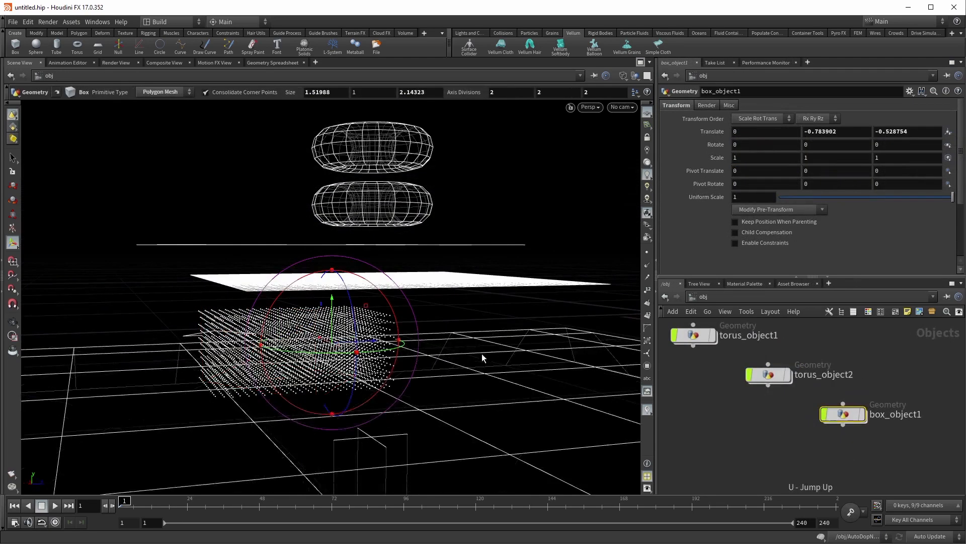
Switch the viewport to shaded display and play the simulation with the grains
key("shift+w")
mouse_move(381, 293)
left_mouse_down("alt")
mouse_move(385, 313)
mouse_move(436, 349)
mouse_move(435, 330)
left_mouse_up("alt")
key("Return")
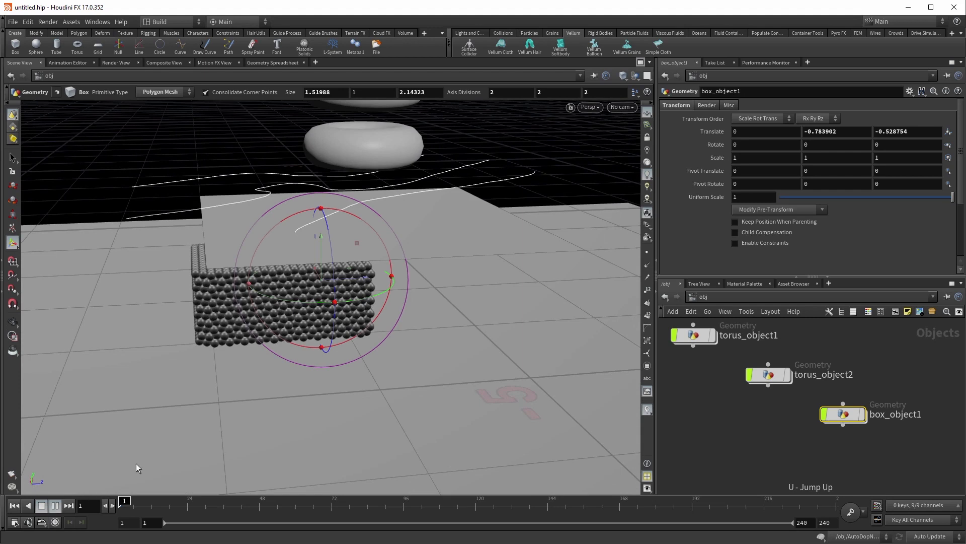
key("Up")
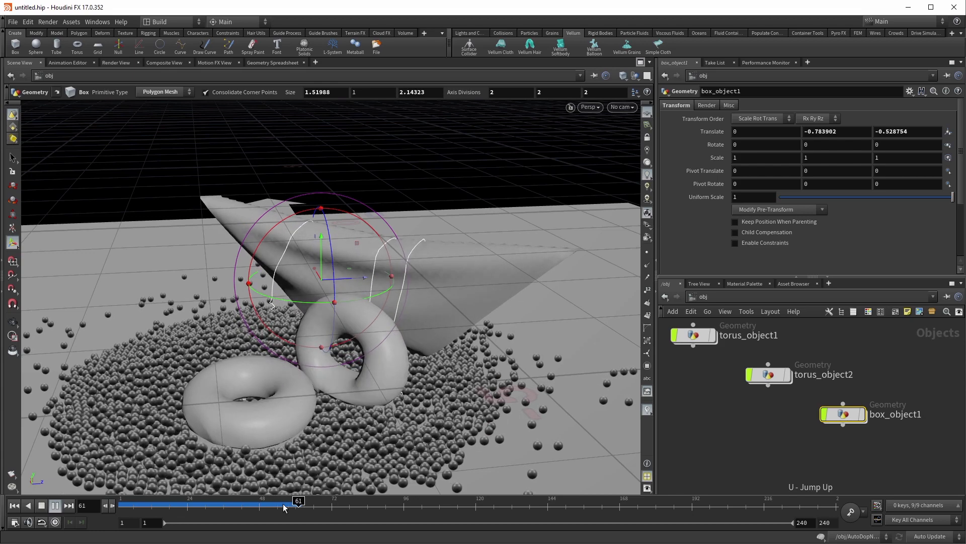
Stop the simulation at frame 49 and examine how the tori, cloth, hair and grains interact from several angles
left_click_drag(274, 506, 263, 504)
left_click_drag(357, 401, 100, 233, "alt")
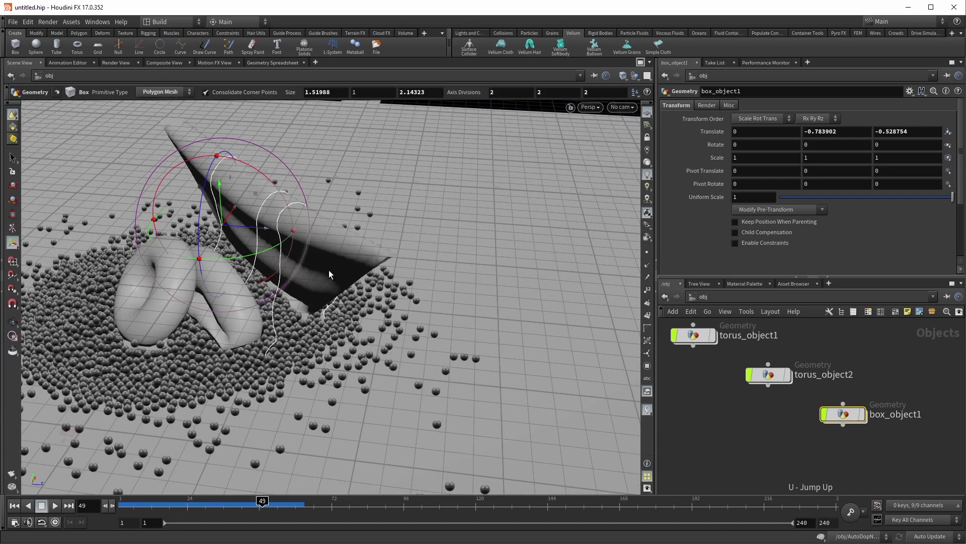
left_click_drag(371, 385, 350, 378, "alt")
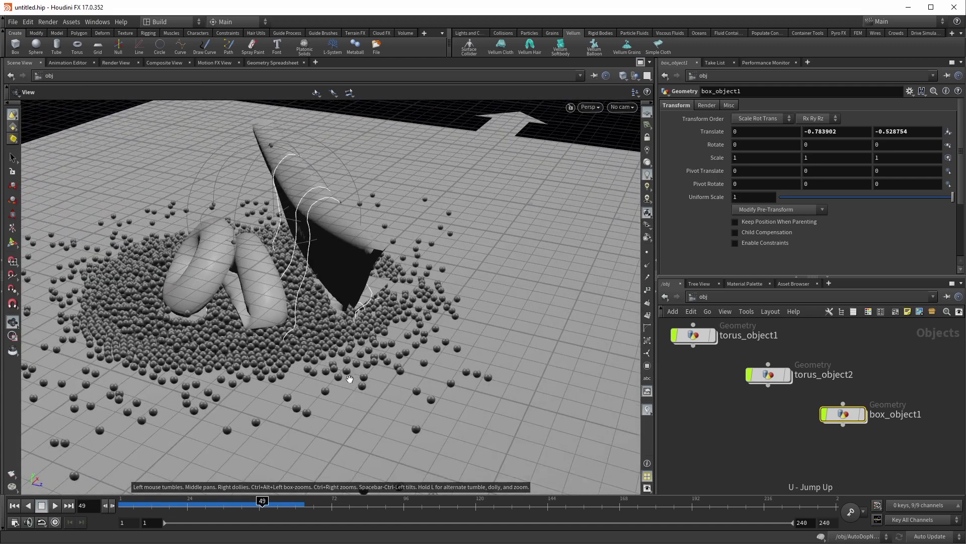
left_click_drag(343, 302, 333, 321, "alt")
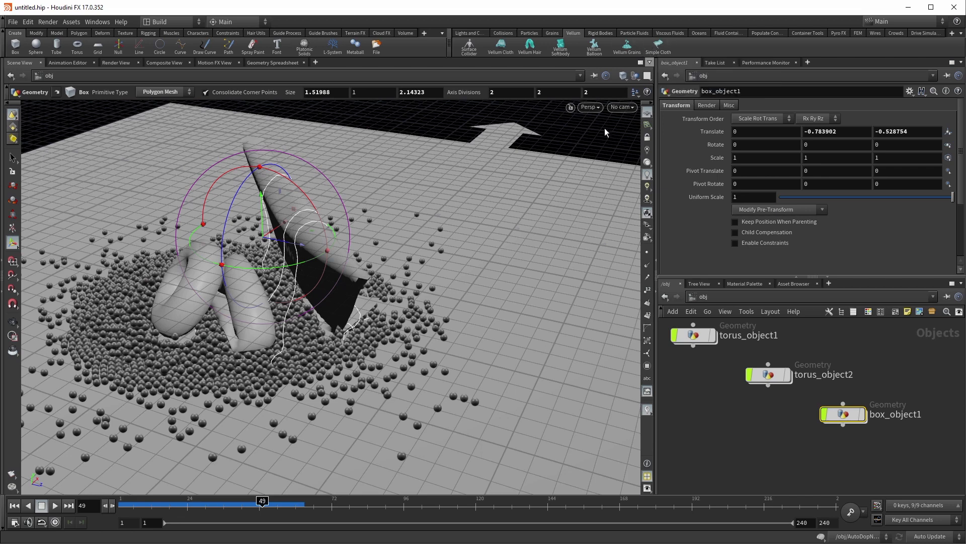
Rewind the timeline to frame 1 and view the initial setup from a low angle
left_click_drag(251, 499, 121, 499)
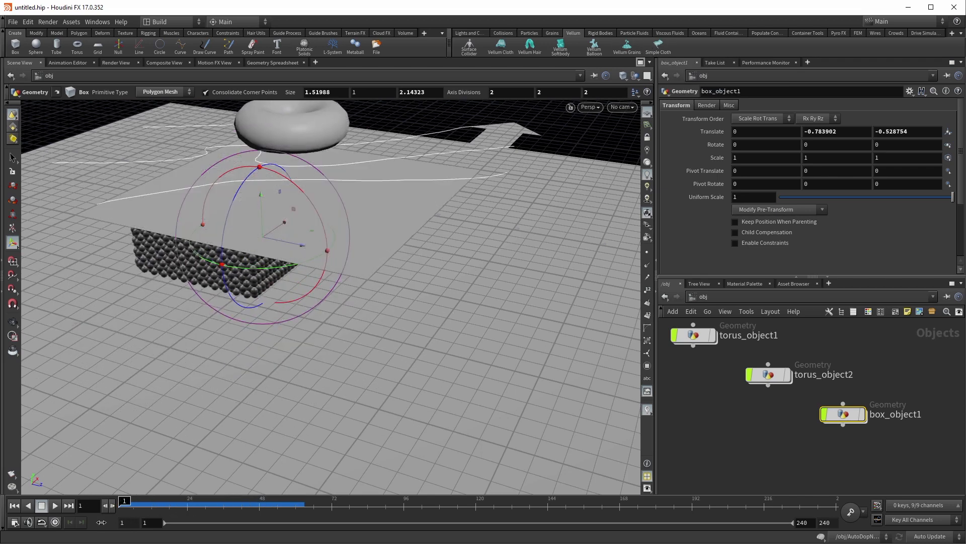
key("Escape")
left_click_drag(324, 190, 371, 317)
key("Return")
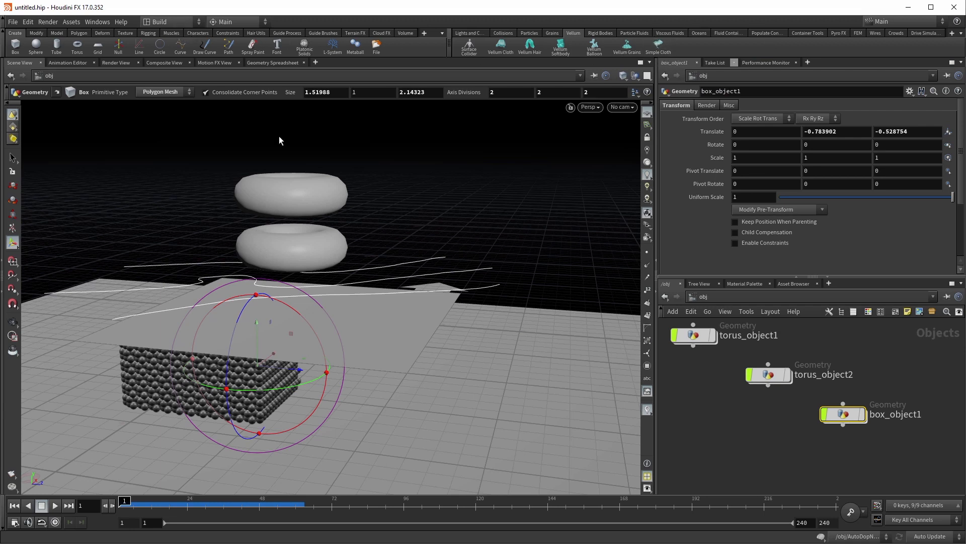
Search for the Simple Cloth tool and find it among the Rigging tools
key("Tab")
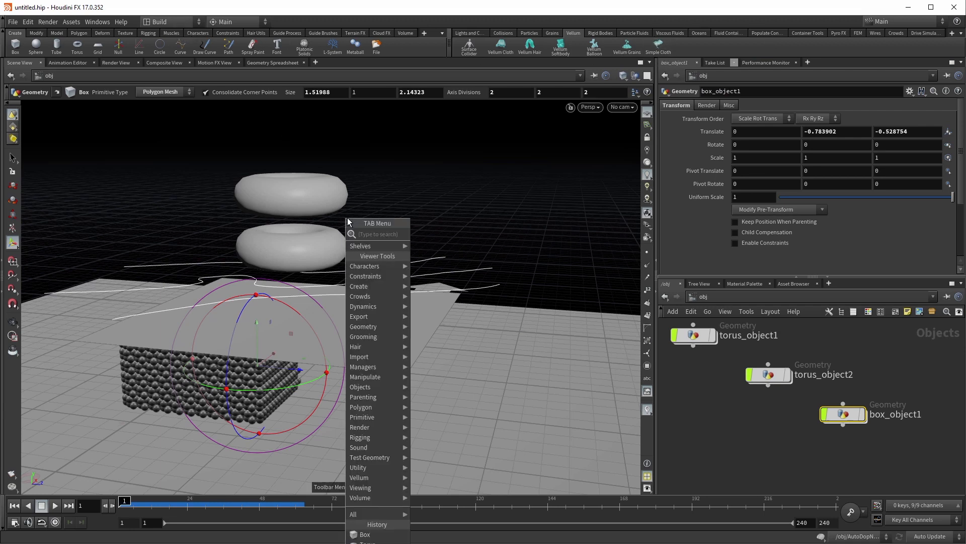
type("simplc")
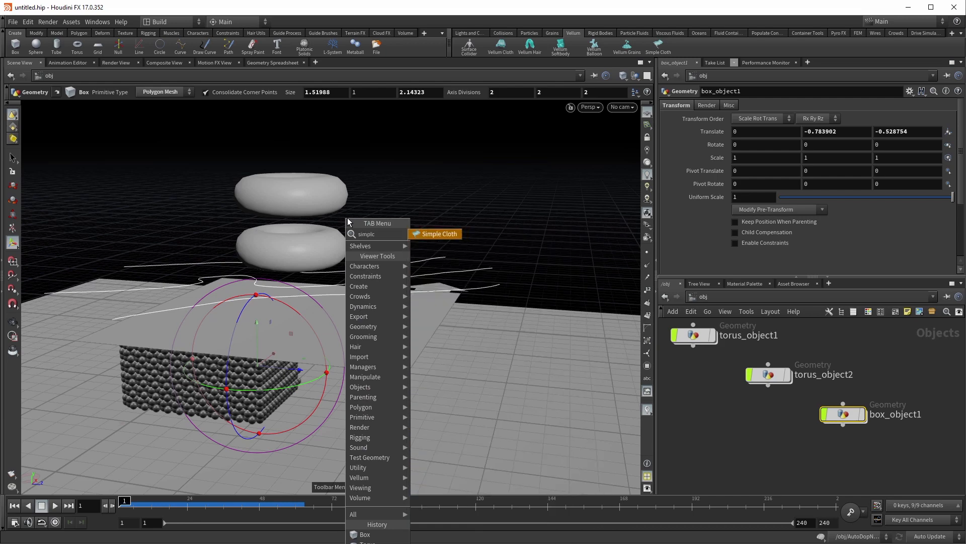
key("Return")
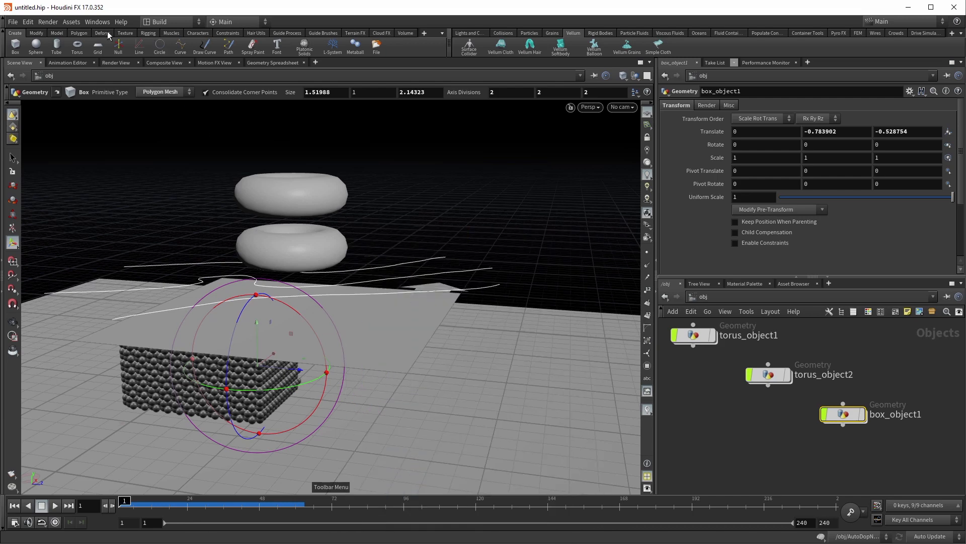
left_click(197, 32)
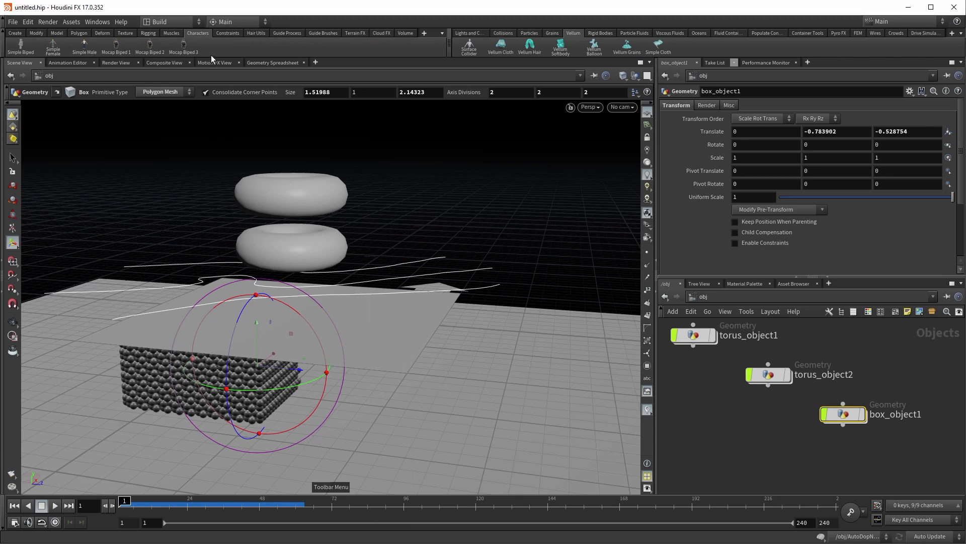
left_click(148, 33)
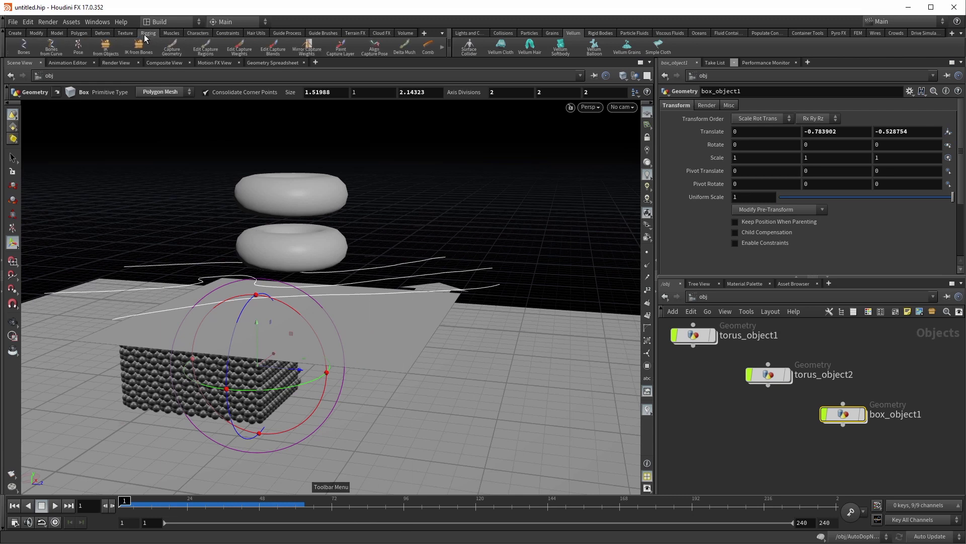
left_click(441, 50)
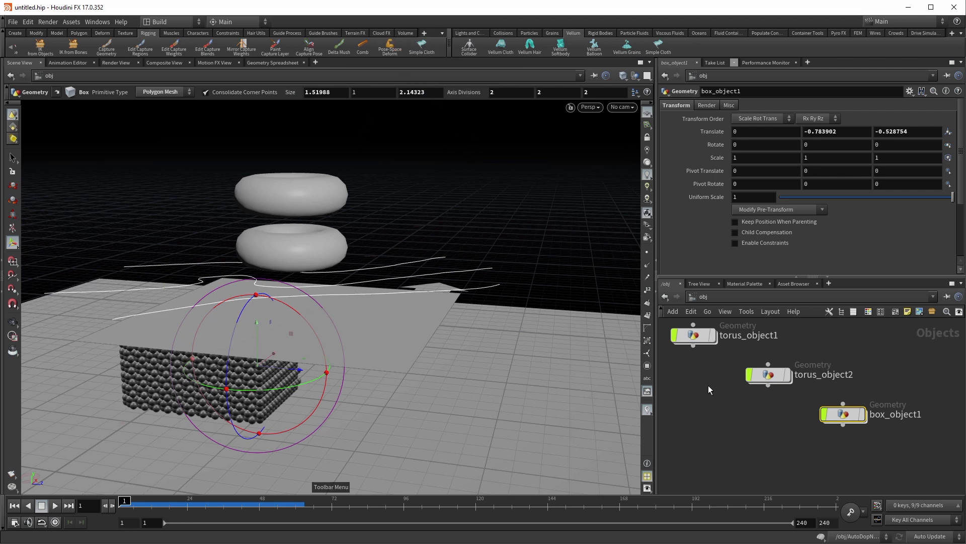
Move the torus_object2 node beside groundplane_object1 and box_object1 beside torus_object1, and save the scene as multiphysics.hip
middle_click_drag(708, 385, 756, 416)
scroll(725, 409, "down", 3)
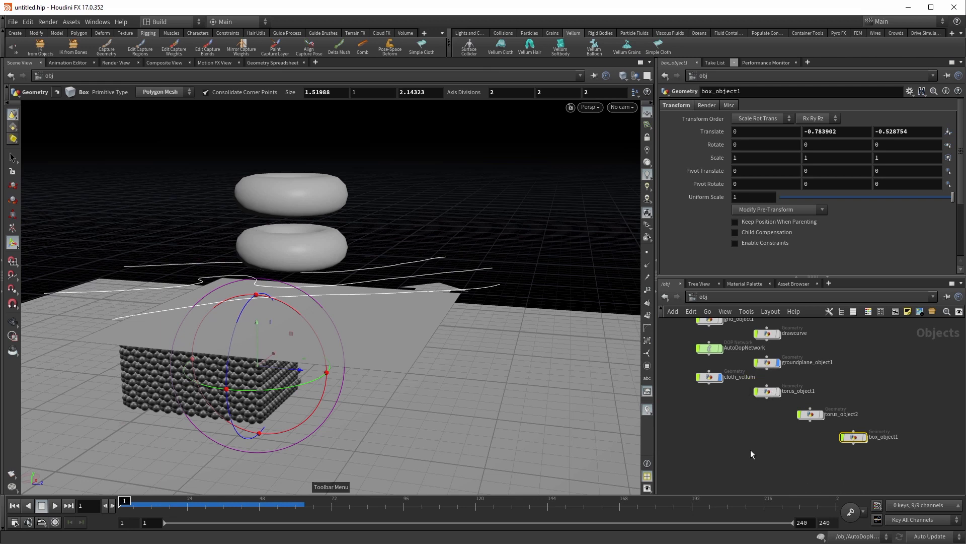
left_click_drag(815, 414, 837, 350)
left_click_drag(853, 434, 826, 388)
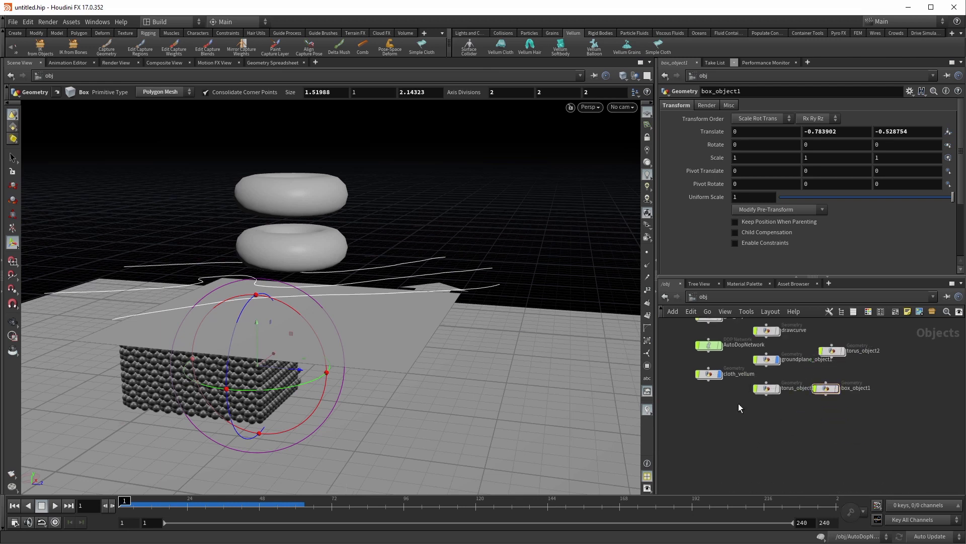
left_click(13, 23)
left_click(49, 71)
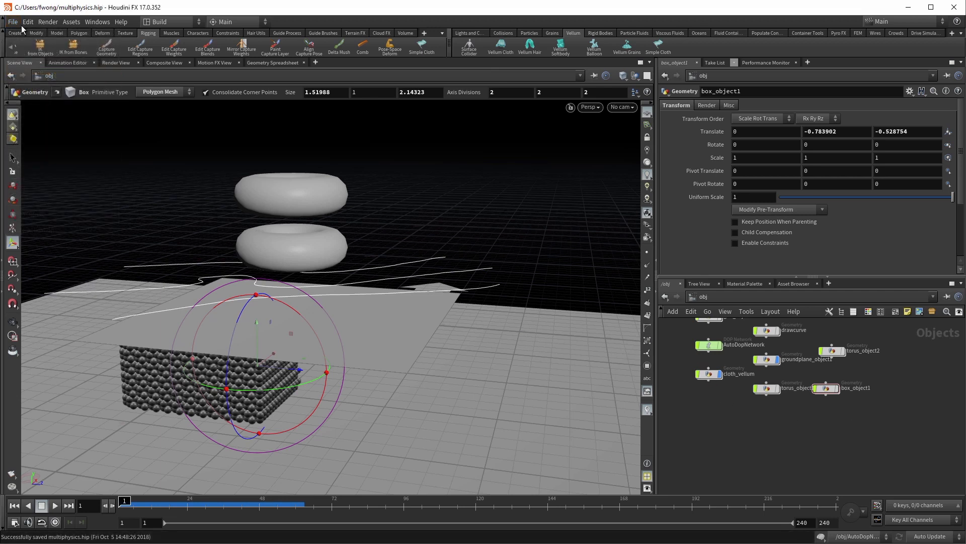
Delete all objects and start a new empty scene, discarding the unsaved changes to multiphysics.hip
key("ctrl+a")
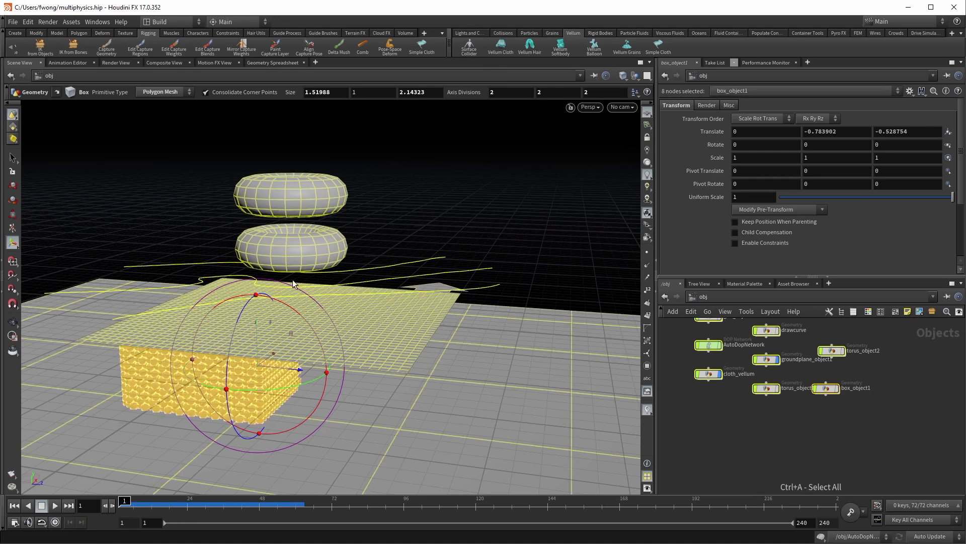
key("Delete")
left_click(12, 22)
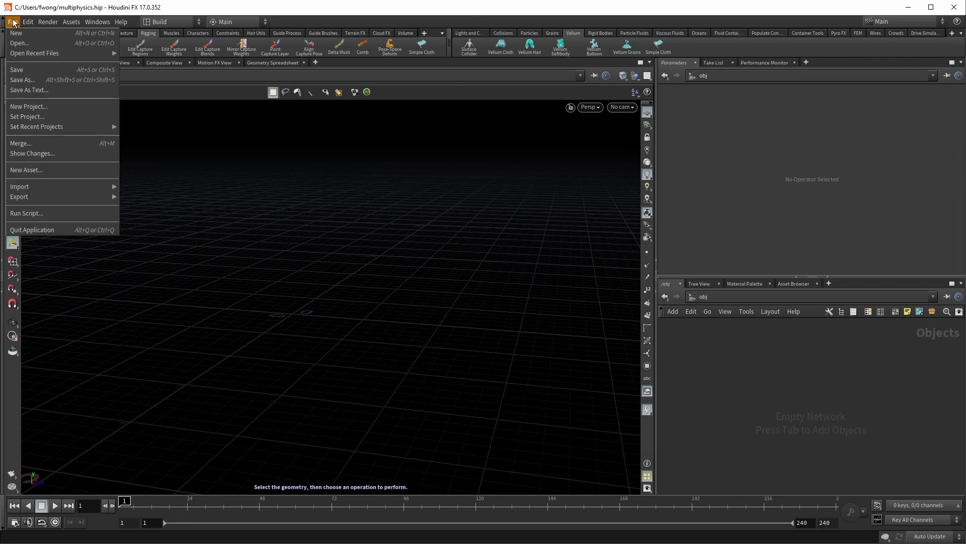
left_click(17, 31)
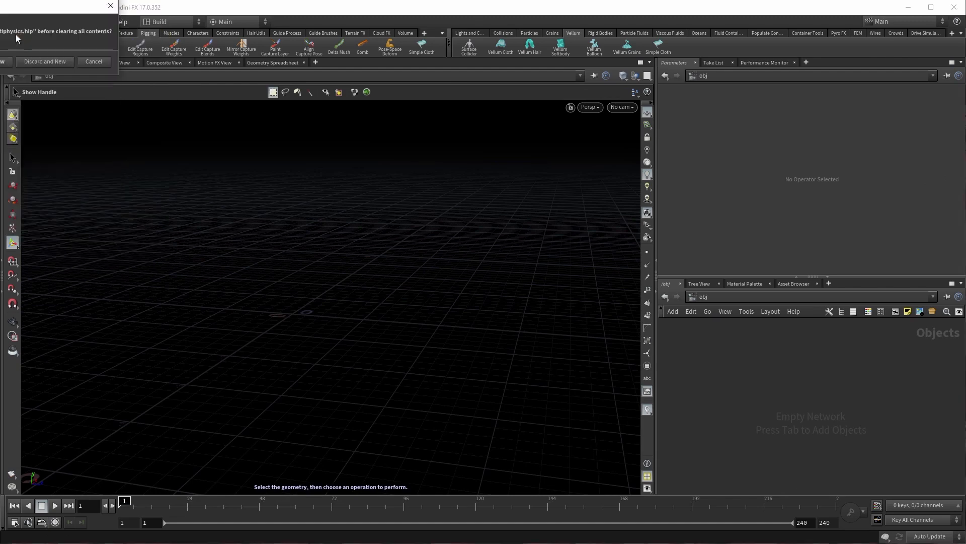
left_click(37, 60)
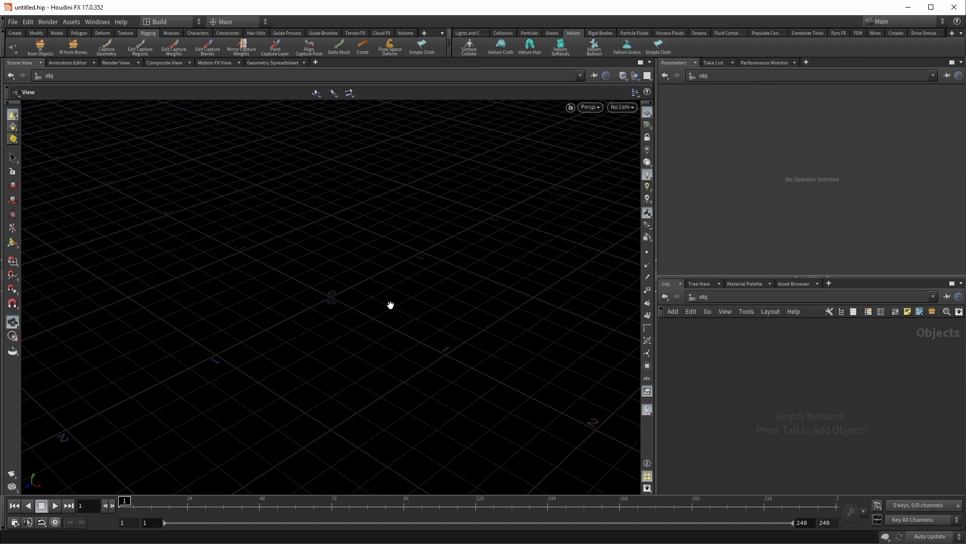
Create a polygon grid object at the world origin and bring its node into view in the network
key("Tab")
type("grid")
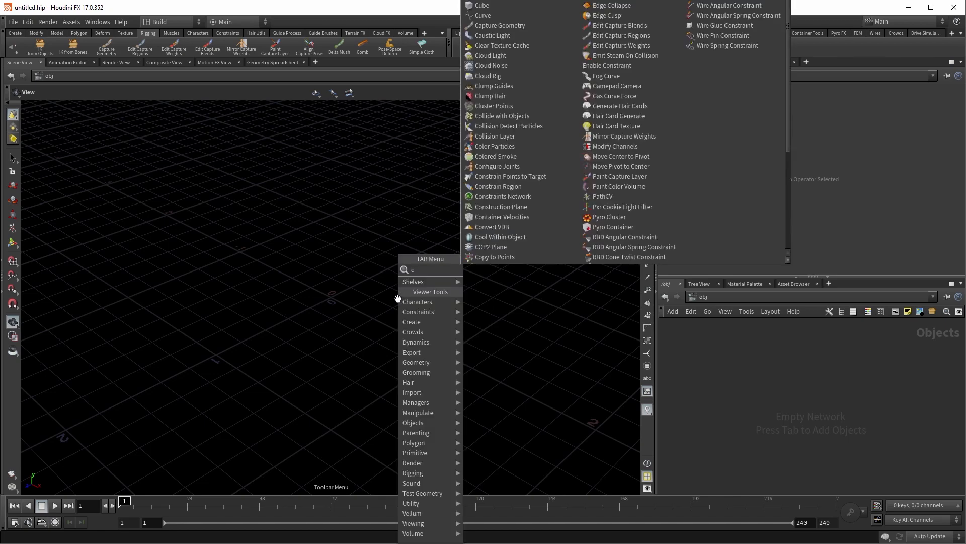
key("Return")
key("Return")
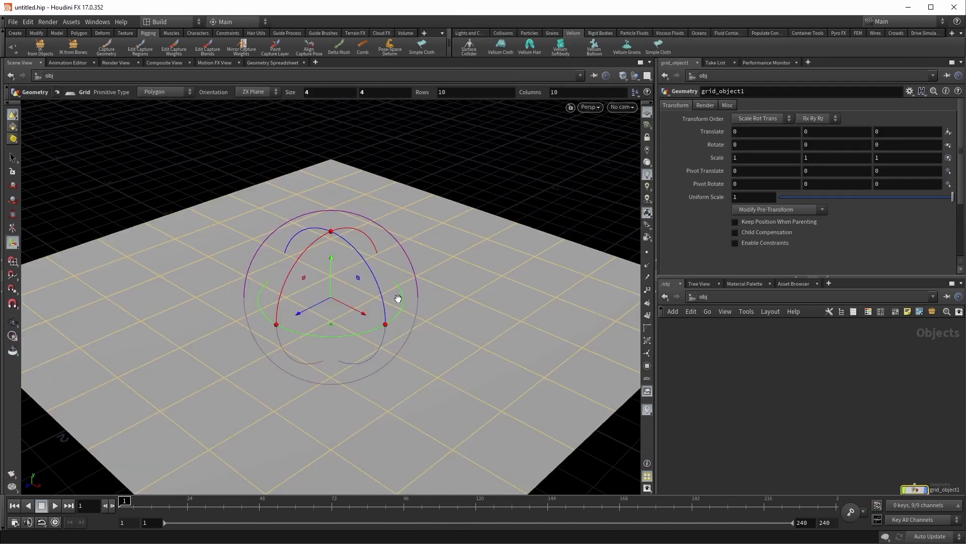
right_click_drag(431, 197, 448, 273, "alt")
middle_click_drag(448, 273, 416, 302, "alt")
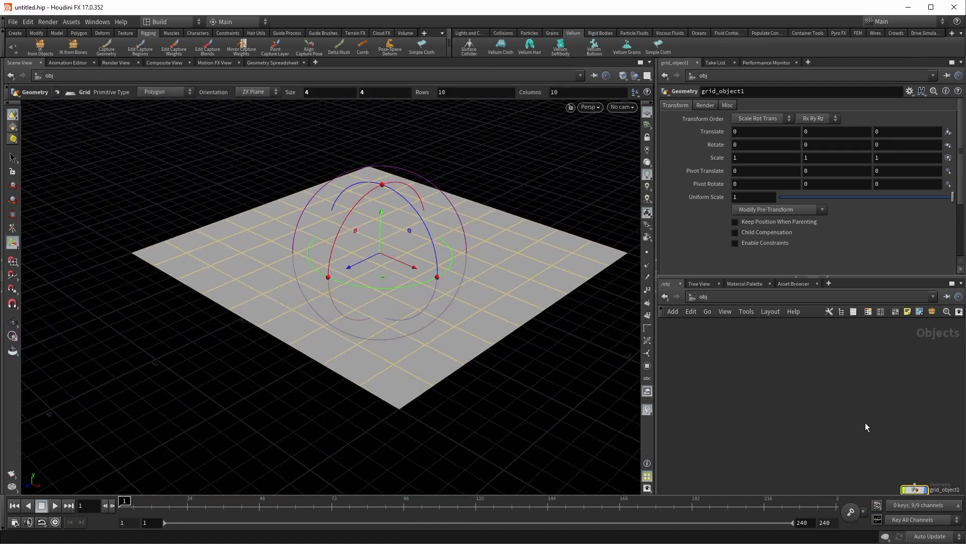
middle_click_drag(873, 431, 780, 348)
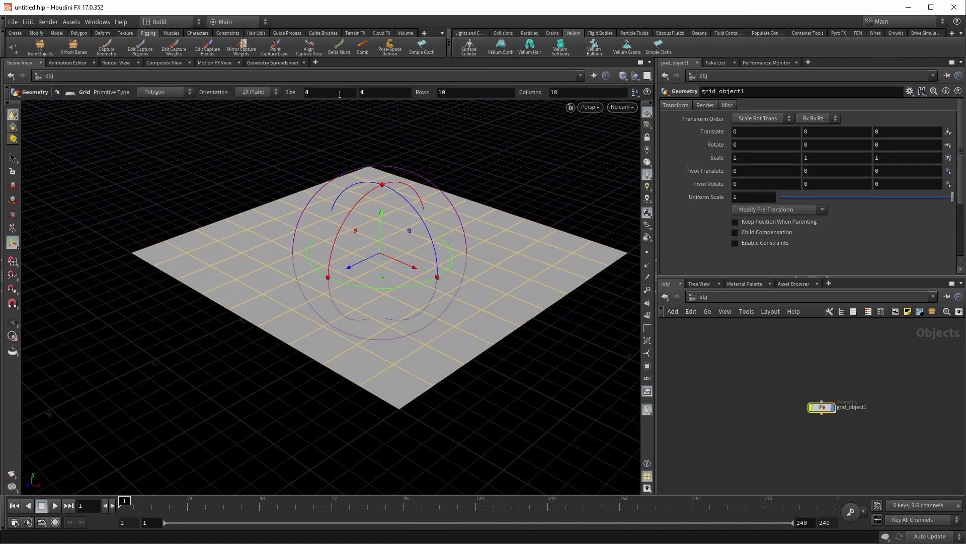
Set the grid's orientation to XY Plane so it stands upright
left_click(254, 94)
left_click(247, 93)
left_click(252, 103)
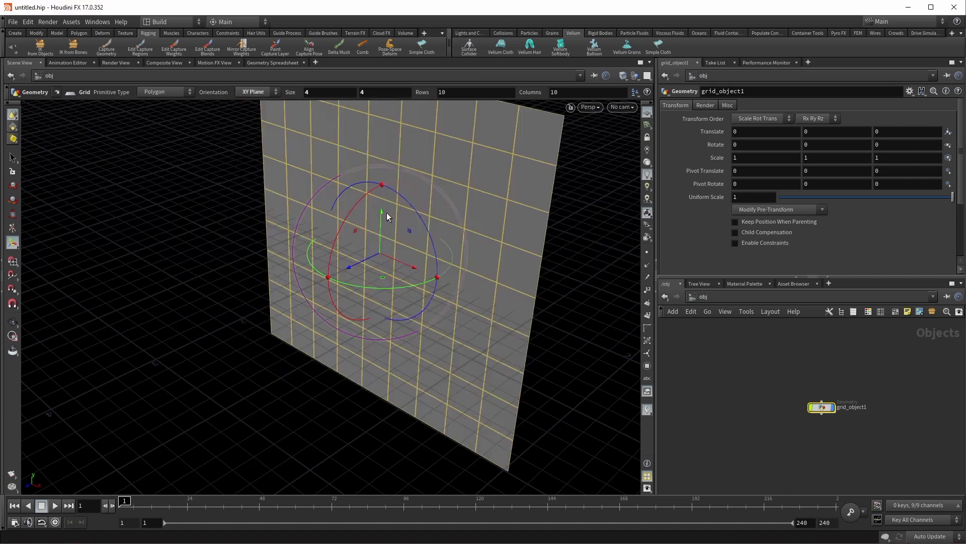
right_click_drag(250, 253, 243, 276, "alt")
left_click_drag(243, 275, 388, 346)
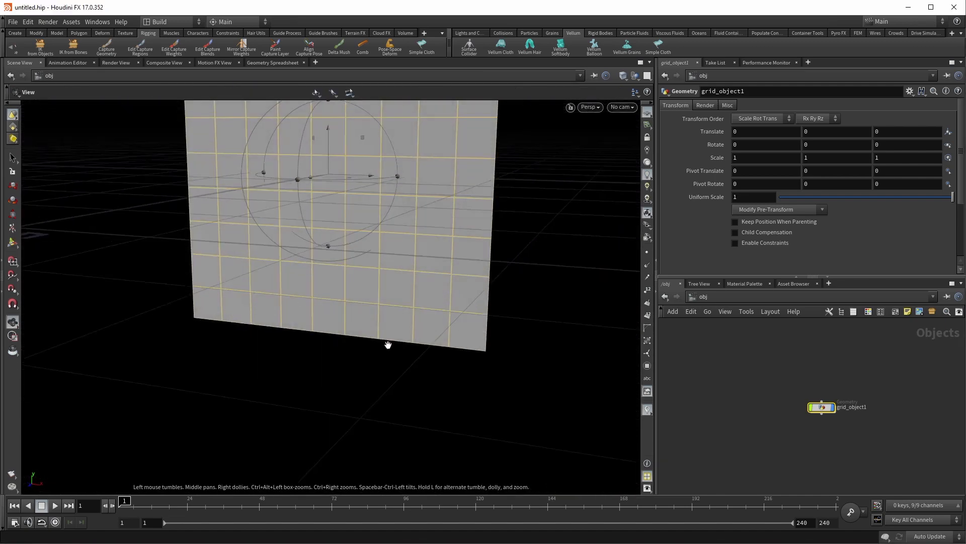
Inside the grid object, lower the grid's upper edge and raise its lower edge to make it about 2.37 high
key("Escape")
key("Return")
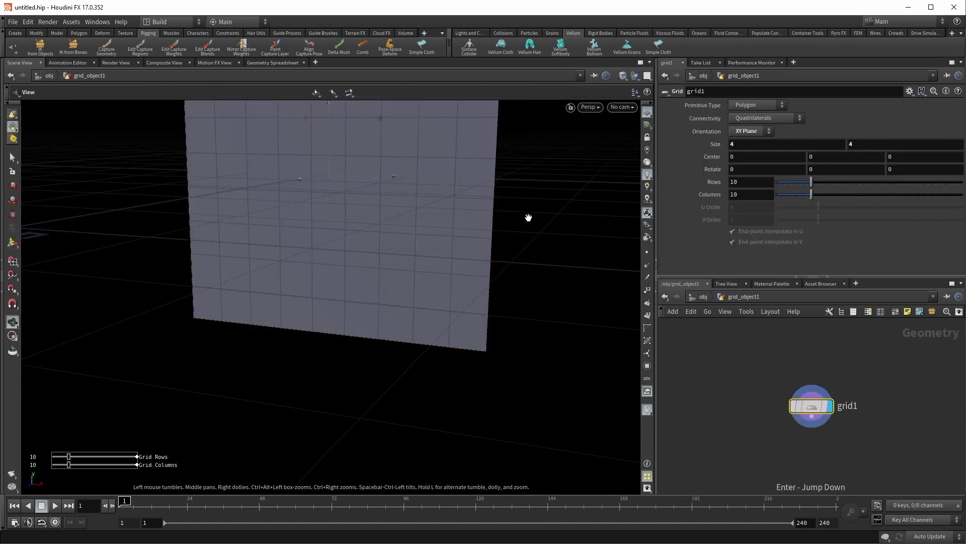
middle_click_drag(352, 115, 402, 286, "alt")
scroll(403, 286, "down", 3)
key("Escape")
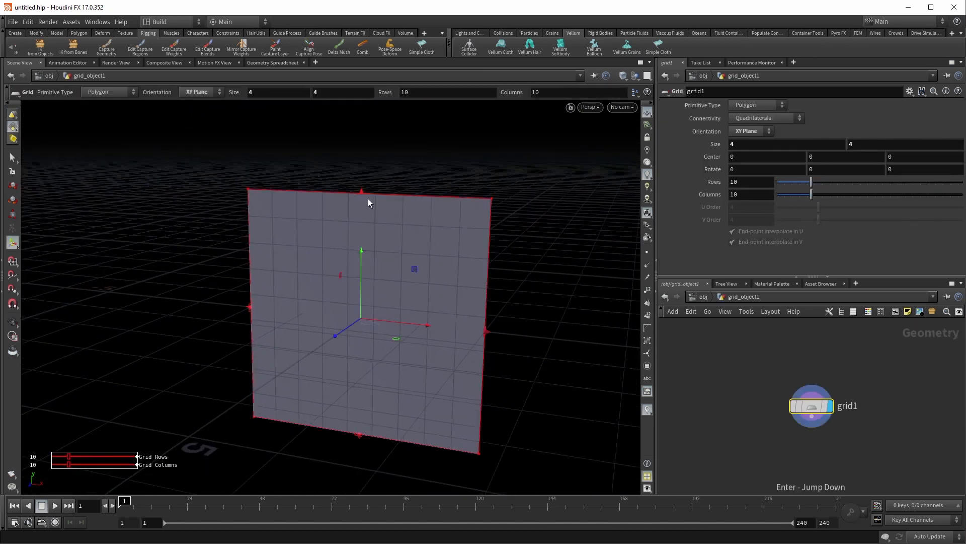
left_click_drag(364, 191, 368, 270)
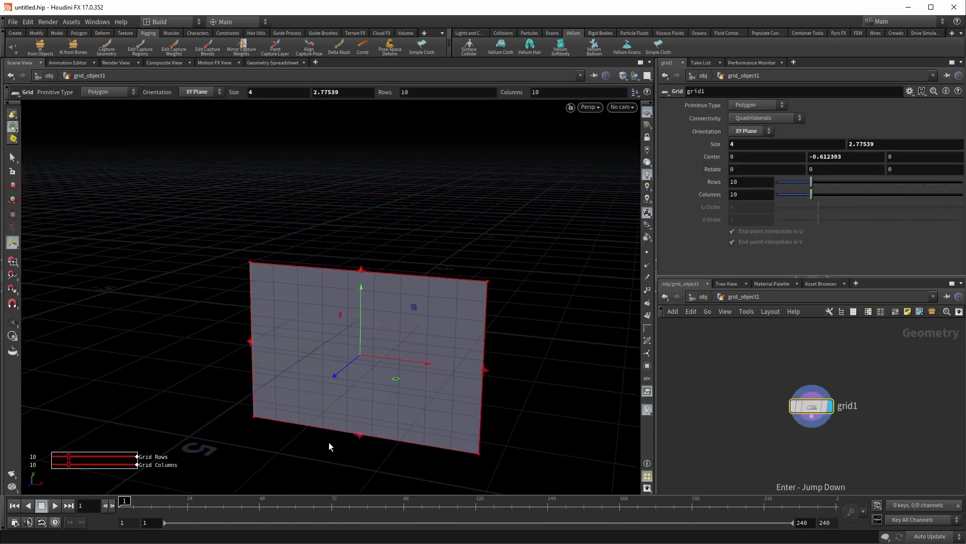
left_click_drag(338, 423, 338, 403)
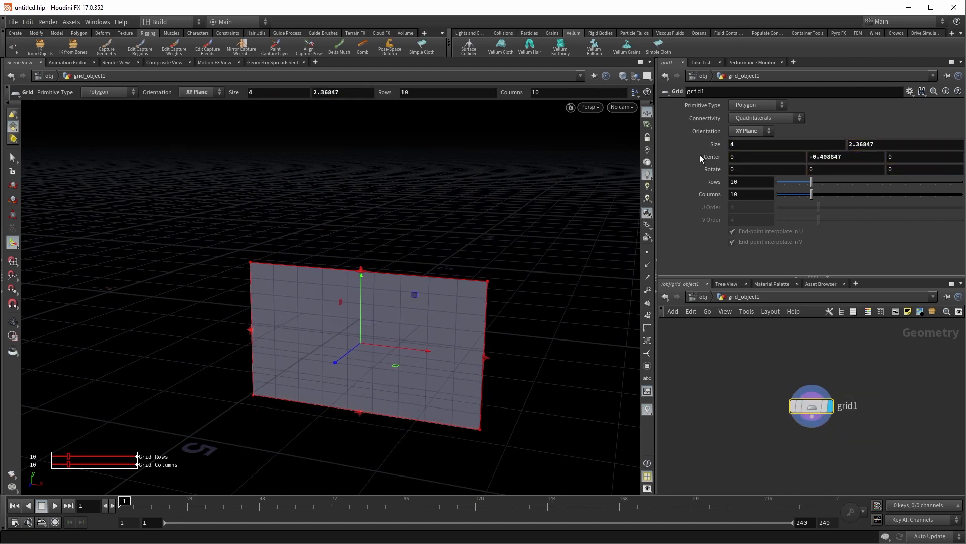
Set the grid to 40 rows and 60 columns
left_click(753, 181)
type("40")
key("Tab")
type("60")
key("Return")
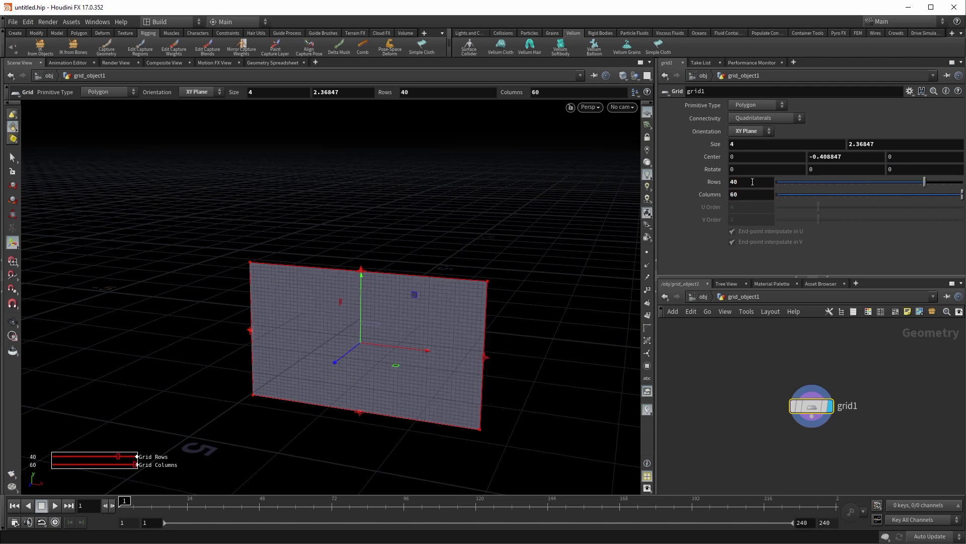
middle_click_drag(472, 237, 498, 196, "alt")
right_click_drag(499, 196, 494, 222, "alt")
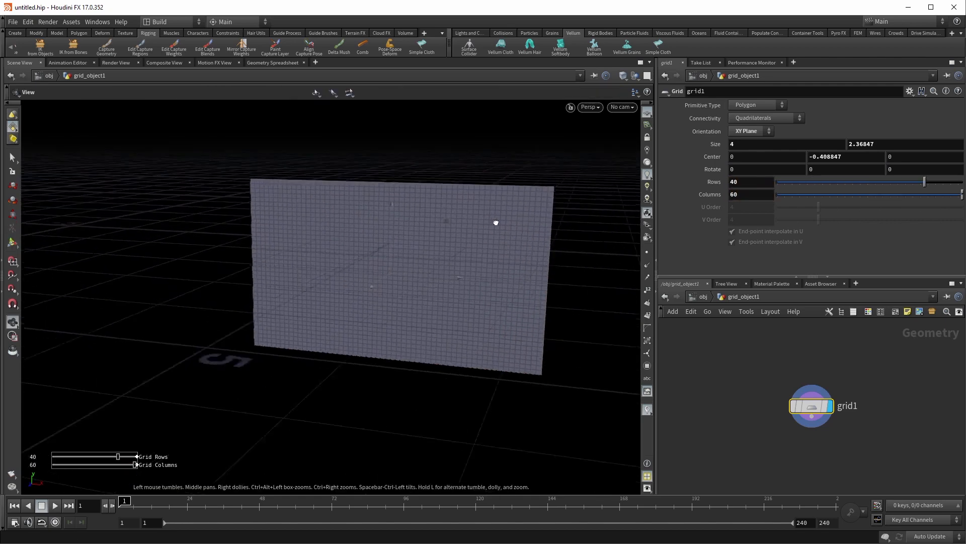
left_click_drag(494, 222, 541, 227, "alt")
key("Return")
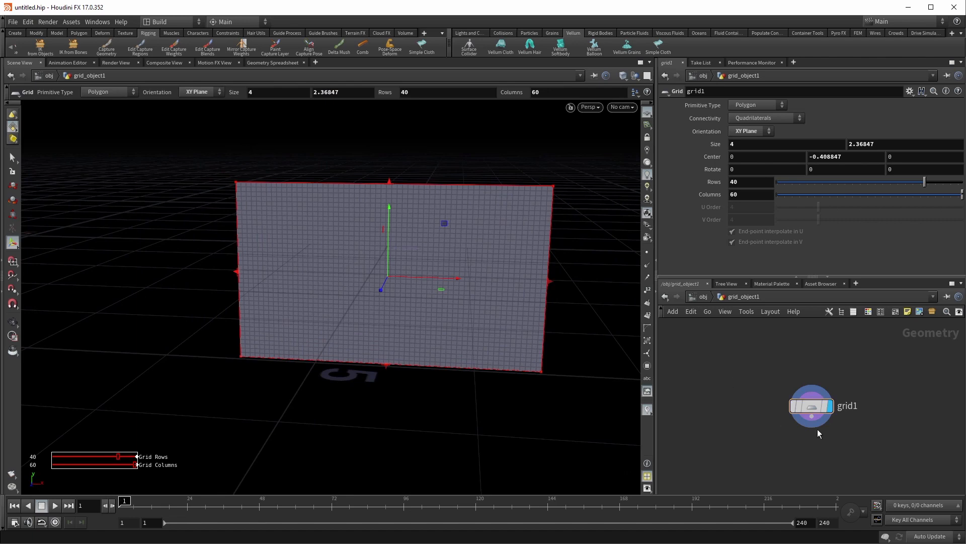
Return to the object level and add a tube object in the network beside grid_object1
key("u")
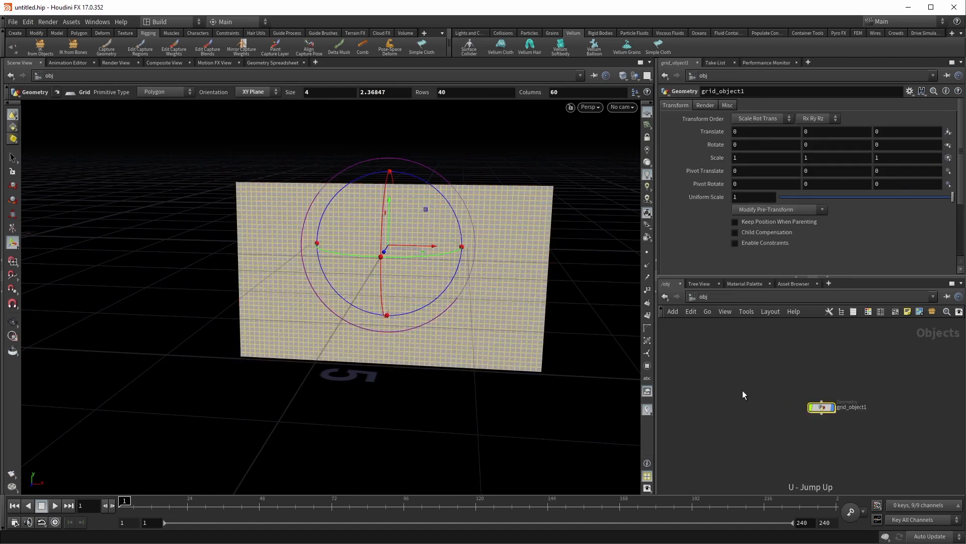
key("Tab")
type("tube")
key("Return")
left_click(742, 390)
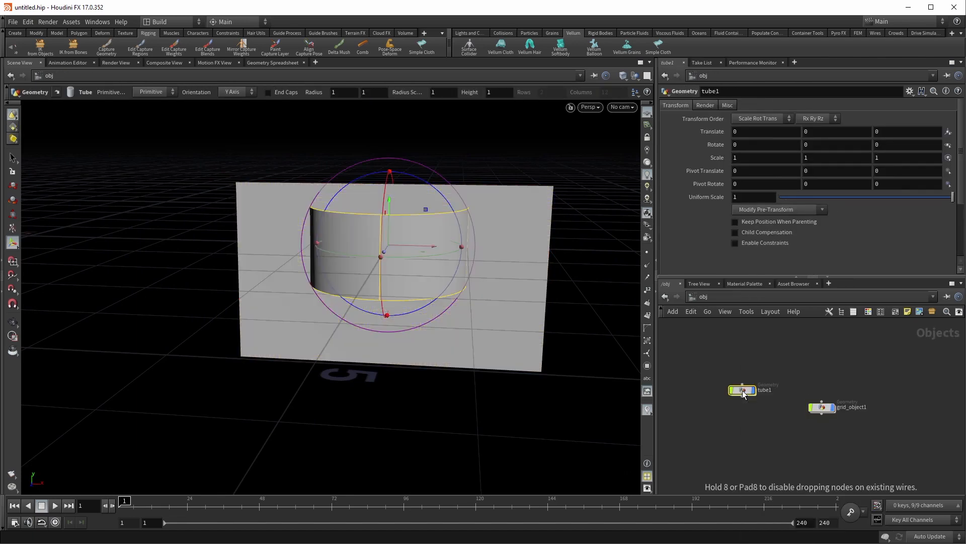
left_click_drag(690, 349, 754, 422)
Inside the tube object, move the tube along X to about -2.2, beside the grid
key("Return")
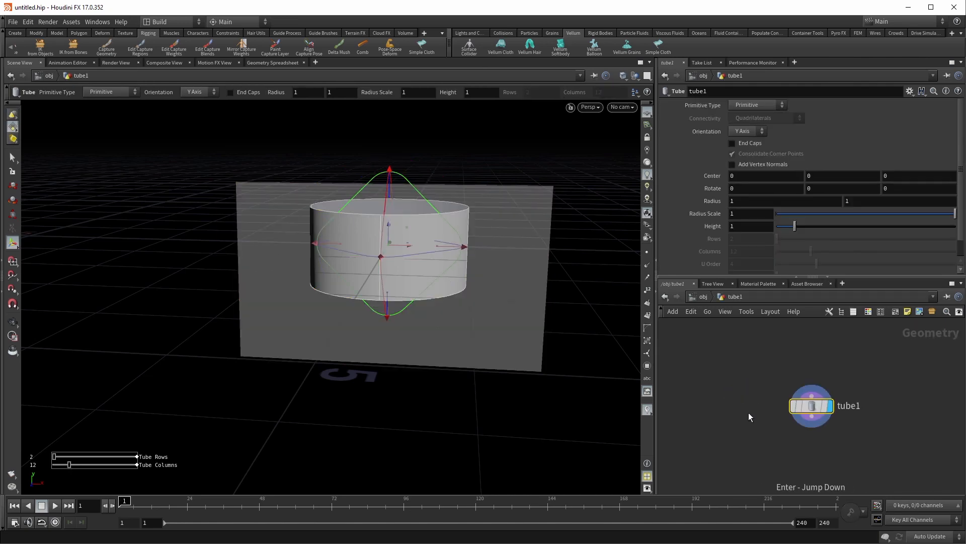
left_click_drag(400, 244, 228, 229)
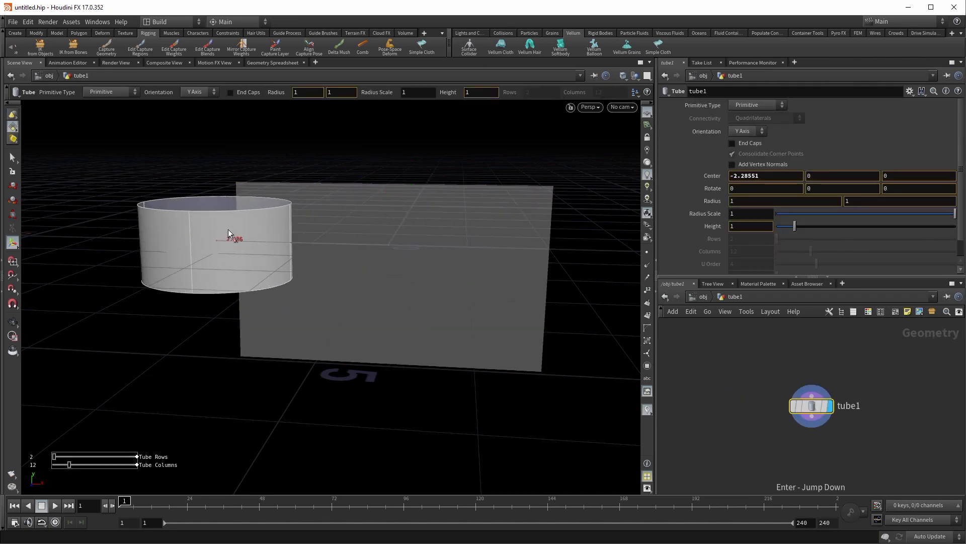
left_click_drag(309, 250, 353, 291, "alt")
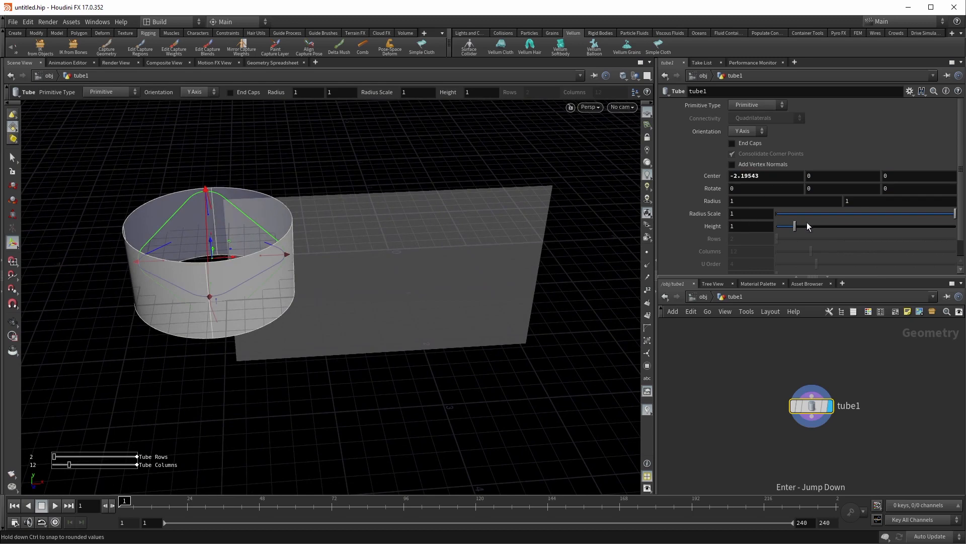
Make the tube a thin tall pole with a radius scale of 0.085 and a height of 7.46
mouse_move(781, 218)
left_mouse_down()
mouse_move(830, 218)
mouse_move(783, 217)
mouse_move(793, 220)
left_mouse_up()
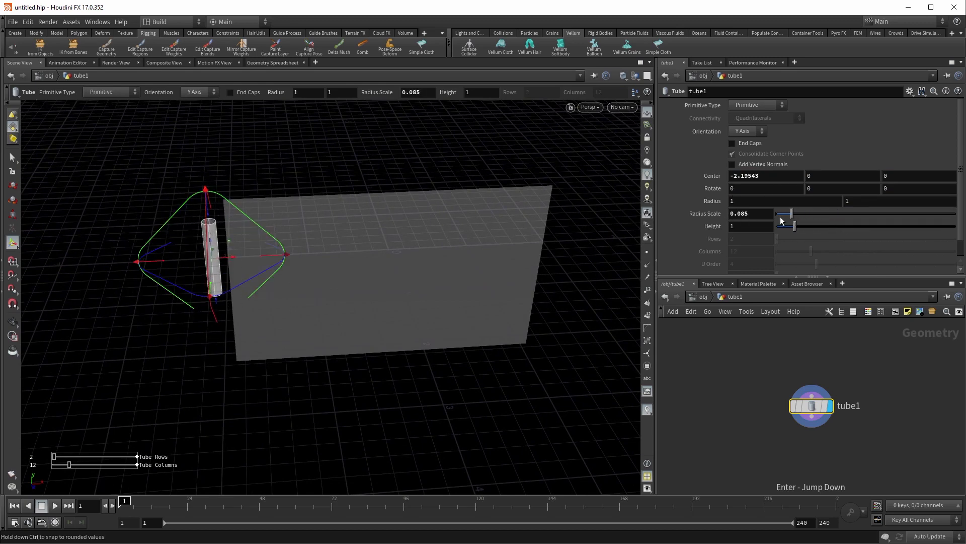
left_click_drag(352, 261, 340, 212, "alt")
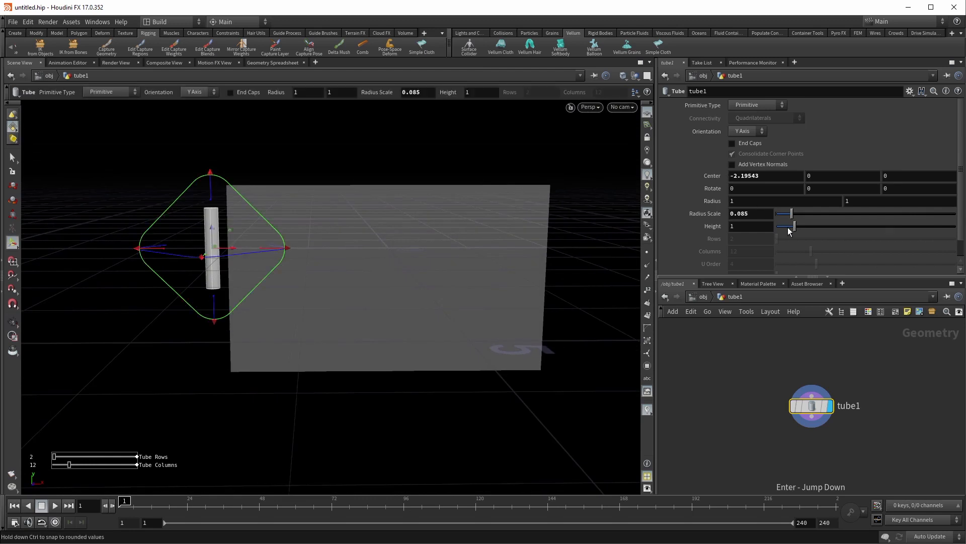
left_click_drag(795, 226, 910, 226)
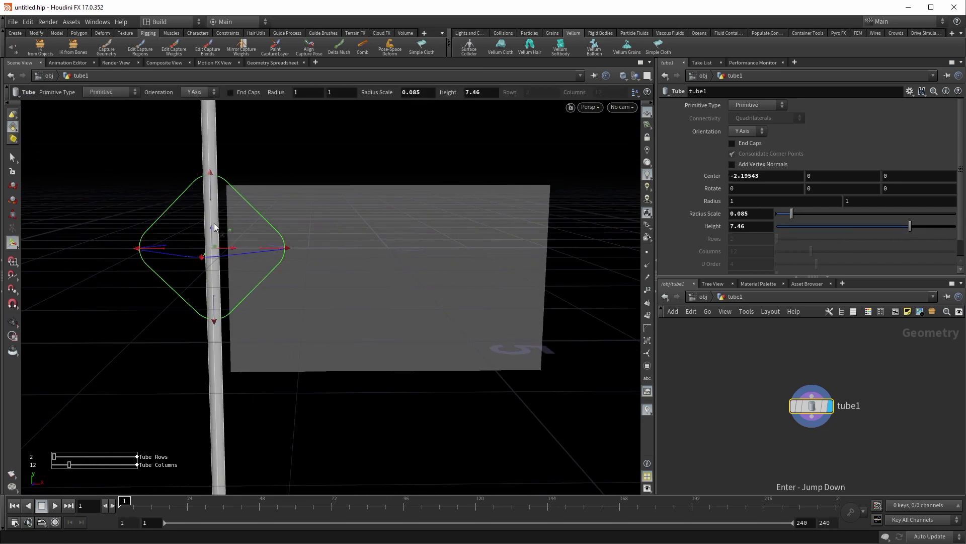
Lower the pole along Y only, to a center of about -2.74, so its upper end sits just above the grid
left_click_drag(216, 239, 233, 434)
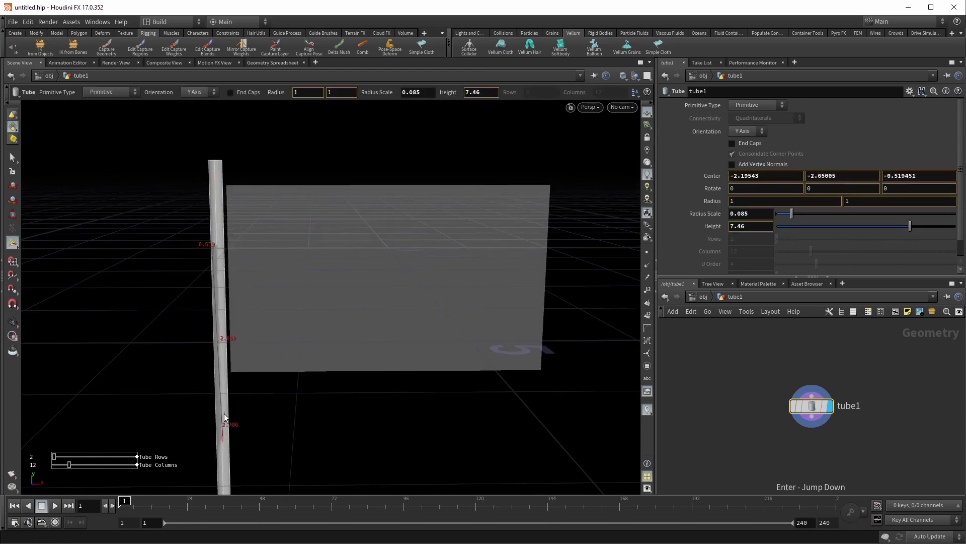
key("ctrl+z")
key("Escape")
left_click_drag(292, 295, 212, 285)
key("Return")
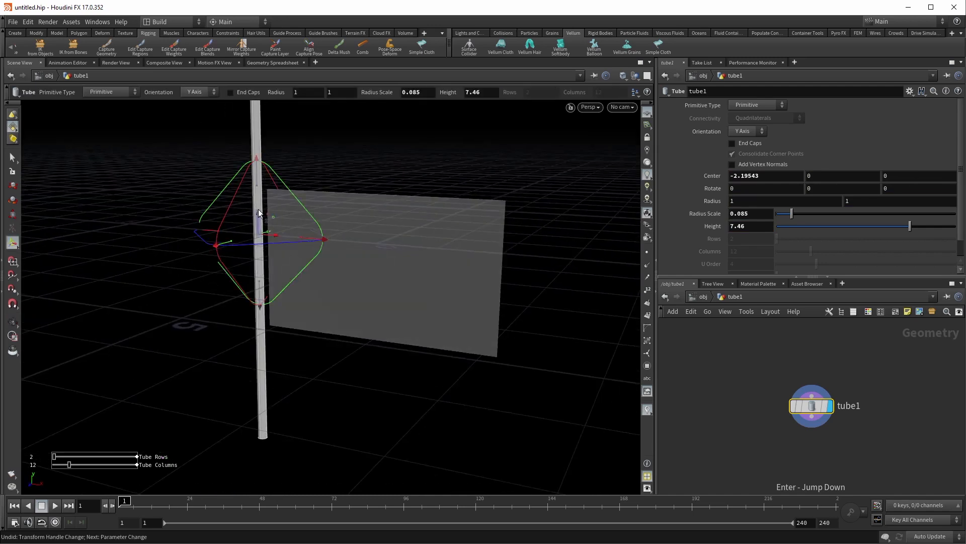
left_click_drag(263, 217, 275, 368)
key("Escape")
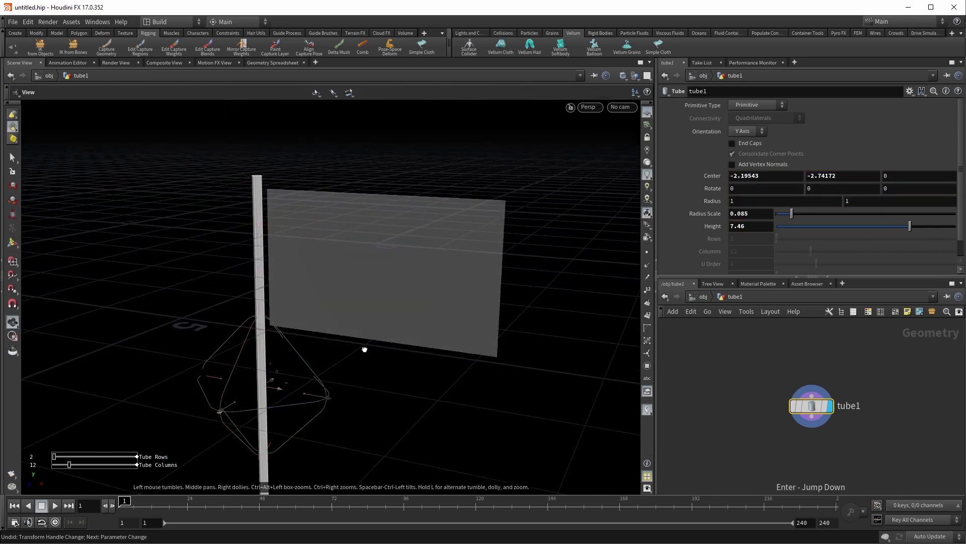
mouse_move(367, 350)
left_mouse_down()
mouse_move(451, 350)
mouse_move(474, 382)
mouse_move(525, 403)
mouse_move(533, 424)
mouse_move(384, 352)
left_mouse_up()
key("Return")
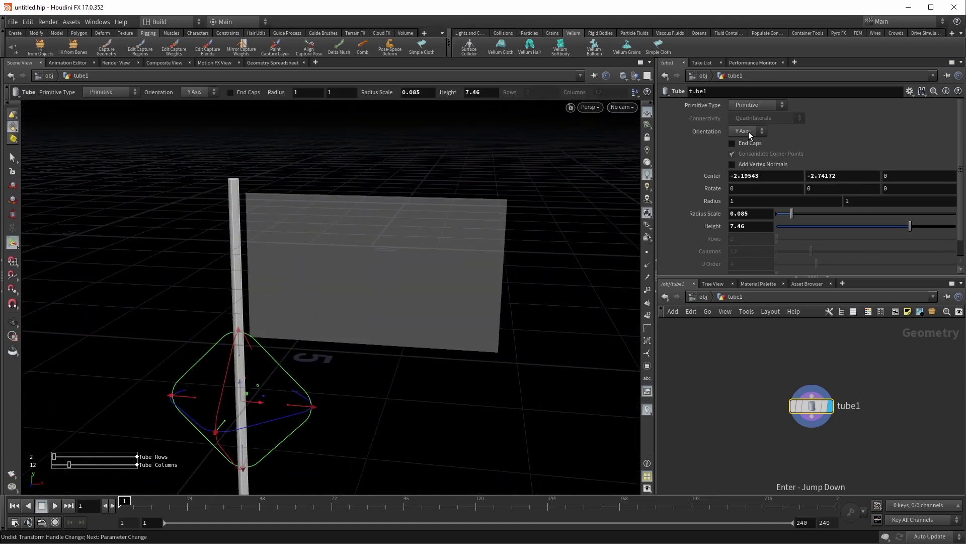
Change the tube's primitive type to Polygon and enable its end caps
left_click(755, 105)
left_click(753, 113)
left_click(751, 145)
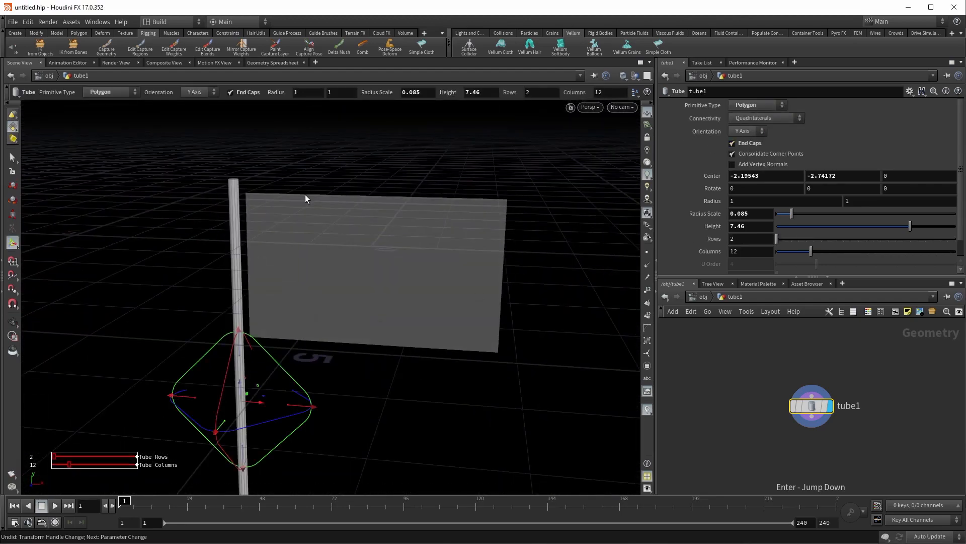
Turn on wireframe-over-shaded display to show the mesh edges of the flag and pole
key("Escape")
mouse_move(328, 208)
left_mouse_down()
mouse_move(339, 240)
mouse_move(331, 266)
mouse_move(321, 241)
mouse_move(367, 166)
mouse_move(349, 209)
left_mouse_up()
key("shift+w")
key("shift+w")
key("Return")
middle_click_drag(749, 422, 727, 369)
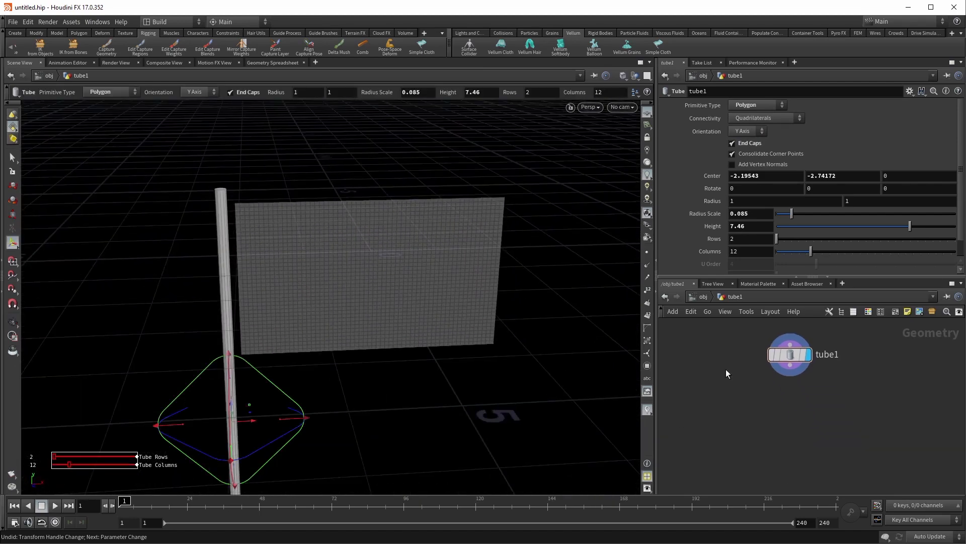
At the object level, apply Simple Cloth to the grid with the tube as its collision object
key("u")
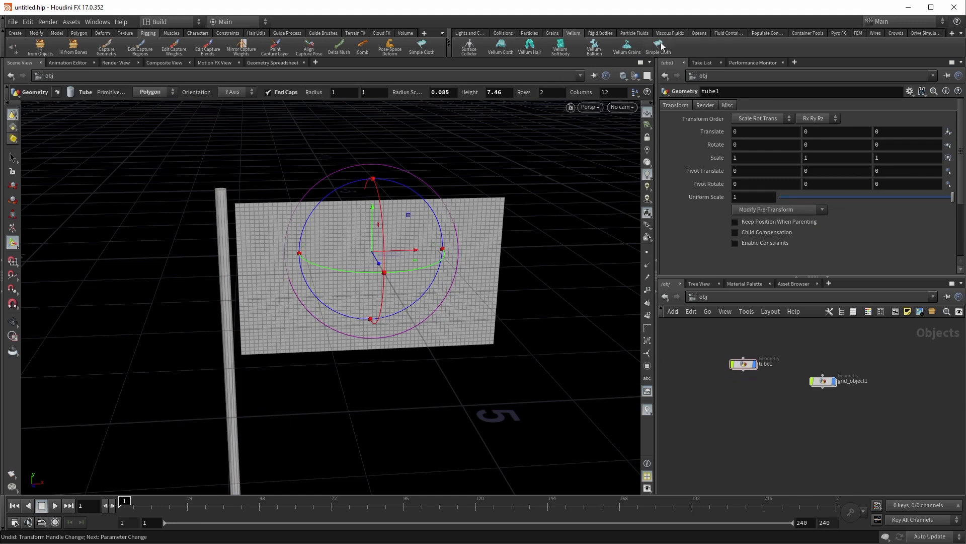
key("Escape")
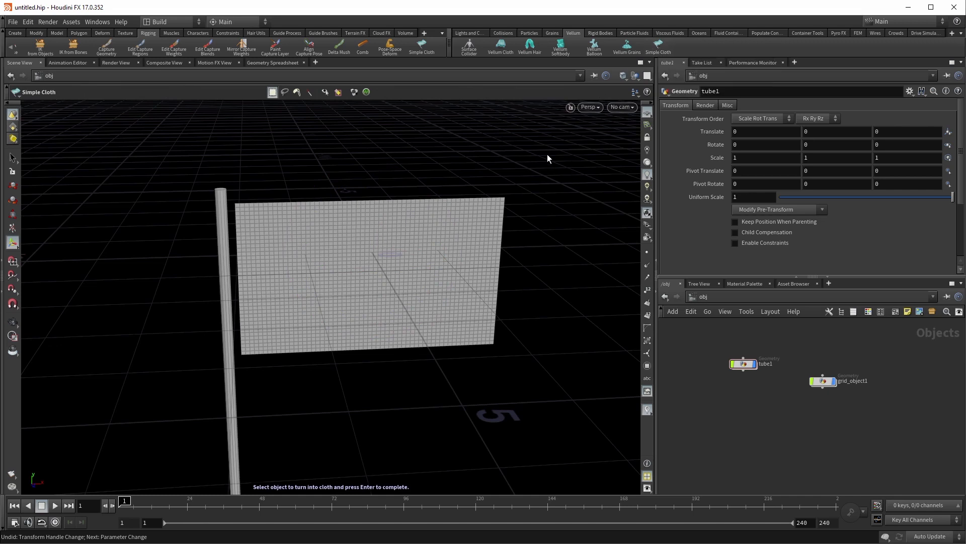
left_click_drag(549, 147, 453, 278)
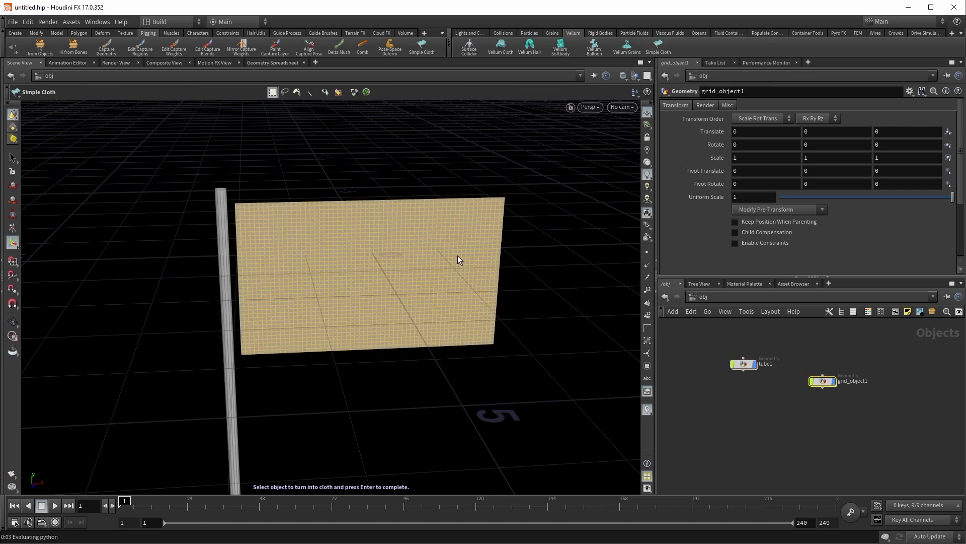
key("Return")
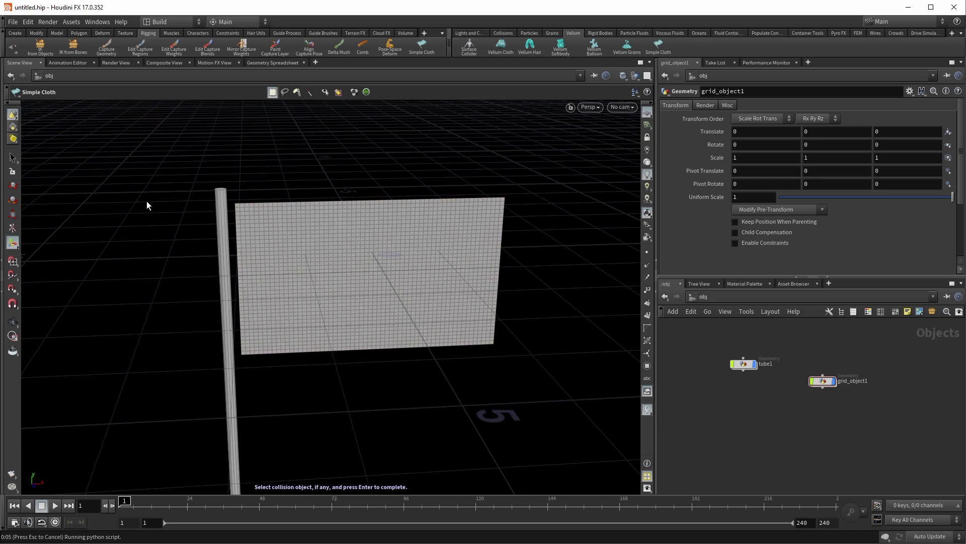
left_click_drag(152, 164, 221, 220)
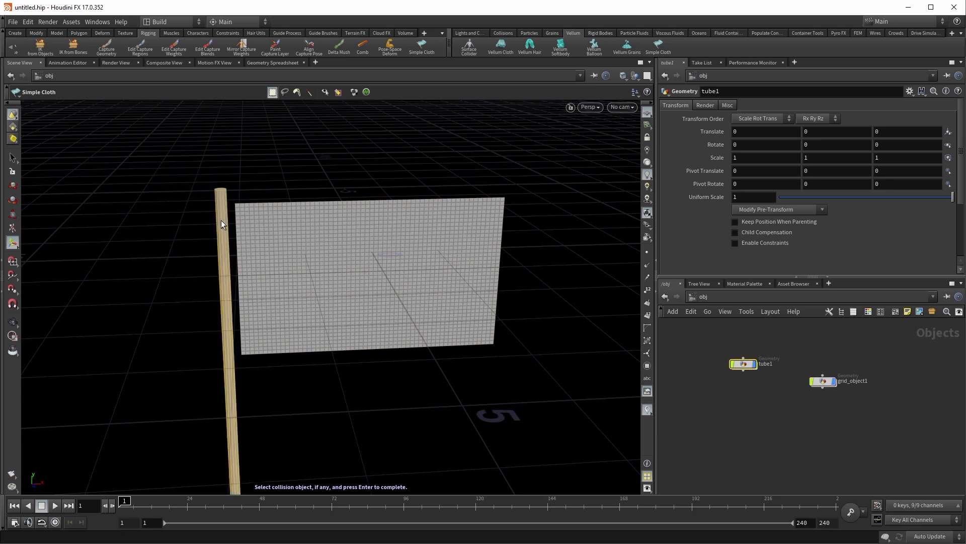
key("Return")
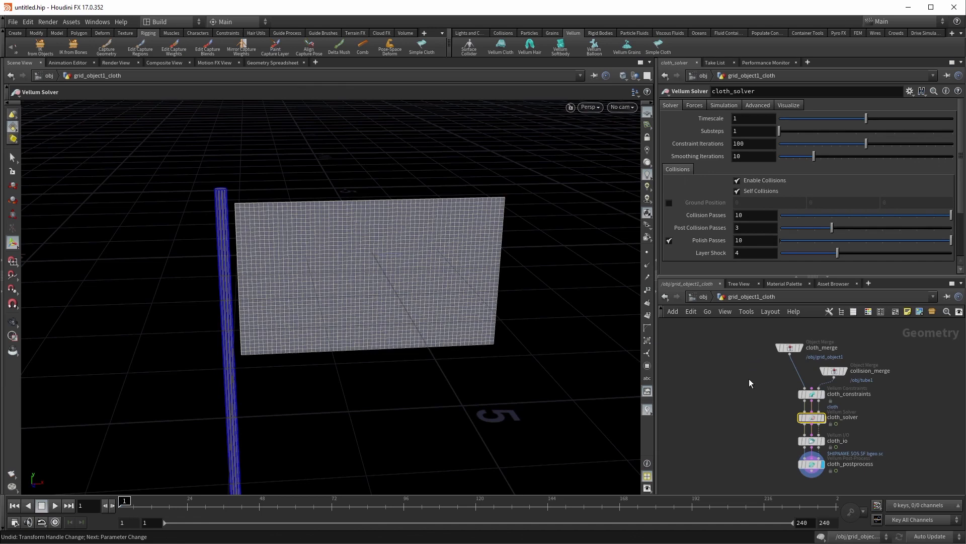
Return to the object level and arrange the grid_object1 node above grid_object1_cloth, next to tube1
key("u")
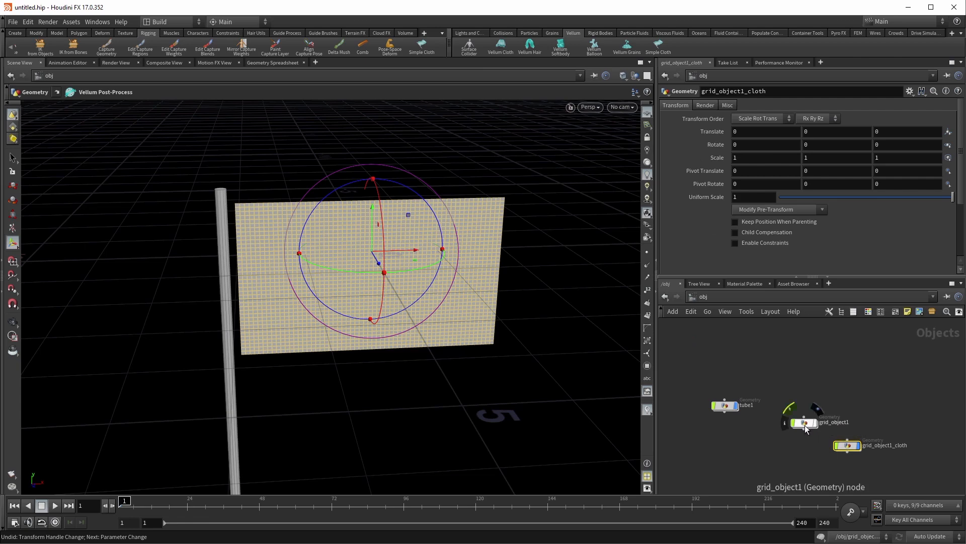
left_click_drag(804, 425, 796, 405)
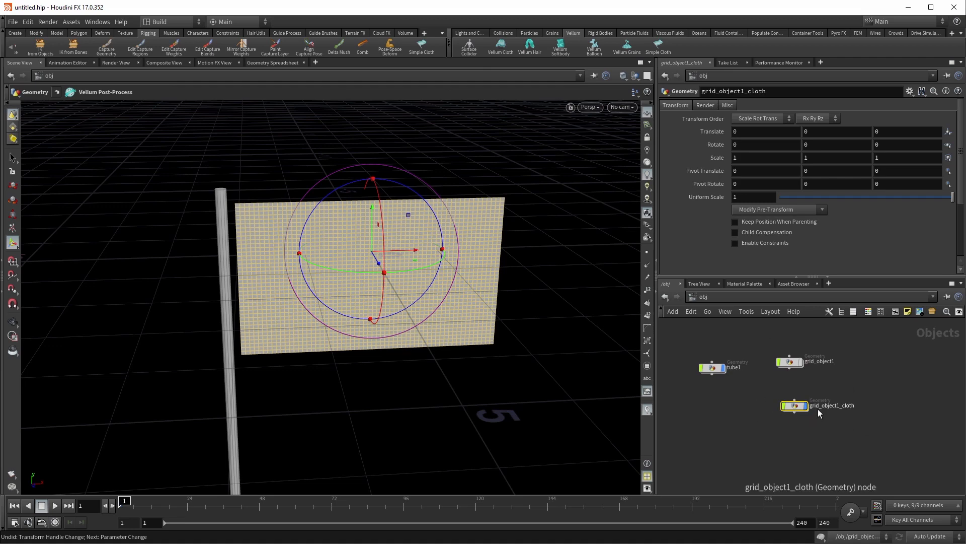
Inside grid_object1_cloth, display the cloth_merge and collision_merge nodes in turn to examine their source geometry
key("Return")
middle_click_drag(765, 424, 715, 427)
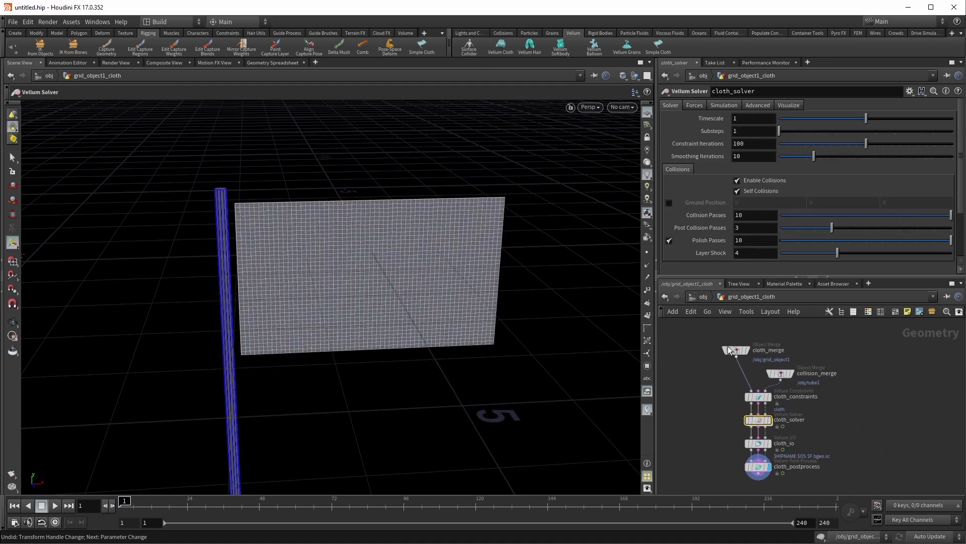
left_click(740, 354)
left_click(751, 338)
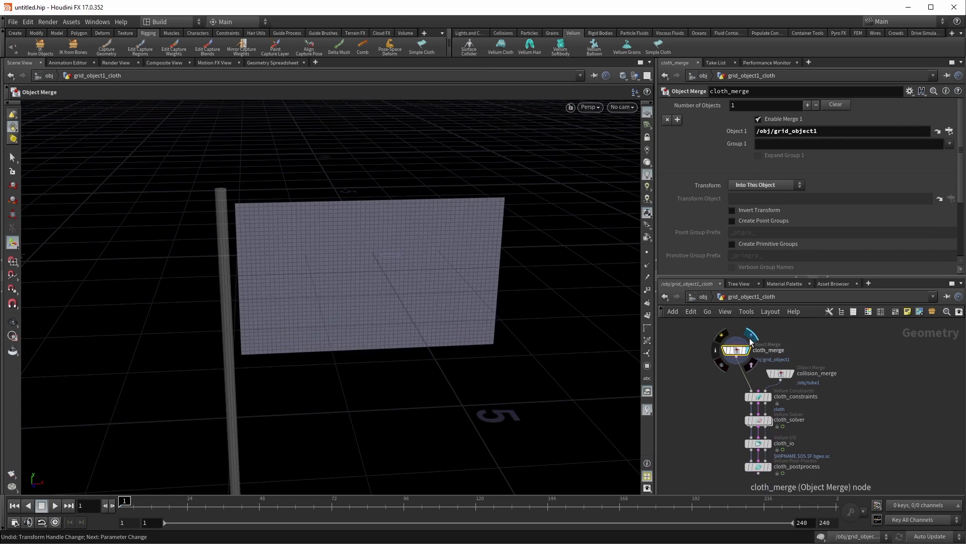
left_click(795, 359)
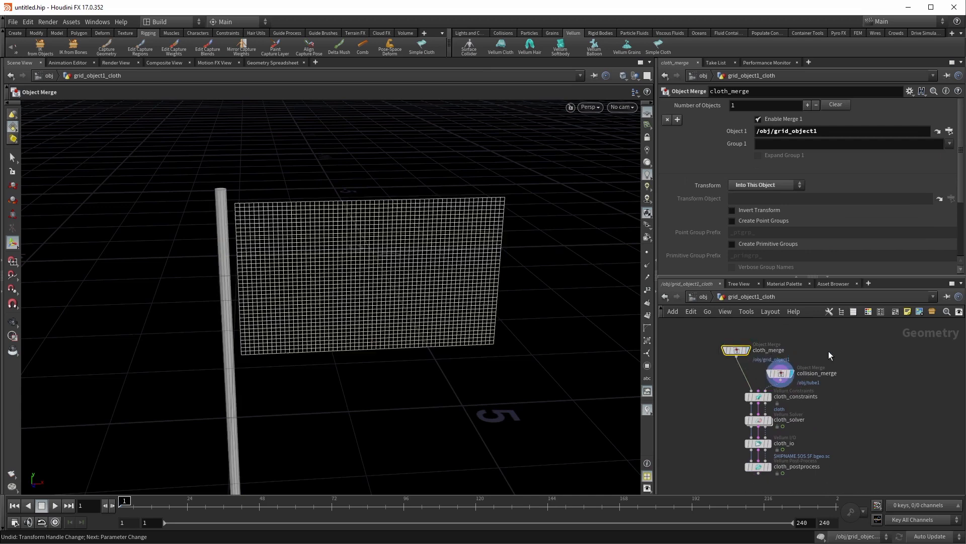
left_click(781, 381)
middle_click_drag(714, 392, 715, 355)
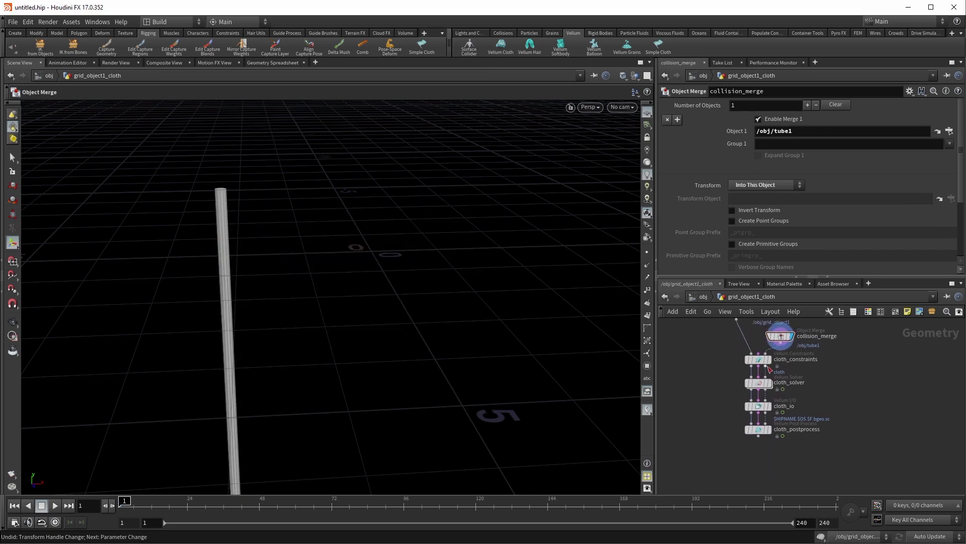
Display cloth_constraints to inspect its constraint geometry and parameters, and return the display to cloth_postprocess
left_click(772, 348)
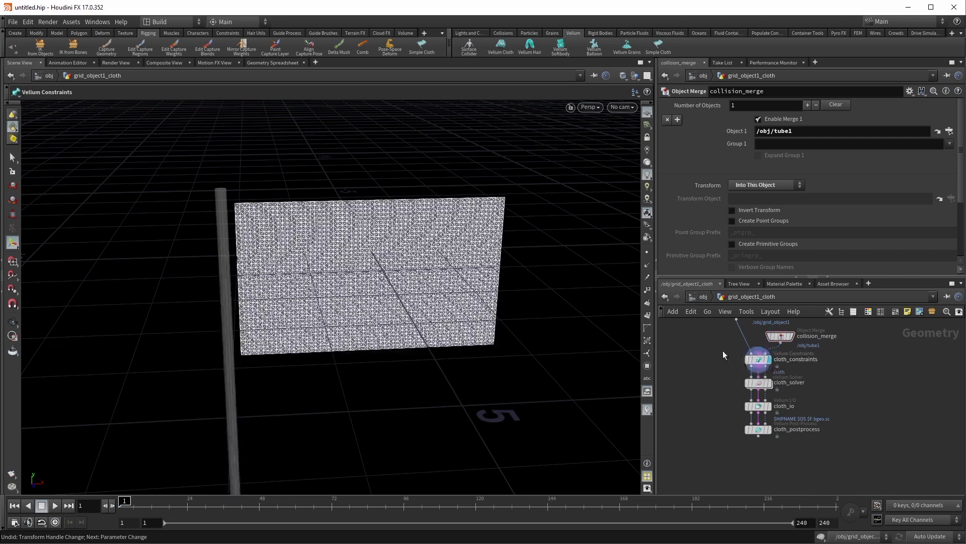
left_click(772, 363)
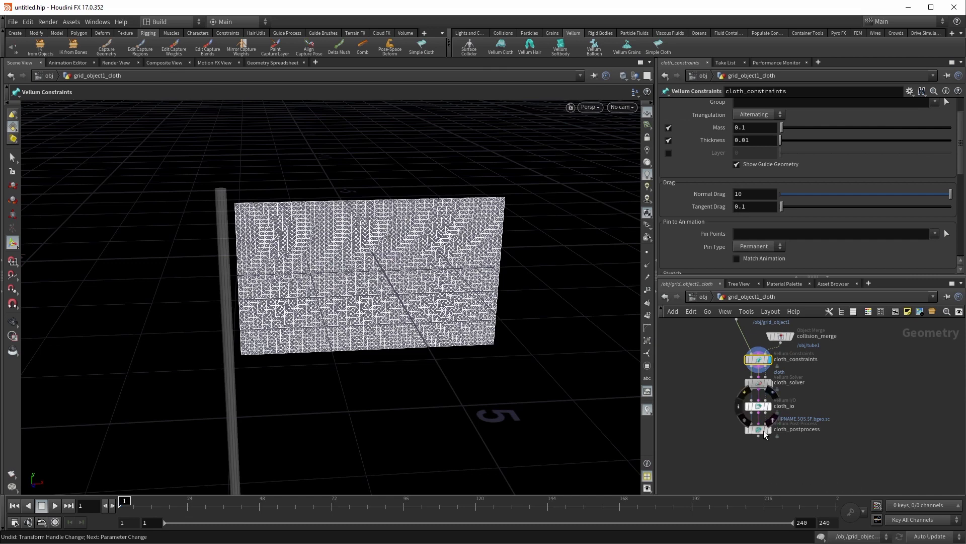
left_click(773, 417)
middle_click_drag(718, 407, 734, 374)
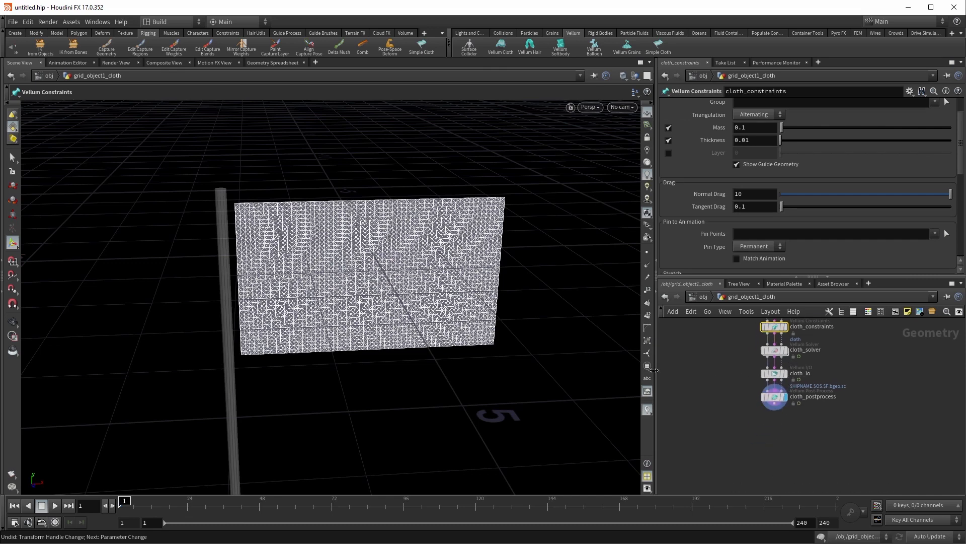
Play the cloth simulation without pins or ground, and return to the first frame
right_click_drag(567, 298, 544, 317, "alt")
left_click_drag(544, 317, 297, 429)
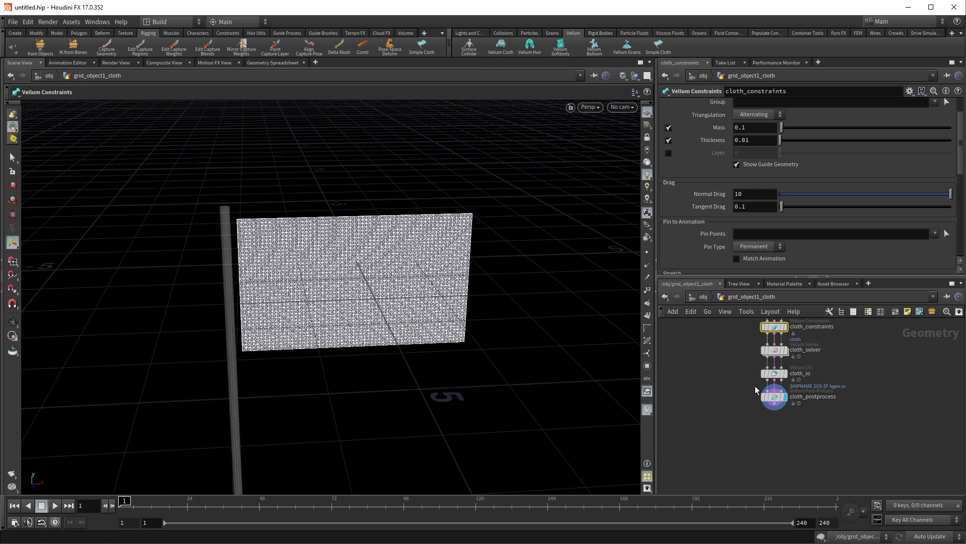
left_click(711, 389)
left_click(54, 505)
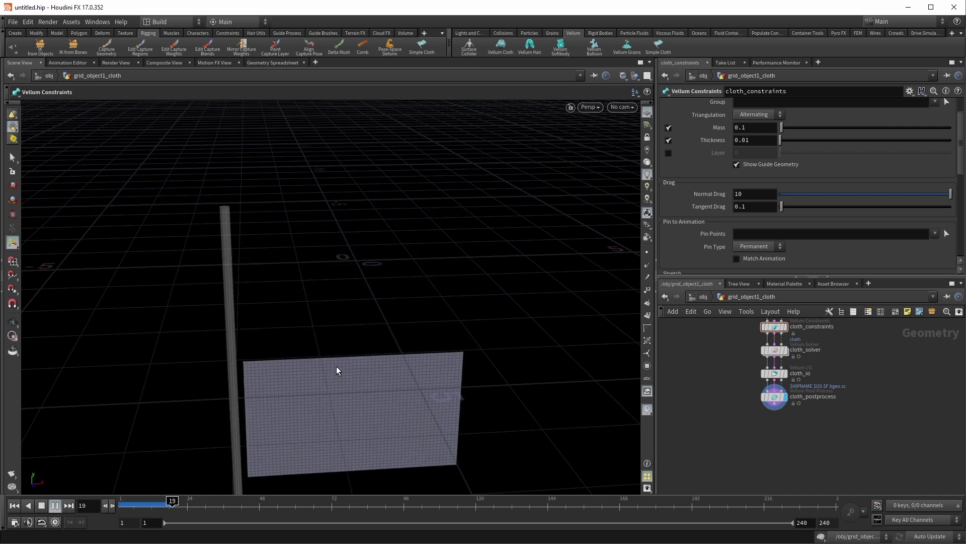
left_click(13, 507)
On cloth_solver, enable the ground position and set its Y value to -5.6, near the pole's base
right_click_drag(297, 358, 329, 372, "alt")
middle_click_drag(329, 372, 298, 364, "alt")
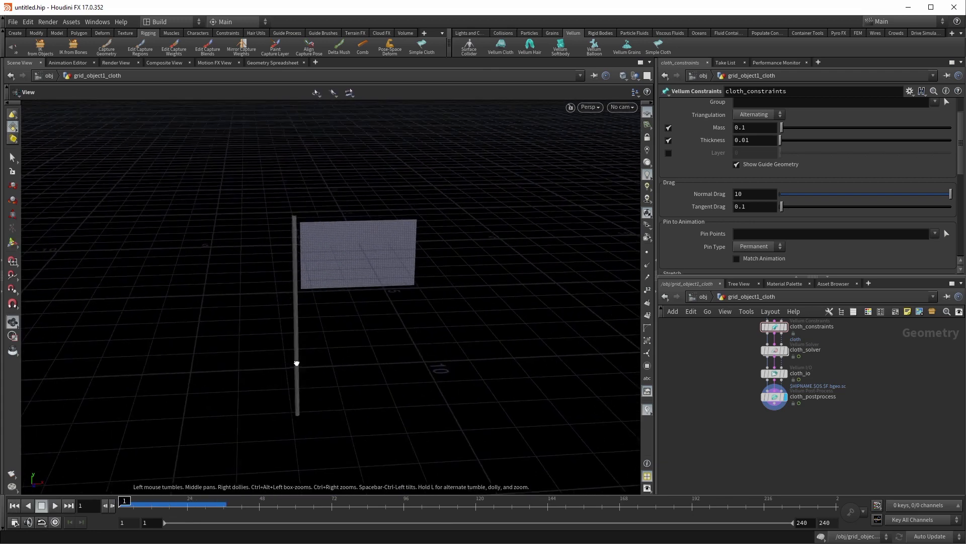
mouse_move(297, 364)
left_mouse_down("alt")
mouse_move(284, 355)
mouse_move(289, 366)
left_mouse_up("alt")
middle_click_drag(698, 374, 688, 407)
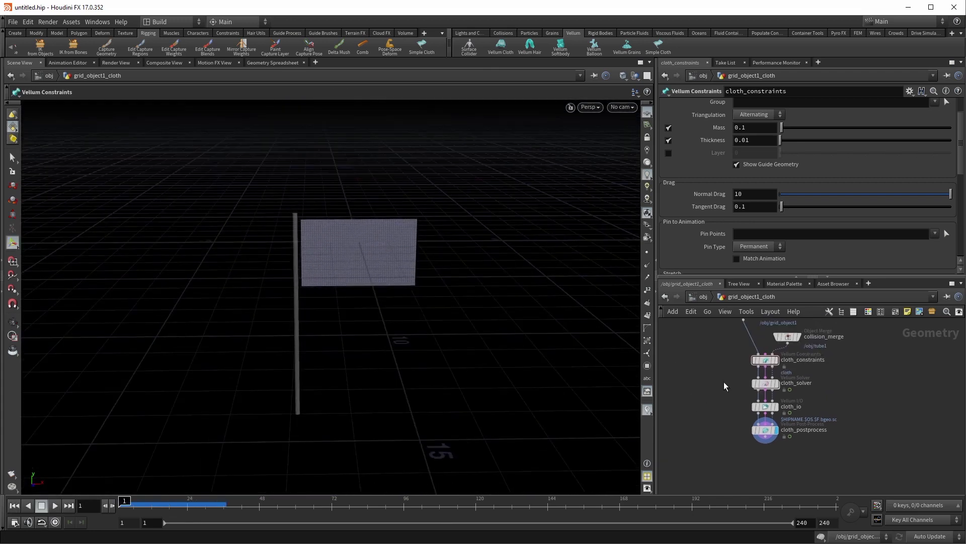
left_click(766, 383)
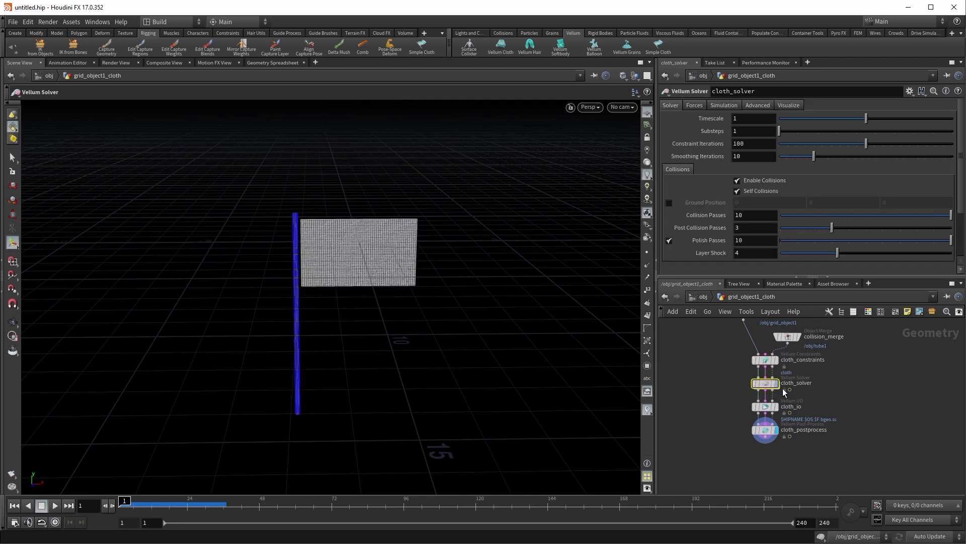
left_click(669, 203)
middle_click_drag(823, 202, 604, 218)
left_click_drag(375, 318, 377, 257, "alt")
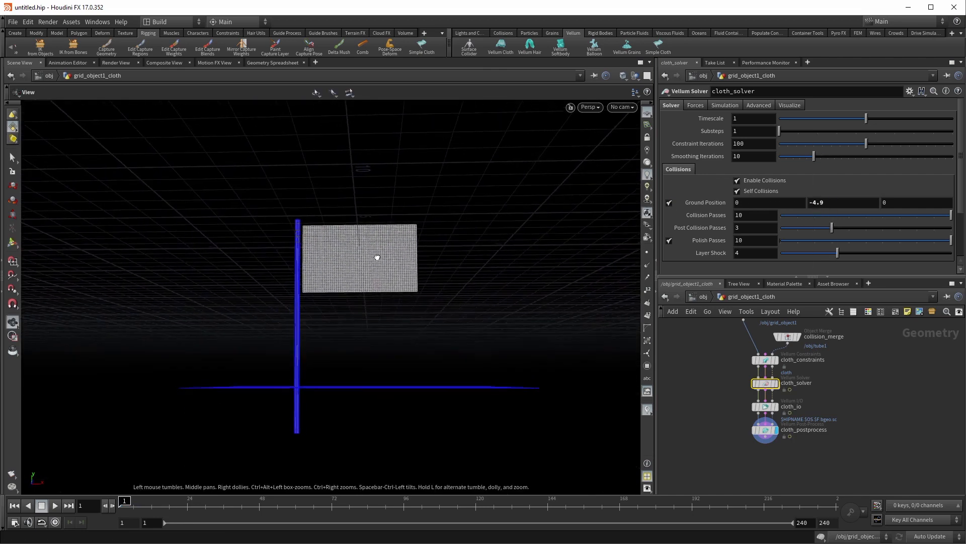
middle_click_drag(851, 202, 812, 202)
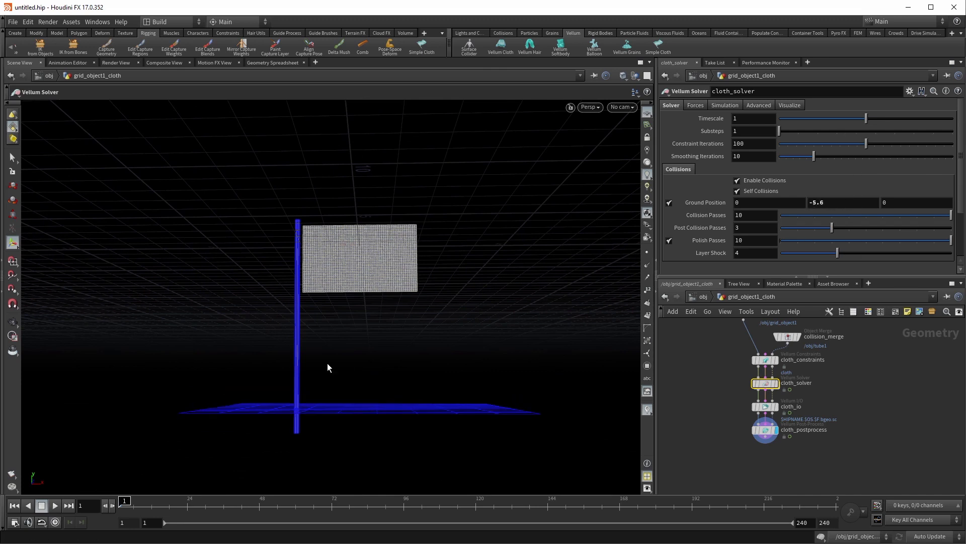
Simulate the cloth against the ground plane and return to the first frame
left_click(55, 505)
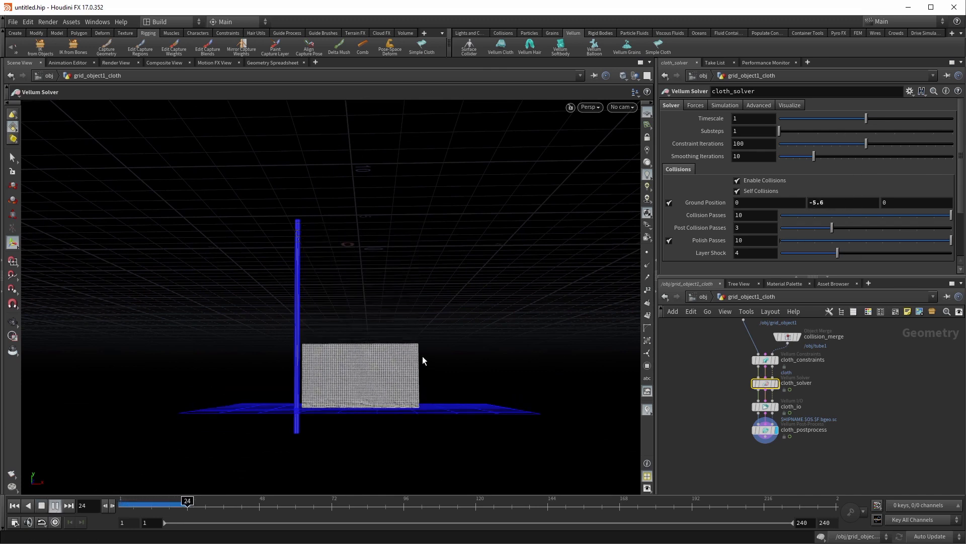
left_click(14, 506)
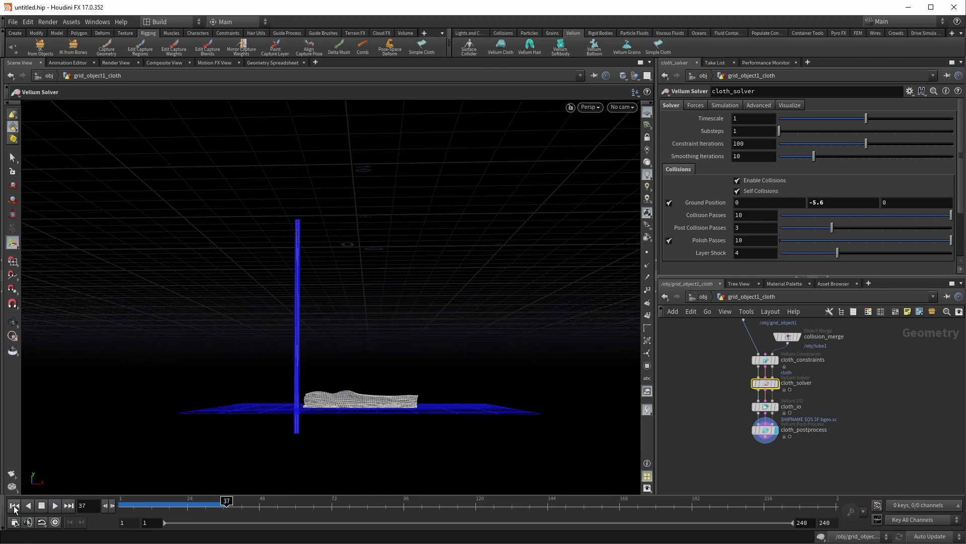
key("Escape")
left_click_drag(281, 367, 302, 382)
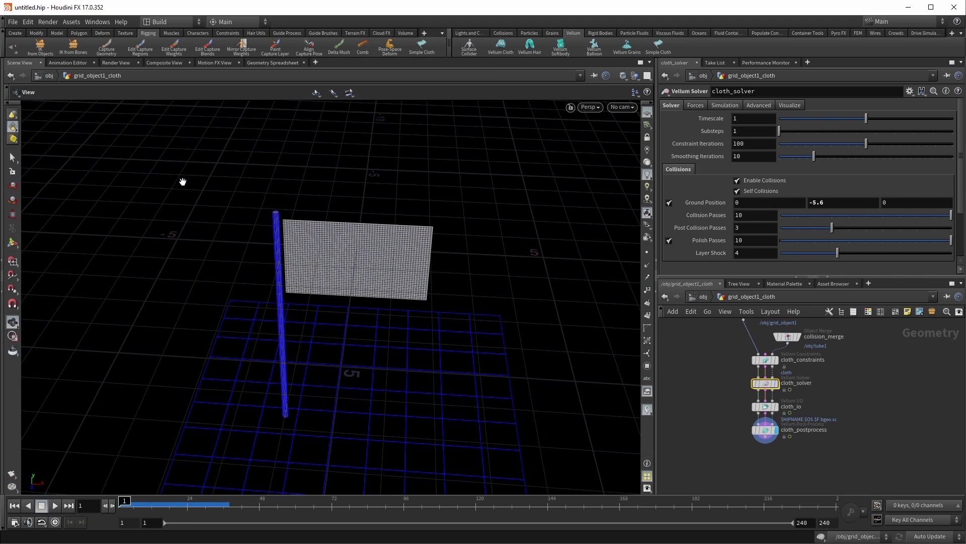
Try a wind X value of -10 in cloth_solver's forces, simulate it, and return to the first frame
key("Return")
left_click(693, 108)
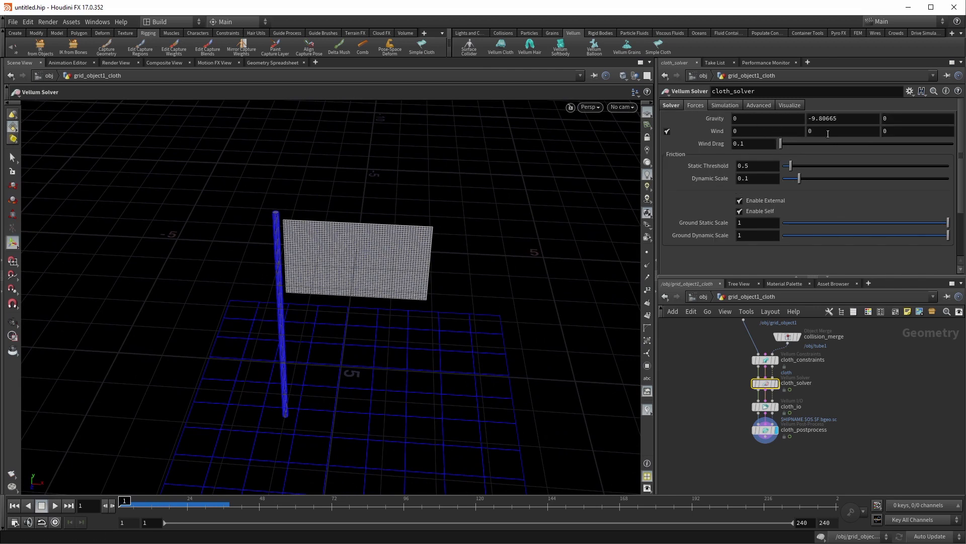
left_click(773, 131)
key("Return")
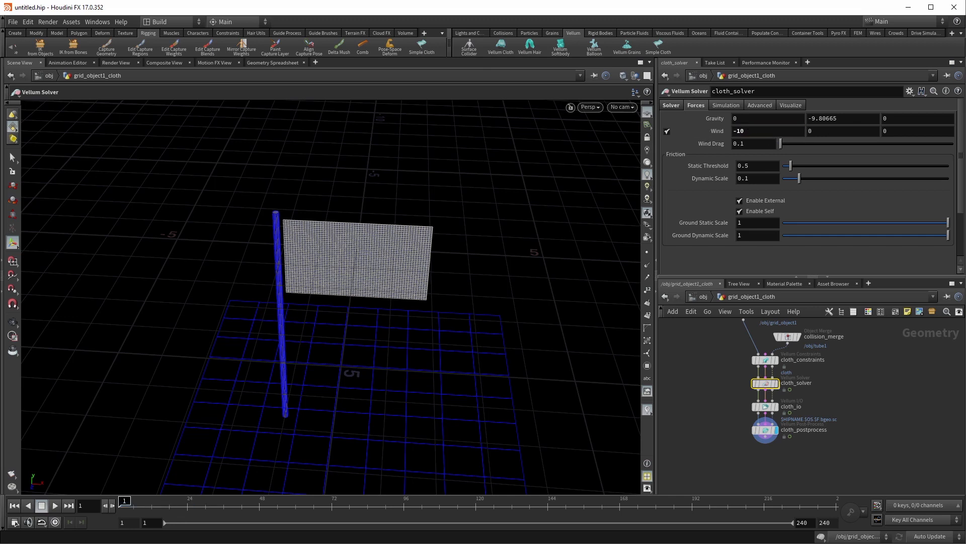
left_click(55, 505)
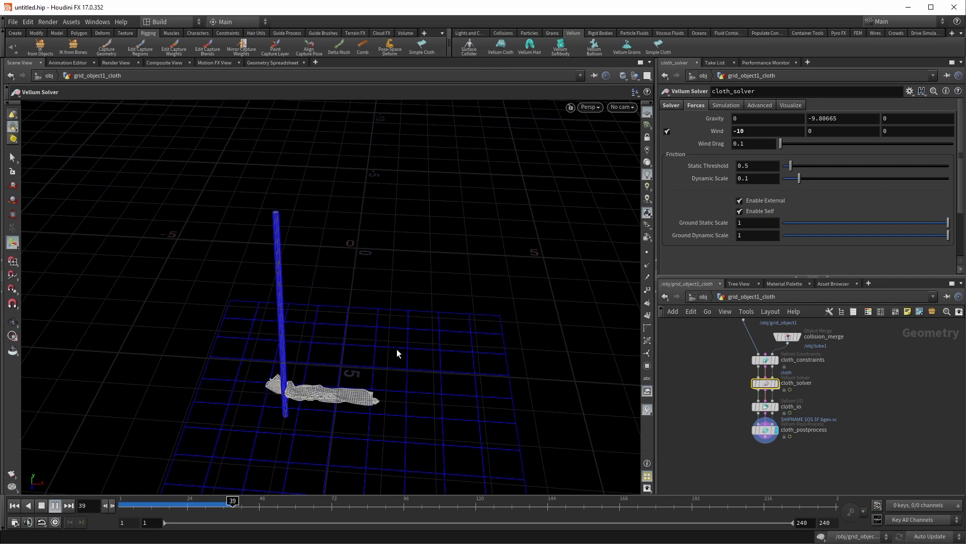
left_click(13, 505)
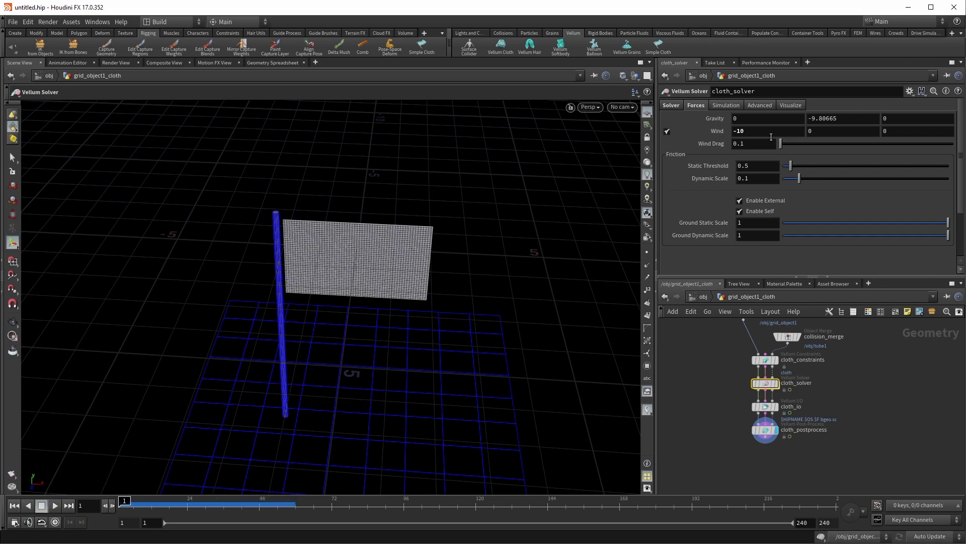
Set cloth_solver's wind X value to 10, play the simulation, and return to the first frame
left_click(770, 133)
type("10")
key("Return")
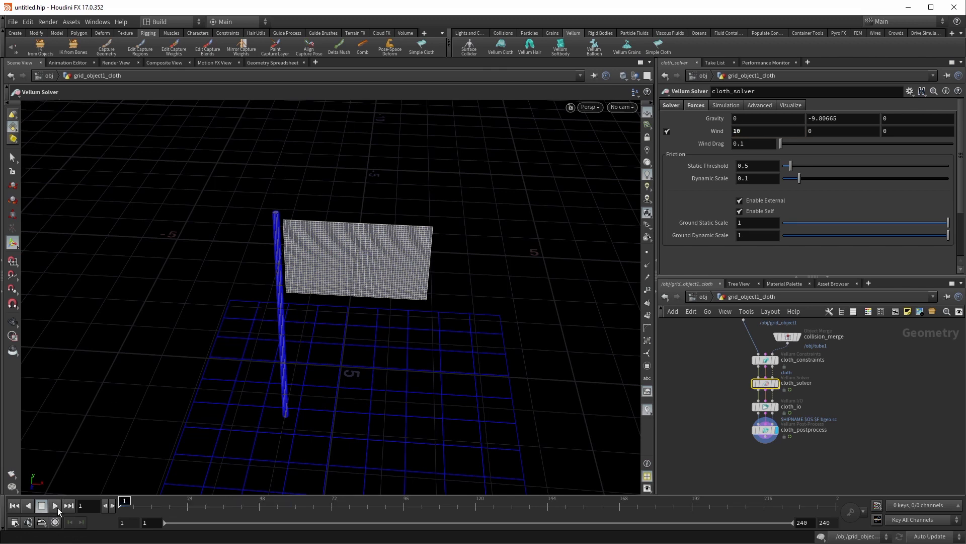
left_click(56, 505)
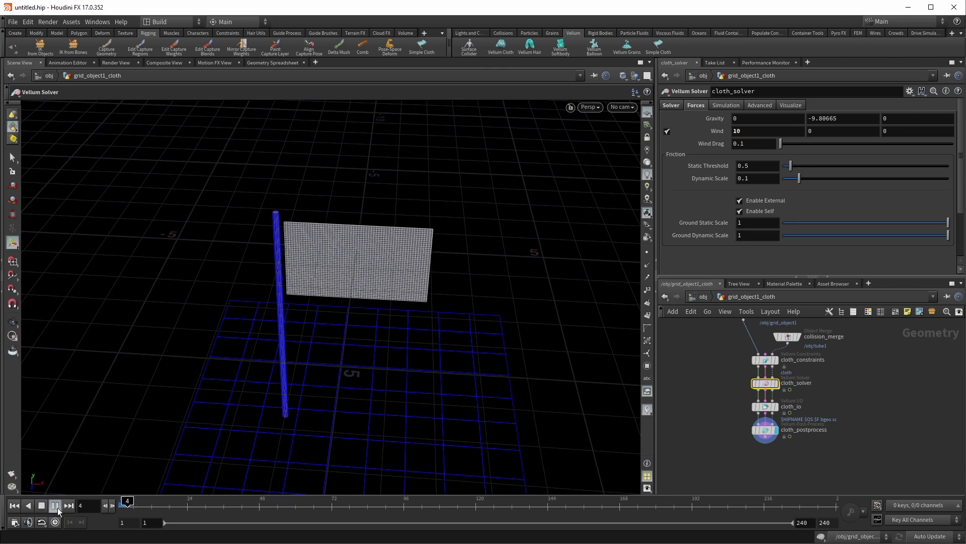
left_click(14, 505)
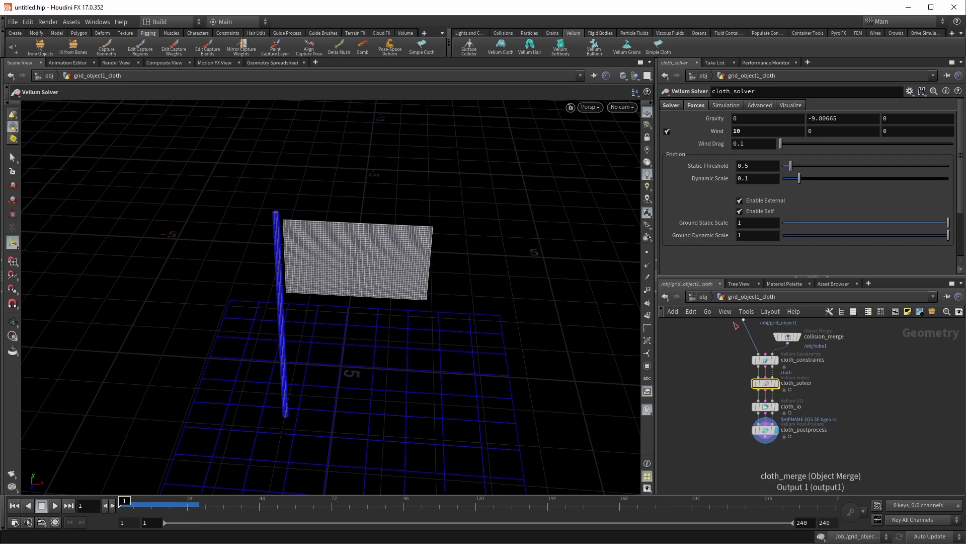
middle_click_drag(736, 326, 737, 340)
left_click(768, 376)
right_click_drag(239, 251, 491, 214, "alt")
middle_click_drag(491, 214, 391, 217, "alt")
left_click_drag(391, 217, 386, 194, "alt")
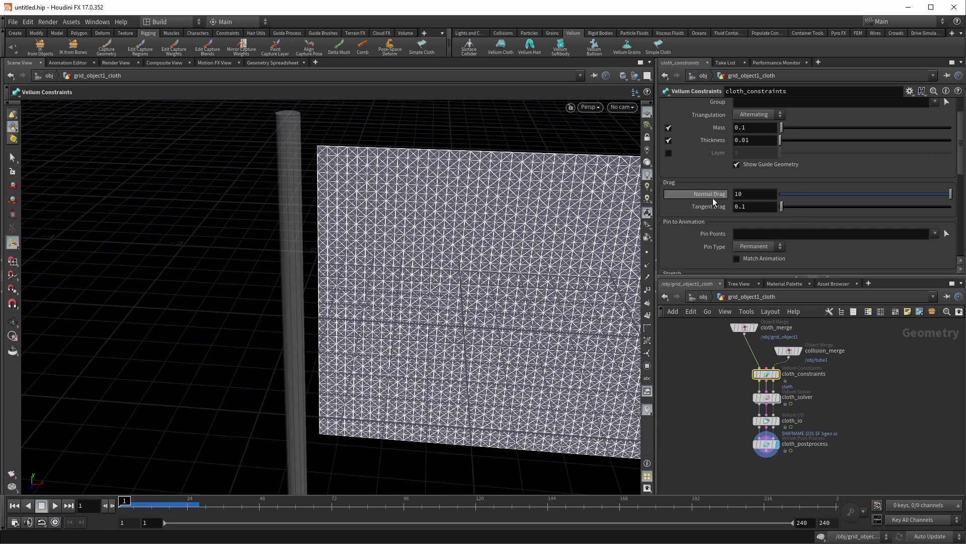
scroll(713, 199, "down", 2)
left_click(946, 194)
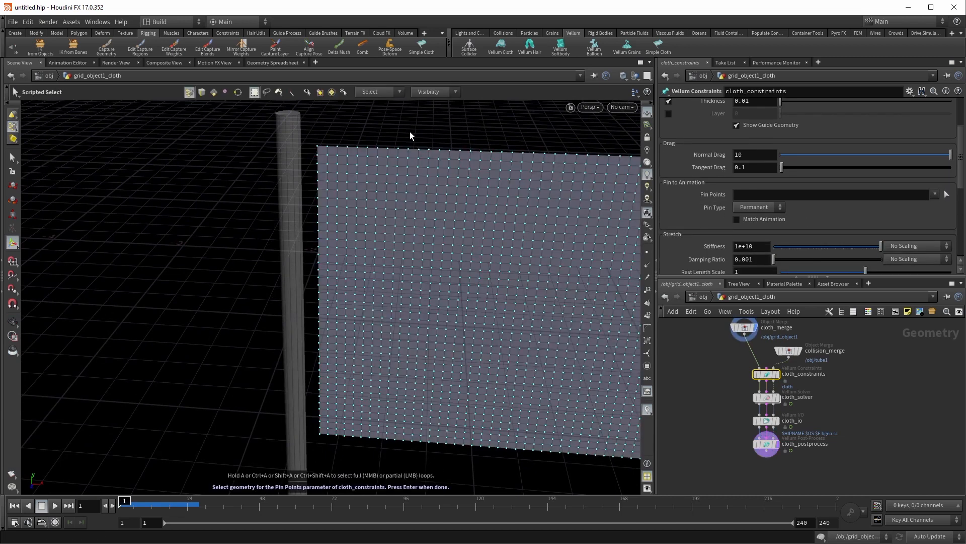
left_click_drag(316, 129, 319, 168)
middle_click_drag(339, 366, 345, 280, "alt")
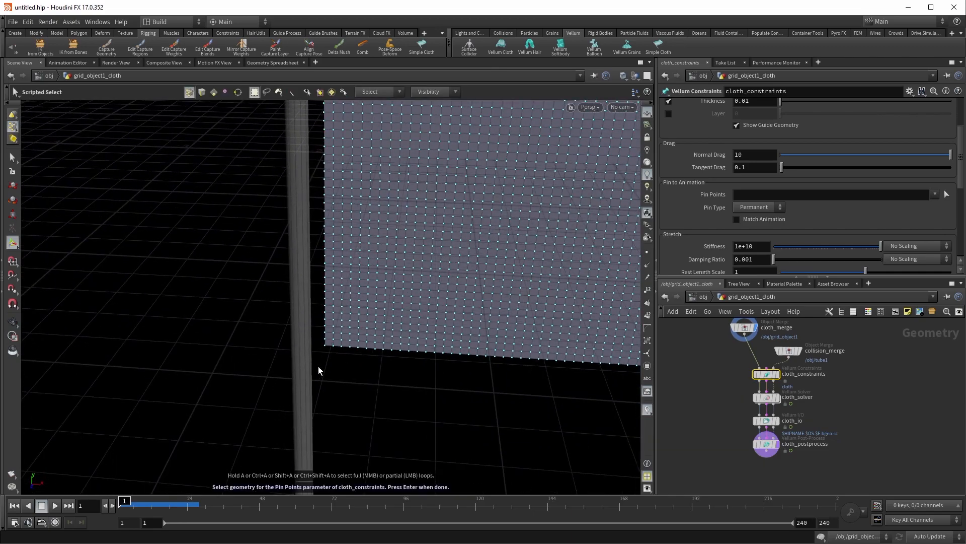
left_click_drag(318, 370, 329, 334)
key("Return")
middle_click_drag(392, 208, 318, 231, "alt")
right_click_drag(318, 231, 247, 242, "alt")
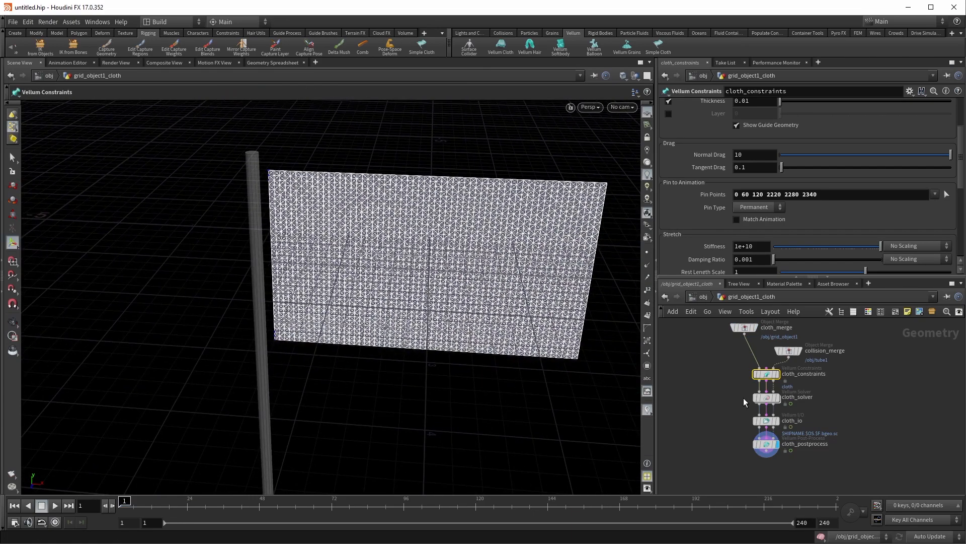
Simulate the pinned flag in the wind and return to the first frame
left_click(732, 425)
left_click(55, 505)
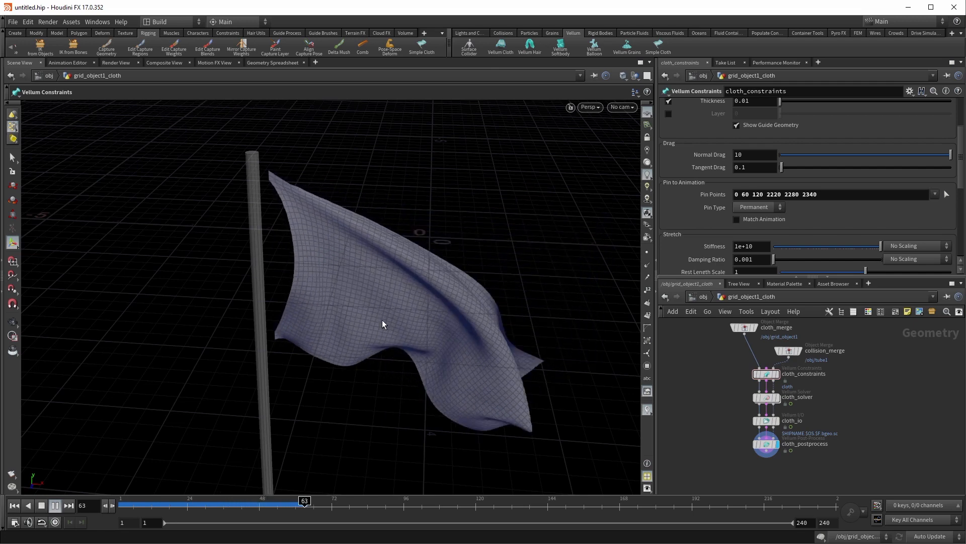
left_click(15, 505)
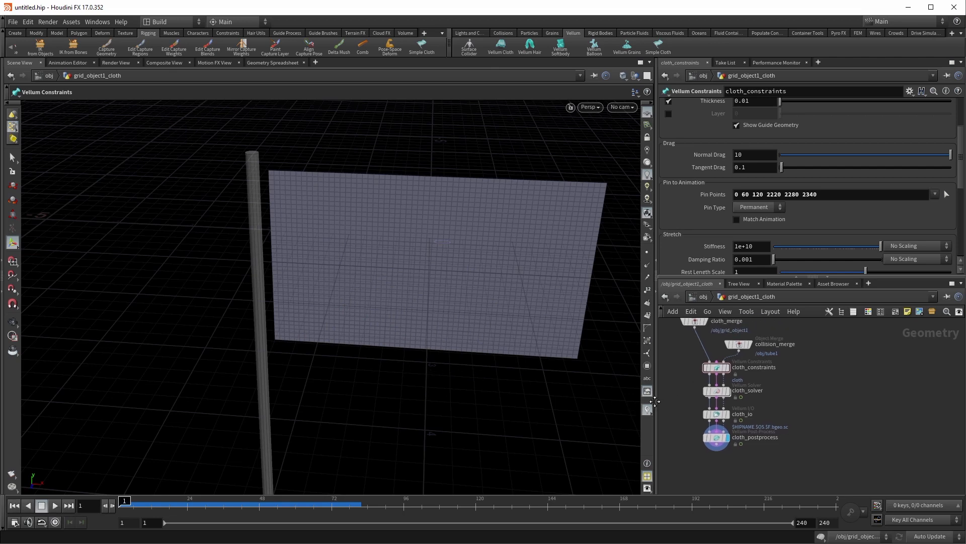
Space the cloth_io and cloth_postprocess nodes farther apart below cloth_solver, keeping them vertically aligned
scroll(678, 381, "up", 4)
scroll(690, 376, "down", 3)
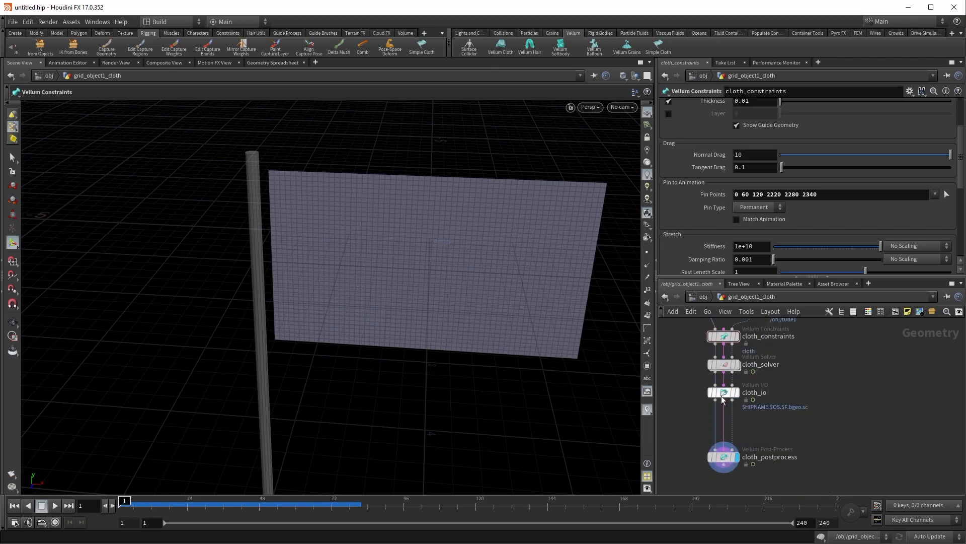
left_click_drag(723, 400, 726, 409)
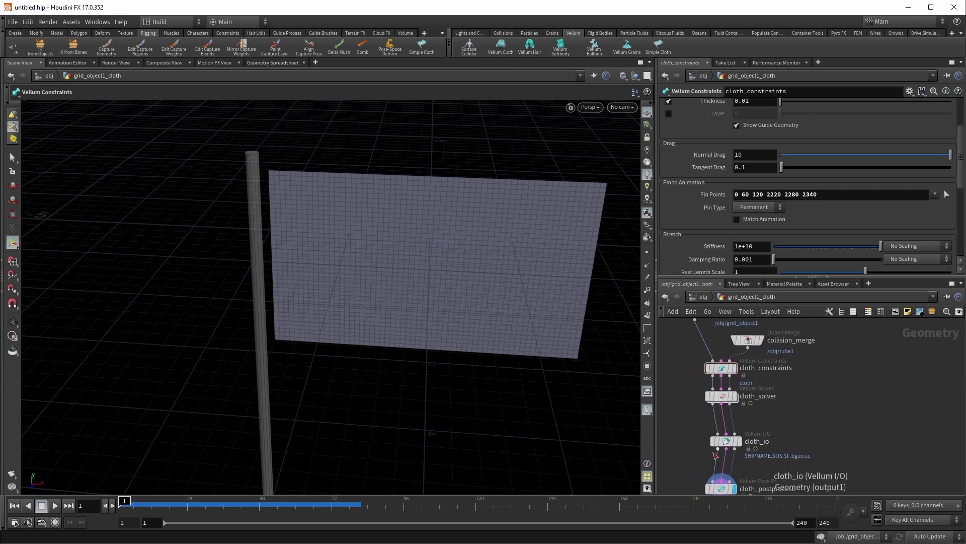
middle_click_drag(824, 412, 825, 402)
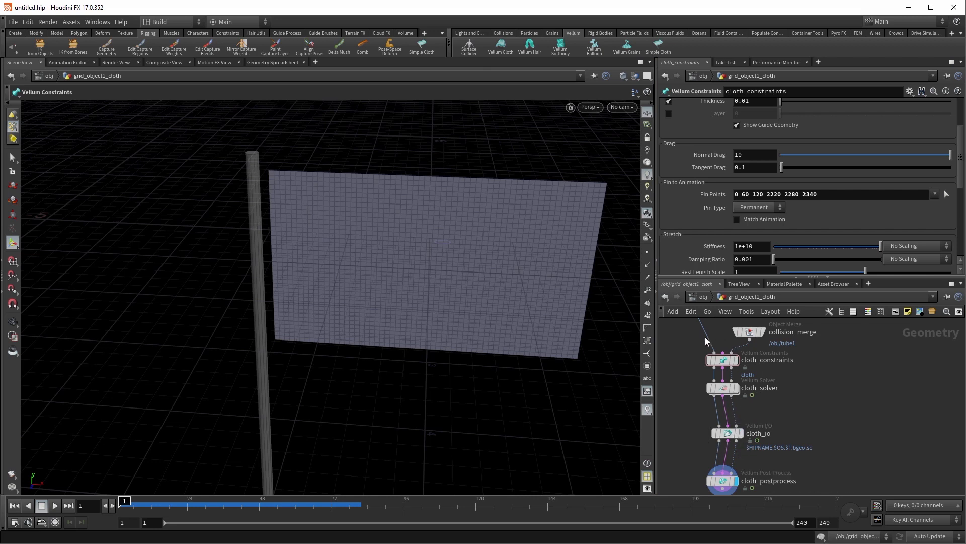
left_click_drag(731, 431, 727, 423)
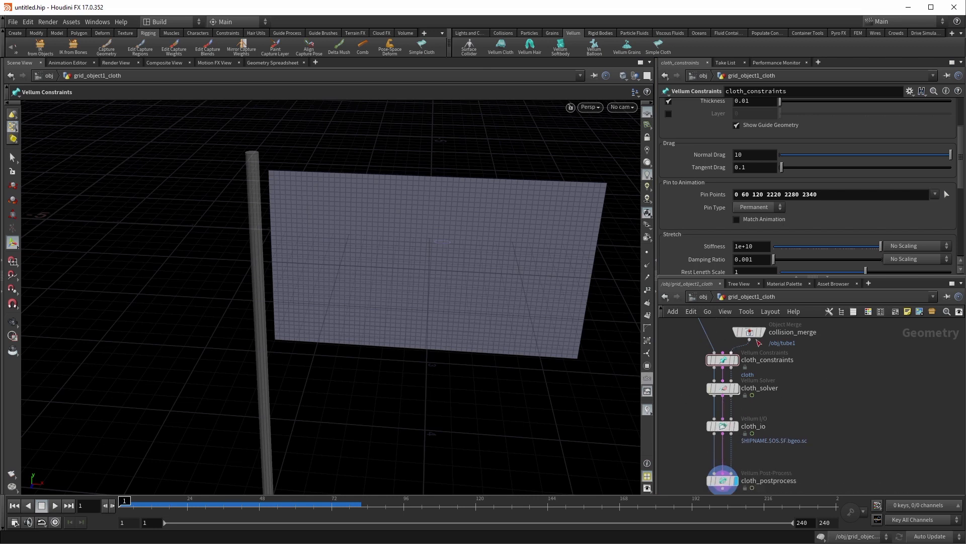
middle_click_drag(793, 366, 821, 398)
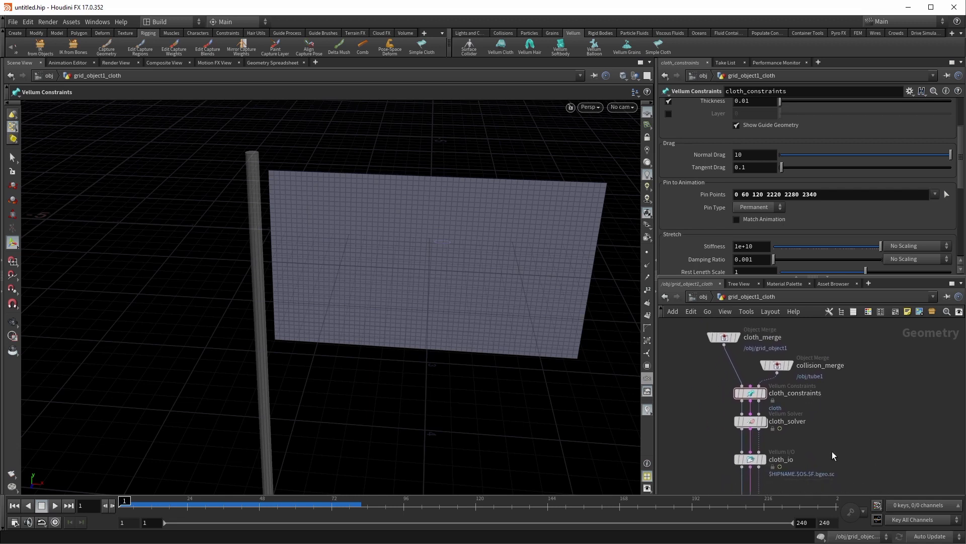
Display the cloth_constraints node and examine its inputs and outputs within the cloth network
middle_click_drag(831, 451, 834, 410)
scroll(708, 382, "up", 2)
middle_click_drag(709, 382, 709, 439)
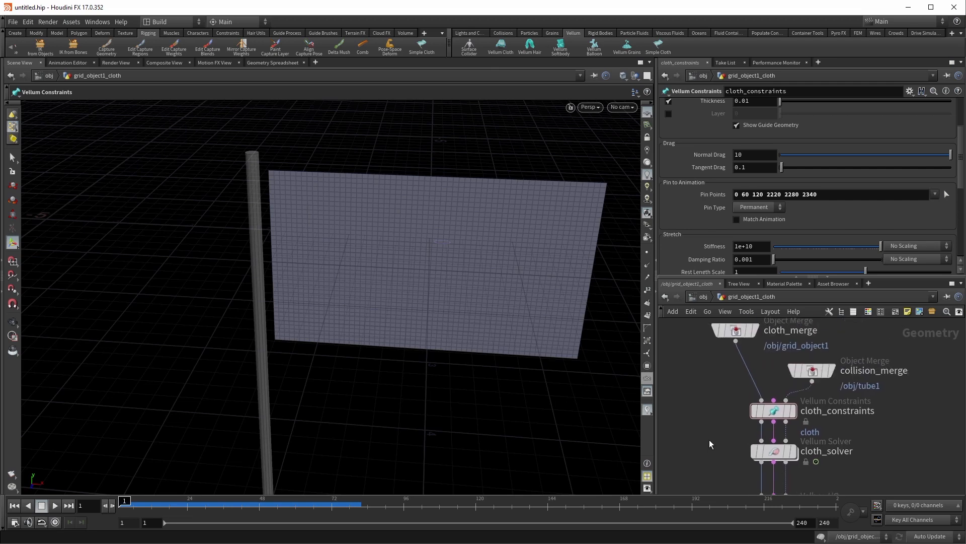
left_click(773, 413)
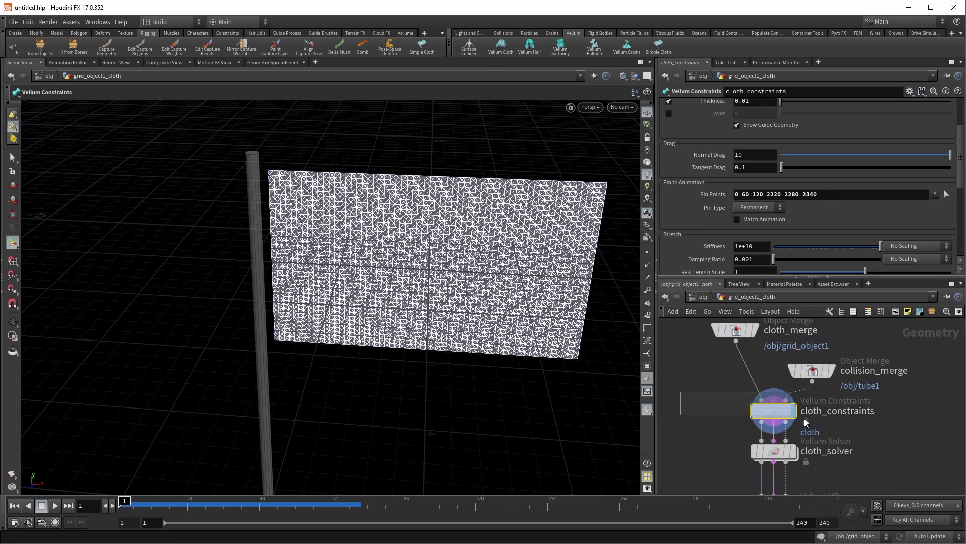
middle_click_drag(704, 423, 699, 382)
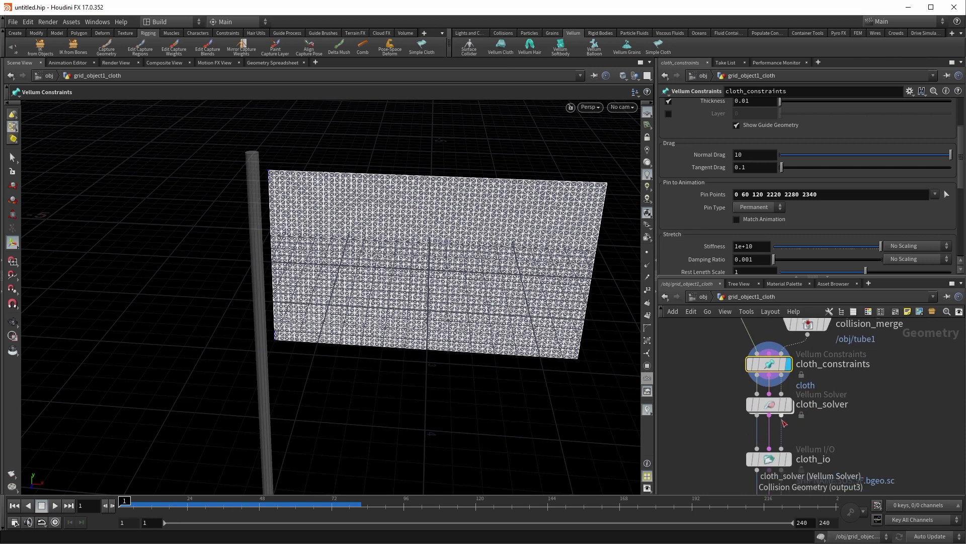
mouse_move(781, 414)
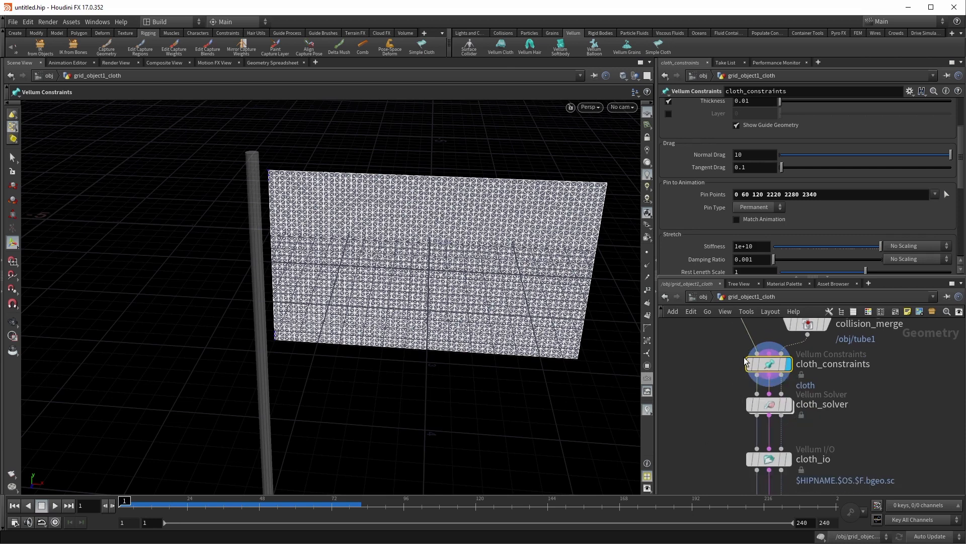
middle_click_drag(724, 402, 699, 456)
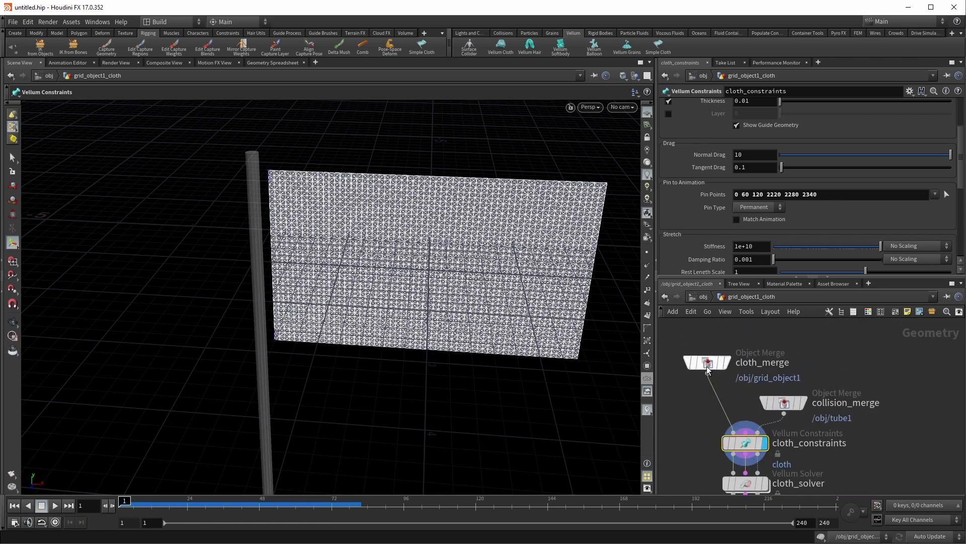
mouse_move(708, 370)
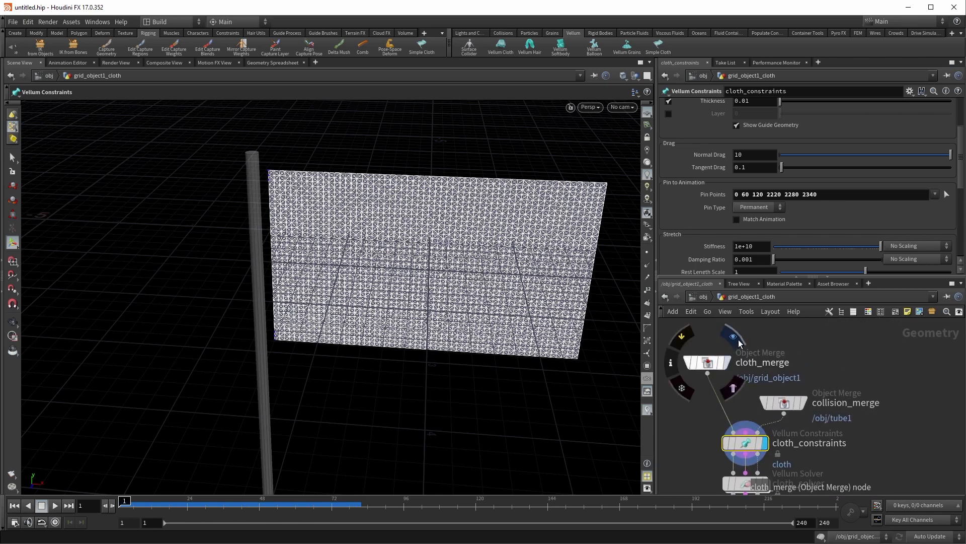
Display and select the cloth_merge node and open its data in the Geometry Spreadsheet
left_click(705, 367)
middle_click_drag(701, 400, 691, 335)
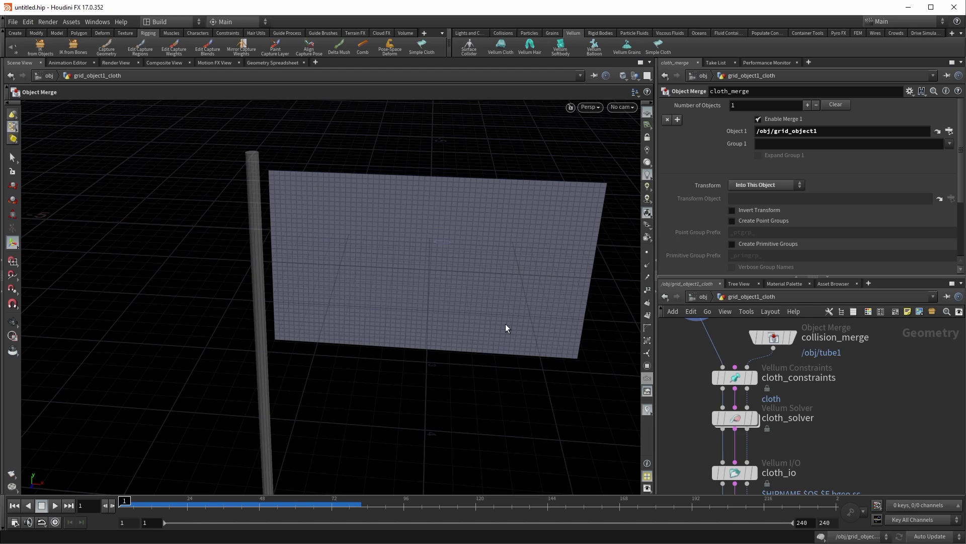
left_click(259, 61)
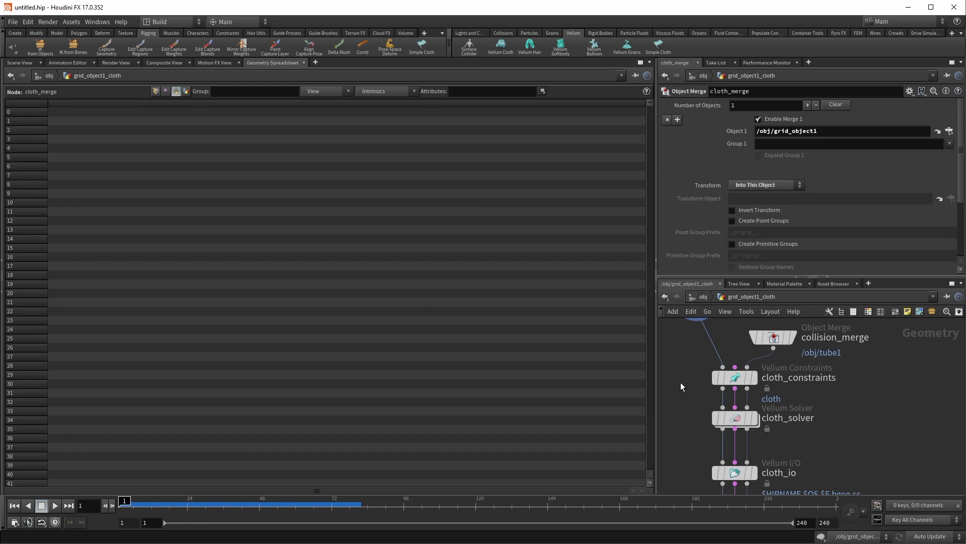
Examine the geometry, constraint and collision connections running from cloth_constraints through cloth_solver to cloth_io
mouse_move(693, 362)
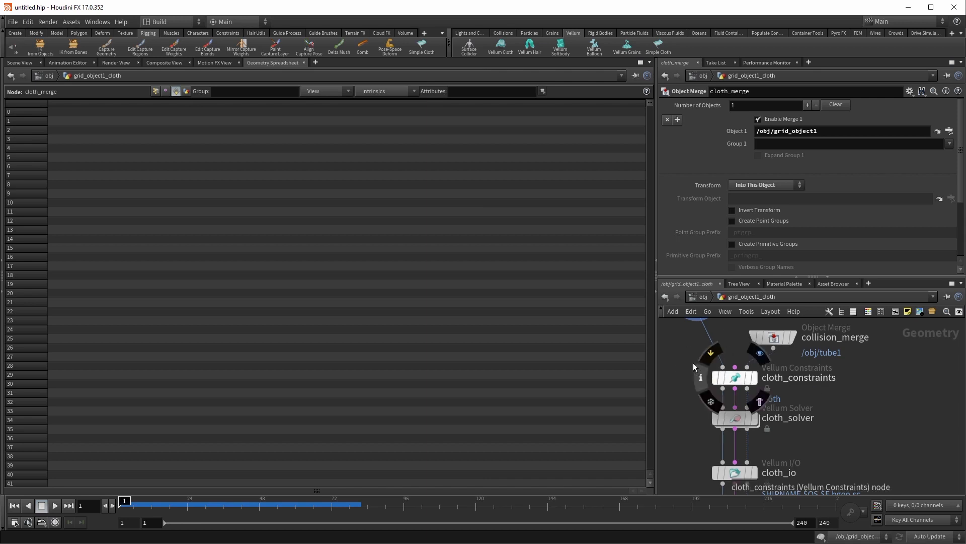
middle_click_drag(682, 368, 688, 401)
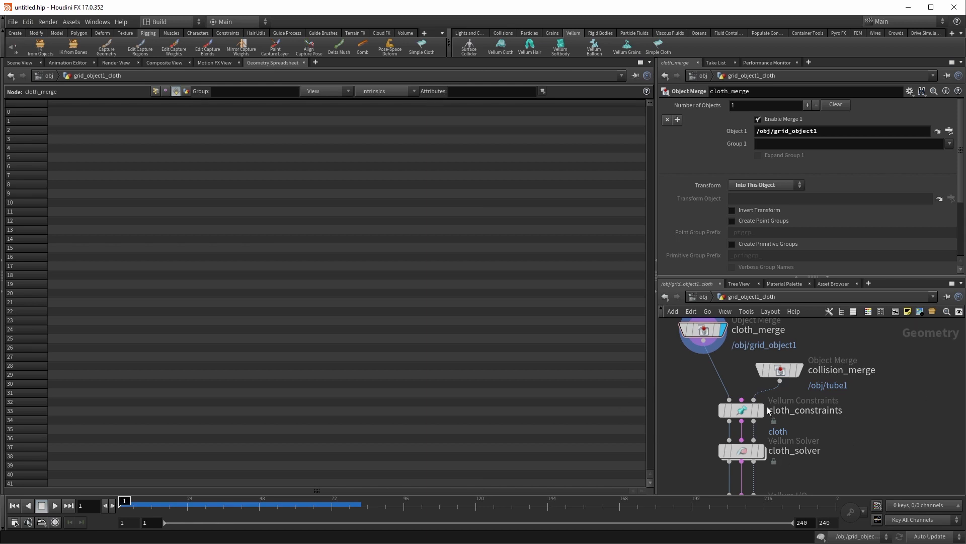
middle_click_drag(711, 421, 701, 384)
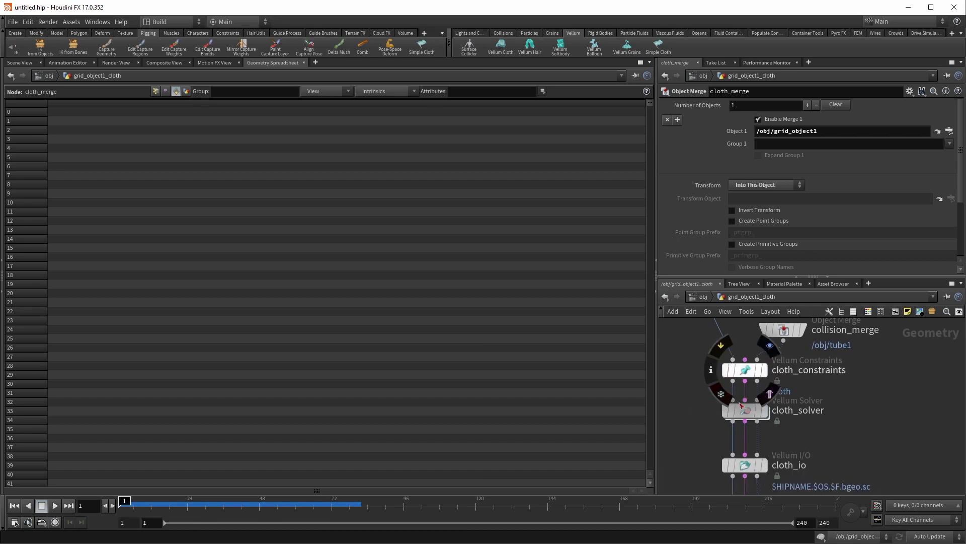
mouse_move(750, 404)
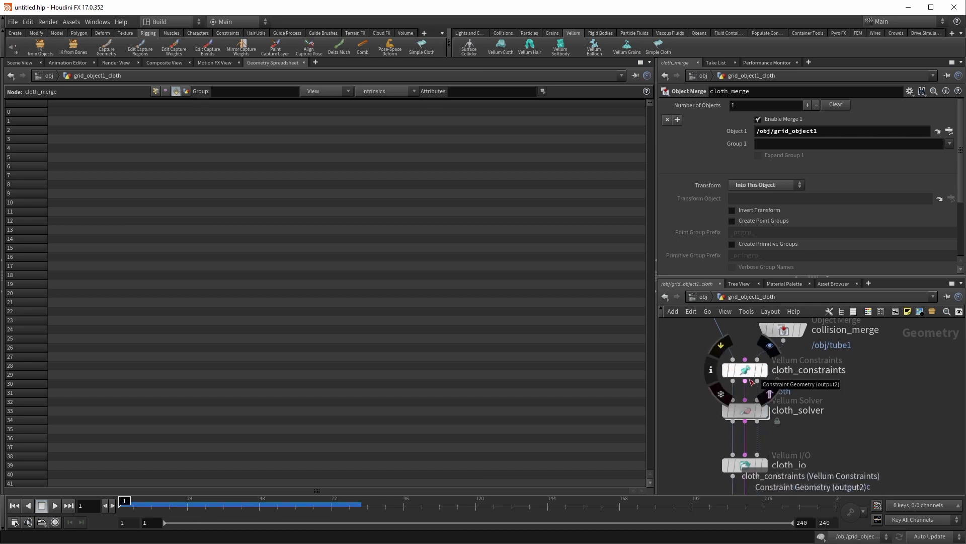
middle_click_drag(696, 401, 686, 428)
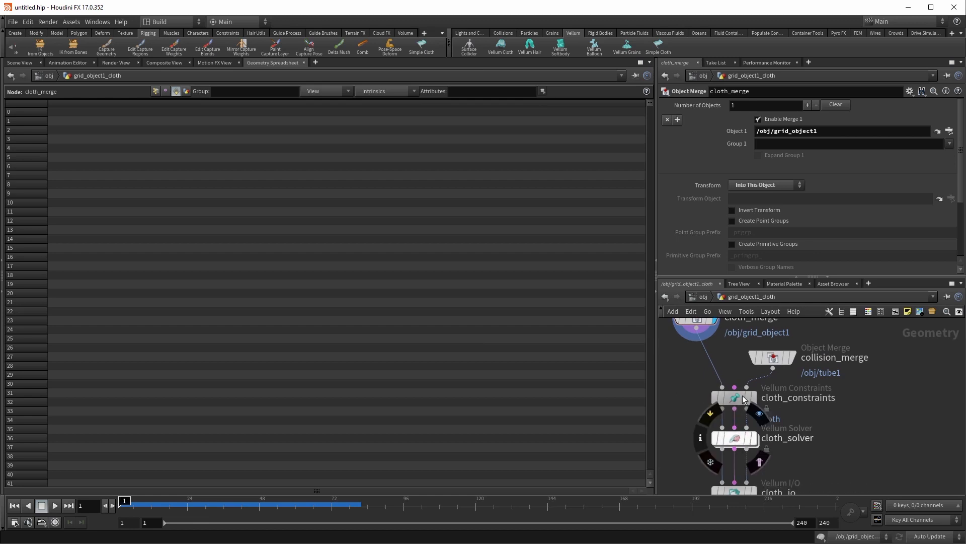
middle_click_drag(698, 425, 711, 355)
middle_click_drag(699, 425, 686, 453)
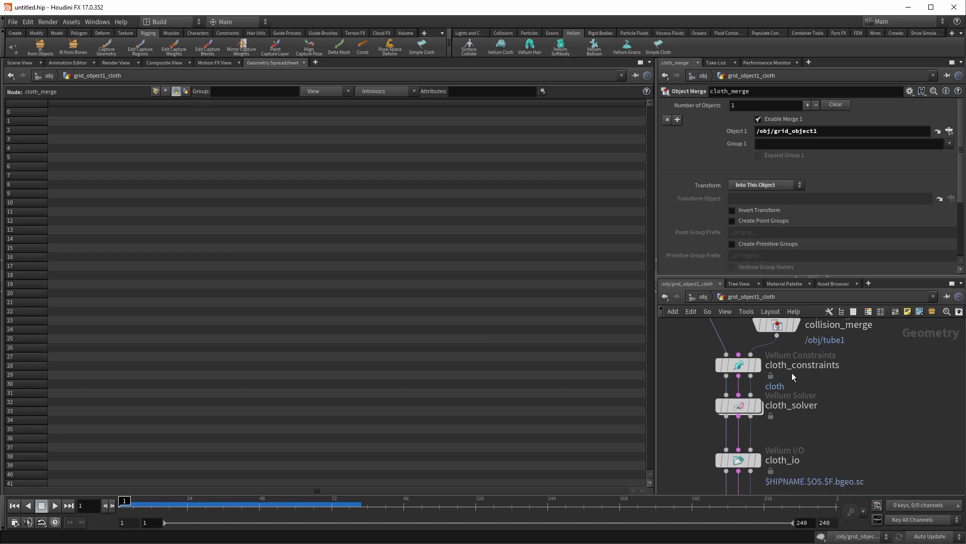
middle_click_drag(750, 389, 696, 383)
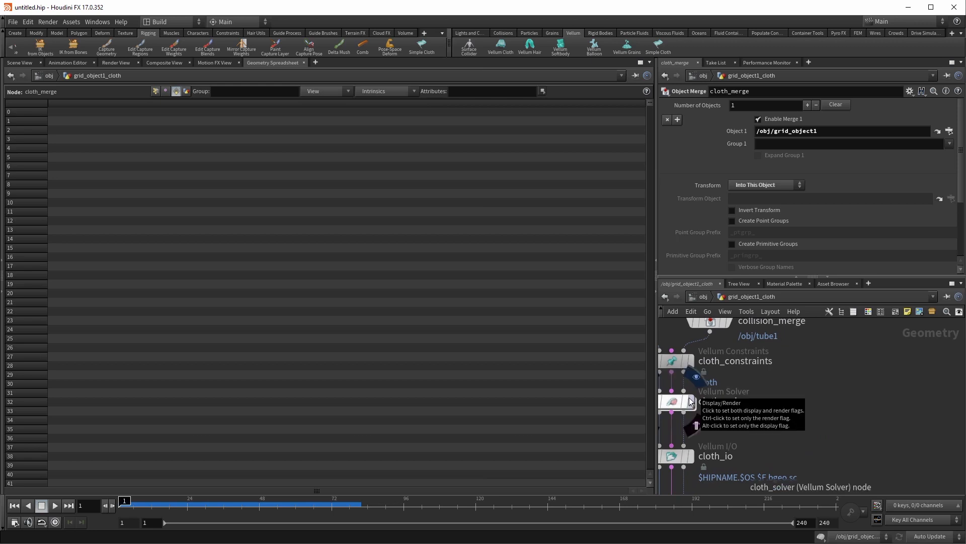
middle_click_drag(762, 397, 820, 427)
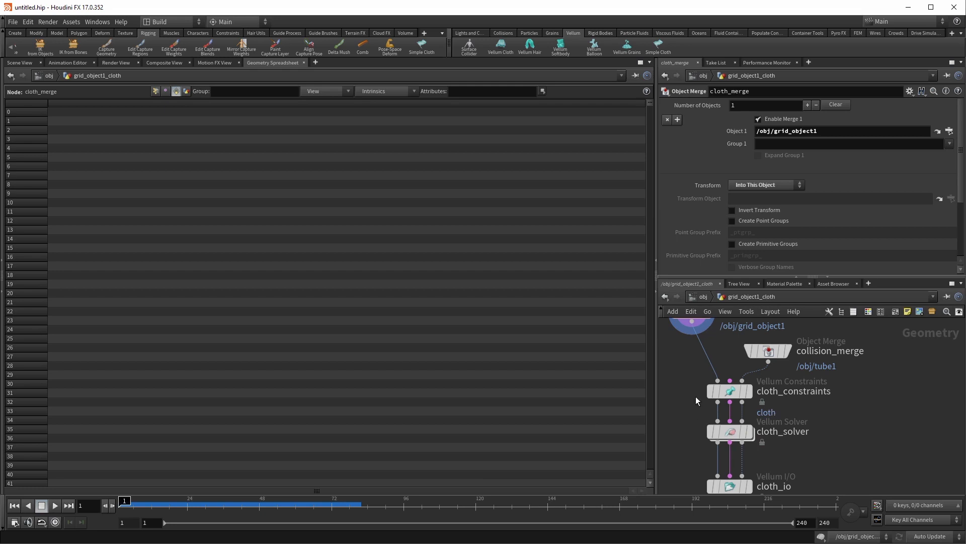
Move cloth_io and cloth_solver farther down to free space beneath cloth_constraints, and return to the 3D scene view
scroll(722, 368, "down", 3)
mouse_move(747, 418)
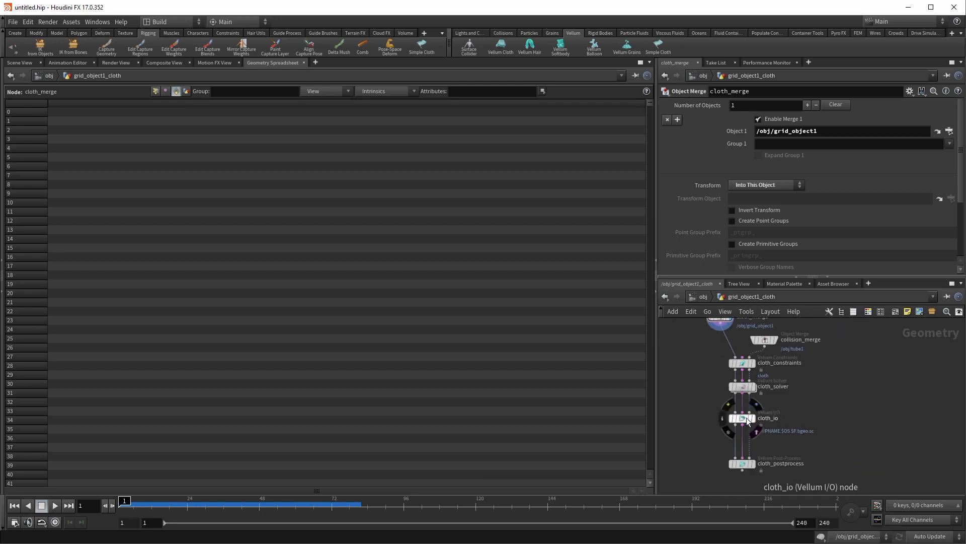
left_click_drag(747, 418, 747, 428)
left_click(26, 65)
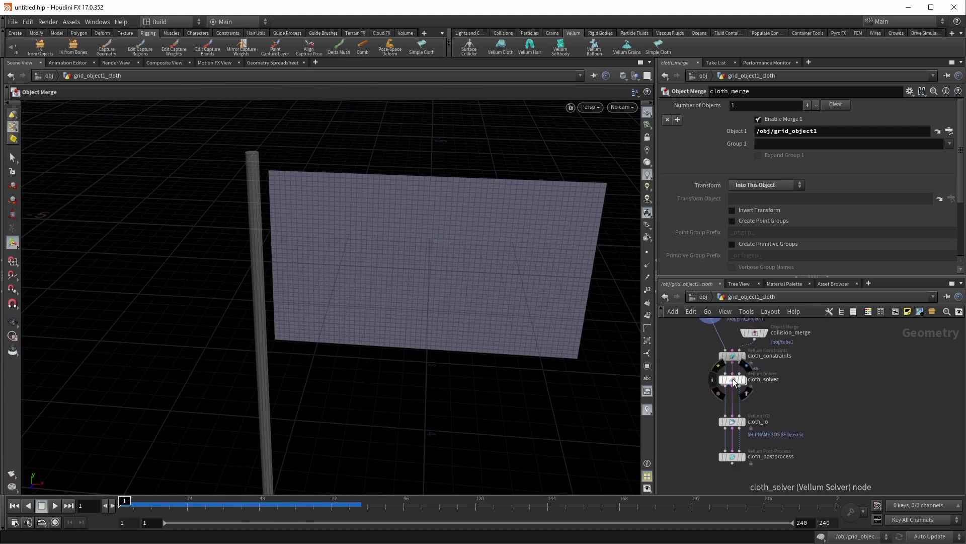
left_click_drag(725, 374, 727, 393)
scroll(682, 383, "up", 2)
middle_click_drag(708, 376, 700, 396)
Select cloth_constraints and clear its Pin Points value so the flag has no pinned points
left_click(749, 364)
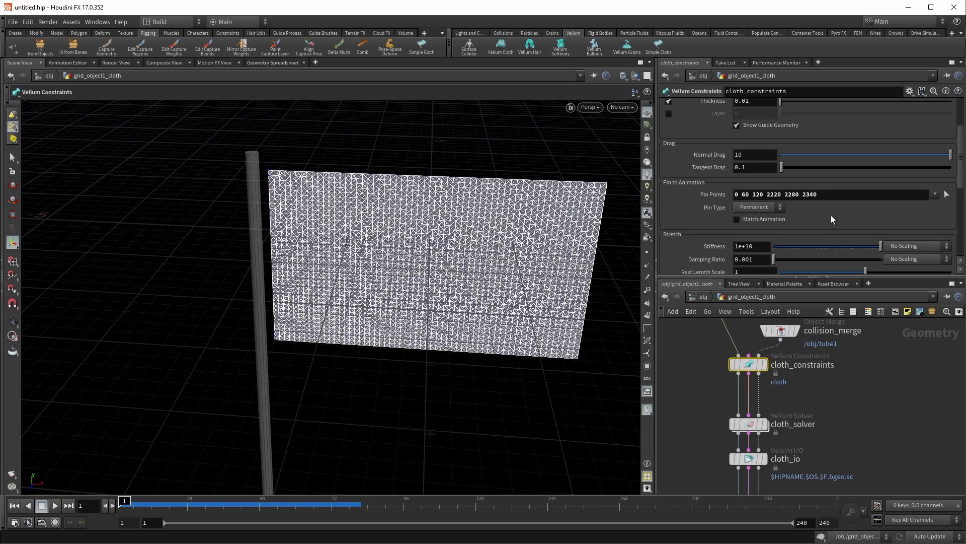
left_click(832, 195)
key("BackSpace")
key("Return")
Display and select cloth_solver, play the simulation of the unpinned flag, and return to the first frame
middle_click_drag(709, 381, 710, 291)
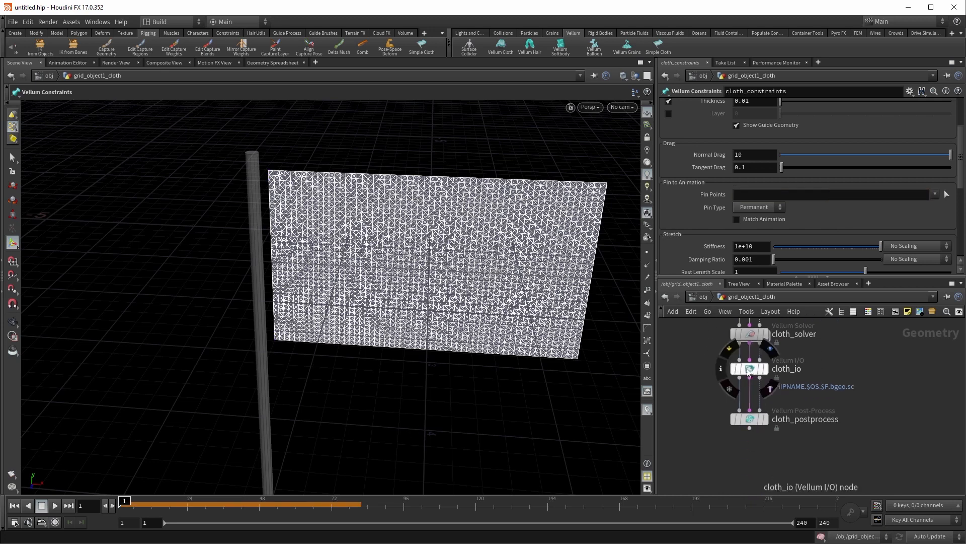
left_click(767, 334)
middle_click_drag(687, 344, 684, 392)
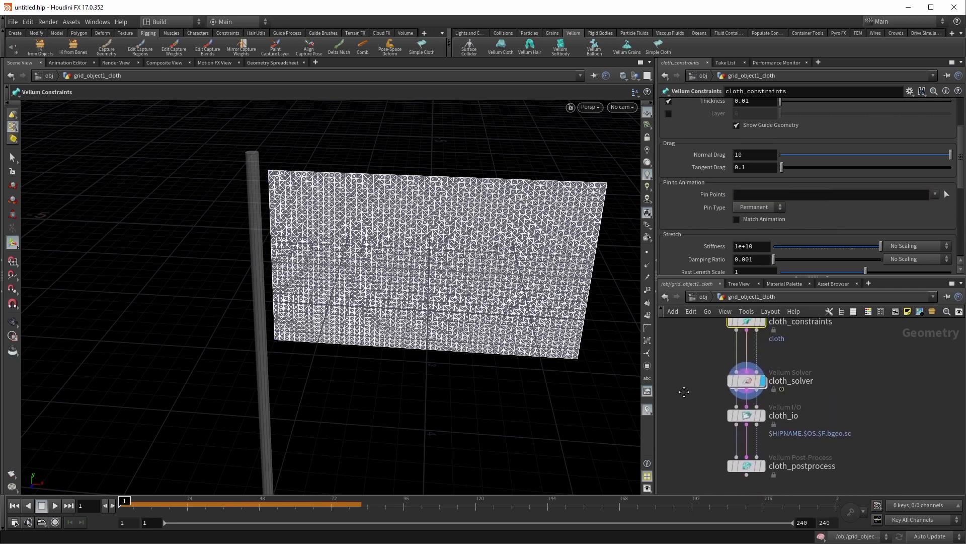
left_click_drag(689, 384, 778, 376)
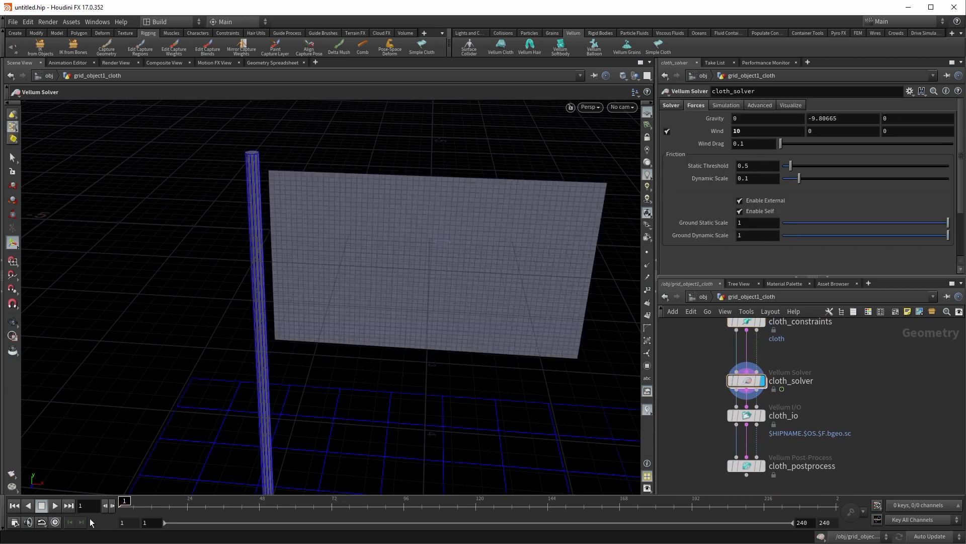
left_click(55, 506)
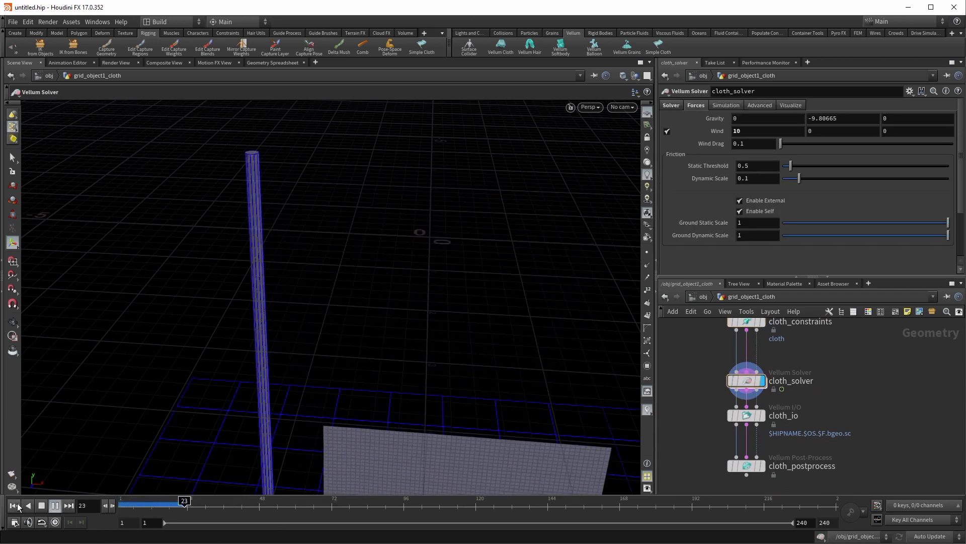
left_click(41, 506)
left_click(14, 506)
Add a Vellum Attach to Geometry node in empty space beside the cloth_constraints and cloth_solver nodes
middle_click_drag(723, 349, 697, 388)
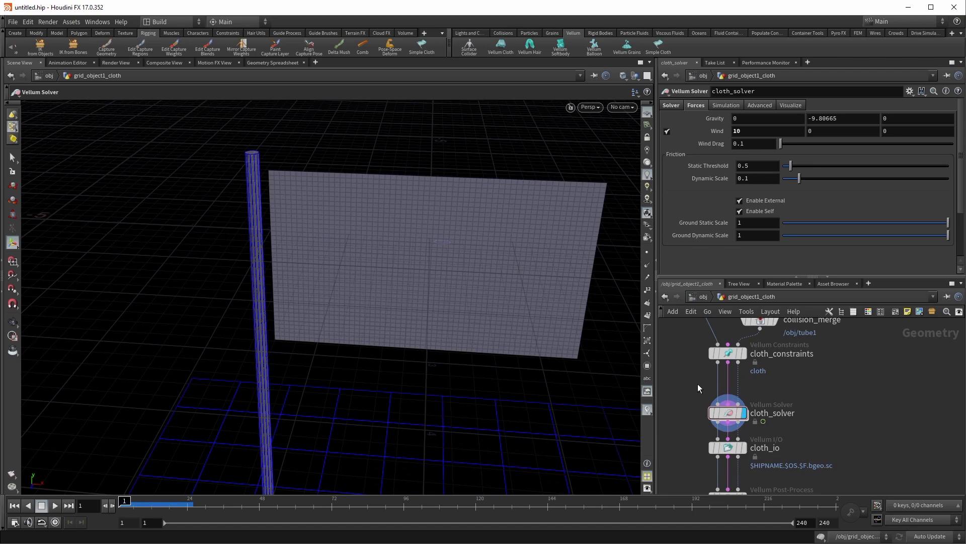
key("Tab")
type("ve")
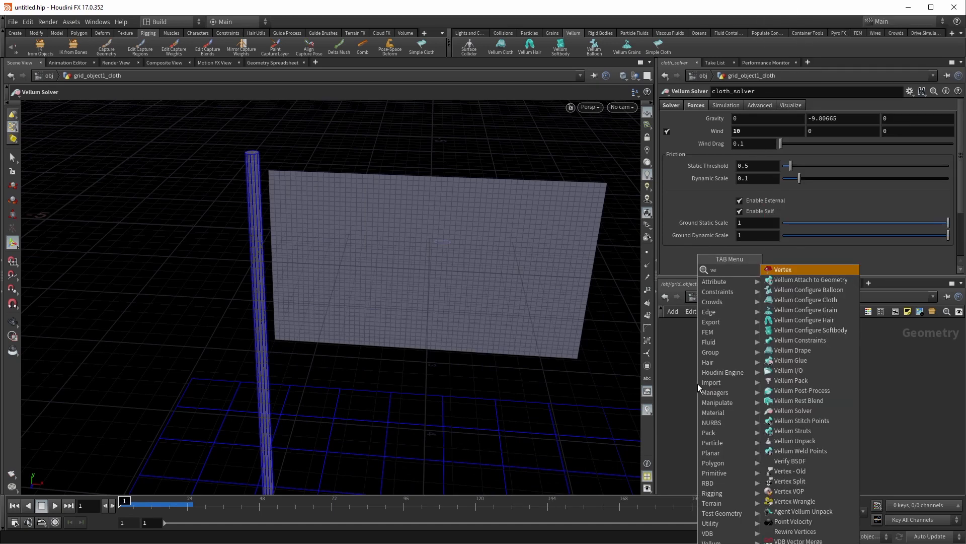
type("ll")
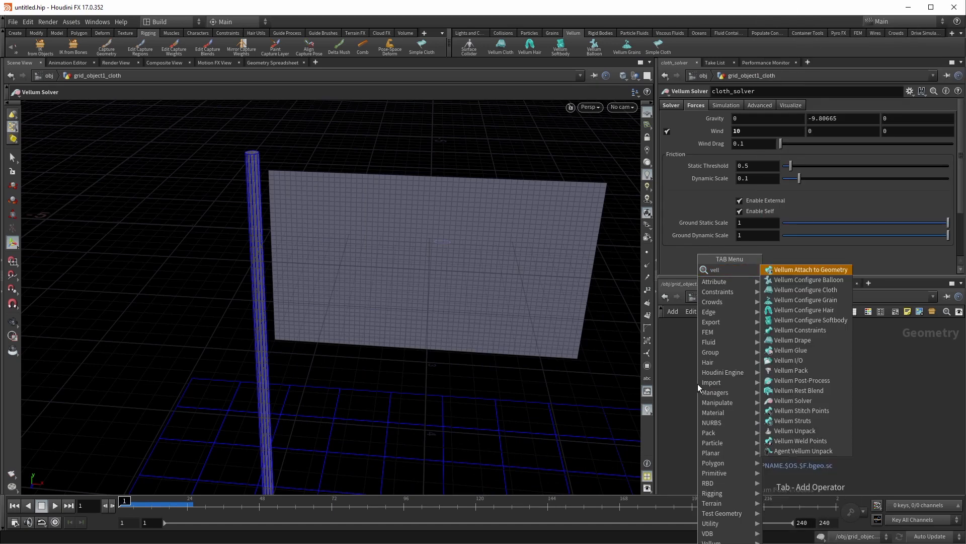
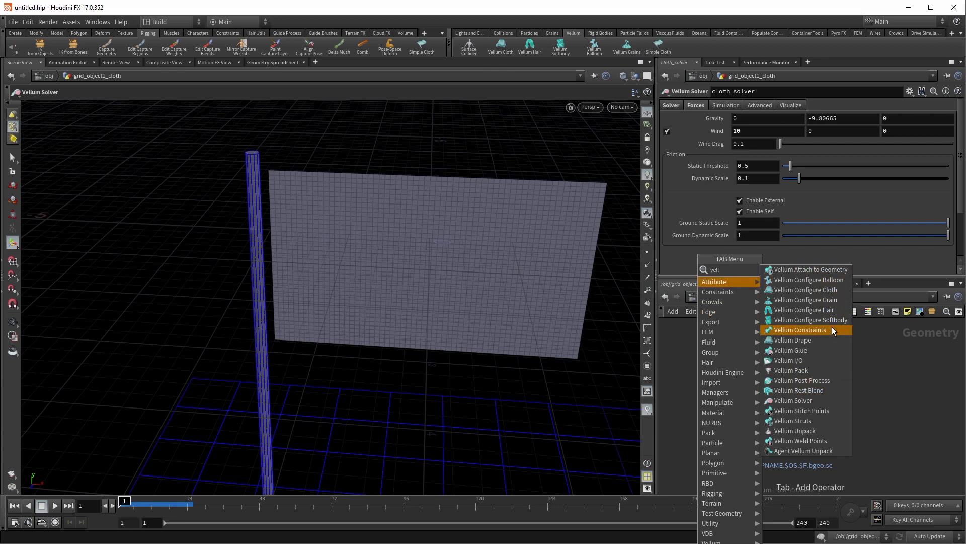
left_click(820, 280)
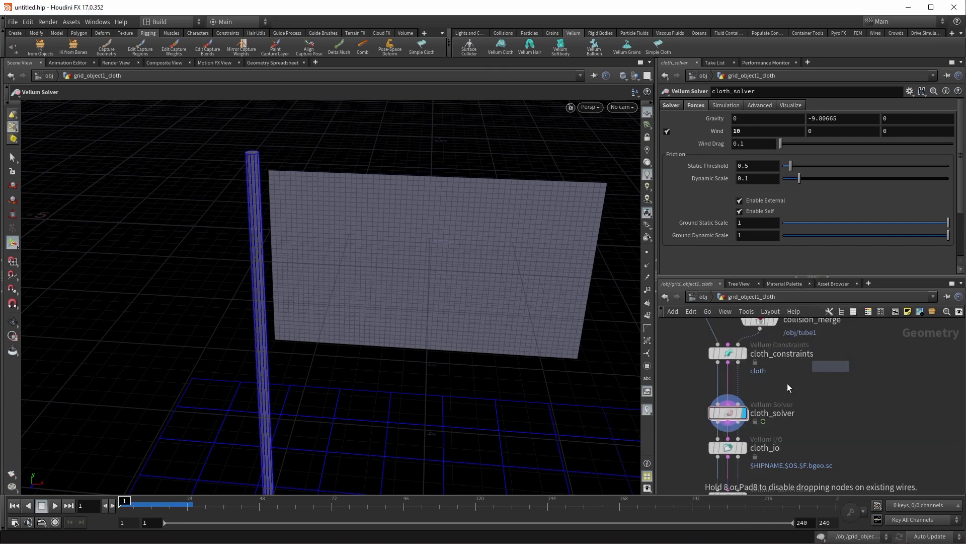
left_click(841, 387)
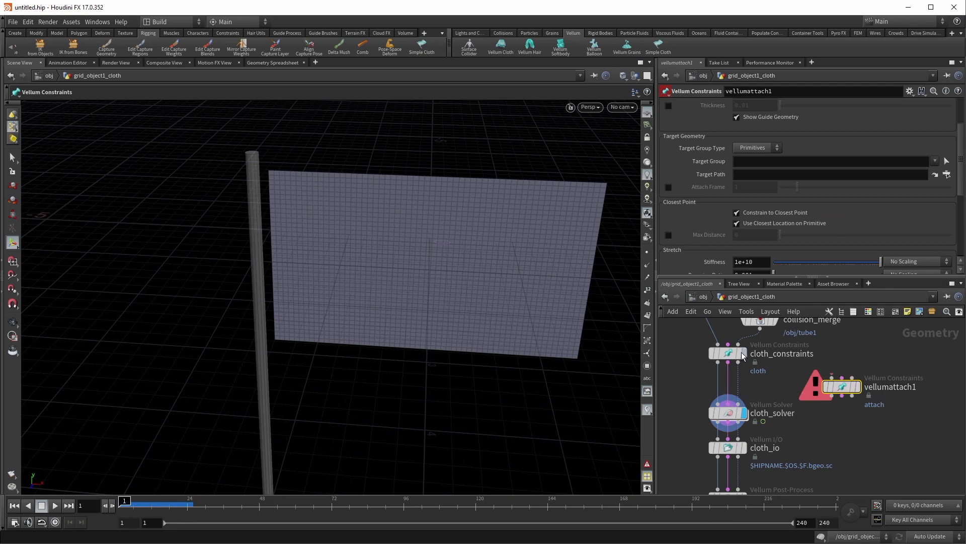
Wire all three cloth_constraints outputs into vellumattach1 and insert the node into the connections leading to cloth_solver
mouse_move(718, 362)
left_mouse_down()
mouse_move(832, 378)
mouse_move(728, 362)
left_mouse_up()
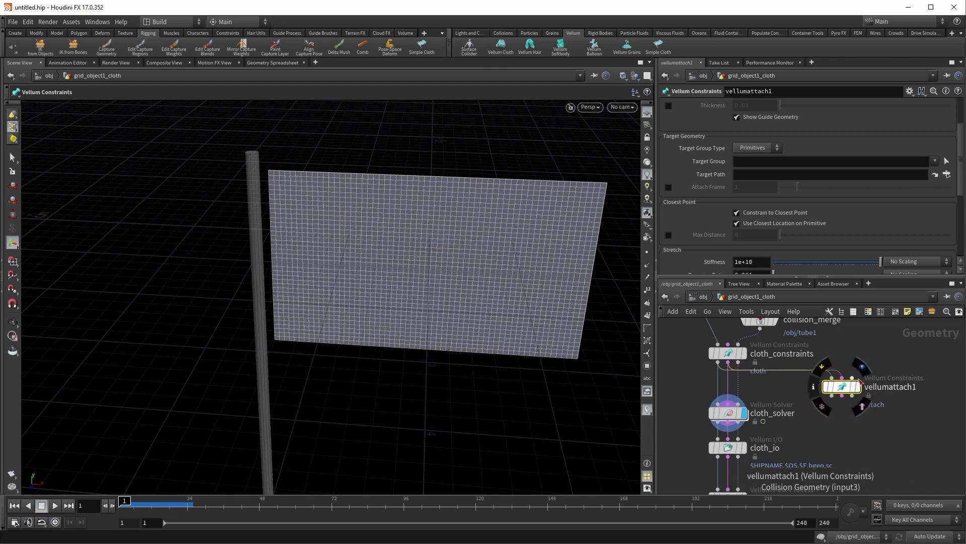
left_click_drag(852, 378, 761, 376)
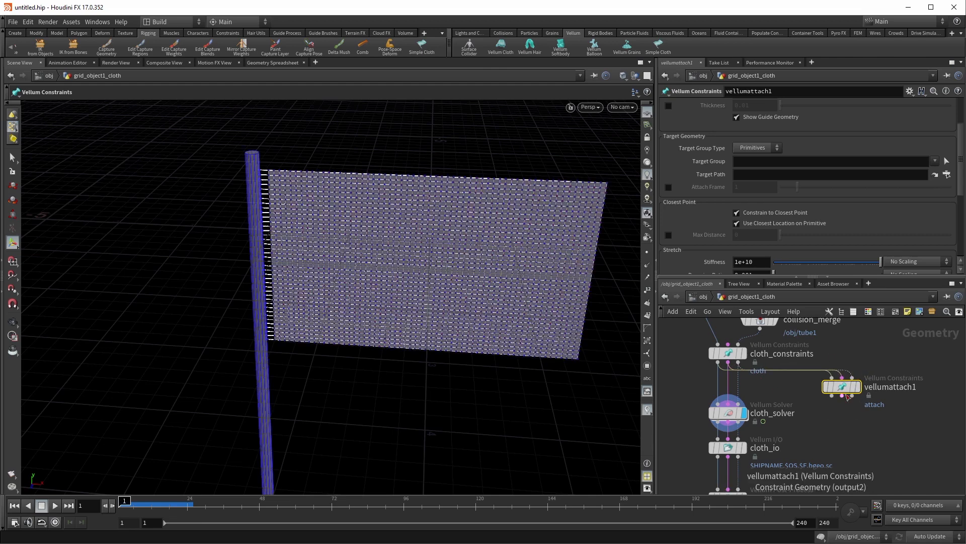
left_click_drag(844, 389, 735, 387)
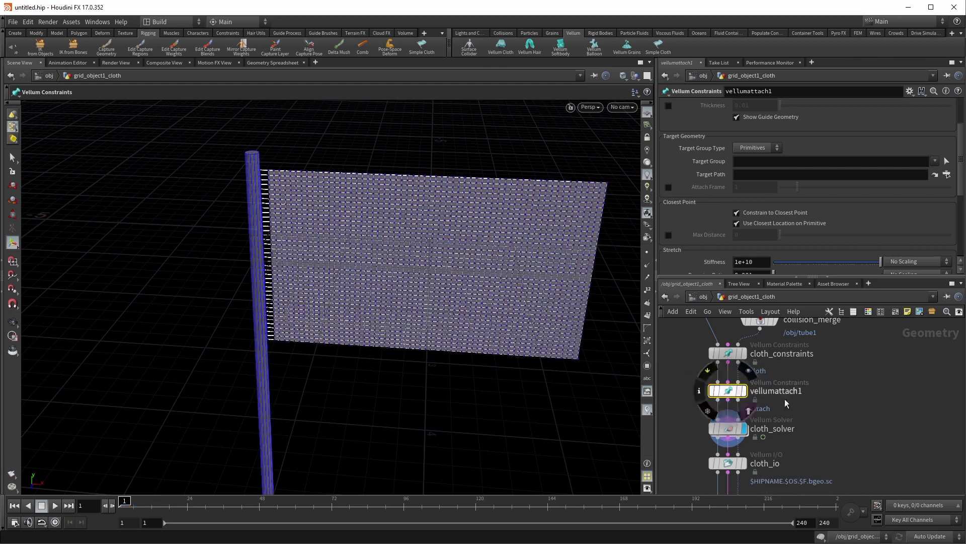
Bypass the vellumattach1 node between cloth_constraints and cloth_solver
scroll(806, 406, "up", 3)
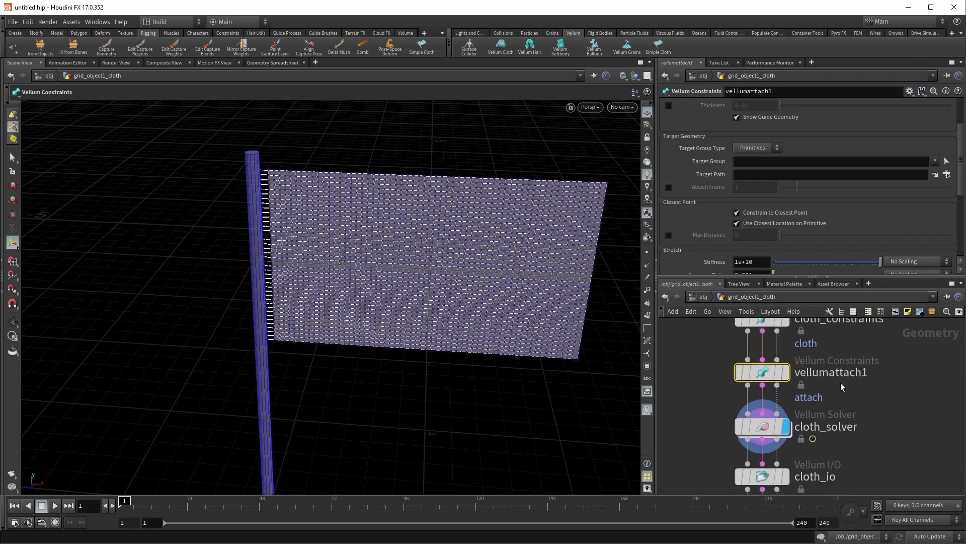
middle_click_drag(698, 357, 710, 366)
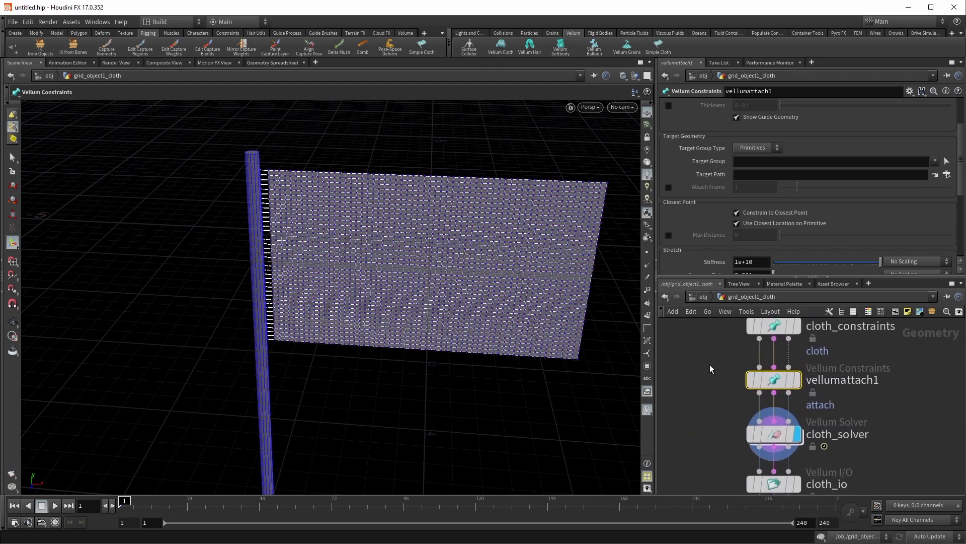
left_click_drag(780, 385, 775, 366)
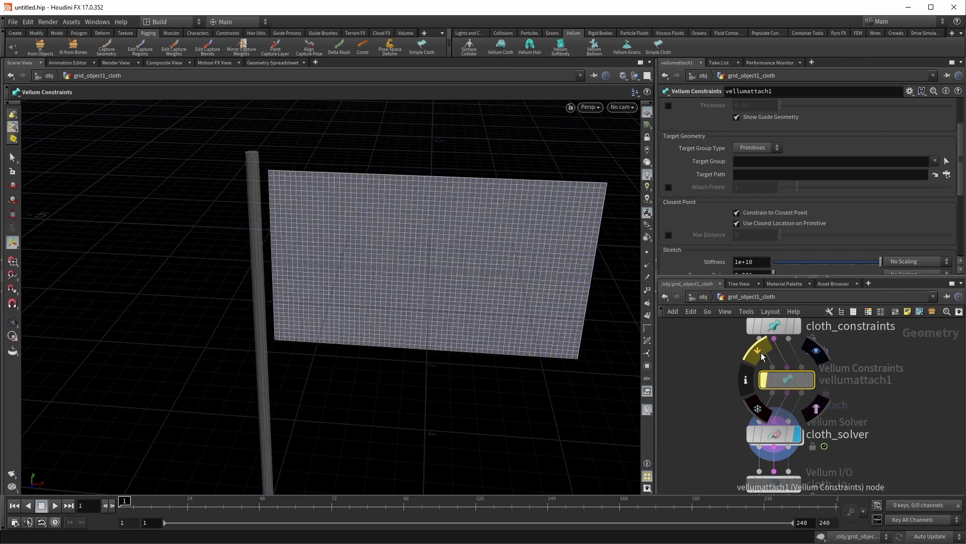
Re-enable the bypassed vellumattach1 node and line it up between cloth_constraints and cloth_solver
left_click(761, 357)
left_click(761, 356)
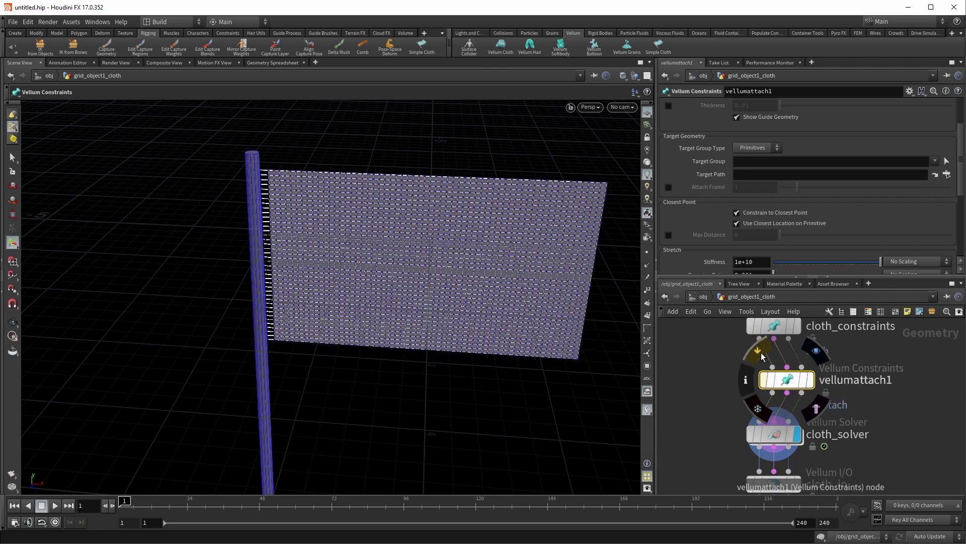
left_click_drag(783, 377, 776, 377)
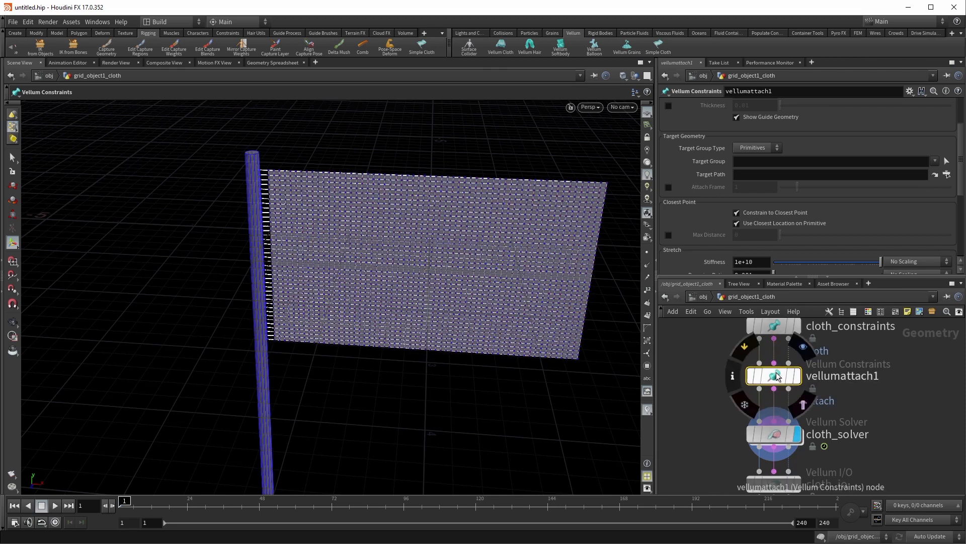
left_click(752, 406)
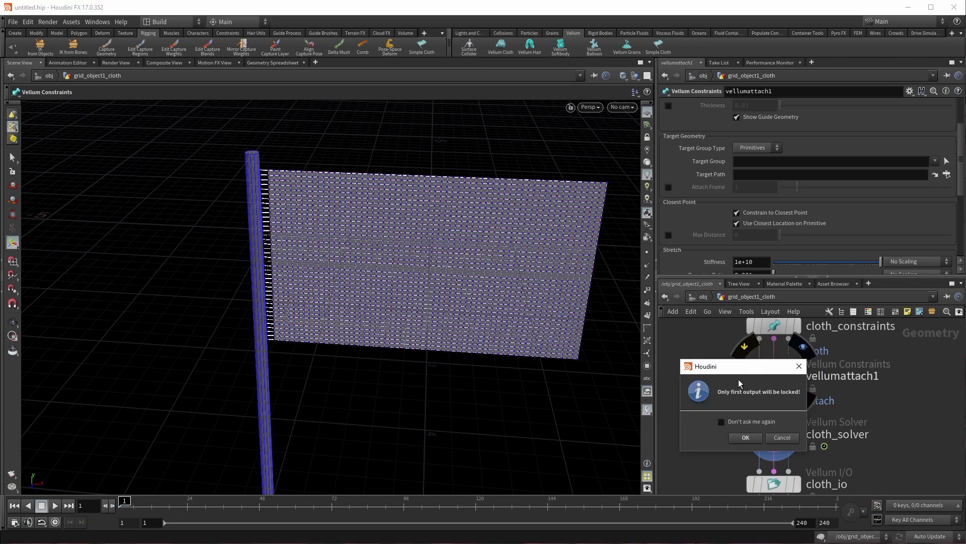
left_click(781, 437)
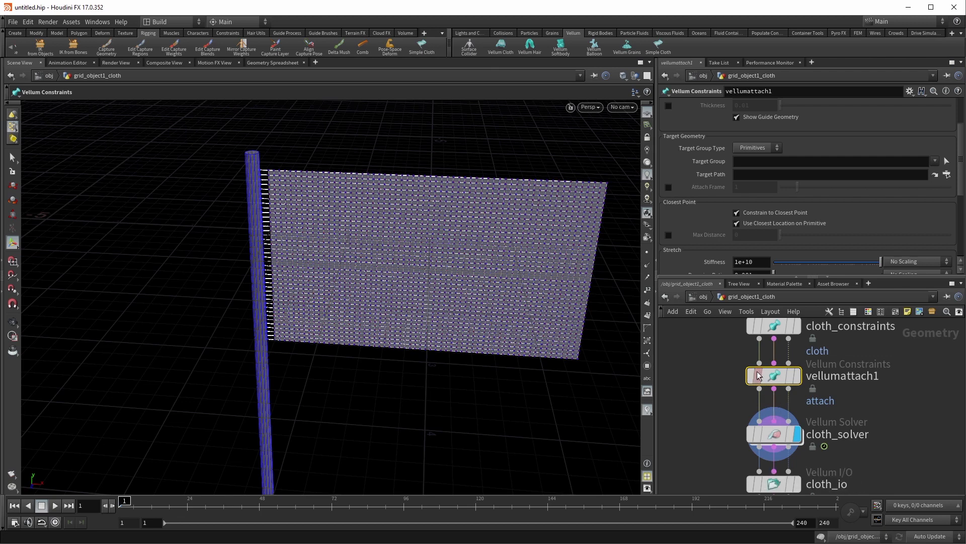
mouse_move(778, 395)
left_click_drag(769, 376, 769, 375)
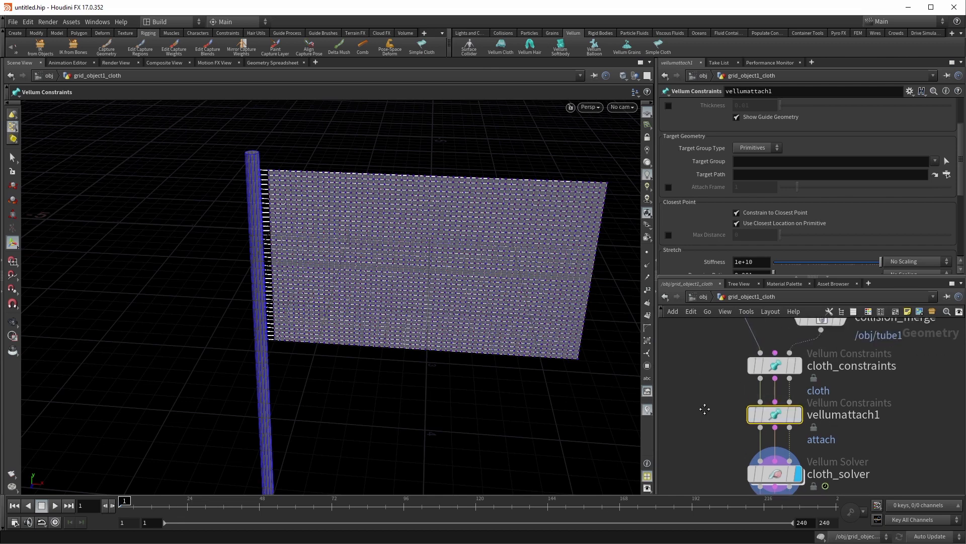
left_click_drag(757, 381, 779, 386)
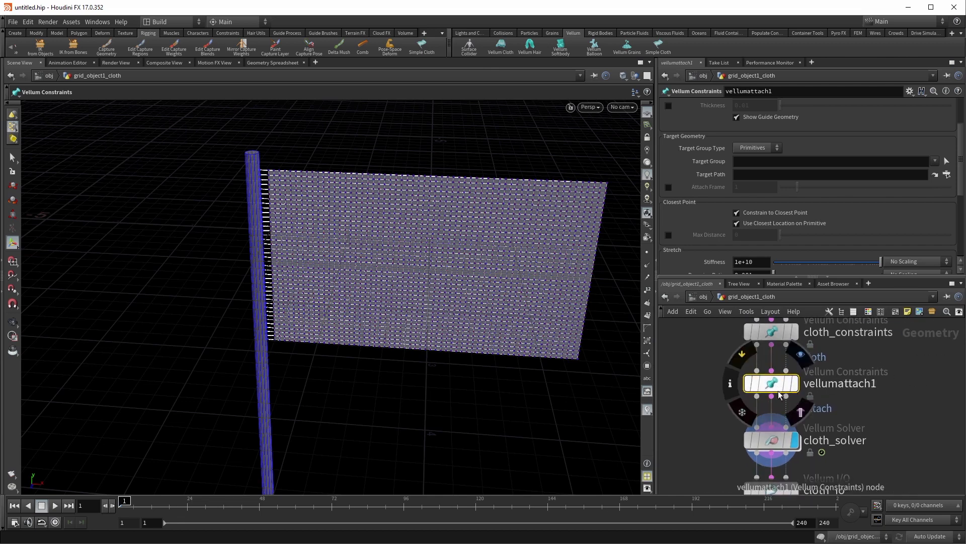
Enable Max Distance on vellumattach1 and set it to 0.12 to limit the attachment to the flag's pole-side edge
key("Escape")
left_click_drag(556, 272, 543, 287)
key("Return")
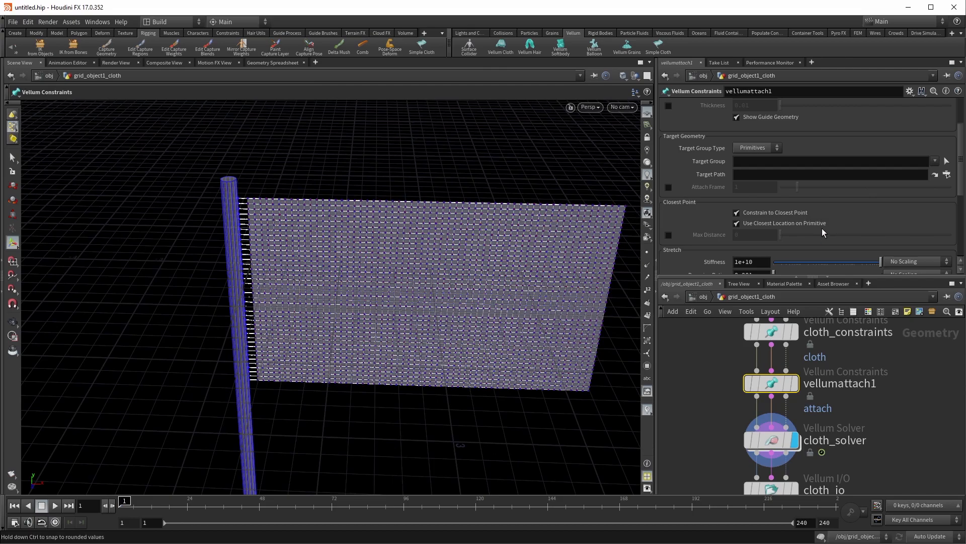
key("Escape")
left_click_drag(485, 276, 362, 225)
key("Return")
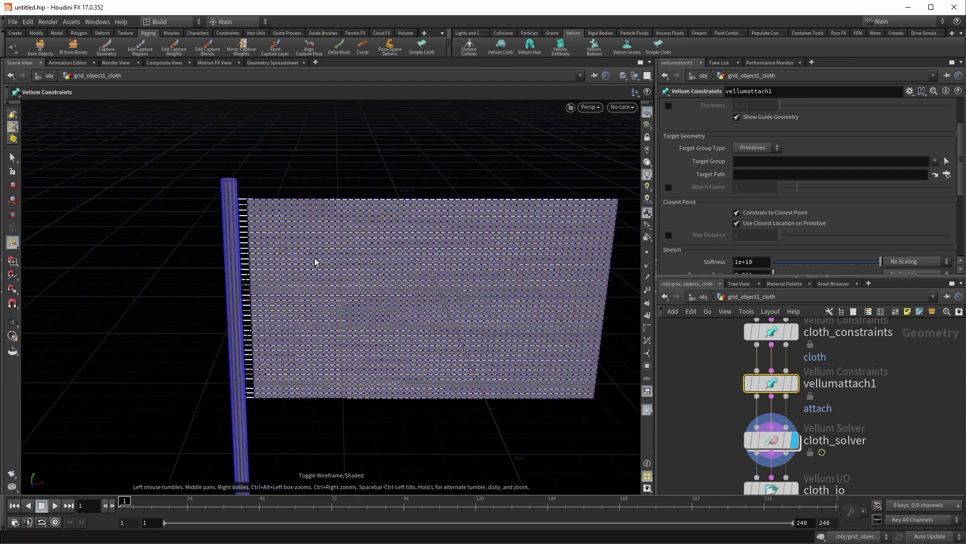
left_click(669, 235)
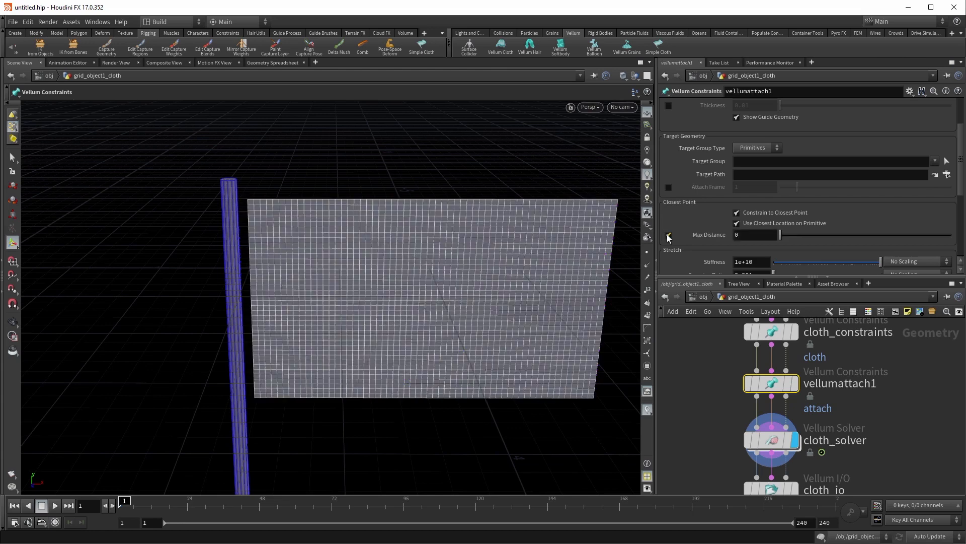
mouse_move(781, 233)
left_mouse_down()
mouse_move(792, 233)
mouse_move(782, 235)
left_mouse_up()
middle_click_drag(314, 308, 361, 286, "alt")
right_click_drag(353, 287, 473, 257, "alt")
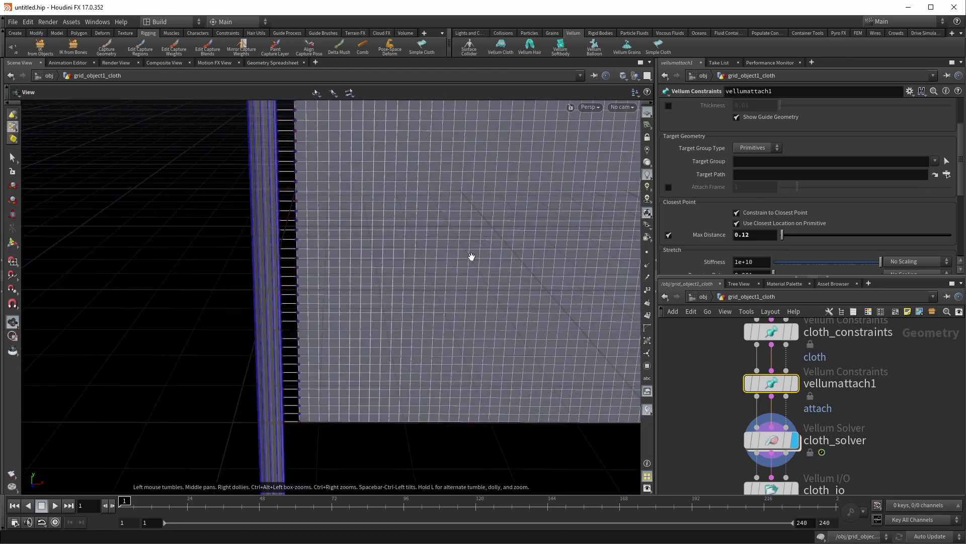
Set the vellumattach1 group type to Points and pick the flag's upper and lower pole-side corner points as its group
left_click_drag(472, 257, 461, 290, "alt")
scroll(710, 234, "up", 3)
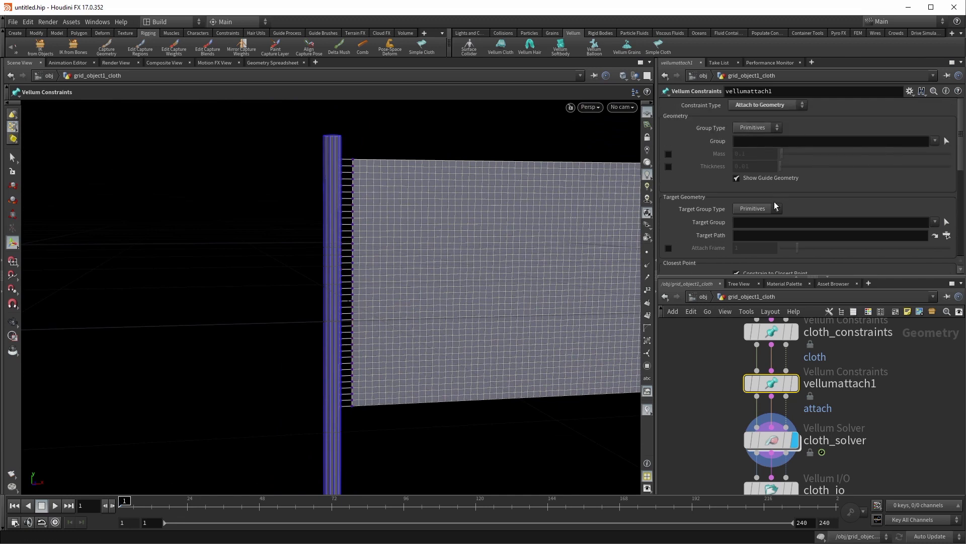
left_click(758, 128)
left_click(754, 151)
left_click(945, 142)
left_click_drag(349, 144, 356, 189)
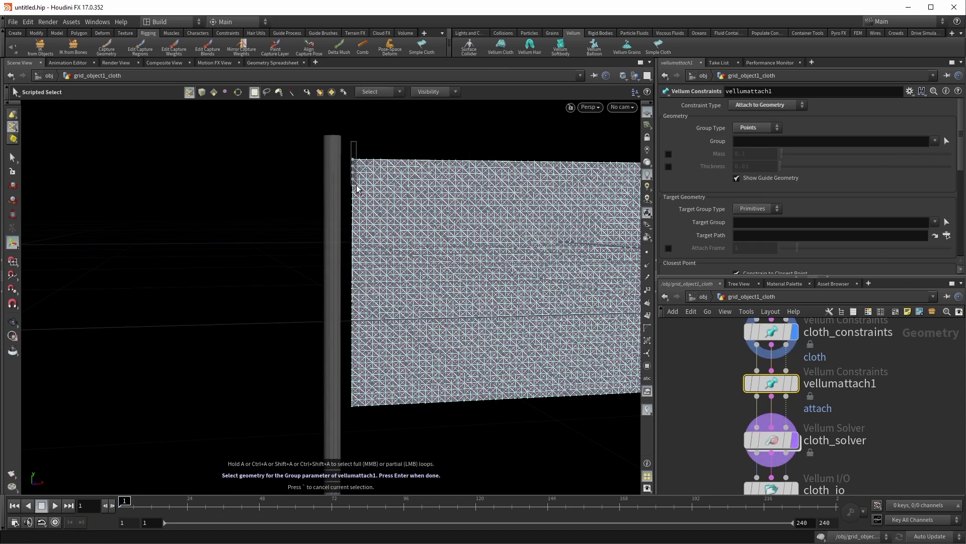
left_click_drag(351, 428, 356, 382, "shift")
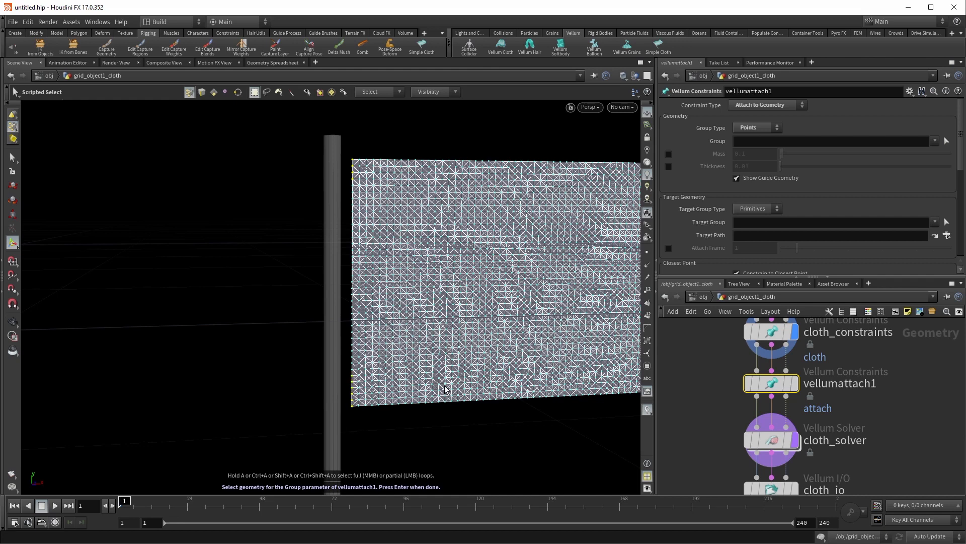
key("Return")
left_click_drag(474, 308, 292, 242)
scroll(695, 398, "down", 5)
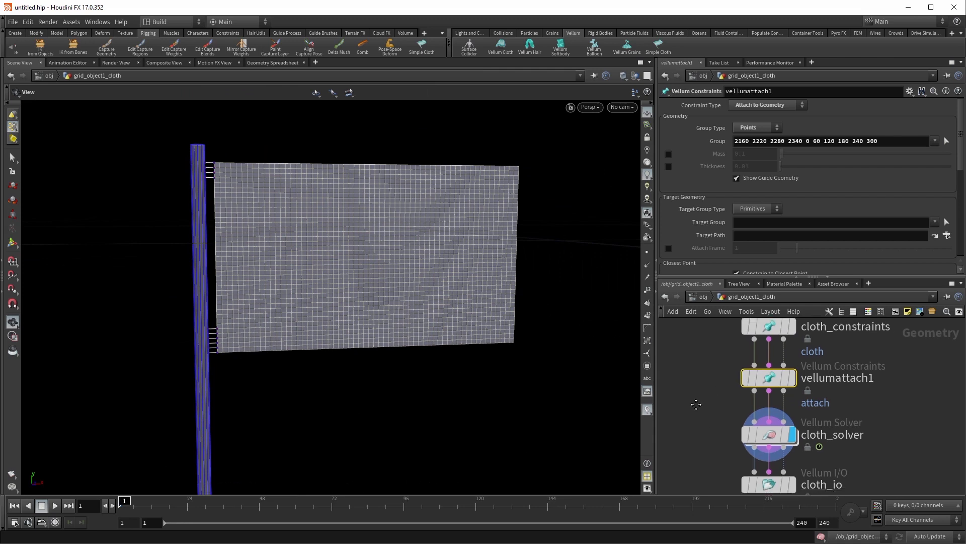
Examine the cloth_constraints parameters, then the constraint types, target geometry, closest point and stretch settings of vellumattach1
scroll(690, 342, "up", 3)
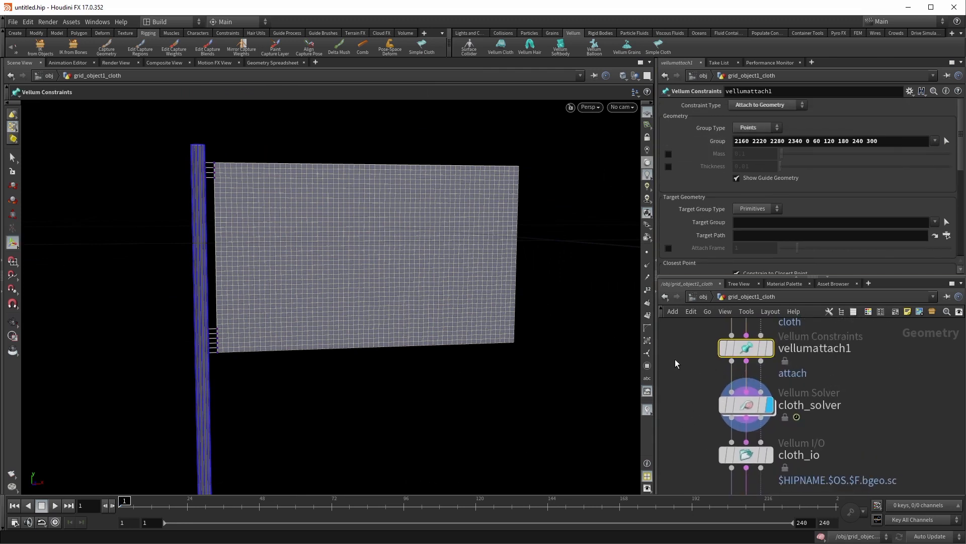
scroll(685, 388, "up", 3)
left_click_drag(699, 399, 801, 370)
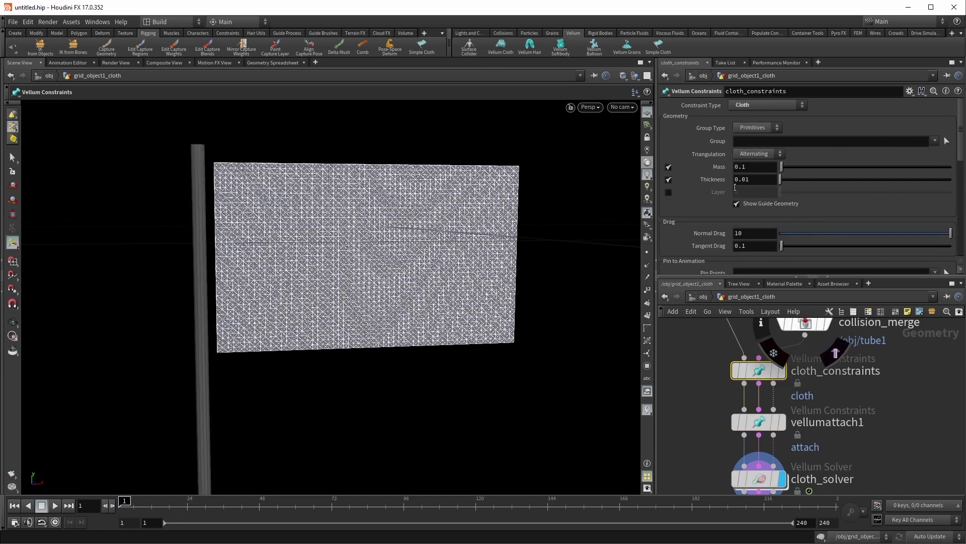
left_click_drag(694, 397, 800, 431)
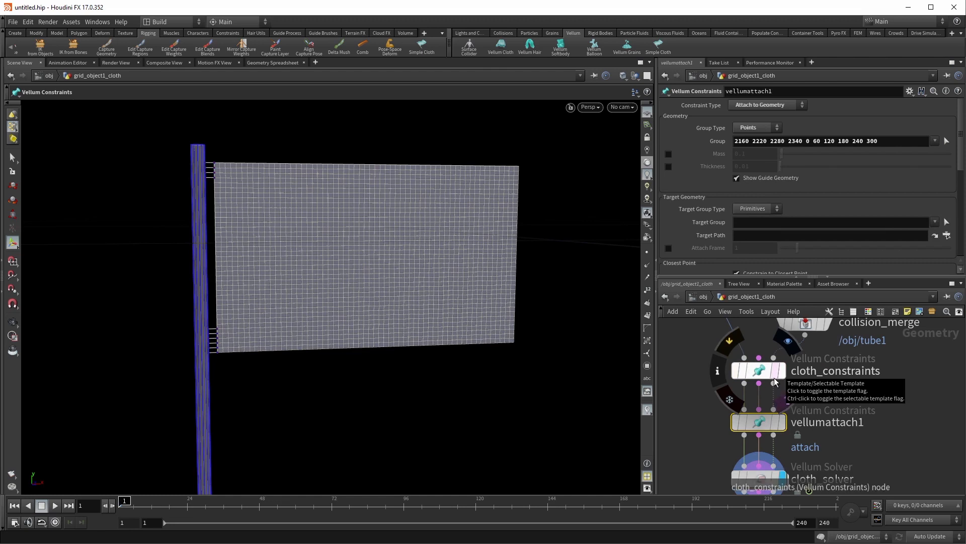
left_click(758, 106)
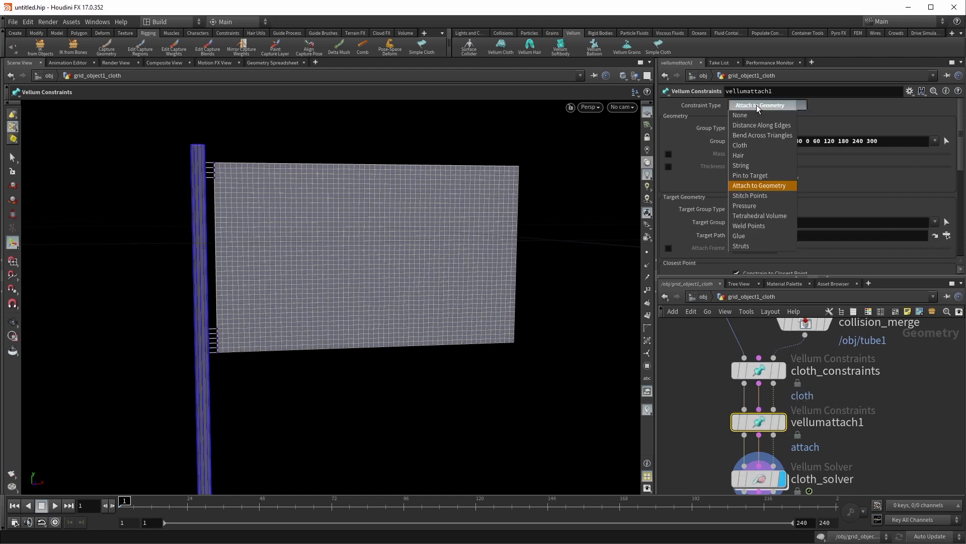
left_click(680, 101)
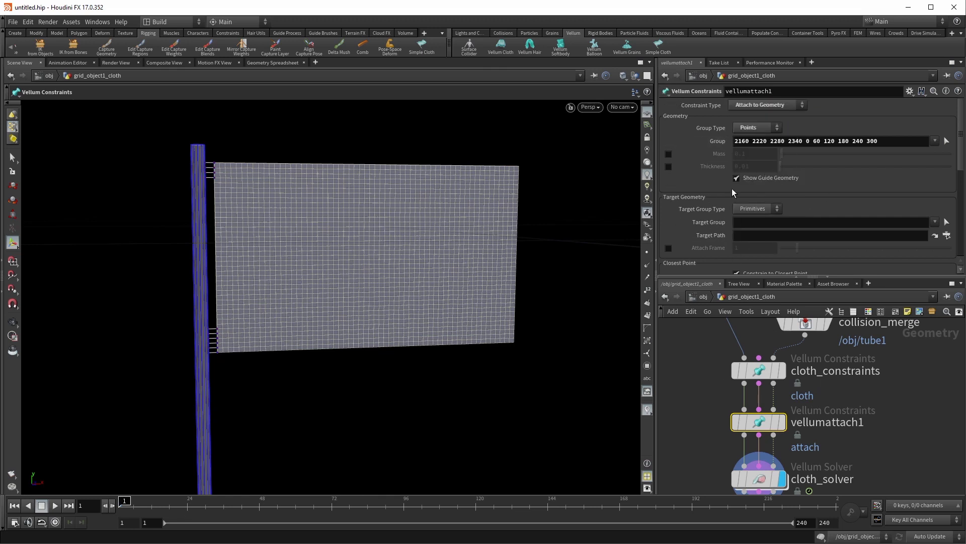
scroll(714, 214, "down", 3)
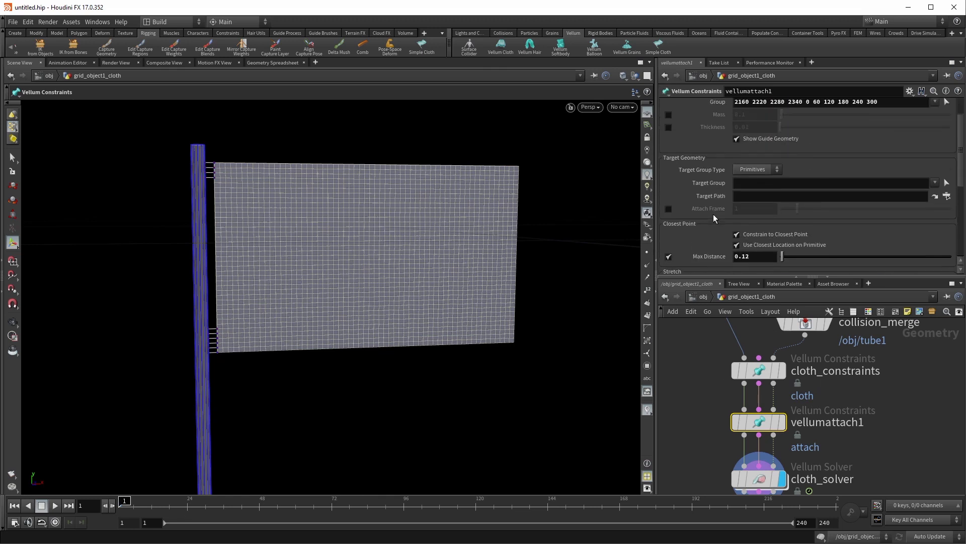
scroll(713, 213, "up", 3)
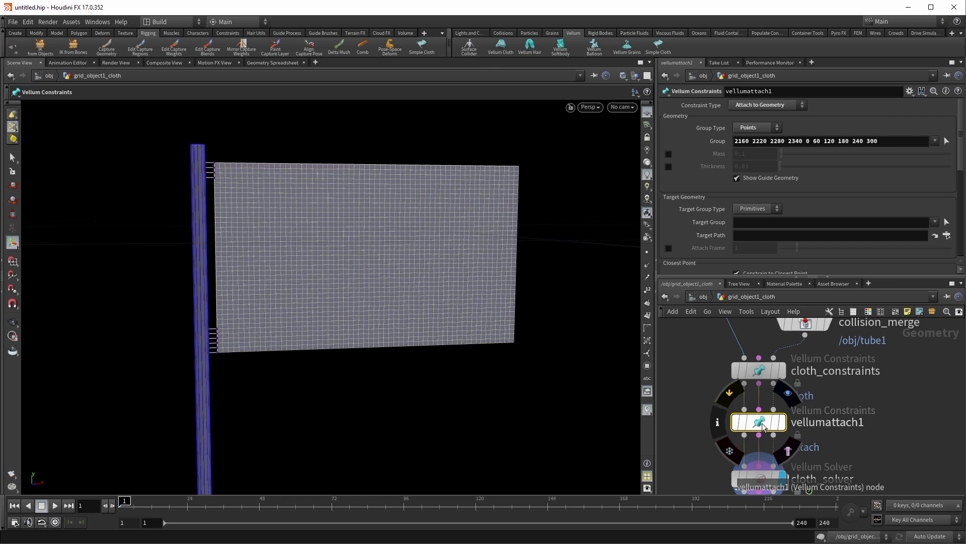
scroll(731, 196, "down", 3)
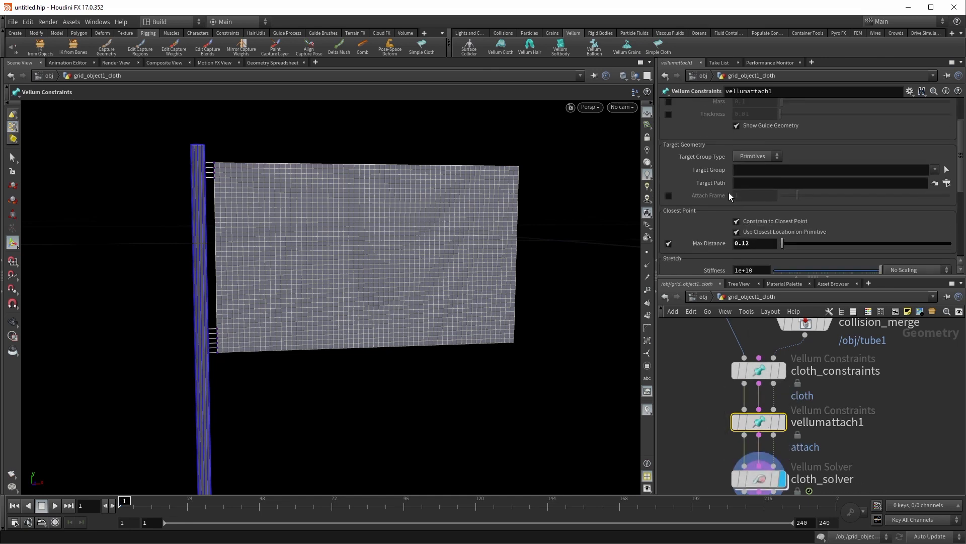
scroll(730, 196, "down", 3)
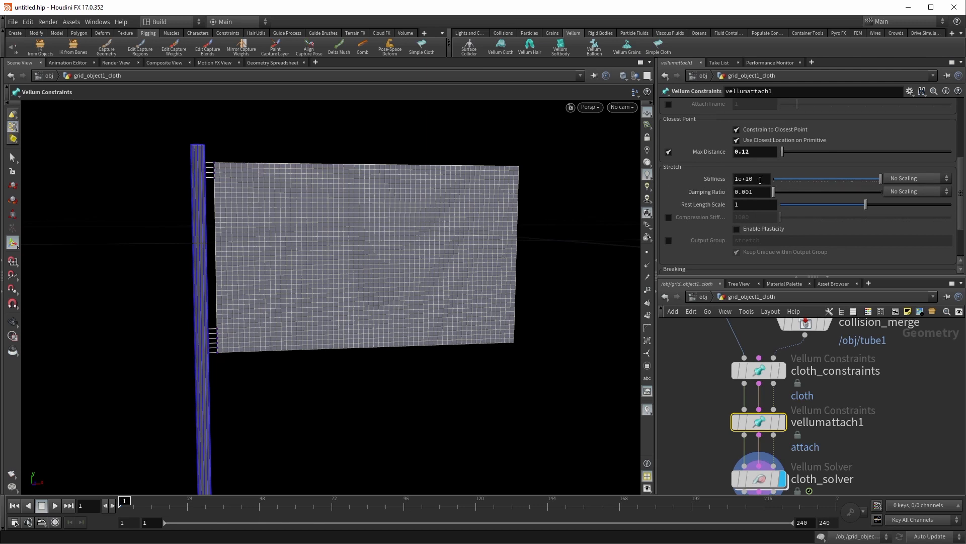
Play the simulation of the flag attached to the pole by its corners and return to the first frame
middle_click_drag(705, 424, 701, 376)
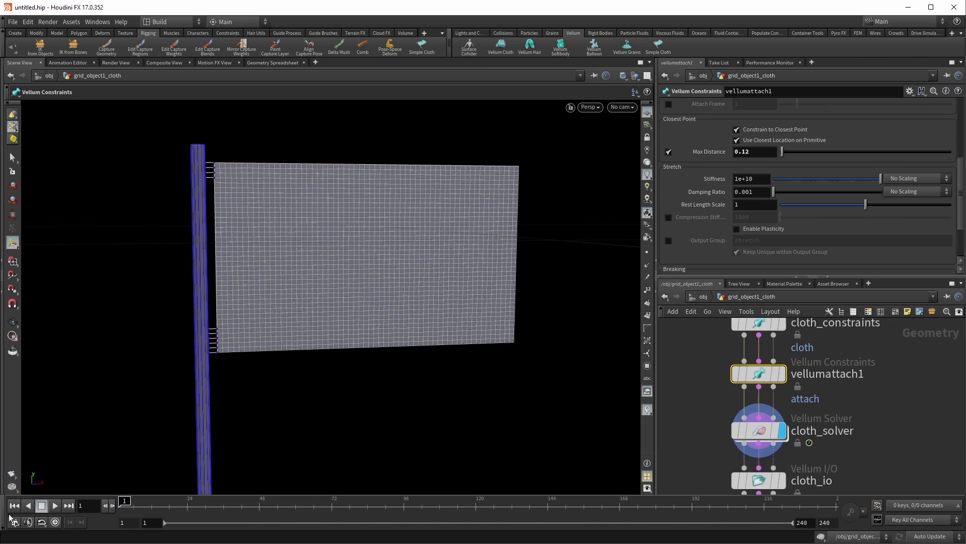
left_click(52, 507)
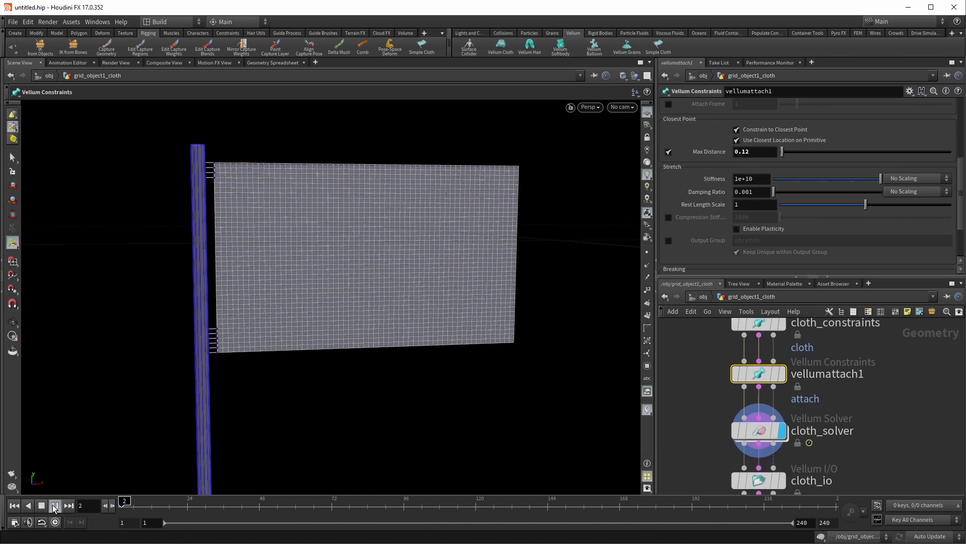
left_click(711, 422)
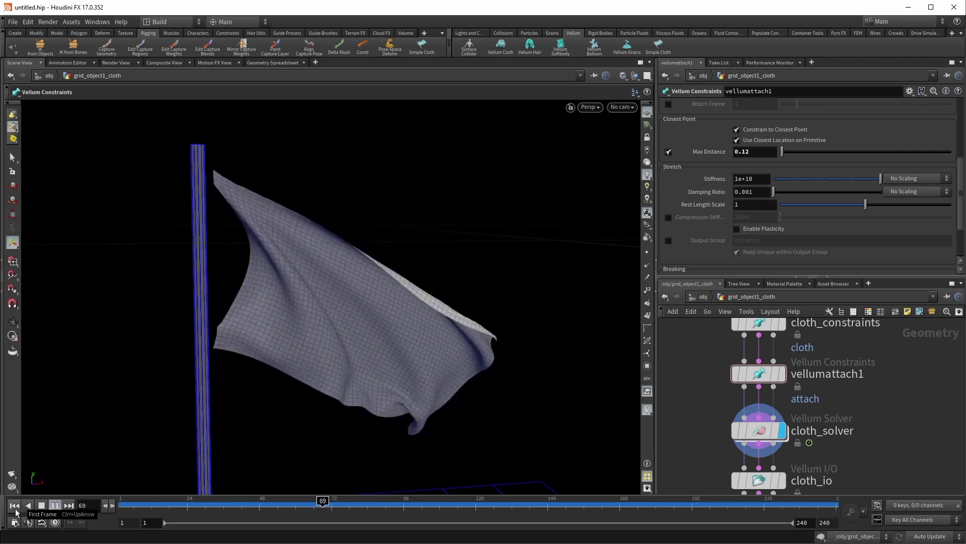
left_click(15, 506)
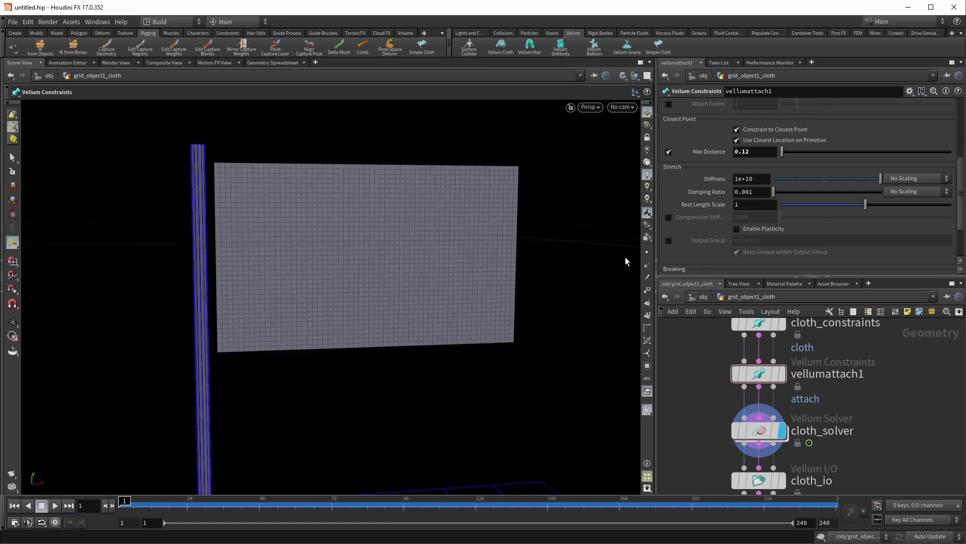
Enable Compression Stiffness on vellumattach1 with a value of 10, replay the flag simulation and return to the first frame
scroll(720, 213, "down", 5)
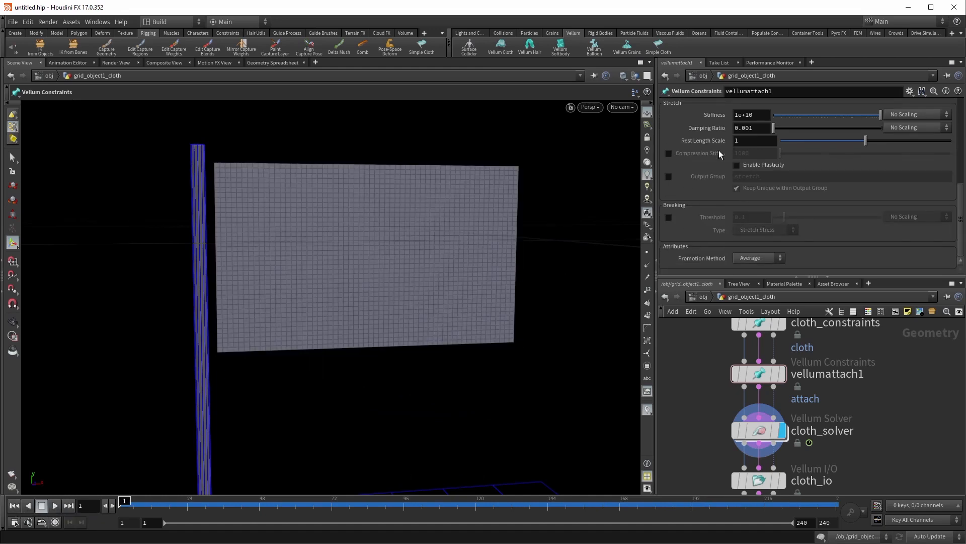
left_click(668, 153)
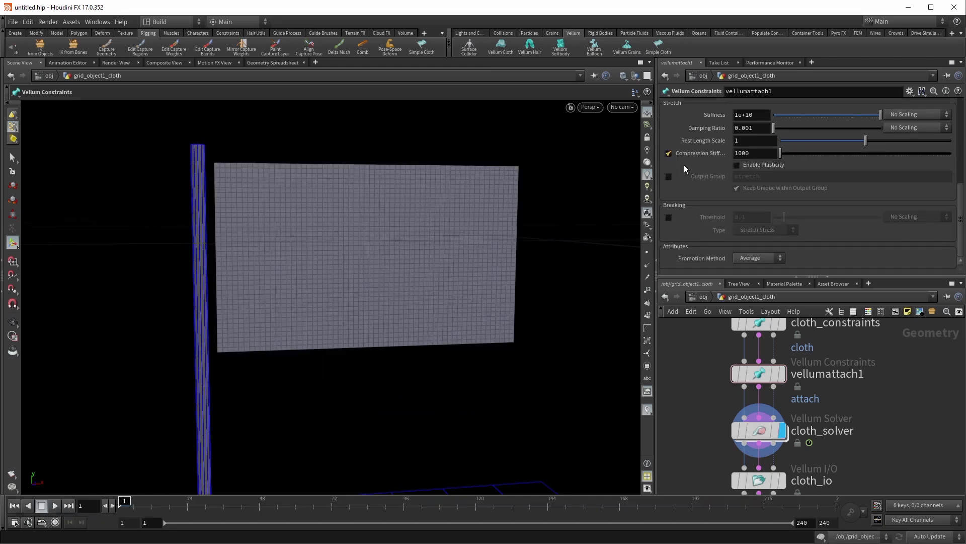
scroll(693, 222, "up", 4)
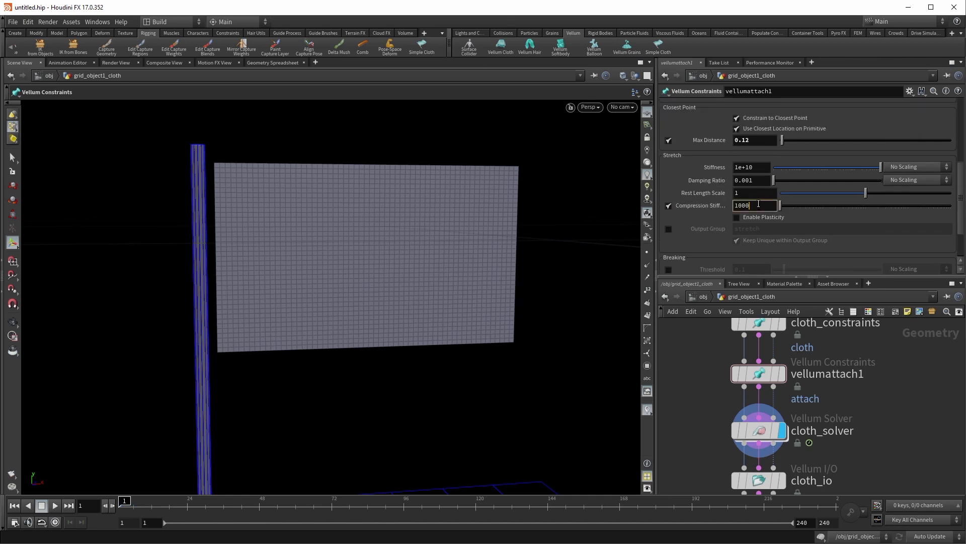
key("Return")
left_click(56, 506)
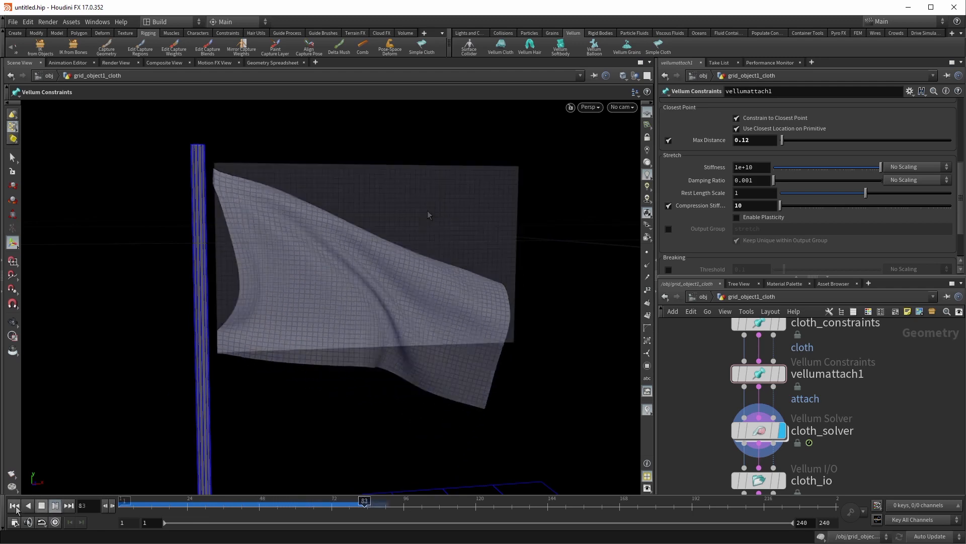
right_click_drag(430, 213, 424, 243)
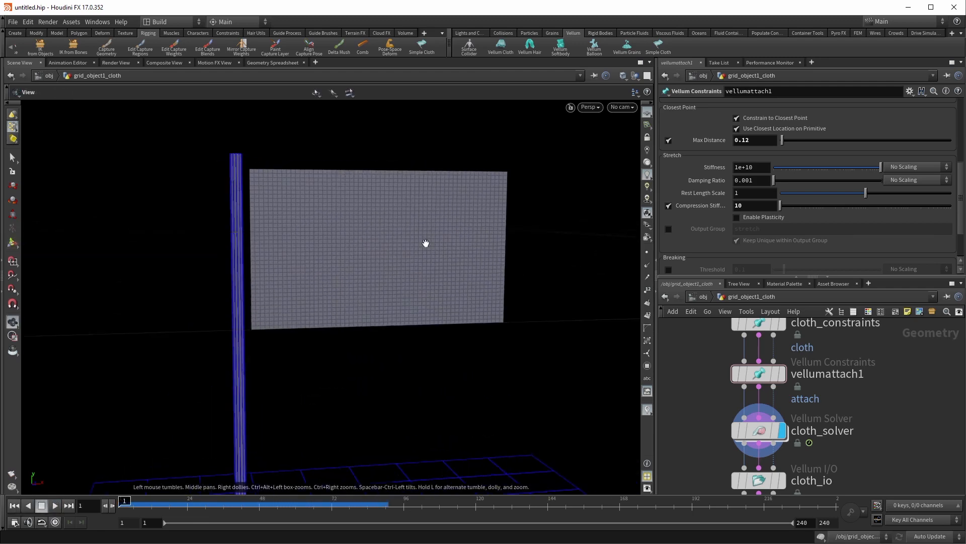
Set the stretch rest length scale of vellumattach1 to 0, play the flag simulation and return to the first frame
middle_click_drag(425, 244, 419, 280)
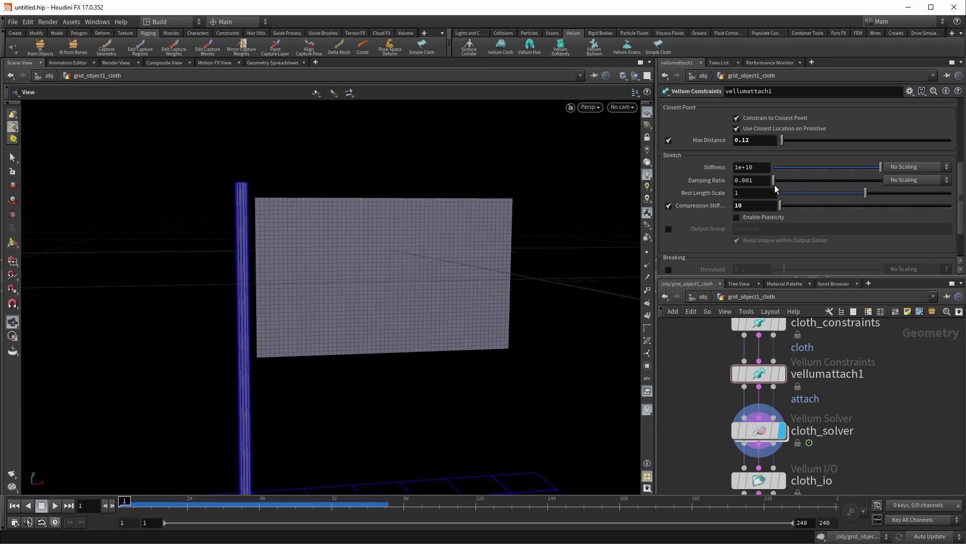
left_click_drag(818, 191, 778, 196)
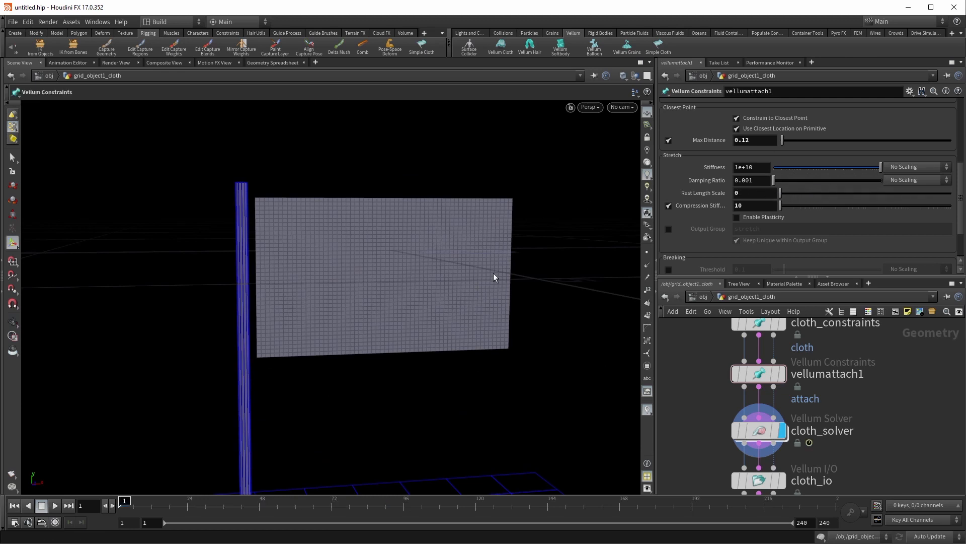
left_click(55, 505)
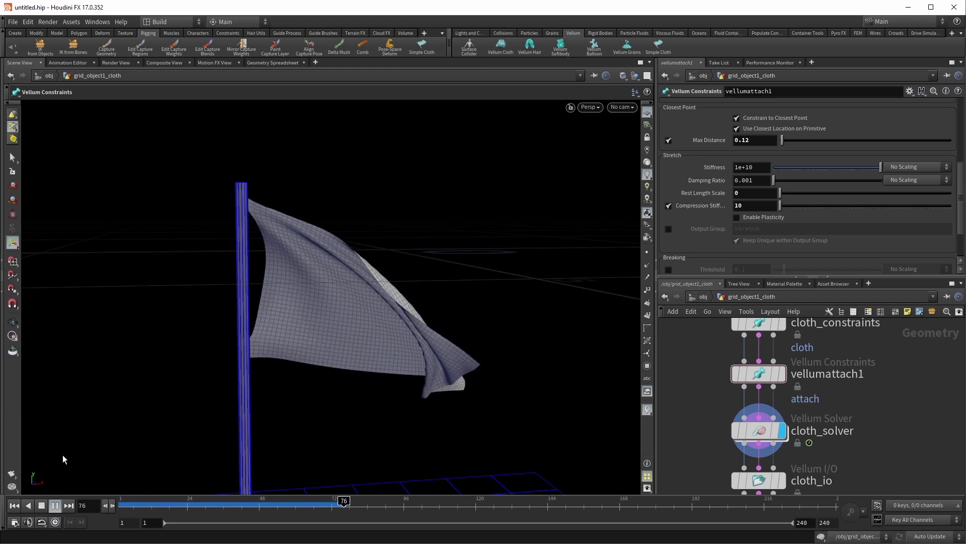
left_click(18, 507)
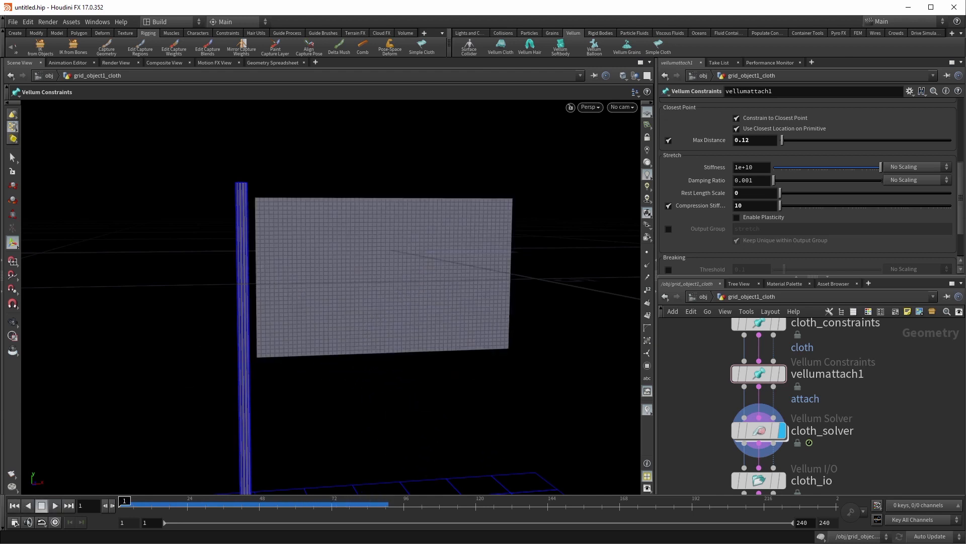
Set the stretch stiffness of the vellumattach1 constraint to 100
left_click(811, 168)
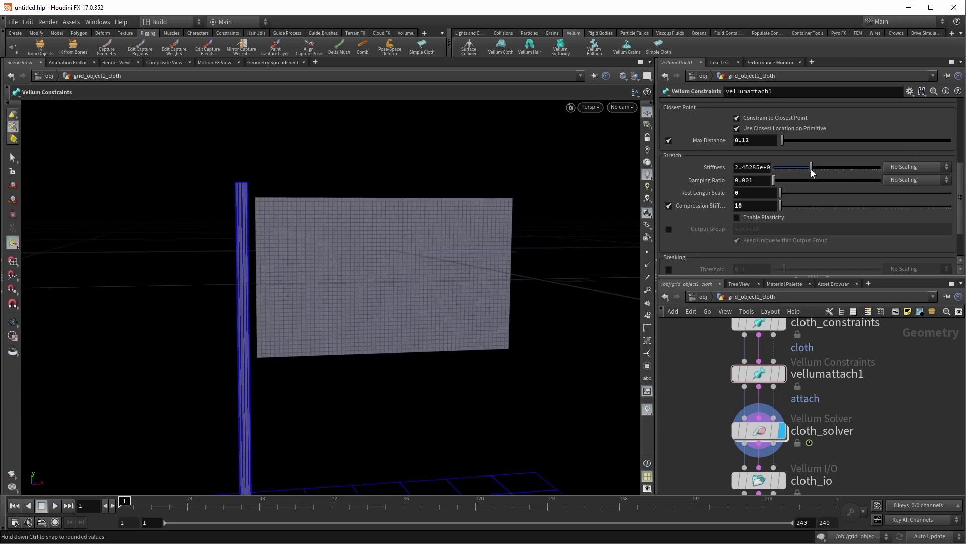
double_click(768, 168)
type("100")
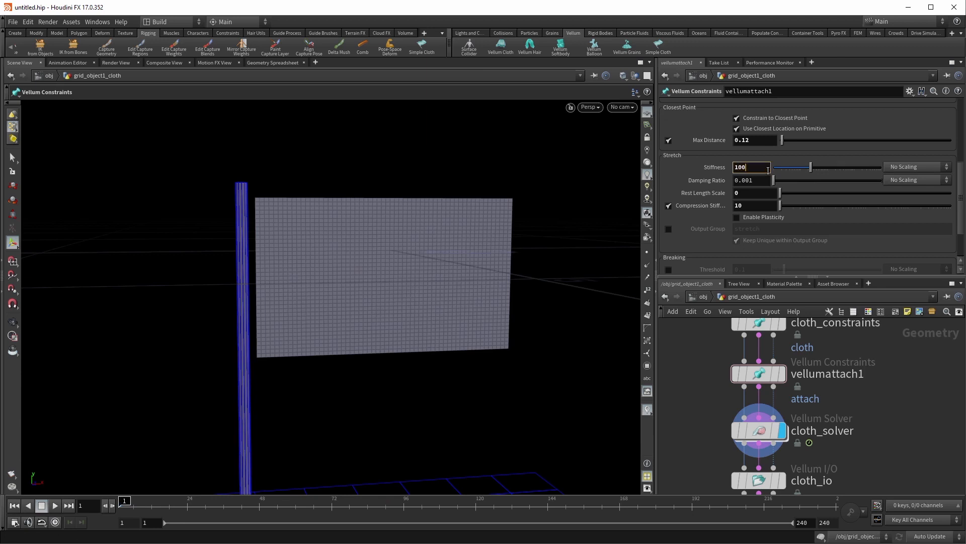
key("Return")
Play the flag simulation to check how the cloth hangs from the pole, and stop it at frame 213
left_click(60, 505)
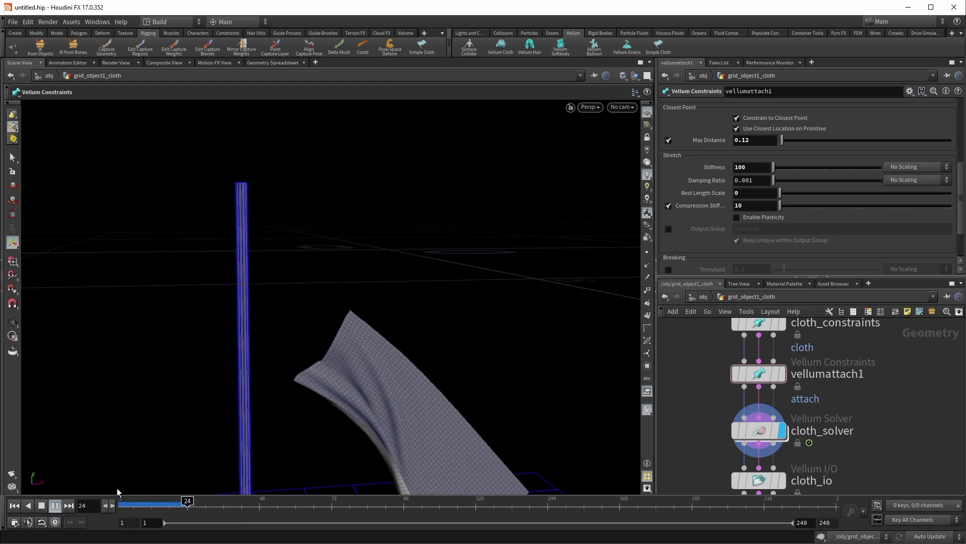
right_click_drag(395, 410, 348, 376, "alt")
middle_click_drag(349, 376, 430, 364, "alt")
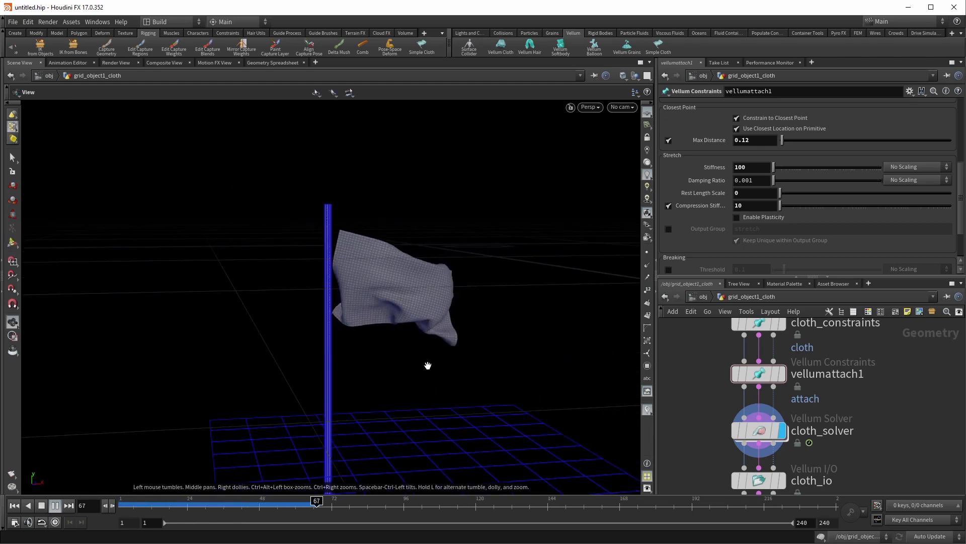
left_click_drag(517, 302, 496, 338)
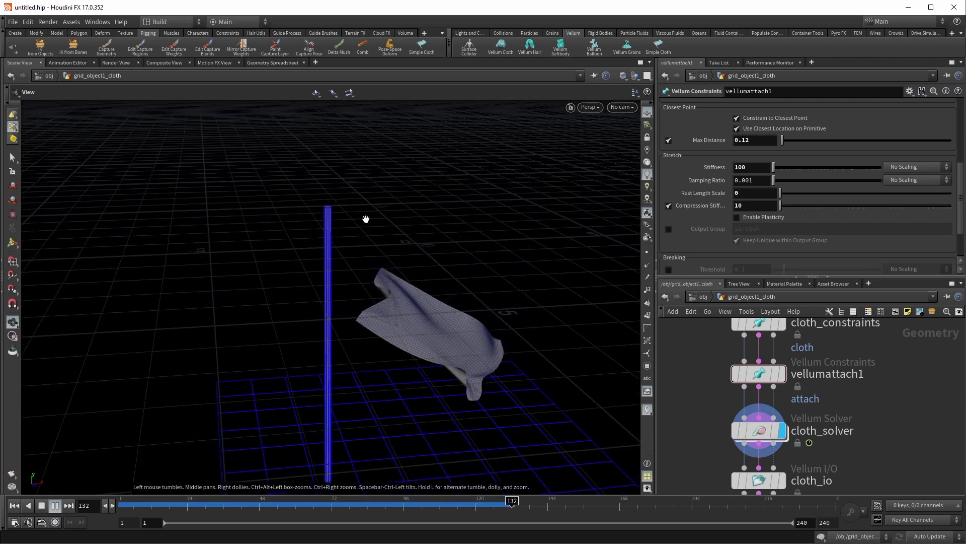
key("Return")
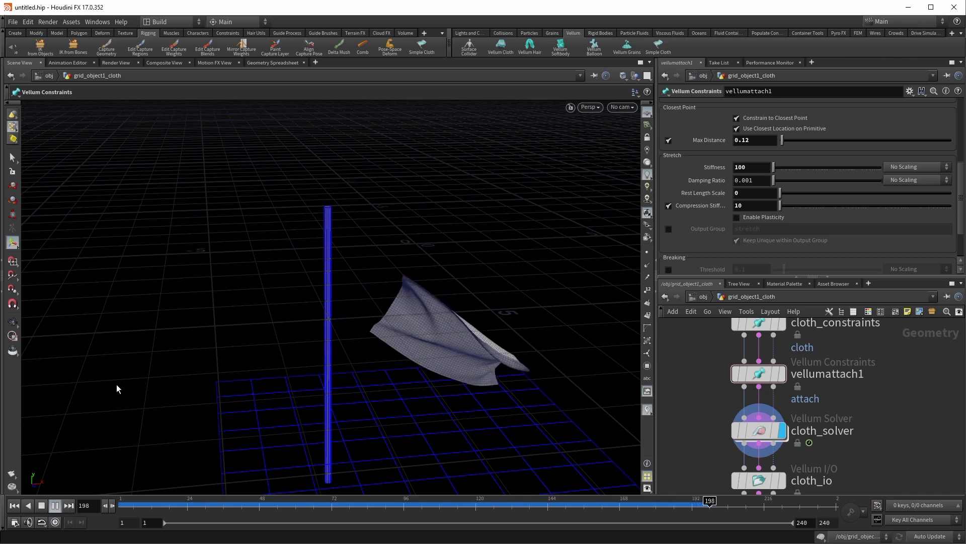
left_click(42, 504)
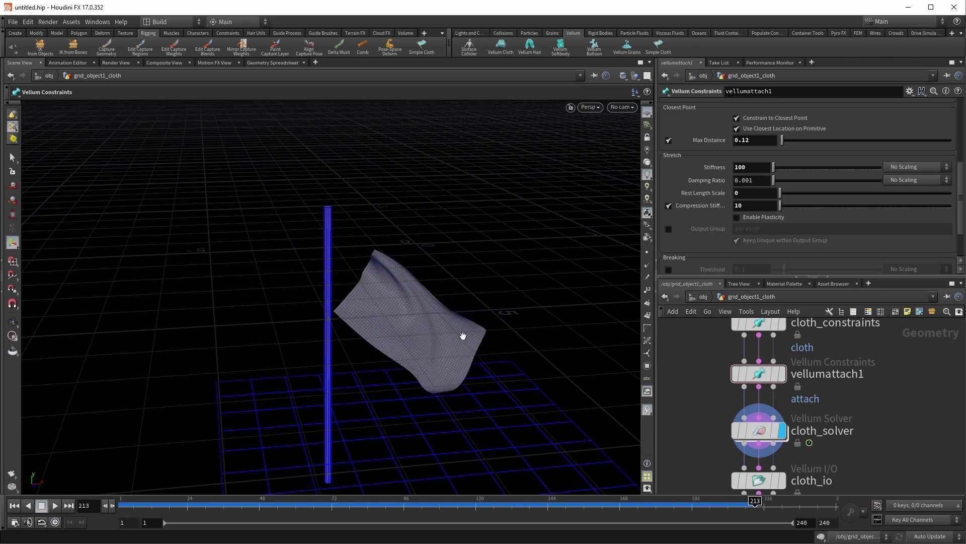
Select the cloth_solver node and show its Solver settings for iterations and collisions
middle_click_drag(463, 336, 405, 266, "alt")
middle_click_drag(709, 353, 689, 440)
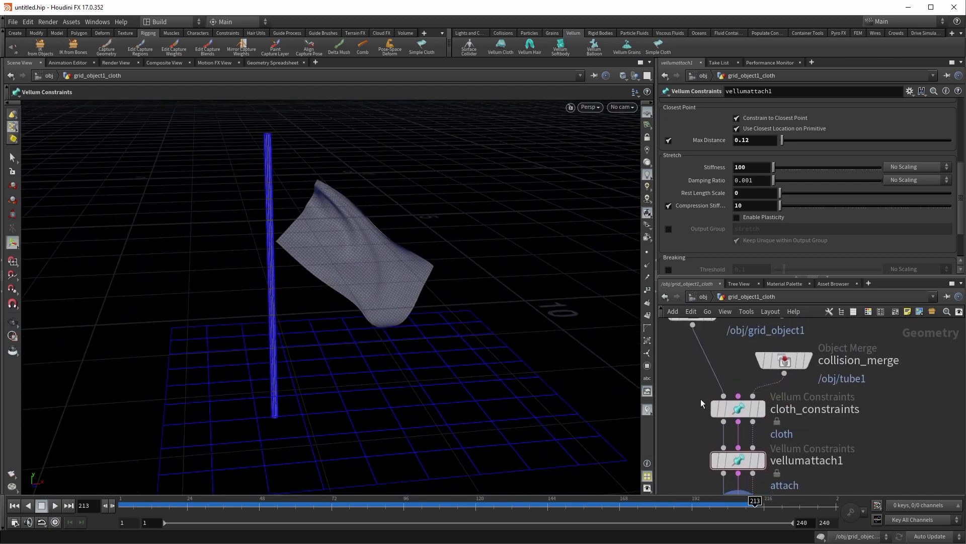
scroll(701, 403, "down", 3)
middle_click_drag(815, 427, 841, 353)
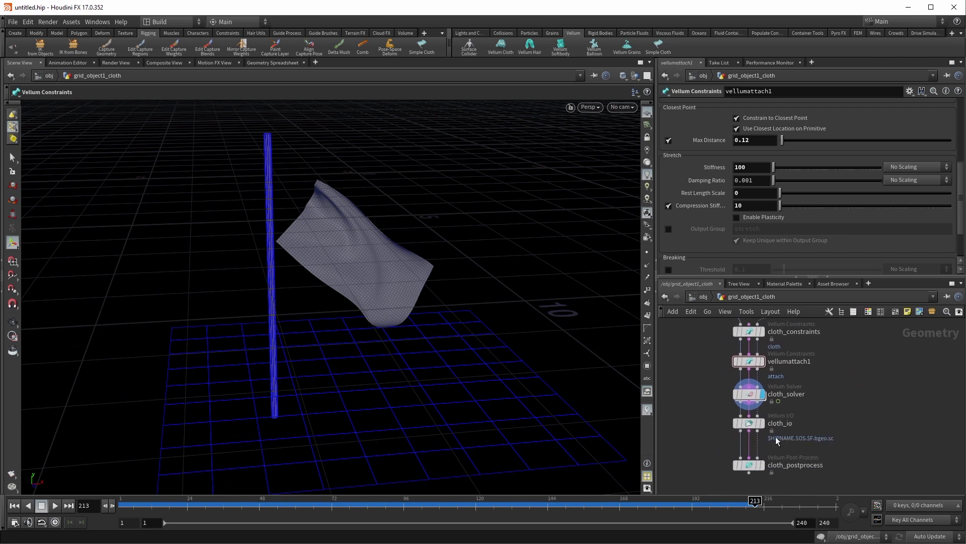
left_click_drag(740, 419, 740, 424)
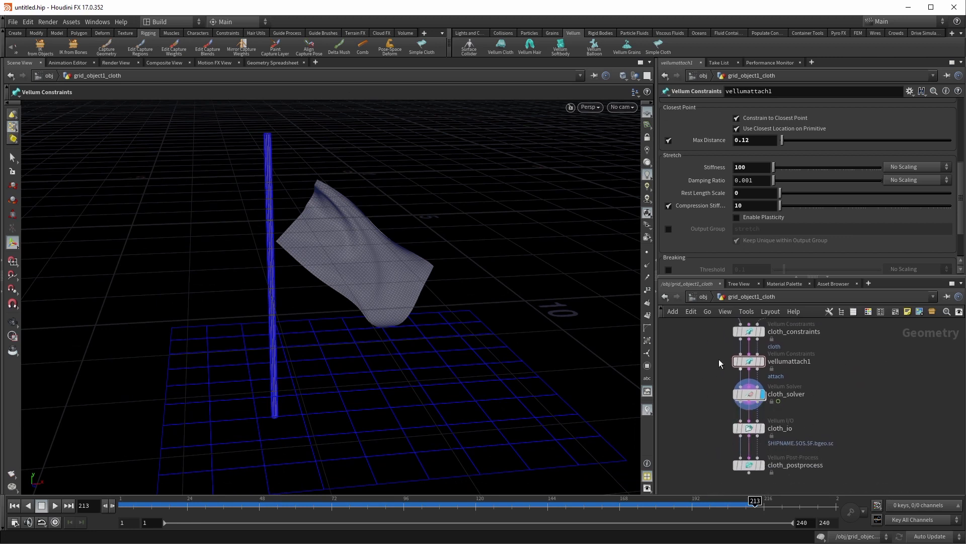
scroll(794, 421, "up", 2)
middle_click_drag(795, 420, 835, 417)
left_click_drag(705, 363, 819, 398)
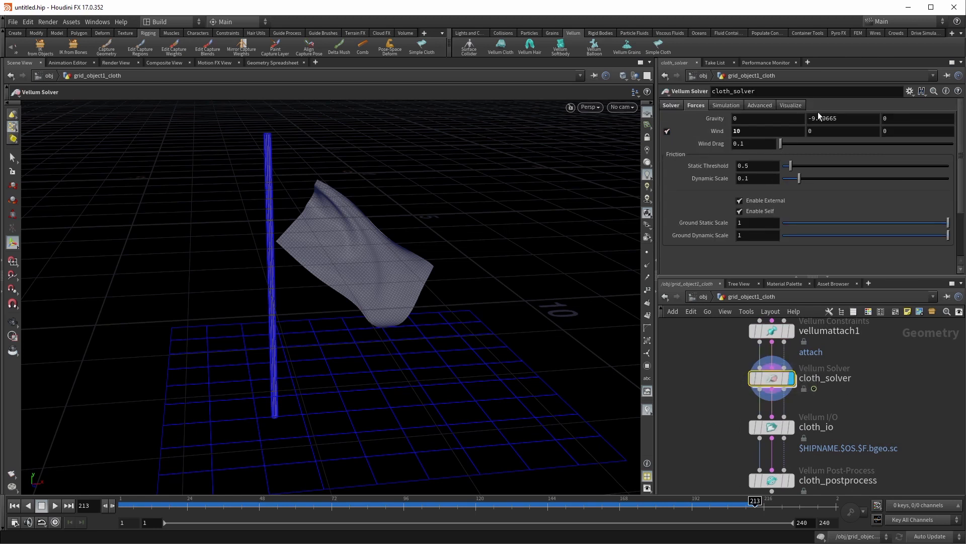
left_click(671, 107)
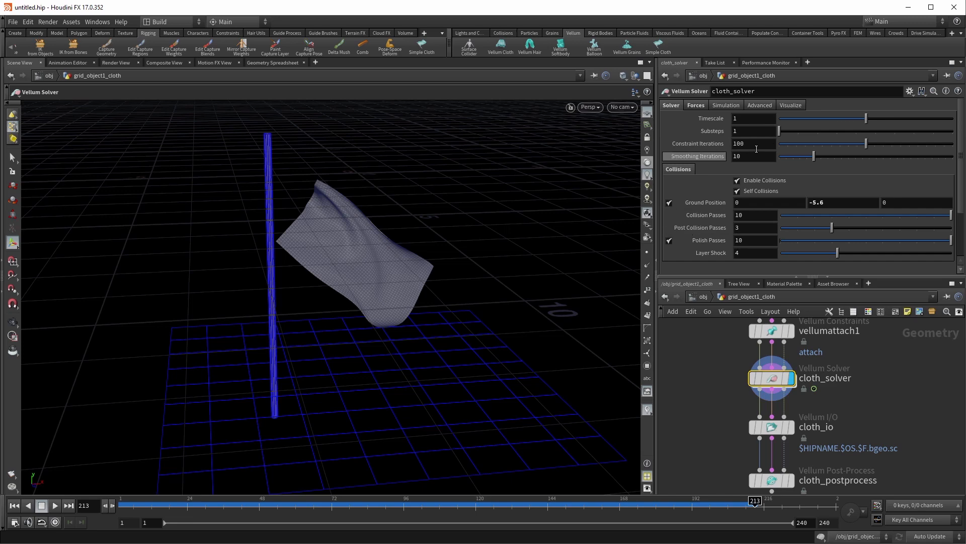
Try adding a DOP I/O node beside cloth_io, and undo its creation
left_click(824, 434)
middle_click_drag(872, 404, 806, 387)
key("Tab")
type("dopio")
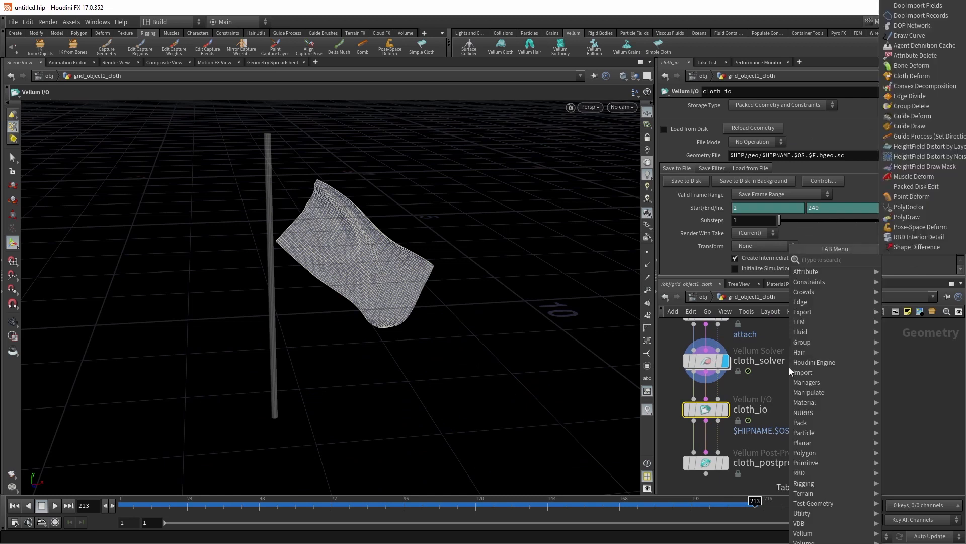
key("Return")
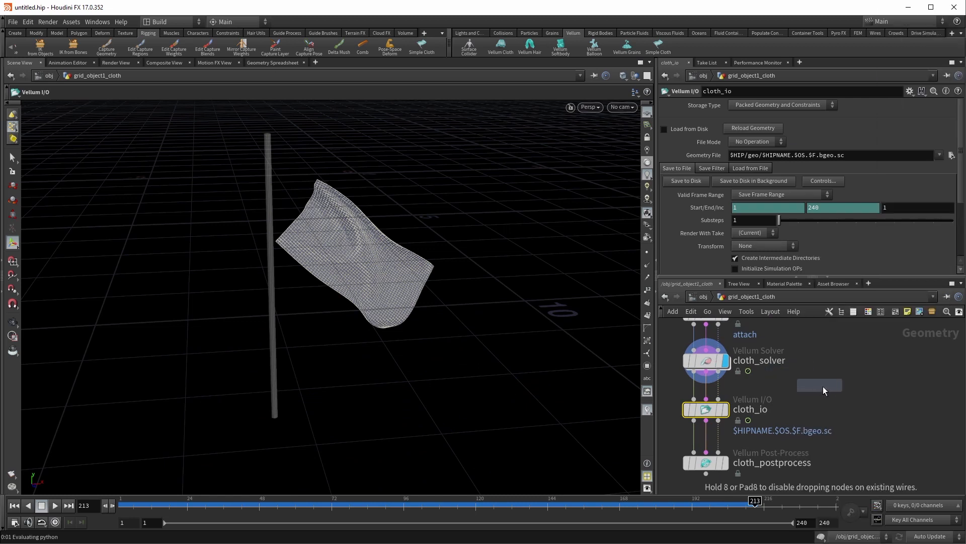
left_click(826, 386)
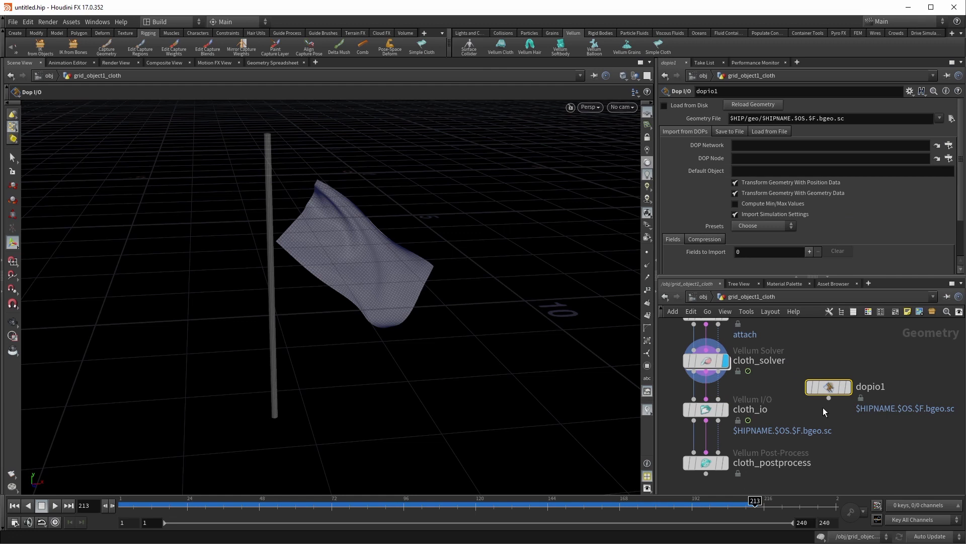
key("ctrl+z")
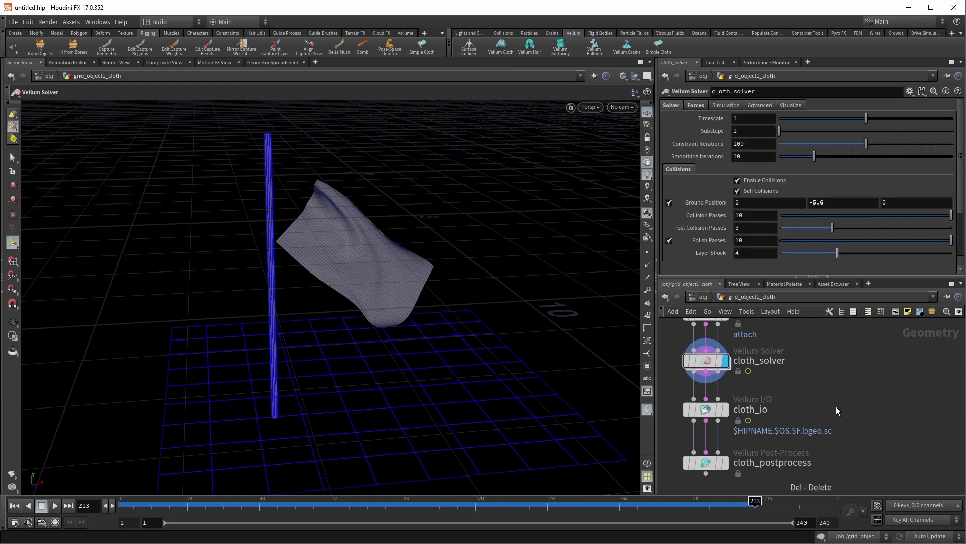
Examine the cloth_io node's storage type options and caching settings, comparing with the cloth_solver node
middle_click_drag(835, 406, 880, 393)
left_click(755, 403)
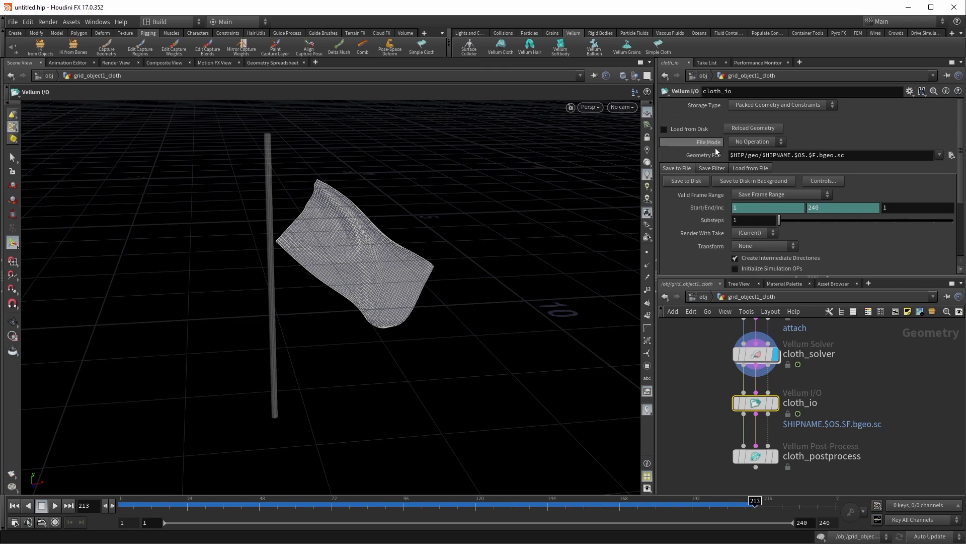
left_click(740, 106)
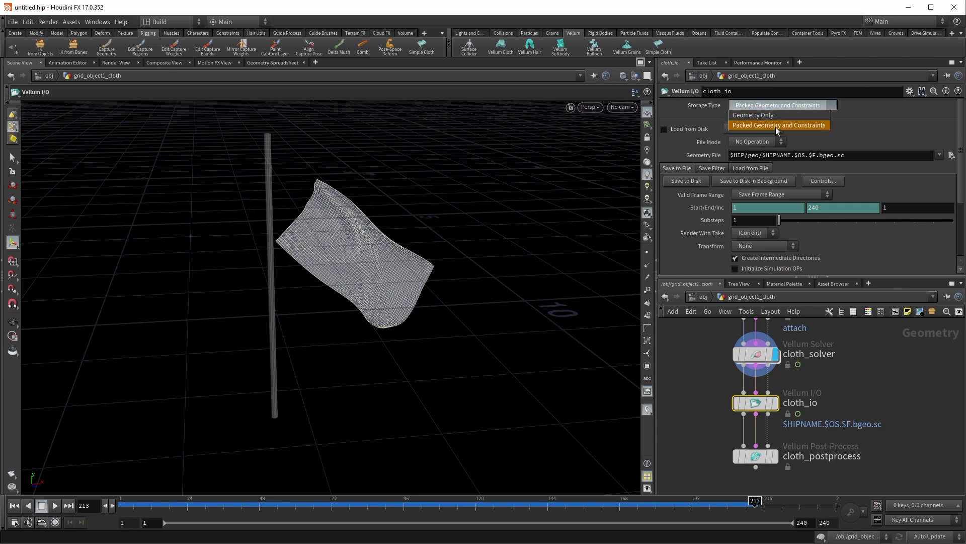
left_click(871, 131)
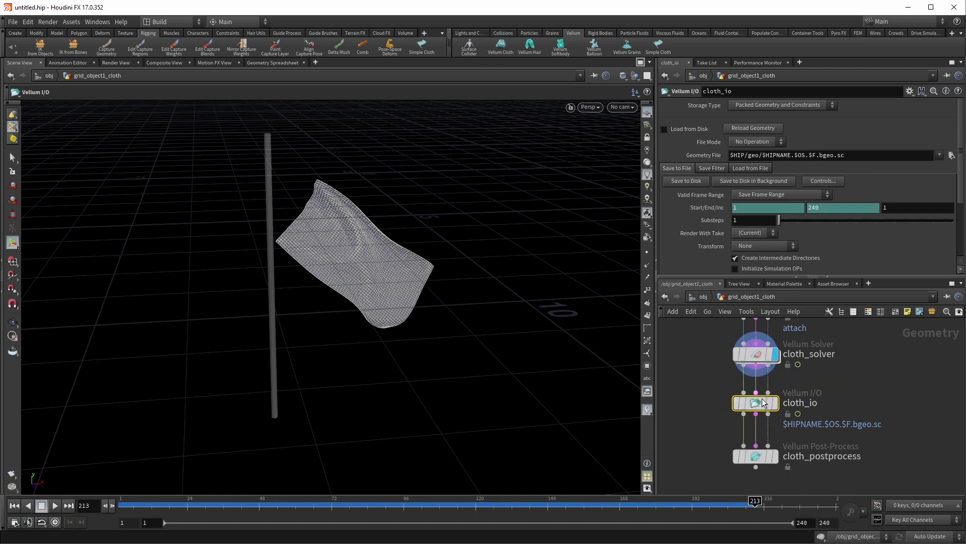
left_click(756, 358)
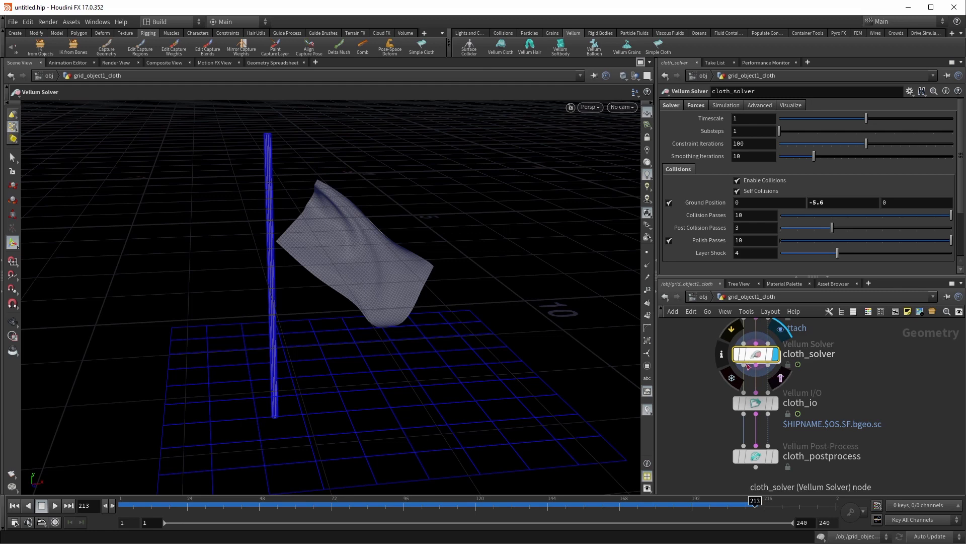
left_click(755, 402)
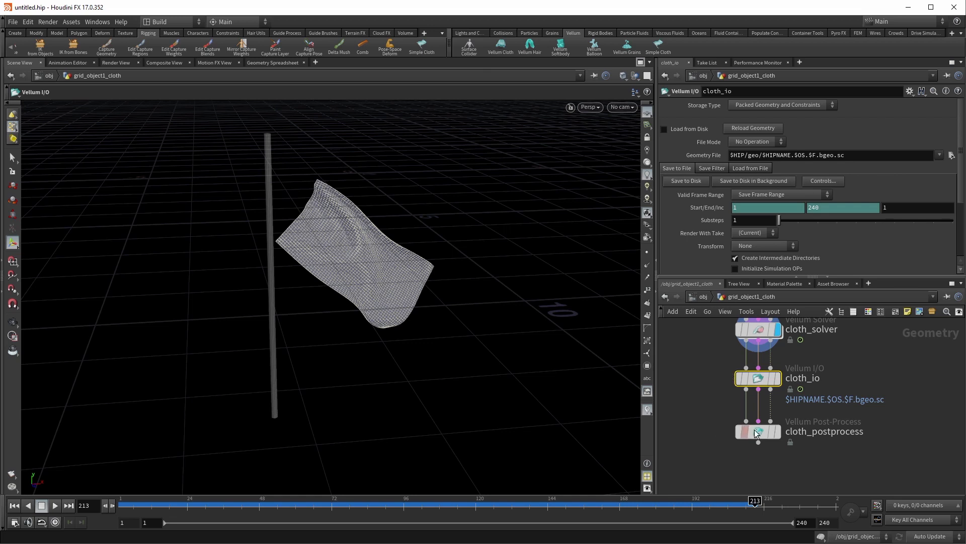
Set the display flag on the cloth_postprocess node and select it to show its parameters
mouse_move(768, 436)
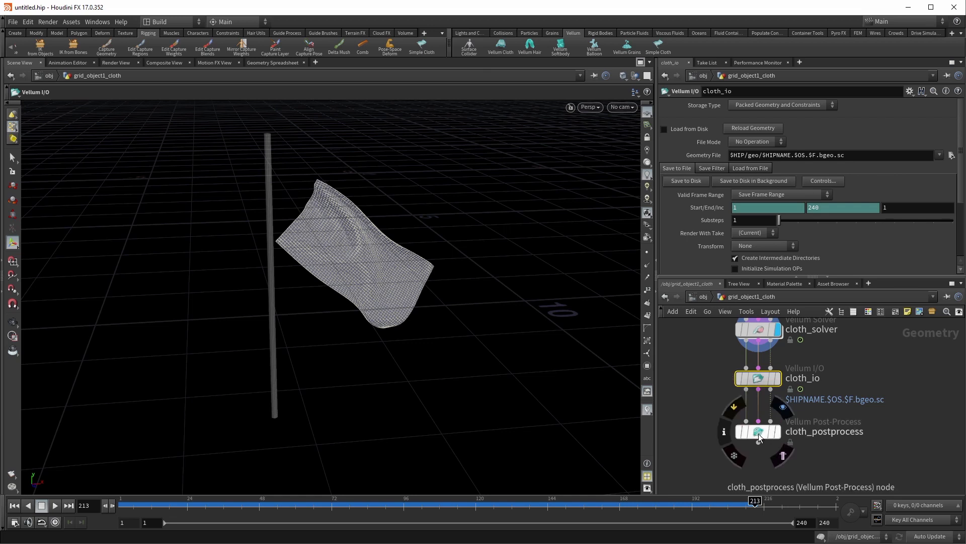
left_click(783, 408)
left_click_drag(692, 415, 802, 466)
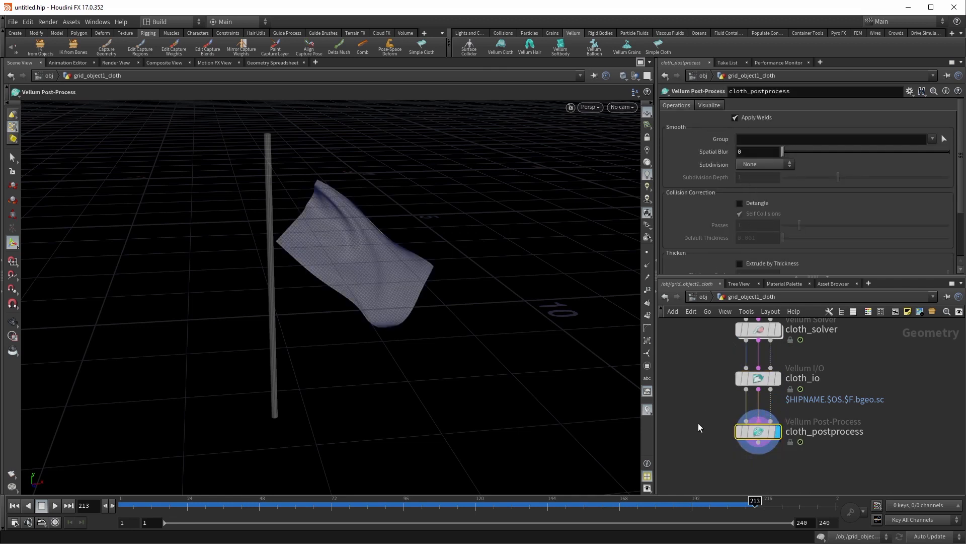
scroll(696, 425, "up", 5)
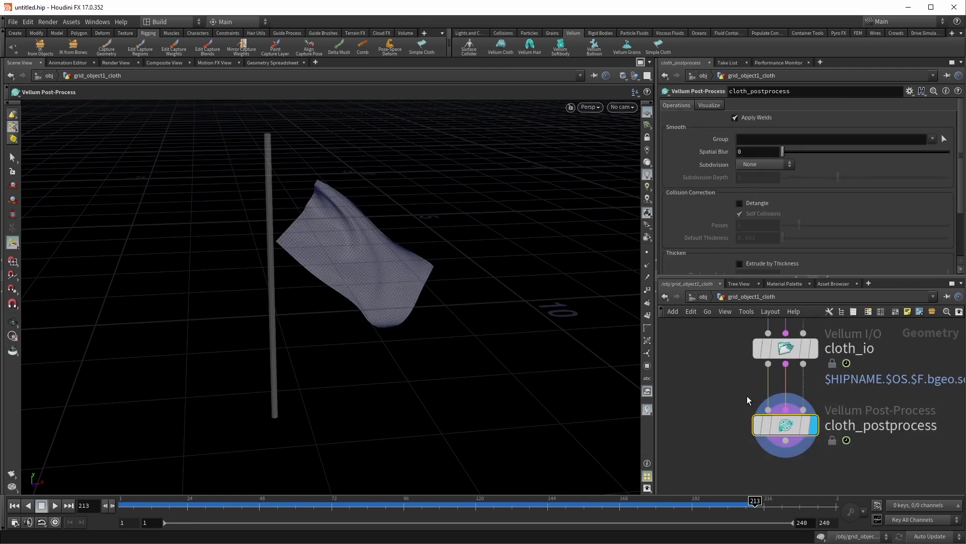
middle_click_drag(734, 369, 732, 460)
middle_click_drag(720, 407, 717, 322)
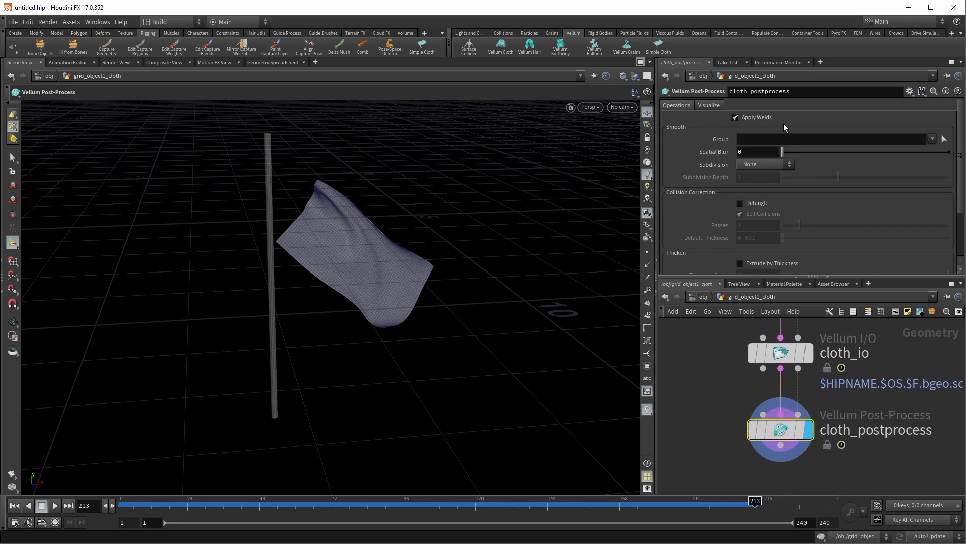
Try Catmull-Clark subdivision in cloth_postprocess, inspect the denser flag mesh and return the subdivision to None
scroll(716, 224, "down", 1)
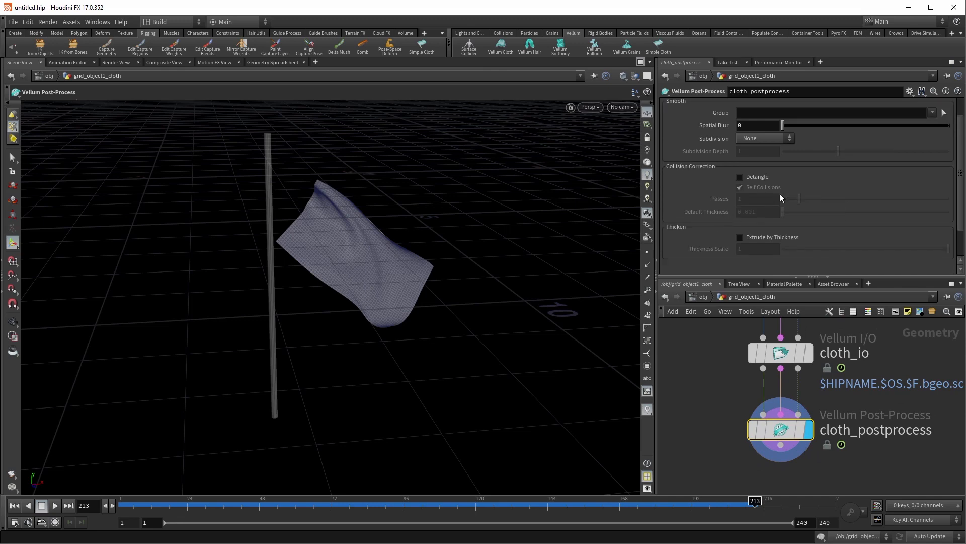
left_click(760, 158)
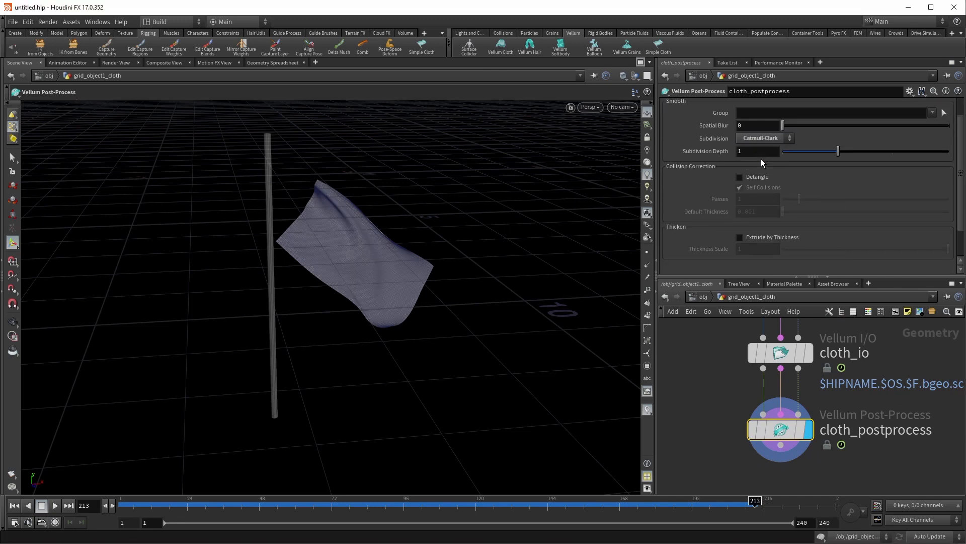
key("Escape")
scroll(464, 287, "up", 6)
left_click_drag(444, 207, 508, 254)
key("Return")
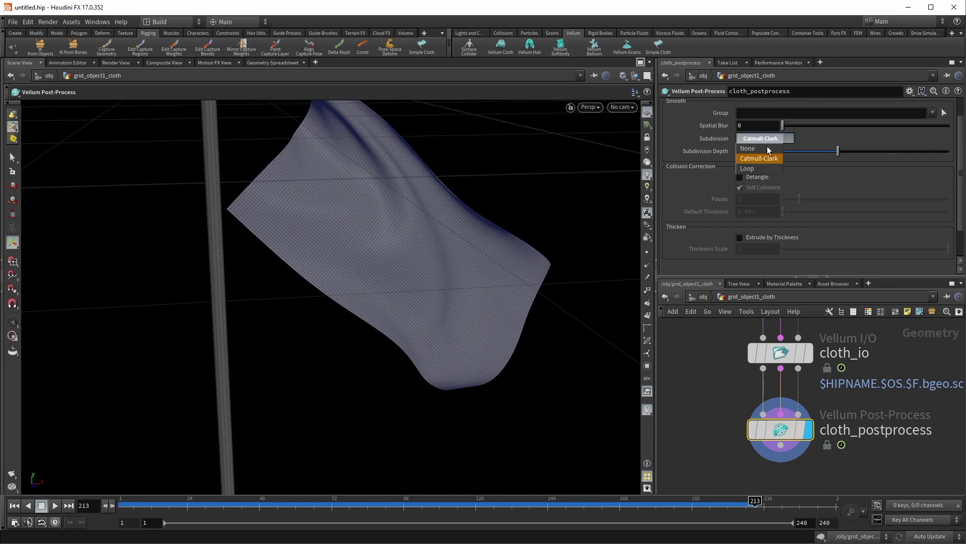
left_click(748, 149)
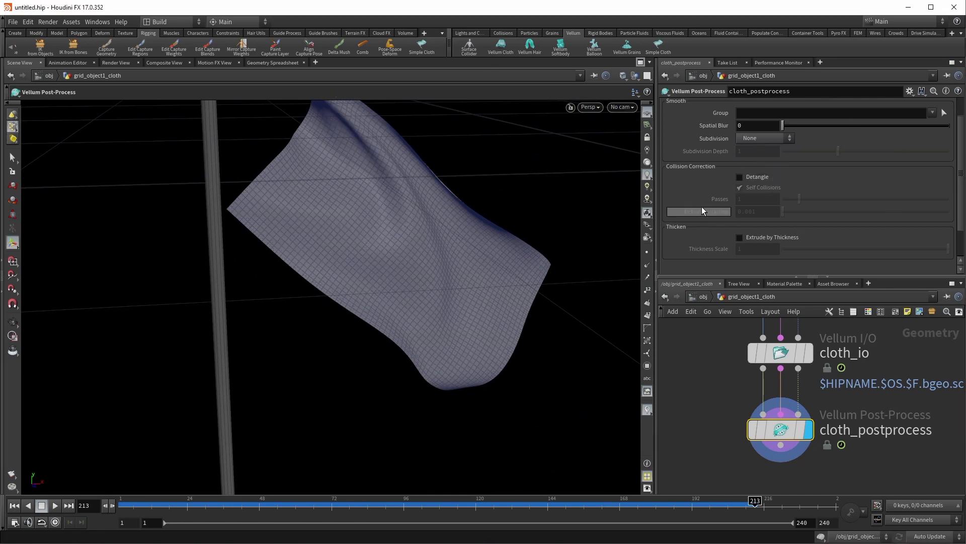
Enable Extrude by Thickness in cloth_postprocess and inspect the thickened edge of the flag up close
left_click(763, 239)
key("Escape")
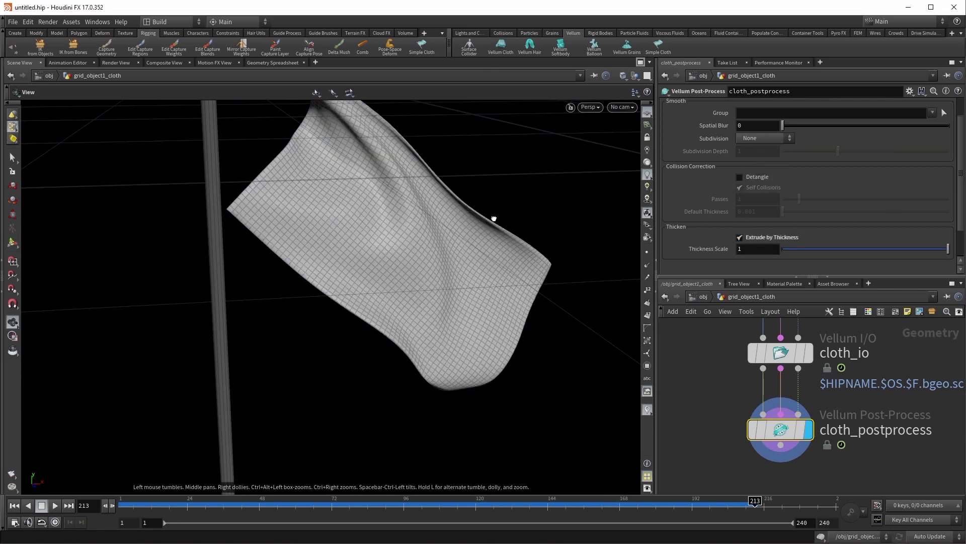
left_click_drag(494, 216, 432, 227)
middle_click_drag(431, 227, 237, 212)
left_click_drag(236, 212, 371, 212)
right_click_drag(371, 211, 401, 253)
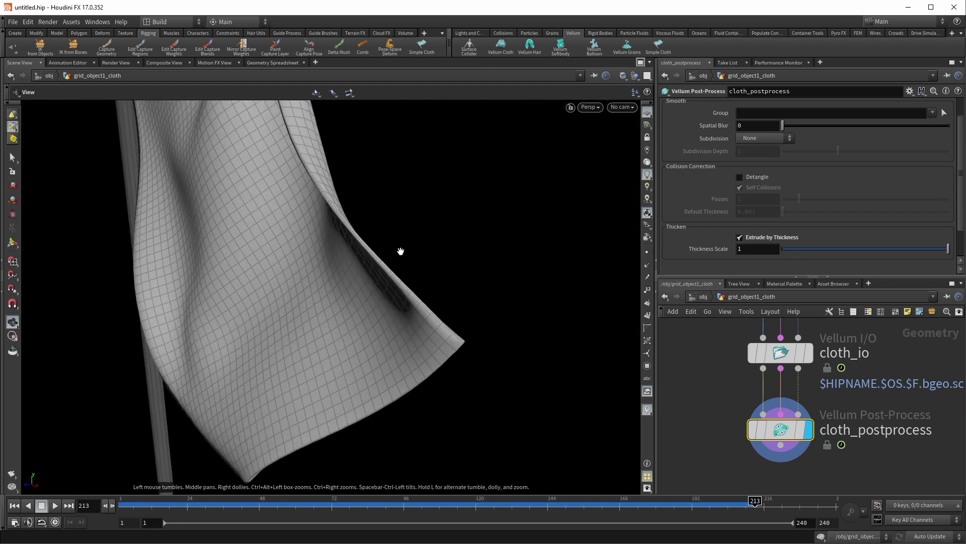
Inspect the flag's thickened edge from several angles and turn off Extrude by Thickness in cloth_postprocess
left_click_drag(402, 252, 477, 259)
right_click_drag(461, 256, 319, 296)
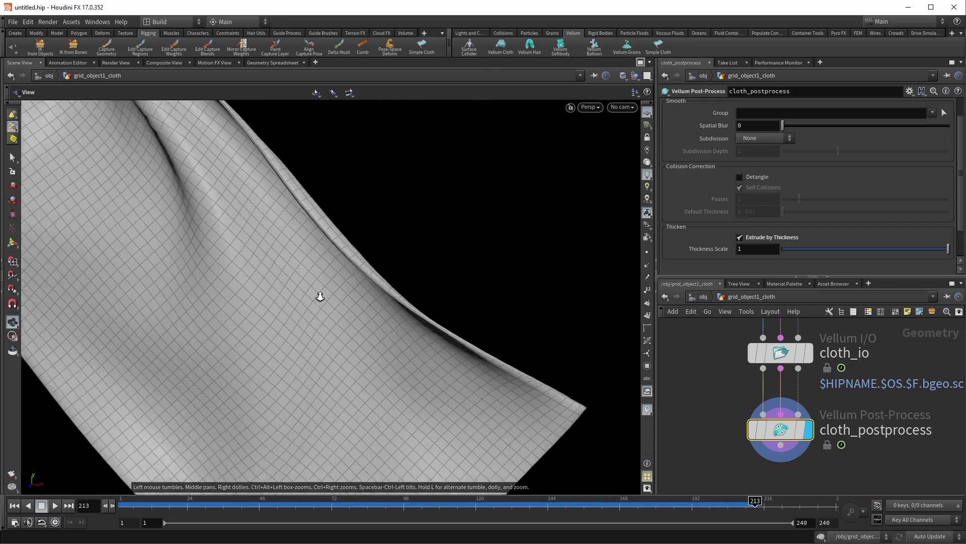
left_click_drag(319, 295, 460, 270)
right_click_drag(461, 270, 395, 283)
key("Return")
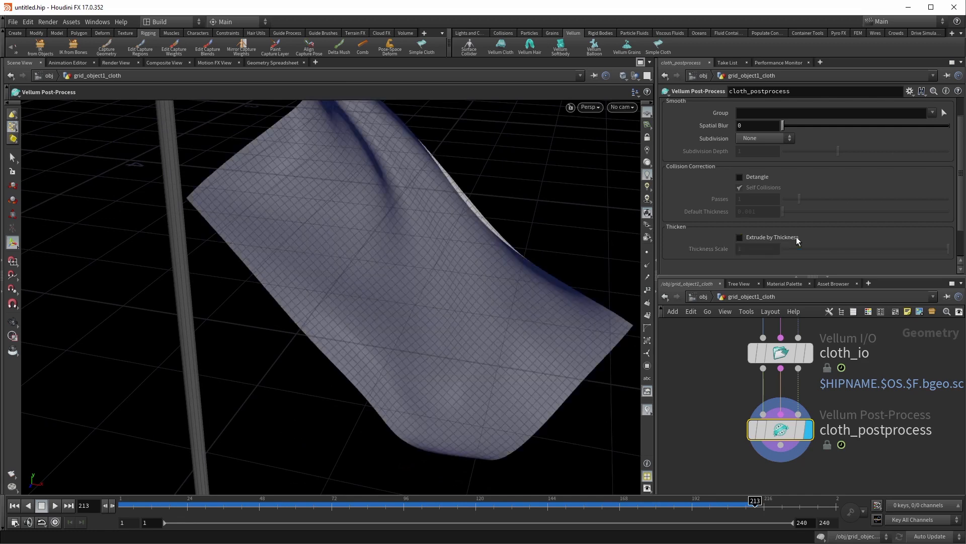
Enable the Attach to Geometry constraint visualization in cloth_postprocess and scrub the simulation to frame 33
scroll(712, 203, "up", 5)
left_click(704, 105)
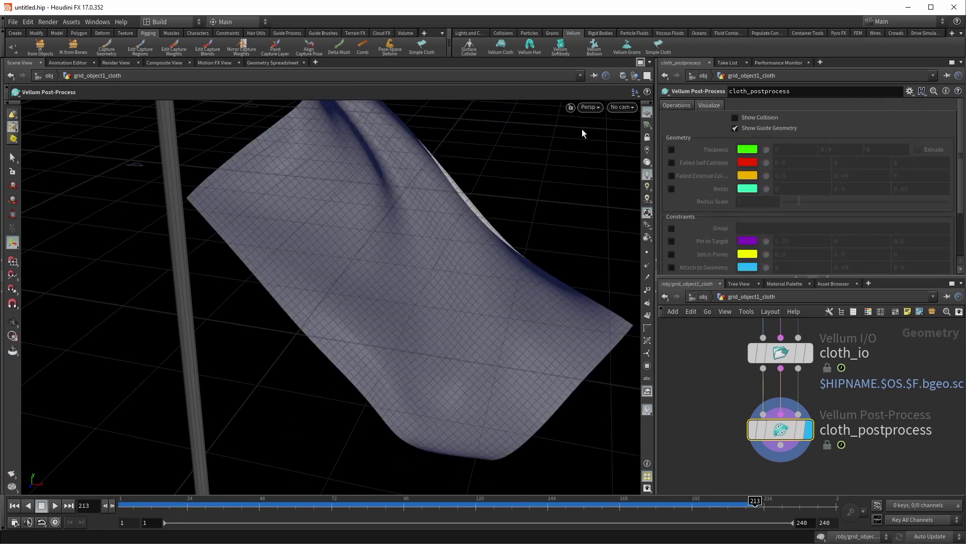
scroll(691, 231, "down", 2)
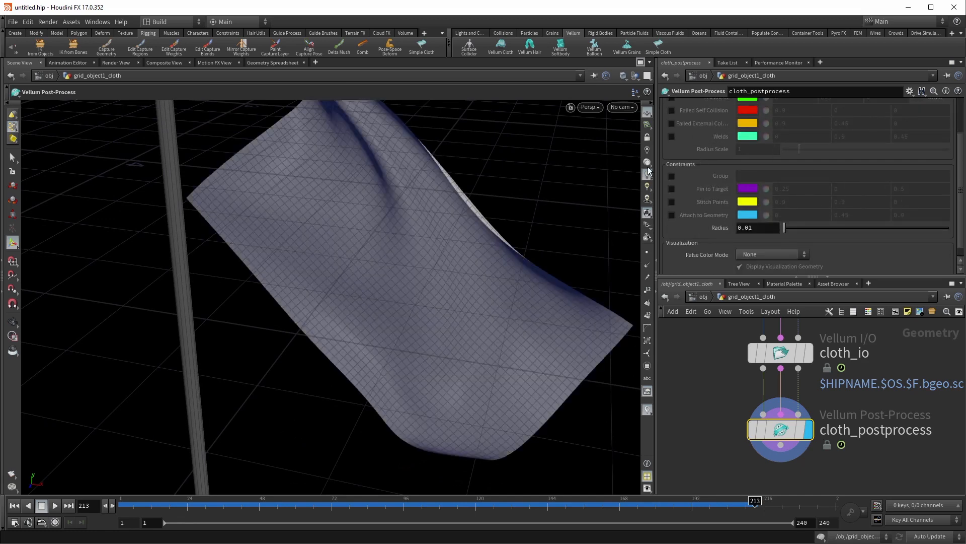
left_click(671, 215)
middle_click_drag(440, 165, 532, 336, "alt")
mouse_move(532, 336)
left_mouse_down("alt")
mouse_move(523, 312)
mouse_move(535, 319)
left_mouse_up("alt")
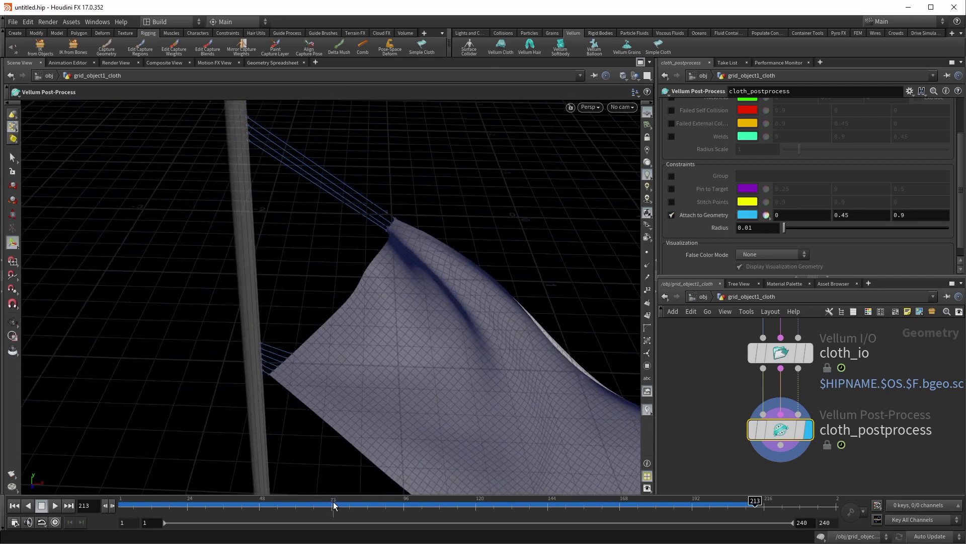
left_click_drag(333, 506, 215, 513)
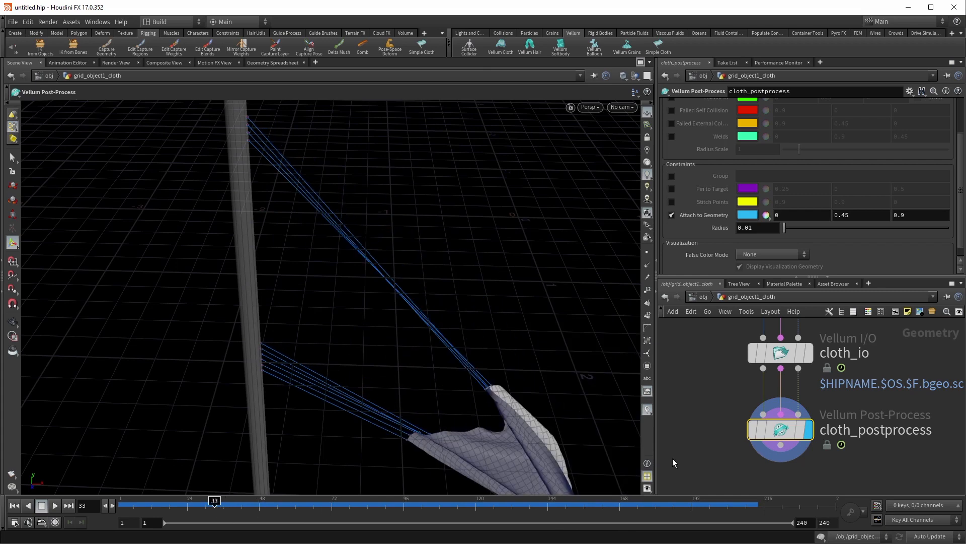
Display the cloth_solver node and enable its Attach to Geometry visualization to inspect the constraints between pole and flag
middle_click_drag(722, 387, 664, 477)
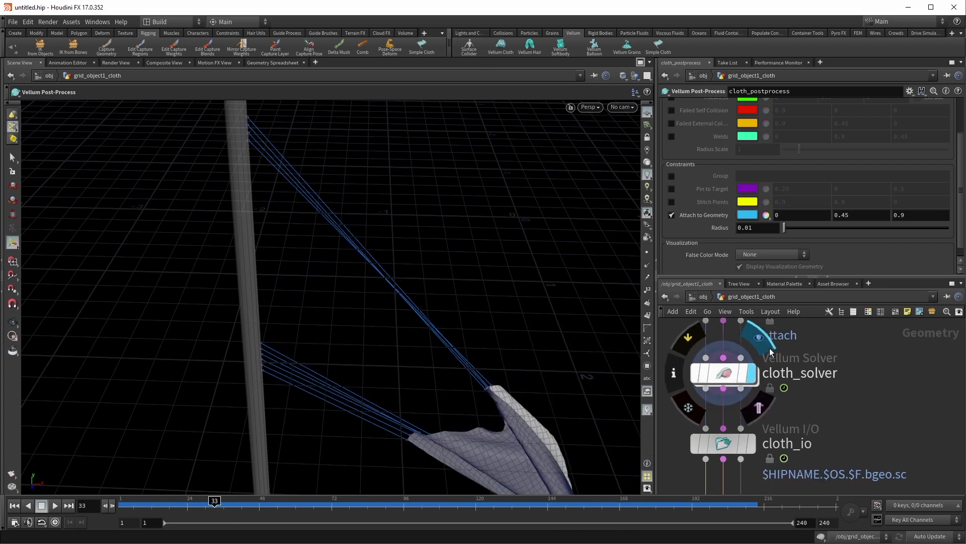
left_click(740, 378)
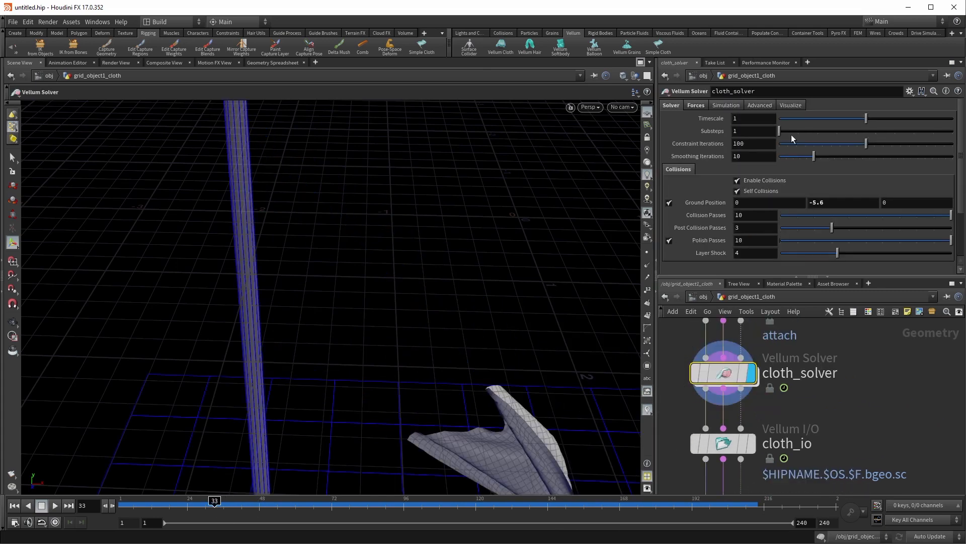
left_click(790, 106)
scroll(689, 224, "down", 1)
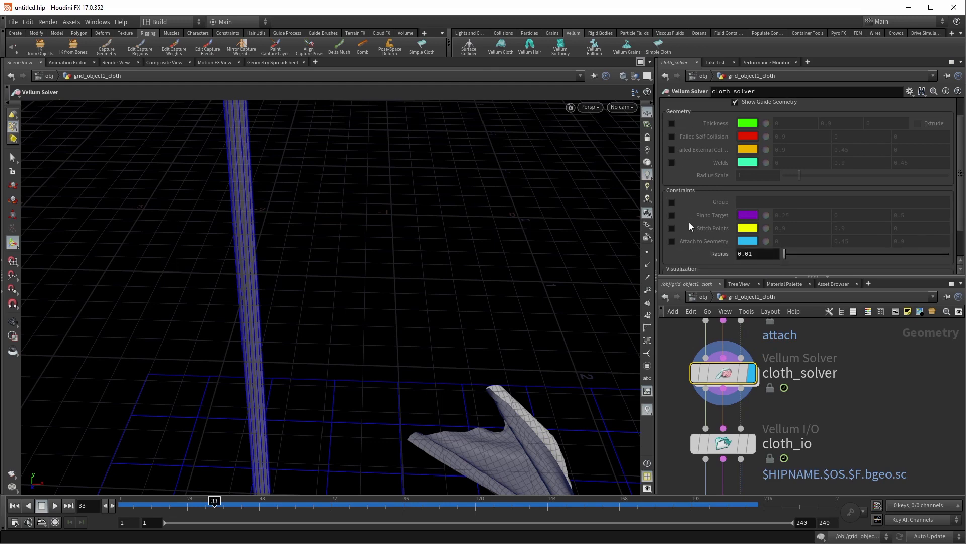
left_click(671, 241)
key("Escape")
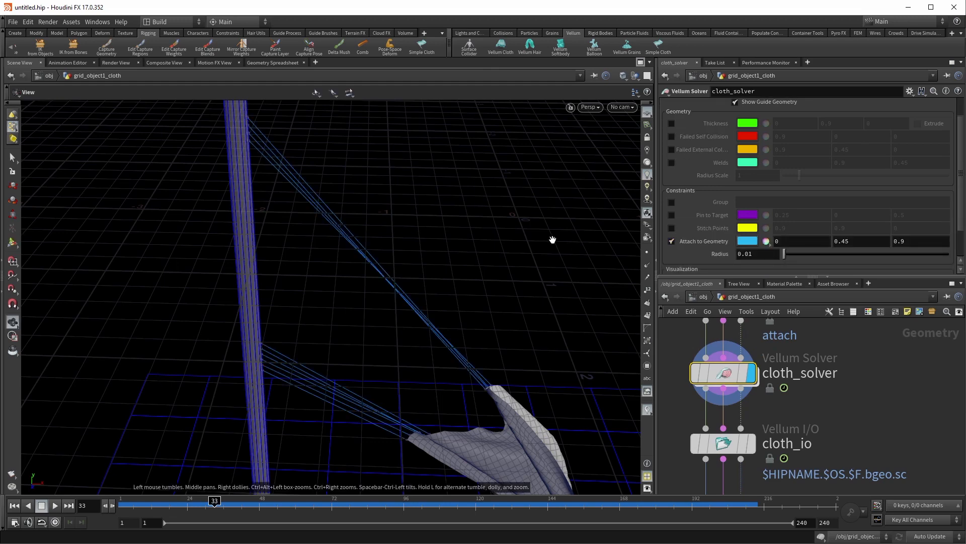
left_click_drag(552, 237, 399, 268)
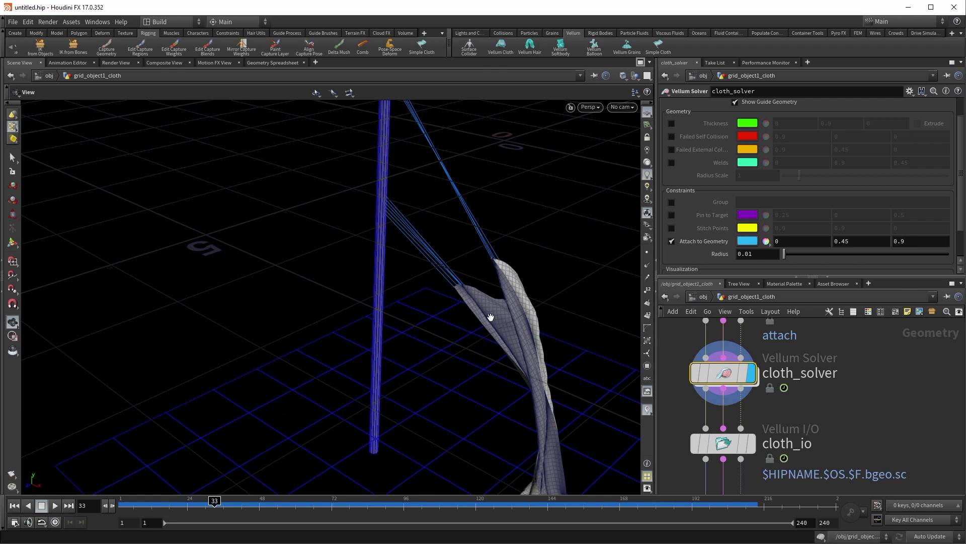
Check the cloth_io node's output and return the display flag to cloth_postprocess
left_click(724, 374)
middle_click_drag(840, 443, 854, 385)
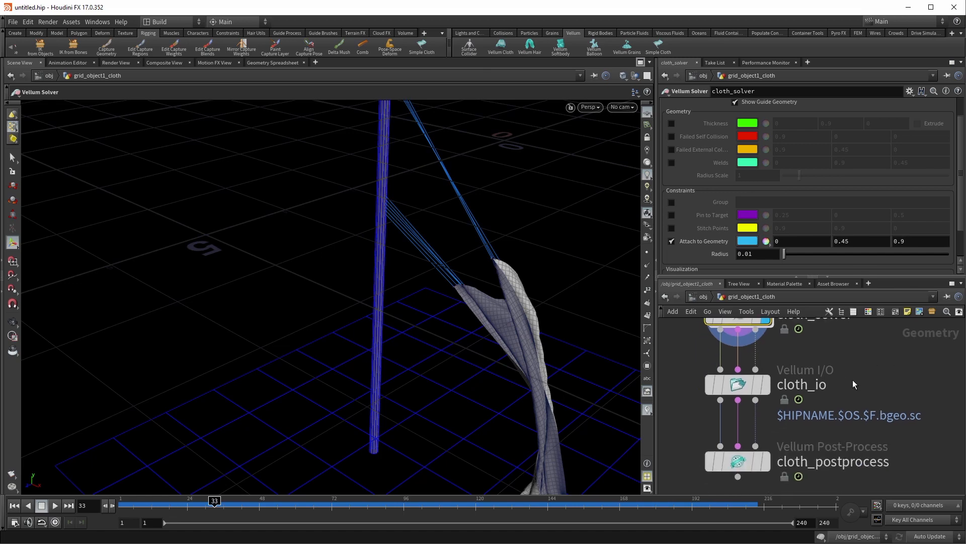
left_click(738, 384)
mouse_move(738, 459)
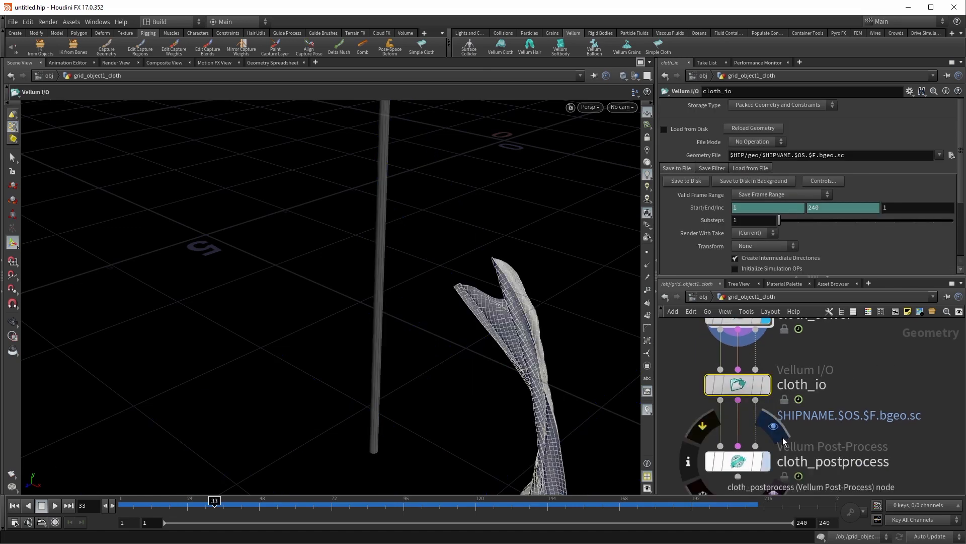
left_click(765, 461)
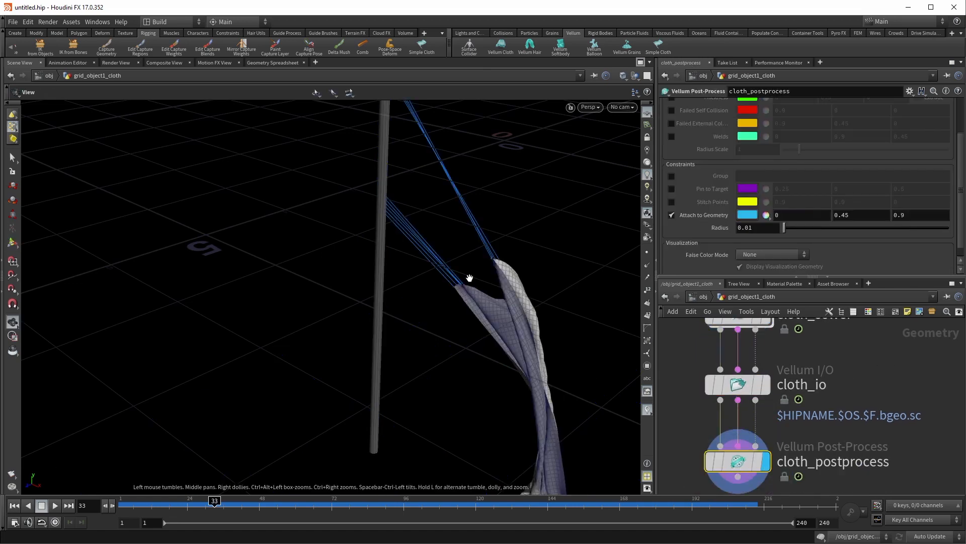
middle_click_drag(469, 278, 421, 329, "alt")
Set the False Color Mode of cloth_postprocess to Stretch Stress with a Max Stretch Stress of 0.12
scroll(738, 247, "down", 1)
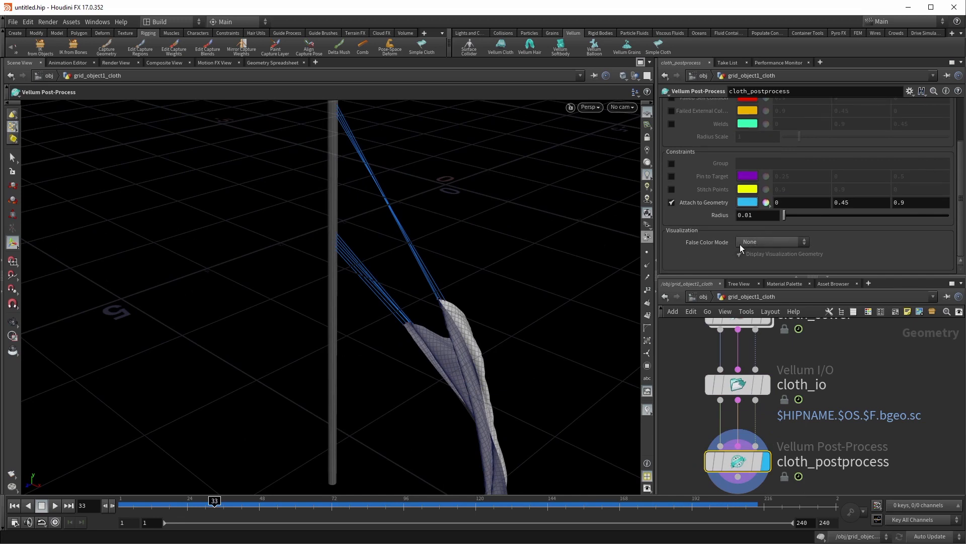
left_click(755, 241)
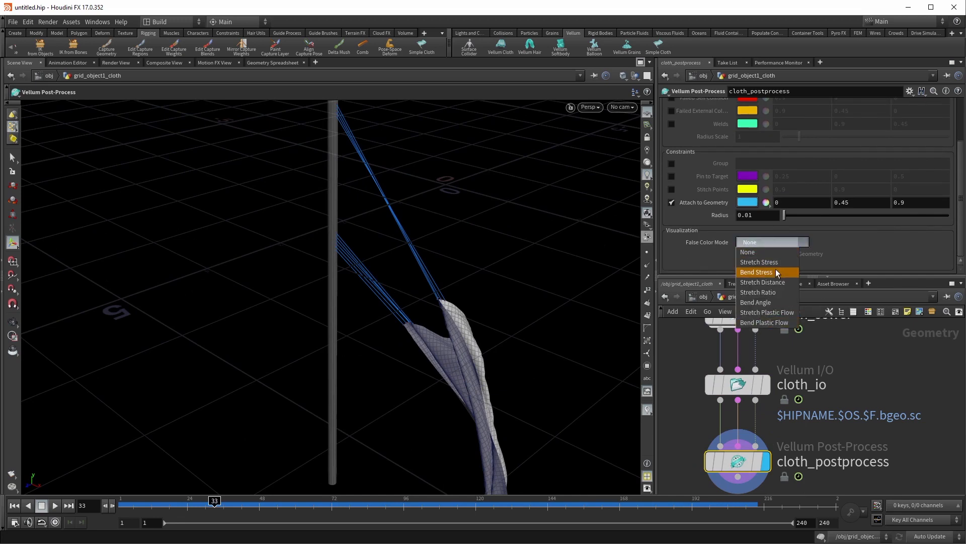
left_click(776, 261)
left_click_drag(473, 352, 429, 328)
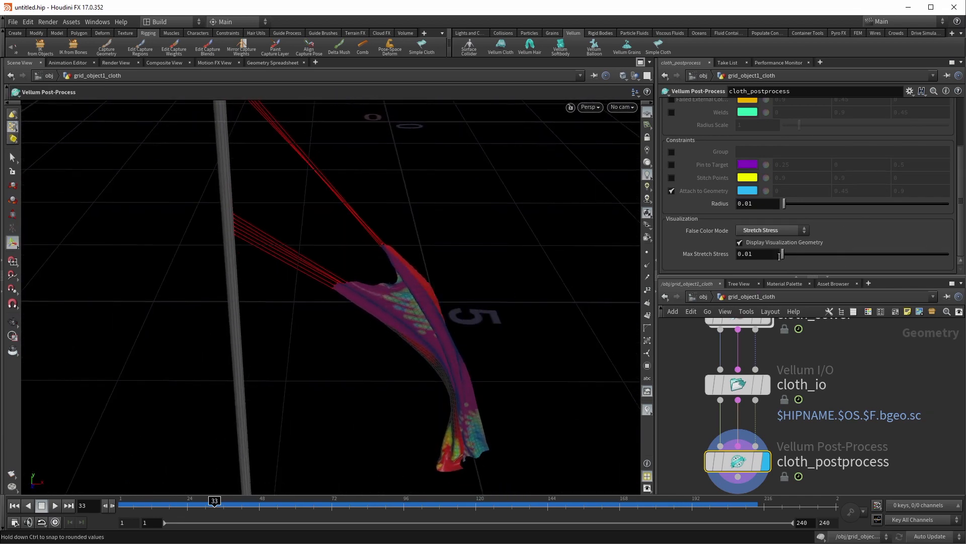
left_click_drag(783, 258, 786, 261)
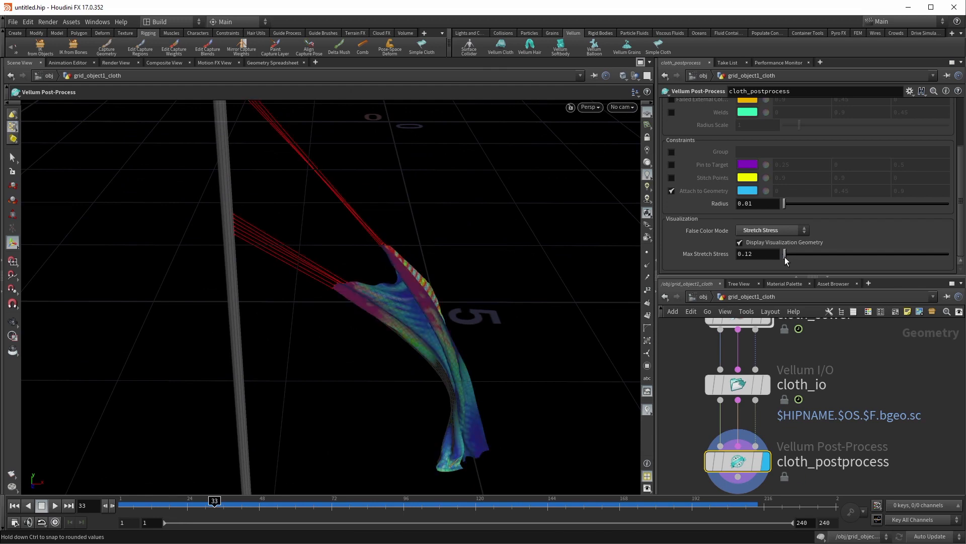
Scrub and play the flag simulation from different angles to examine how the stretch stress colors spread over the cloth
key("space")
left_click_drag(427, 334, 434, 308)
left_click_drag(196, 502, 491, 524)
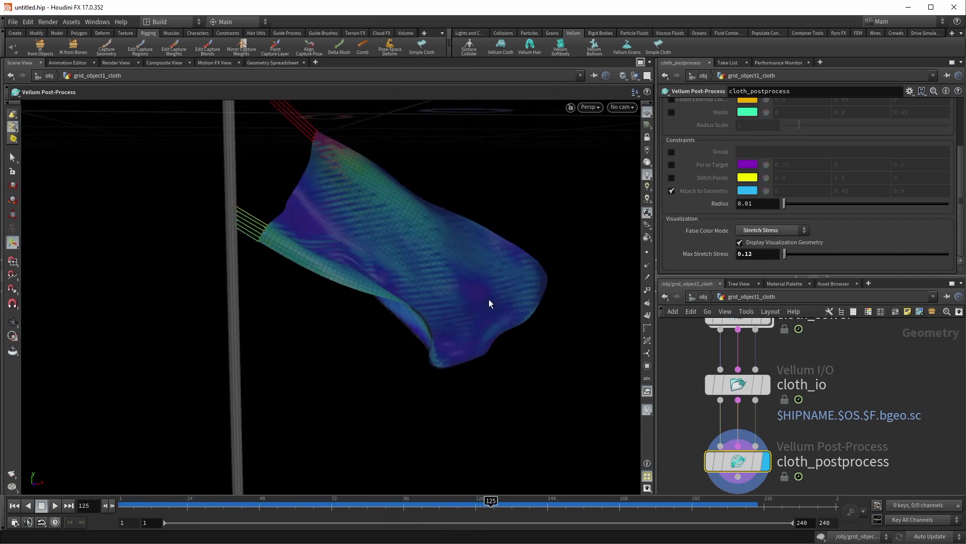
left_click_drag(486, 300, 346, 287, "alt")
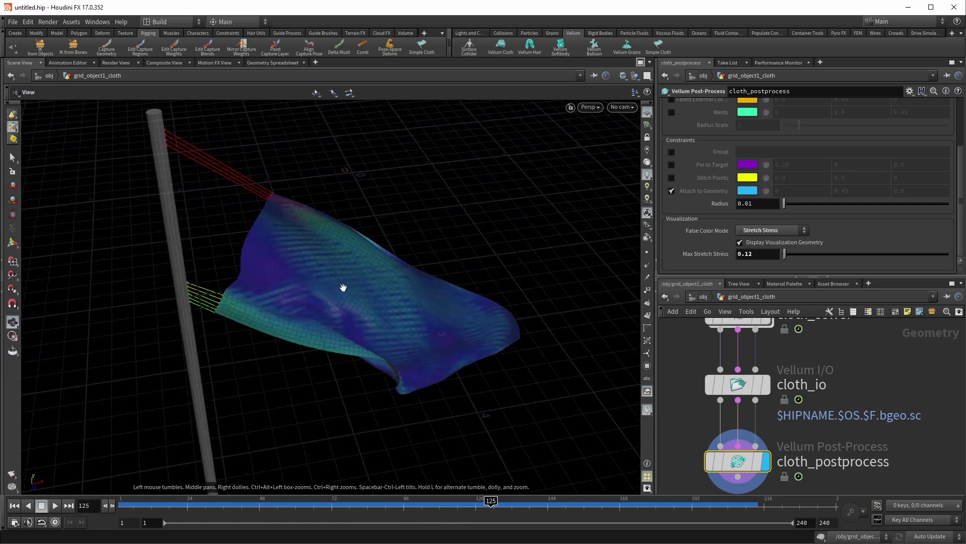
key("Return")
left_click(52, 505)
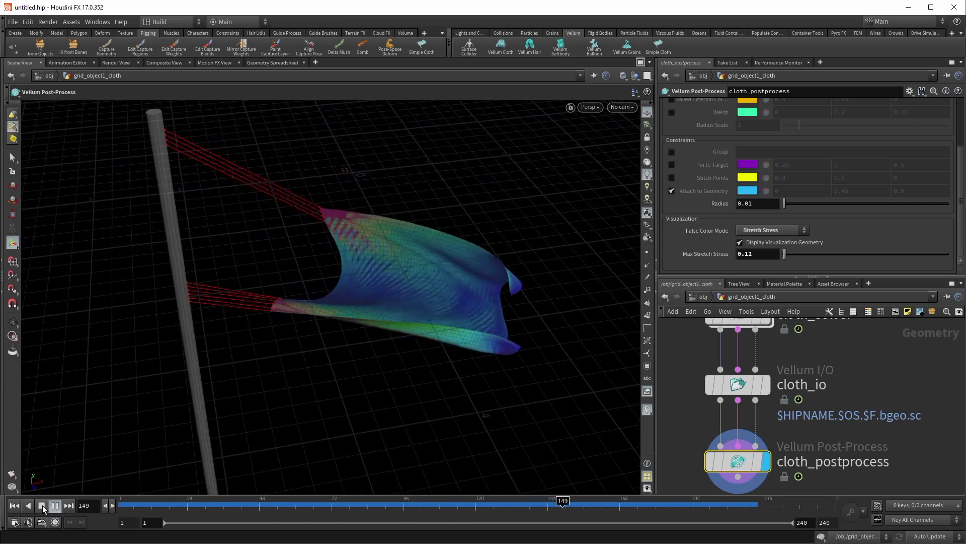
left_click(42, 505)
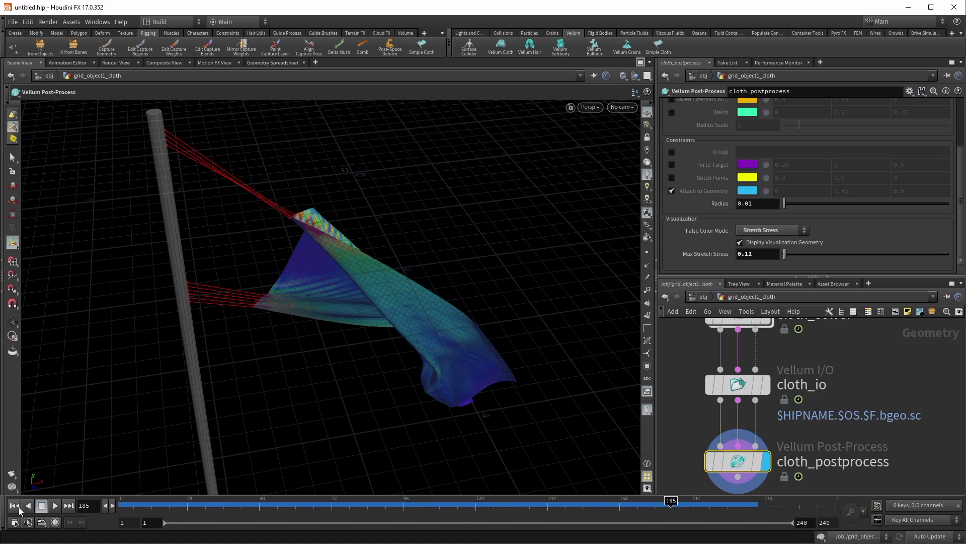
left_click(16, 505)
left_click(57, 505)
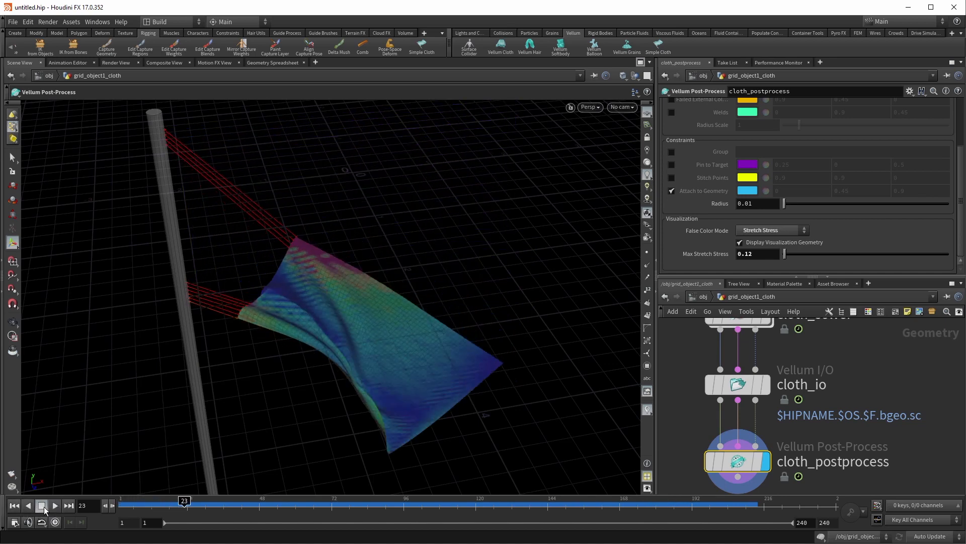
left_click(42, 506)
Try the Stretch Distance false color mode in cloth_postprocess and play the flag simulation with it
left_click(777, 231)
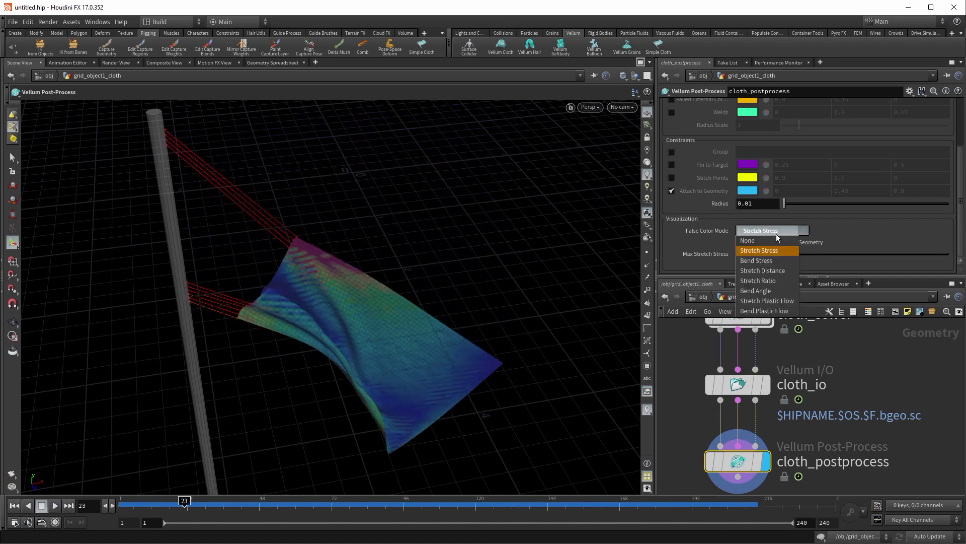
left_click(774, 270)
key("Escape")
left_click_drag(496, 334, 434, 324)
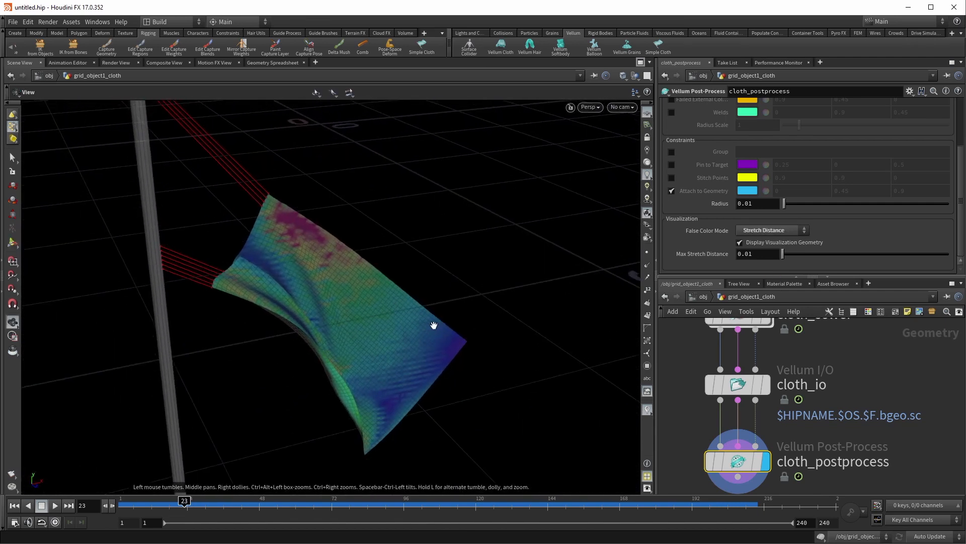
key("Return")
left_click(56, 504)
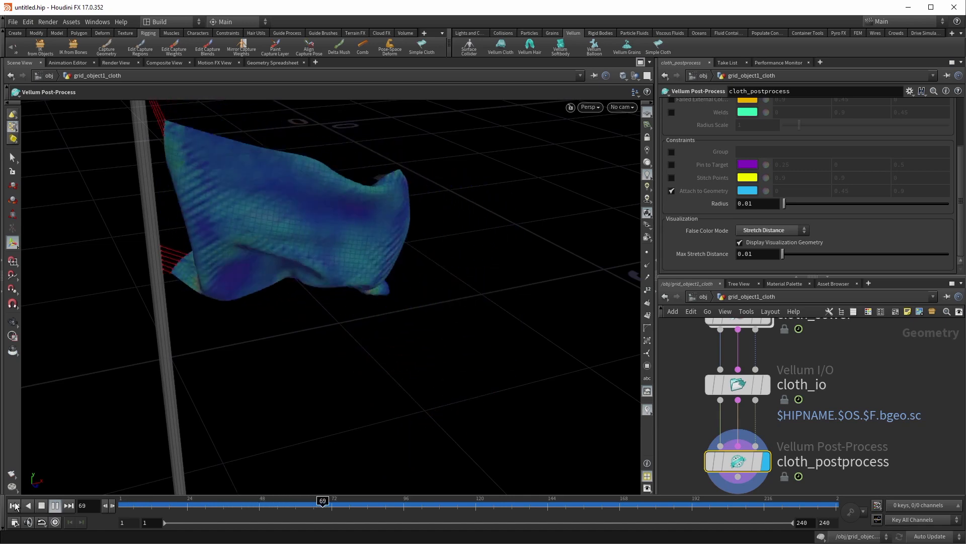
left_click(41, 505)
Set the False Color Mode to Stretch Ratio with a Max Stretch Ratio of 0.15, reviewing the flag animation and rewinding to frame 1
left_click(750, 229)
left_click(758, 280)
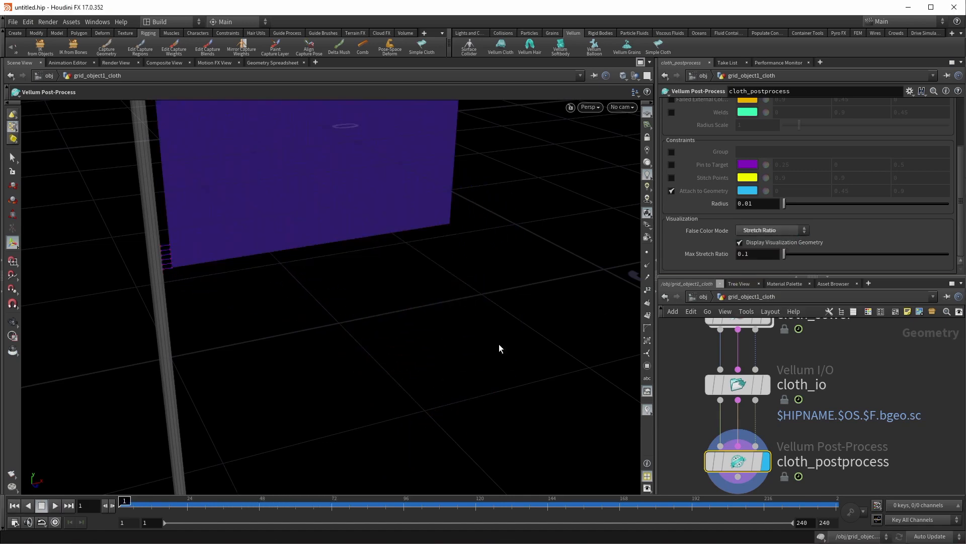
left_click(55, 505)
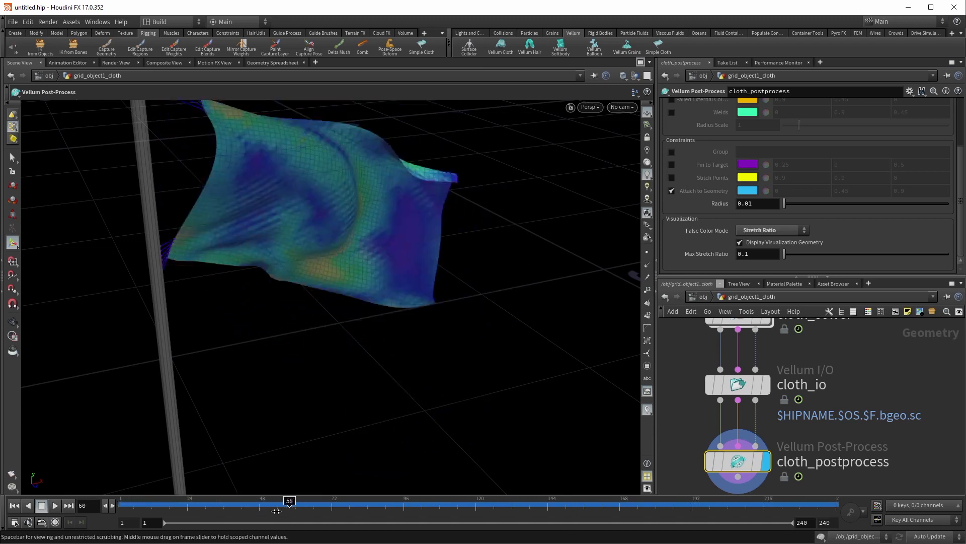
left_click(240, 506)
left_click_drag(242, 510, 266, 510)
left_click_drag(789, 258, 786, 260)
left_click_drag(292, 222, 348, 228)
left_click(15, 505)
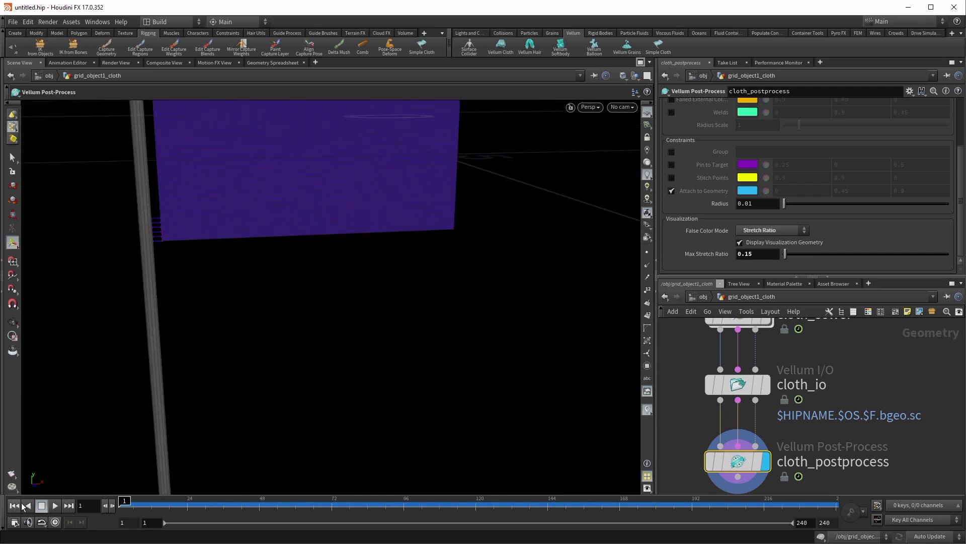
Set the Substeps of the cloth_solver node to 5 and replay the simulation
middle_click_drag(696, 327, 705, 403)
left_click(730, 389)
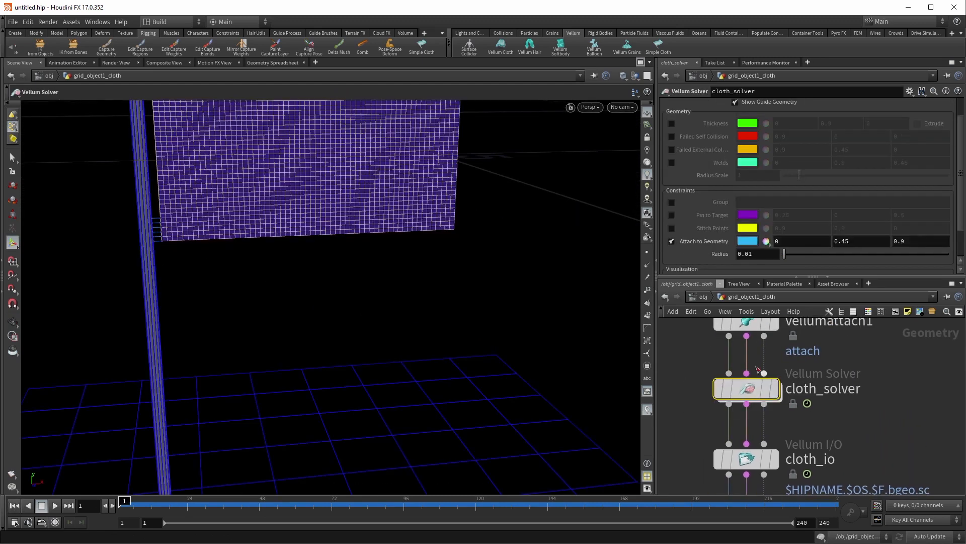
scroll(683, 181, "up", 3)
left_click(672, 105)
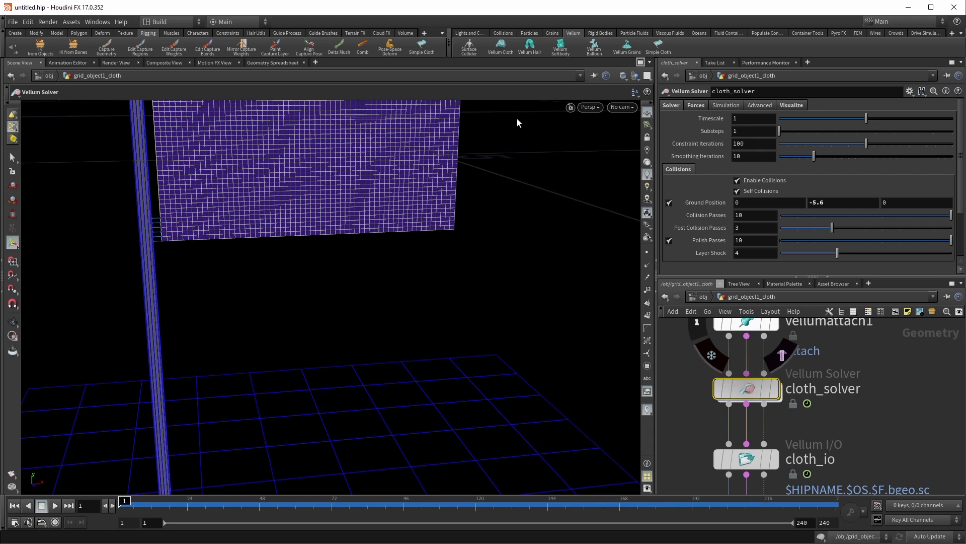
left_click(748, 129)
type("5")
key("Return")
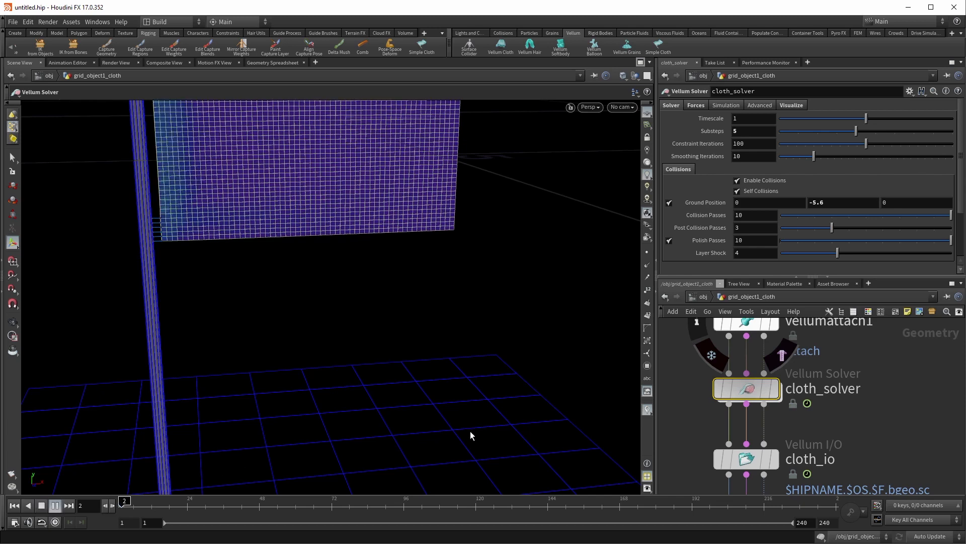
Review the cloth_solver visualization settings and the constraint nodes above it, with the simulation rewound to frame 1
left_click(791, 105)
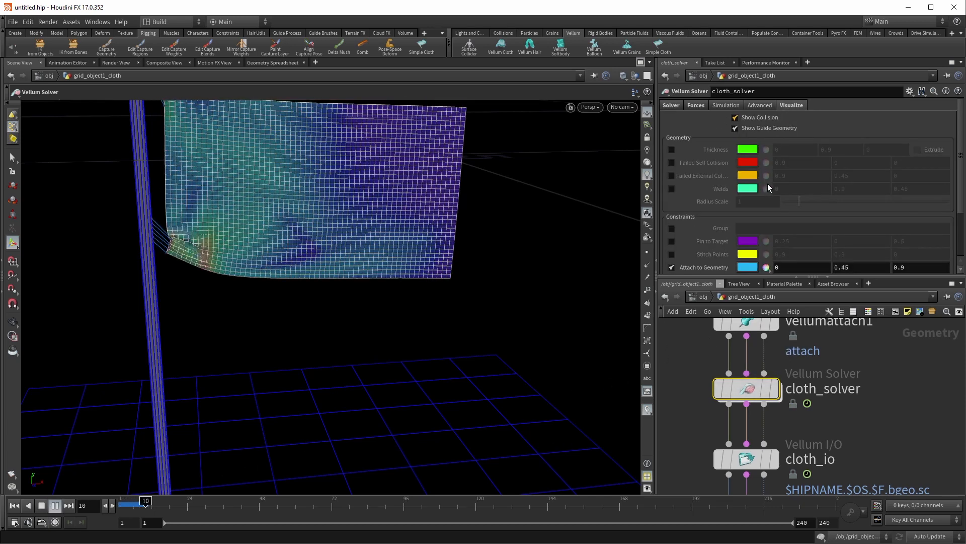
scroll(768, 193, "down", 3)
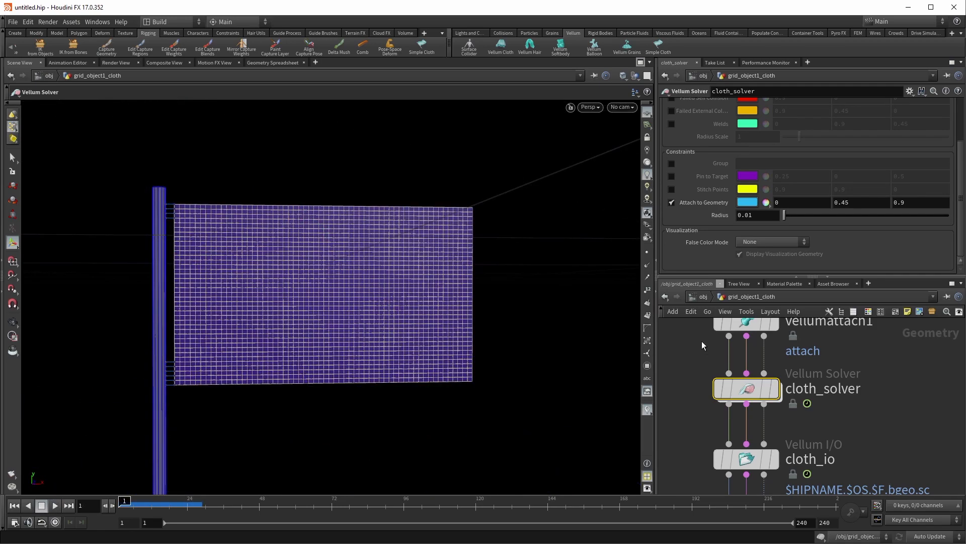
middle_click_drag(705, 339, 733, 394)
scroll(716, 419, "down", 2)
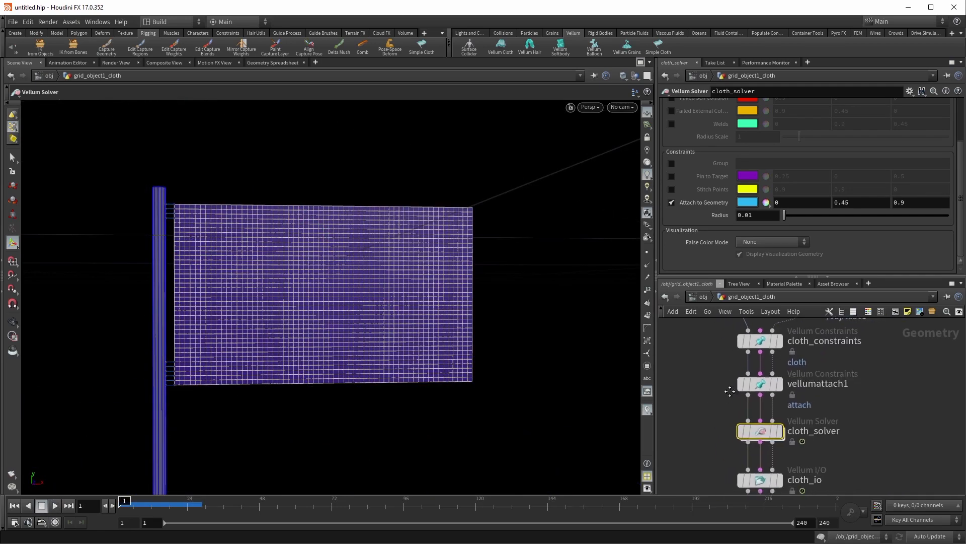
Review the geometry, mass and thickness settings of the cloth_constraints node above the solver
mouse_move(453, 337)
left_mouse_down("alt")
mouse_move(427, 421)
mouse_move(455, 346)
mouse_move(452, 354)
left_mouse_up("alt")
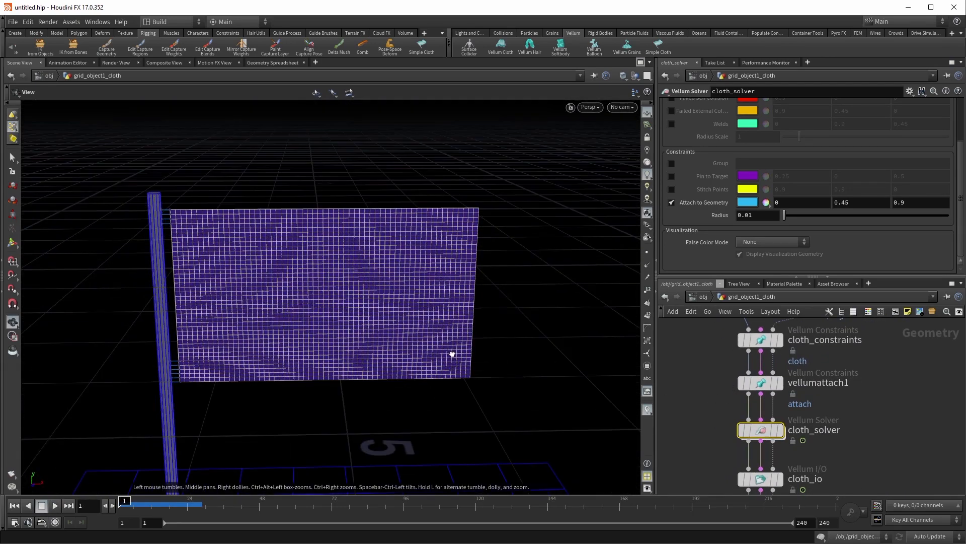
key("Return")
middle_click_drag(694, 320, 700, 401)
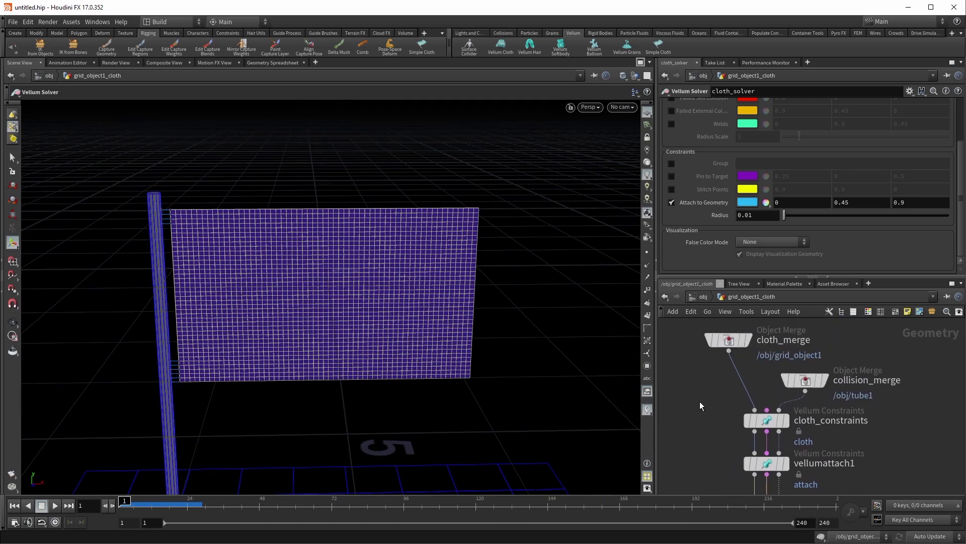
left_click_drag(789, 427, 790, 427)
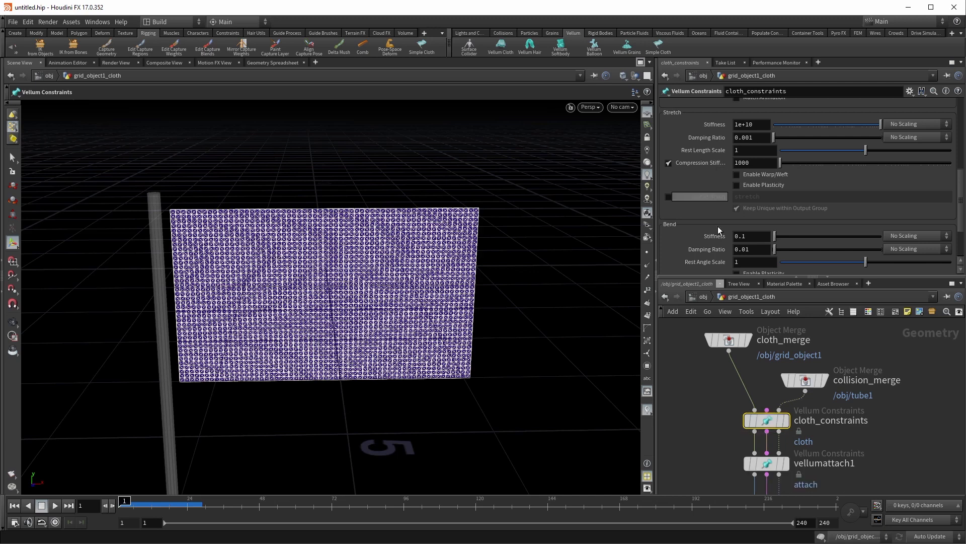
scroll(719, 227, "up", 2)
scroll(721, 230, "up", 5)
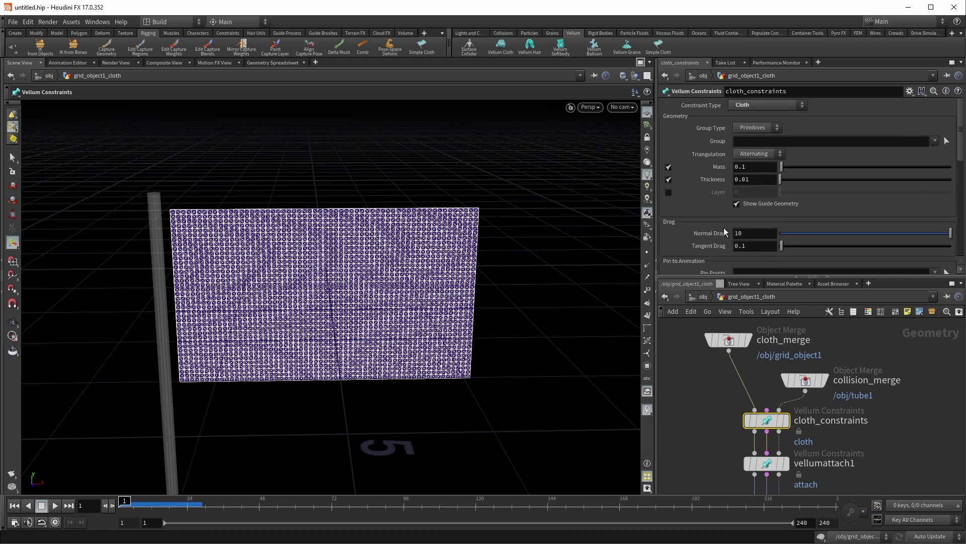
left_click(736, 177)
left_click(715, 420)
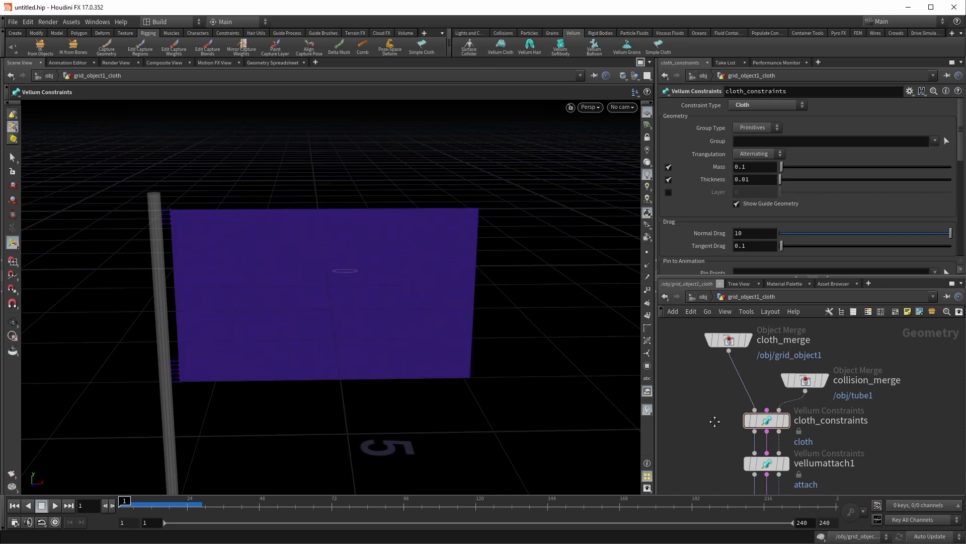
Display the cloth_solver node and switch its visualization from Attach to Geometry to Thickness
scroll(726, 408, "down", 6)
left_click(786, 408)
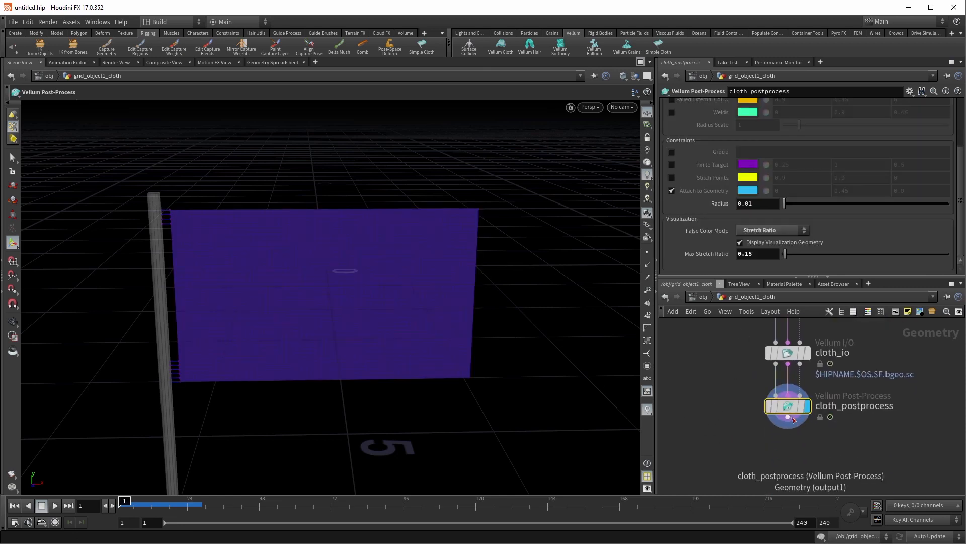
scroll(720, 372, "up", 4)
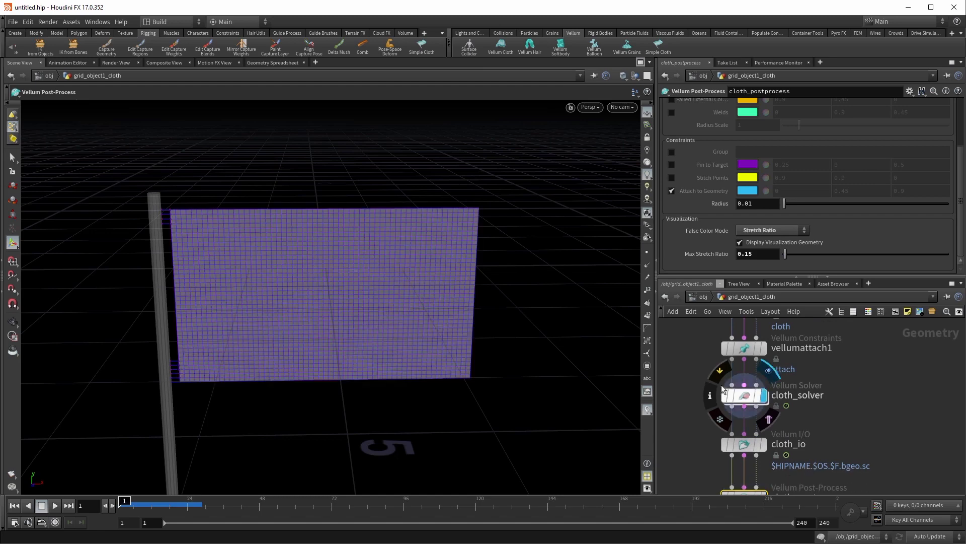
left_click(745, 396)
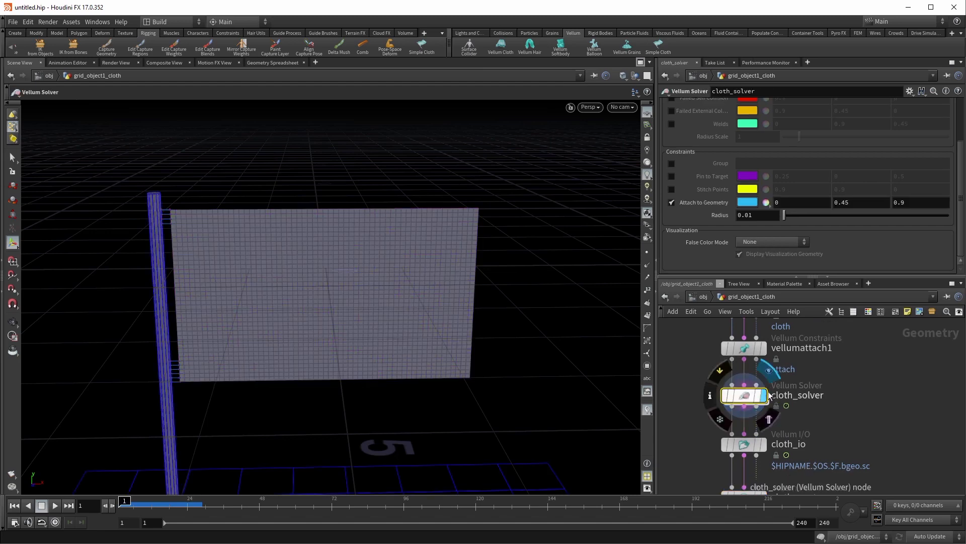
left_click(672, 201)
scroll(672, 201, "up", 3)
left_click(672, 150)
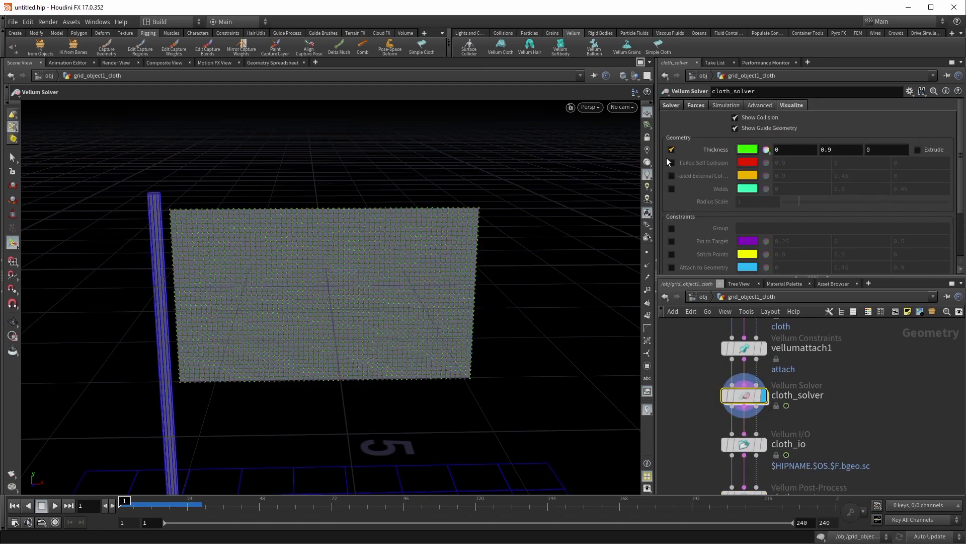
Examine the thickness circles around the cloth points up close and from several angles
key("Escape")
right_click_drag(194, 255, 491, 220)
mouse_move(344, 239)
left_mouse_down()
mouse_move(435, 271)
mouse_move(345, 300)
mouse_move(328, 263)
left_mouse_up()
key("w")
key("w")
middle_click_drag(468, 263, 296, 284)
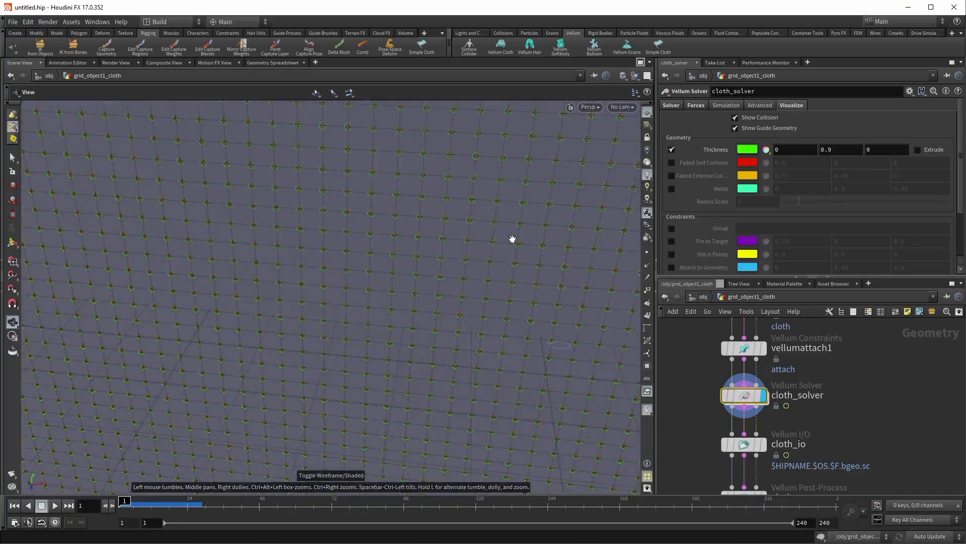
right_click_drag(512, 239, 465, 342)
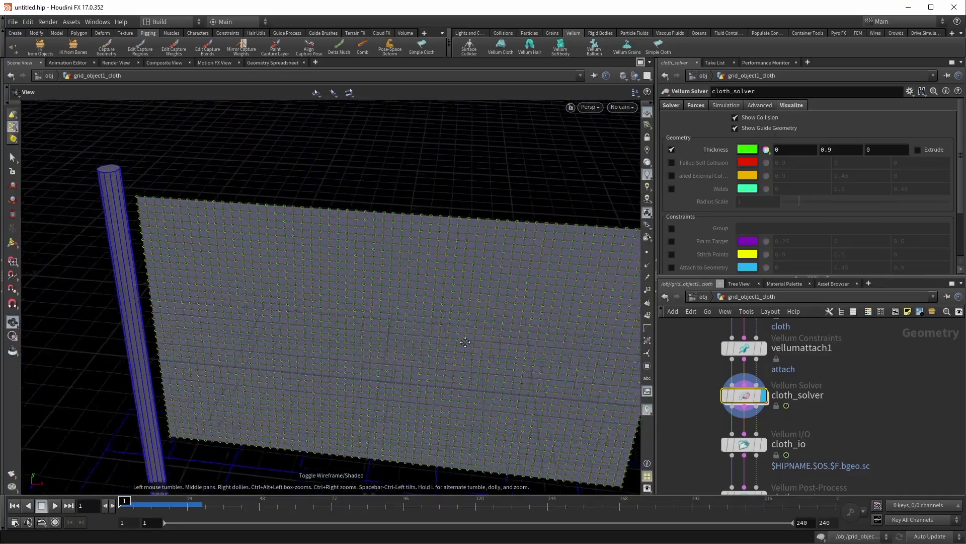
middle_click_drag(465, 342, 333, 310)
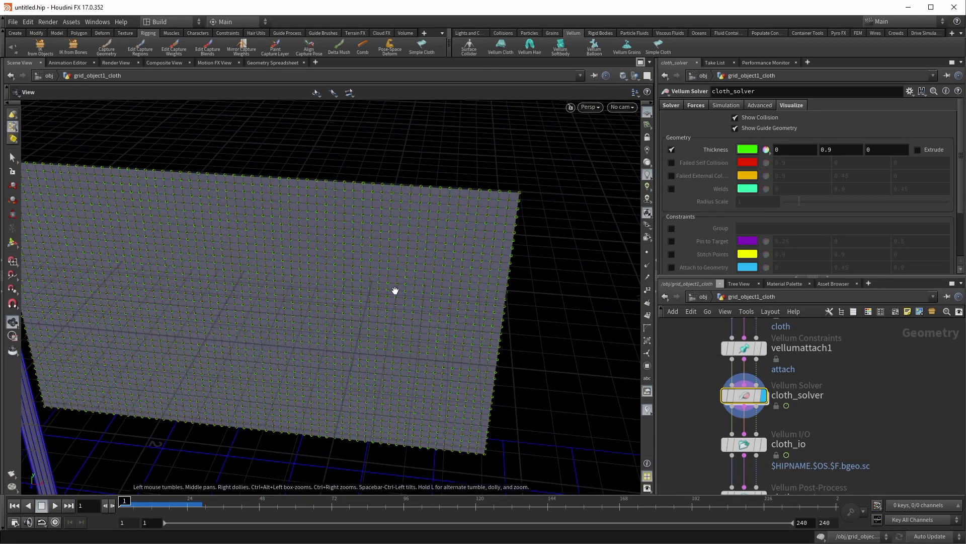
key("Return")
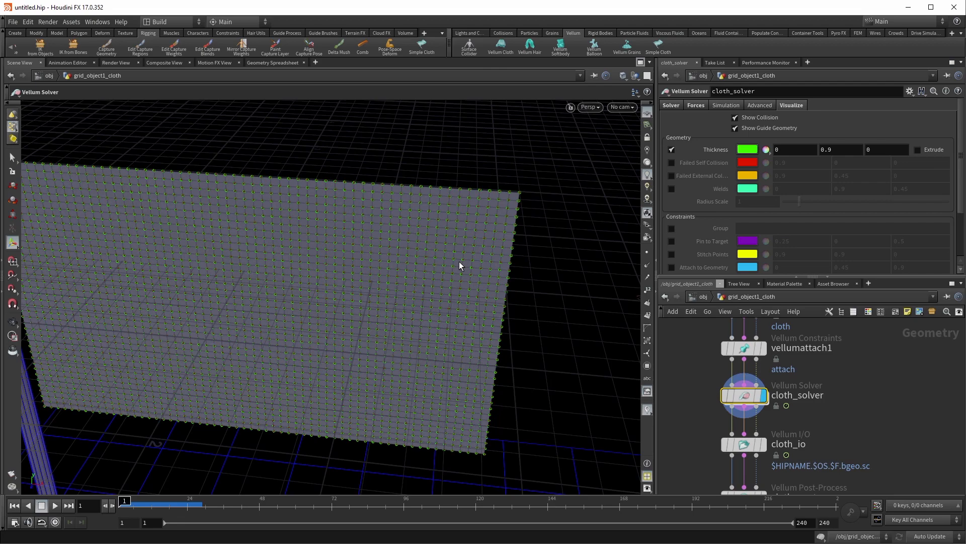
key("Escape")
left_click_drag(397, 240, 420, 269)
key("Return")
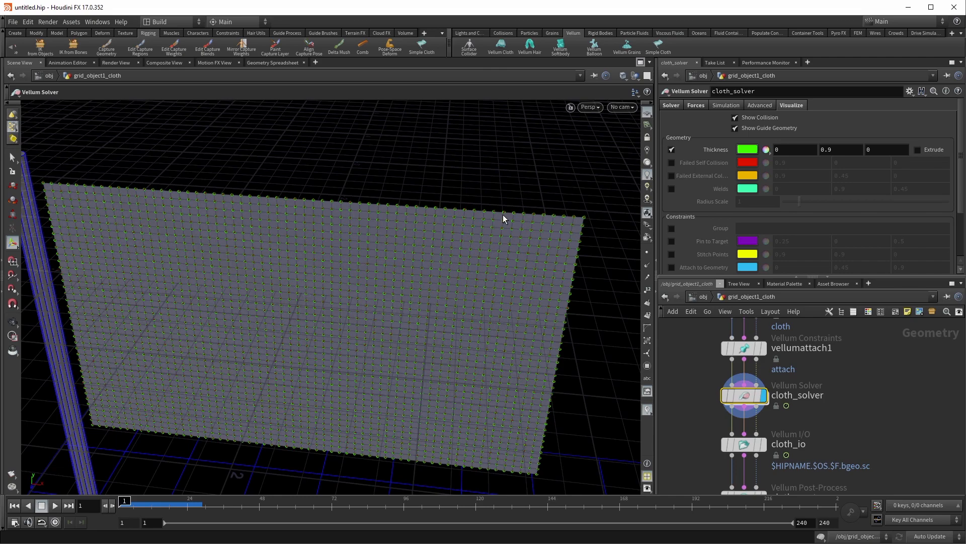
Select the vellumattach1 node, play the simulation briefly and rewind it to frame 1
middle_click_drag(695, 357, 705, 410)
left_click(752, 402)
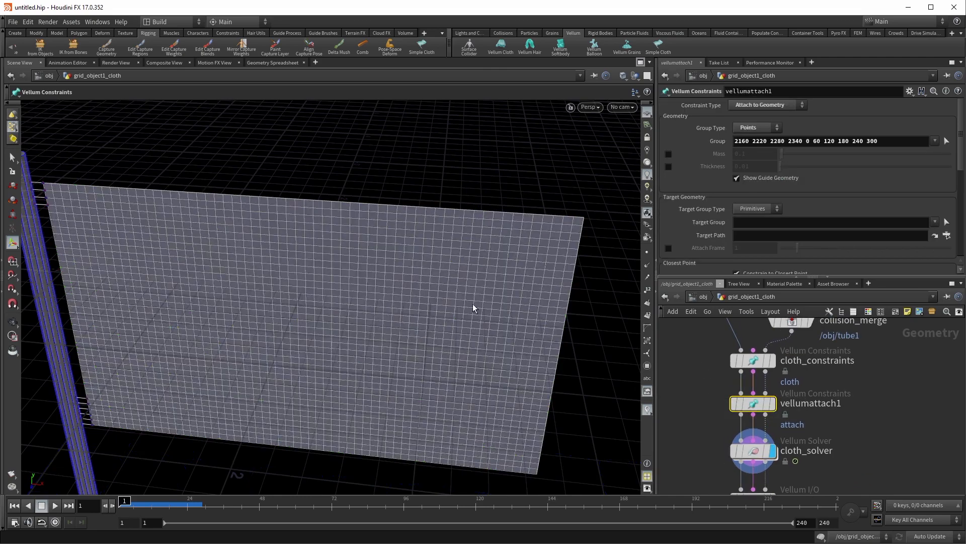
left_click_drag(473, 308, 468, 234, "alt")
left_click(55, 508)
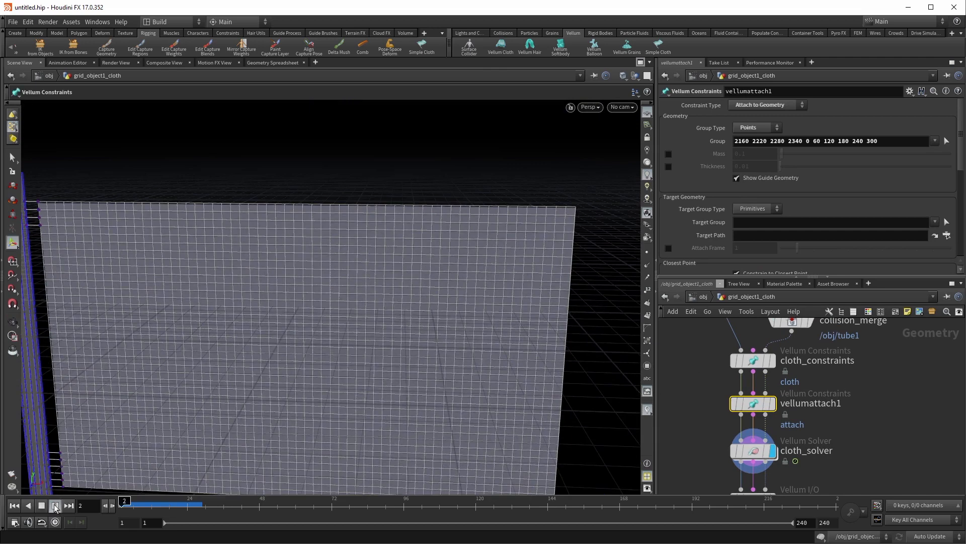
left_click(18, 505)
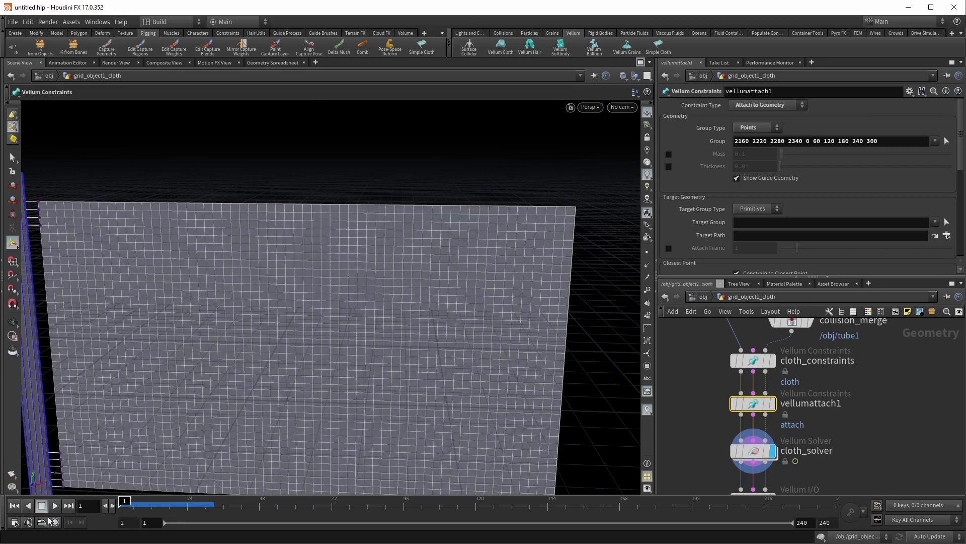
Set the Thickness of the cloth_constraints node to 0.04
left_click_drag(703, 415, 779, 451)
left_click_drag(689, 353, 730, 373)
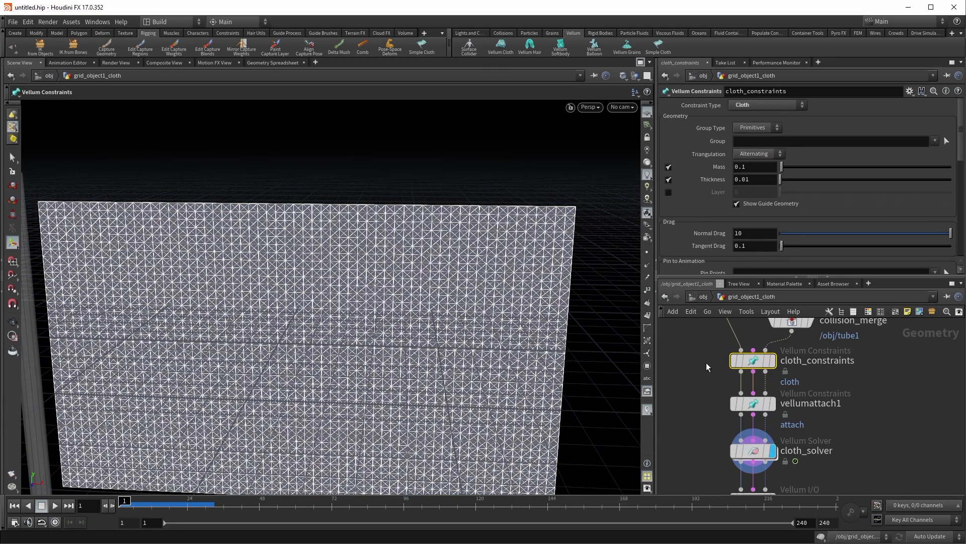
left_click(768, 180)
key("BackSpace")
type("4")
key("Return")
scroll(695, 394, "down", 2)
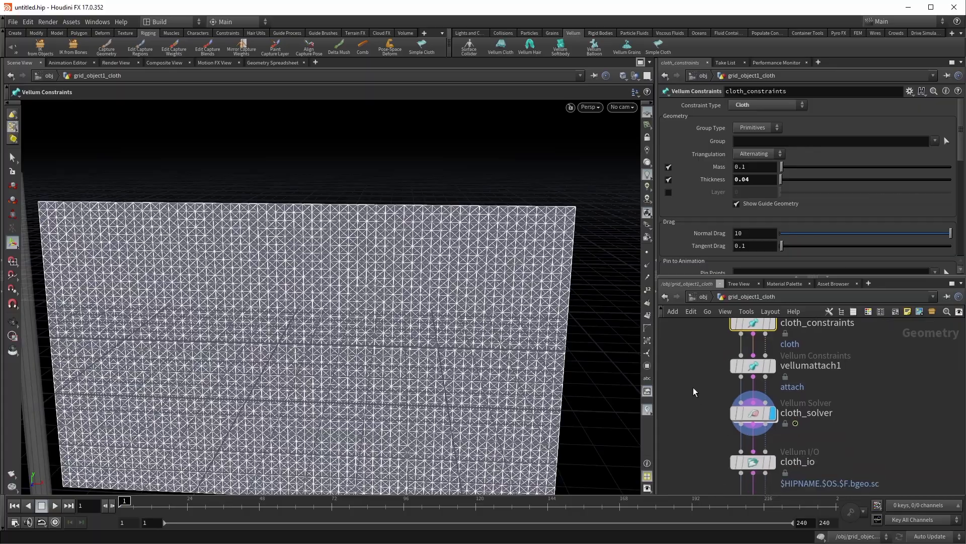
Select the cloth_solver node and inspect its thickness visualization across the whole flag
left_click_drag(692, 386, 807, 426)
left_click_drag(452, 242, 398, 272)
right_click_drag(397, 272, 443, 252)
left_click_drag(443, 251, 471, 242)
right_click_drag(471, 241, 334, 280)
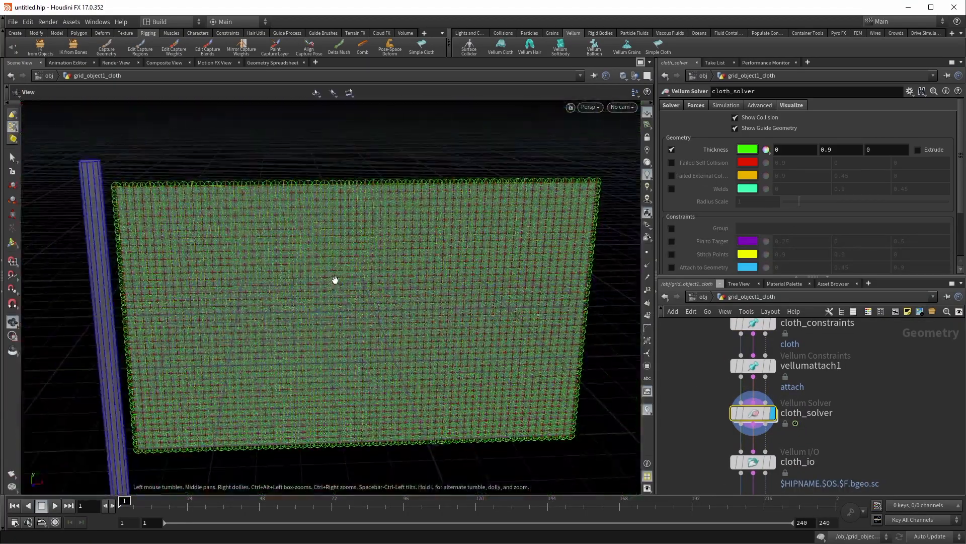
middle_click_drag(282, 261, 343, 259)
left_click_drag(343, 259, 358, 278)
key("Return")
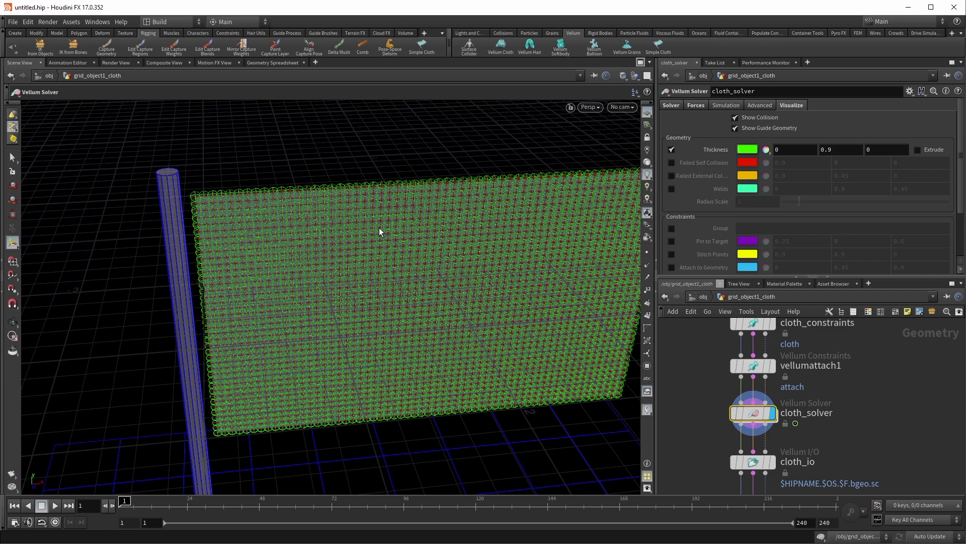
Compare the flag's thickness circles at frame 2, examining them closely along the upper edge
key("space")
left_click_drag(381, 231, 414, 282)
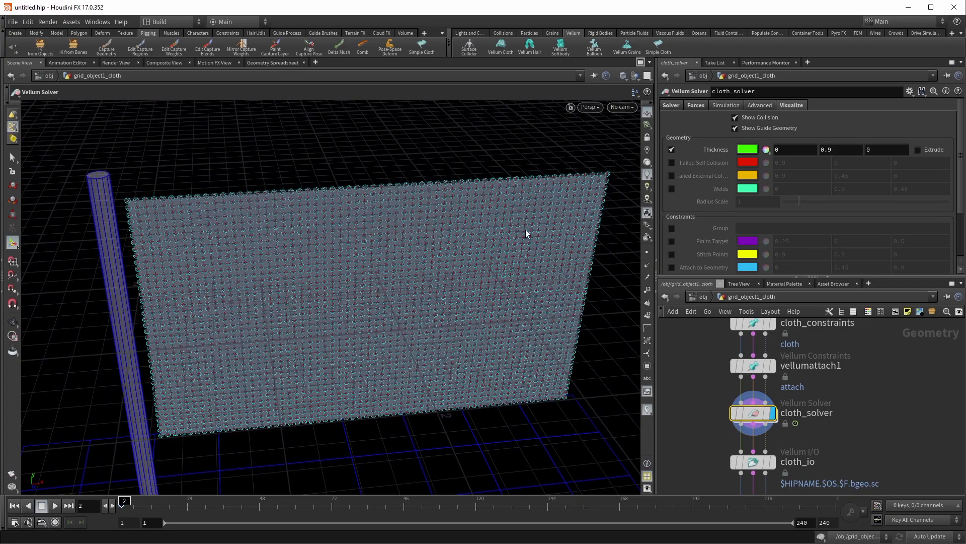
key("space")
right_click_drag(315, 354, 451, 307)
left_click_drag(451, 307, 354, 159)
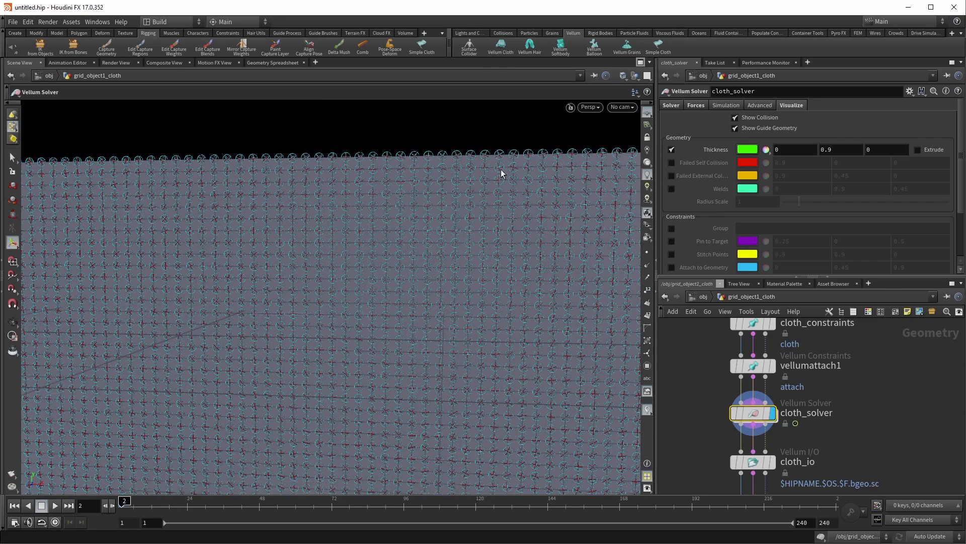
key("space")
right_click_drag(500, 172, 410, 254)
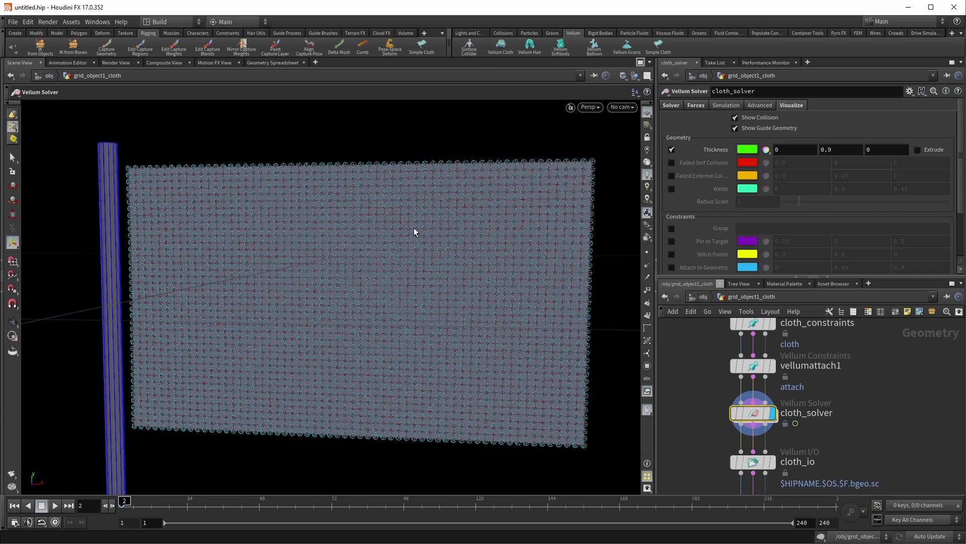
Play the simulation with the thickness display on, then return to frame 1
left_click_drag(316, 223, 198, 356, "alt")
left_click(56, 505)
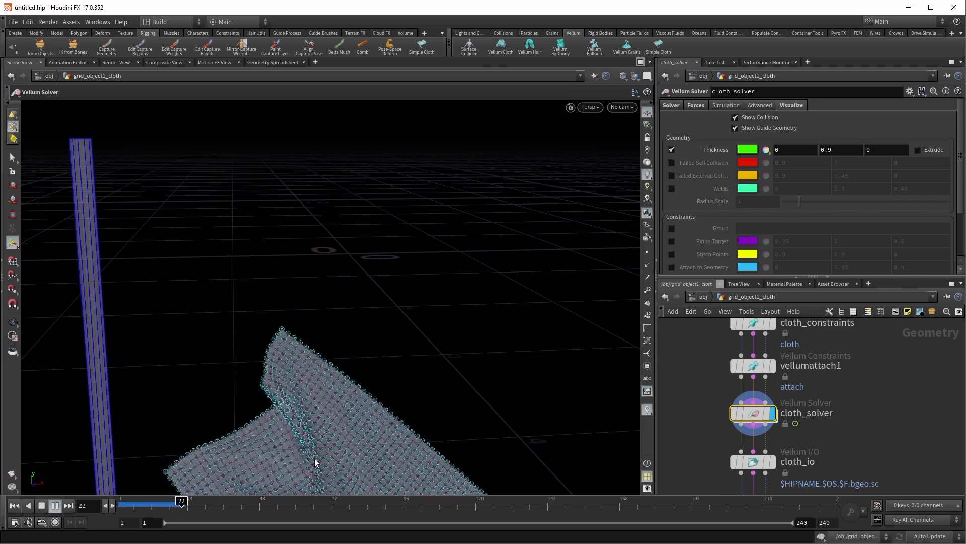
left_click(13, 507)
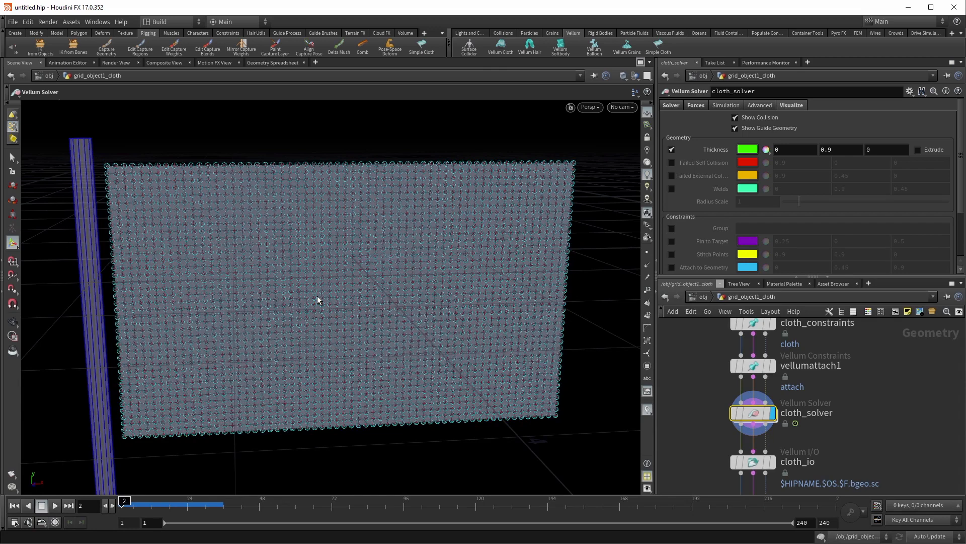
key("Left")
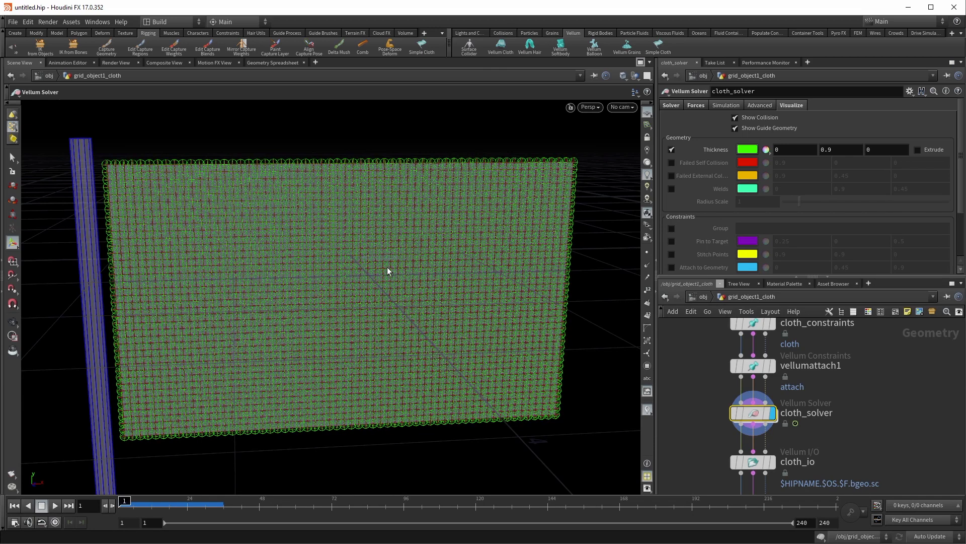
Go up to the object level and select the tube1 object with the Vellum tools shown
scroll(841, 392, "down", 5)
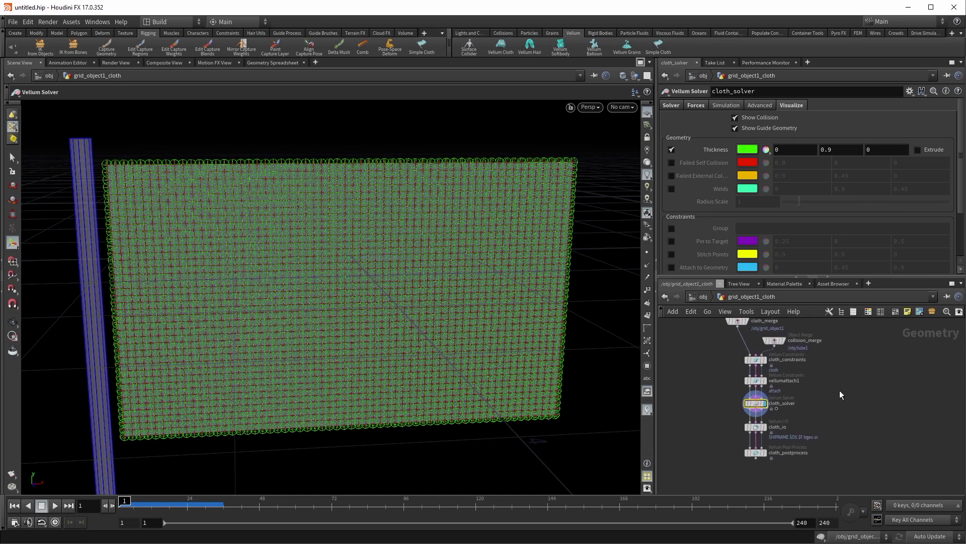
key("u")
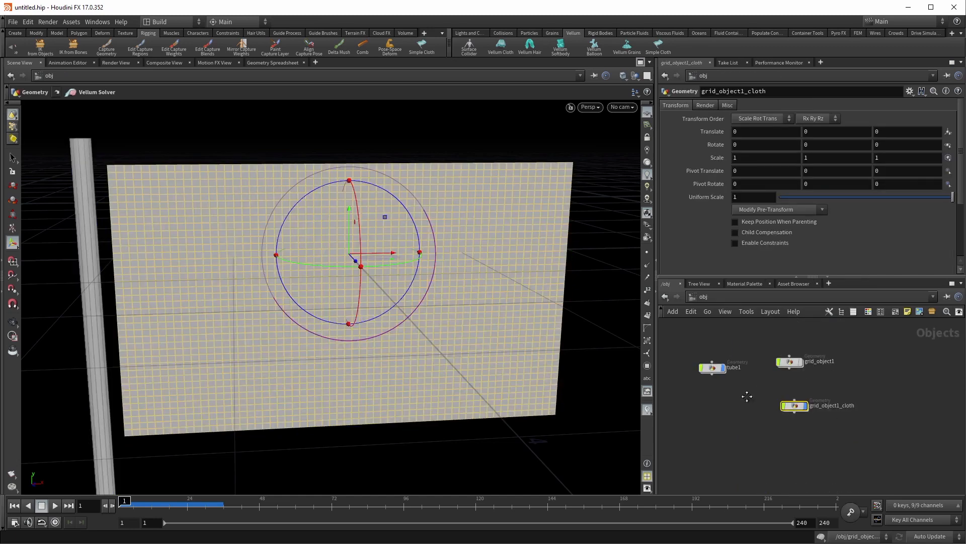
left_click(717, 388)
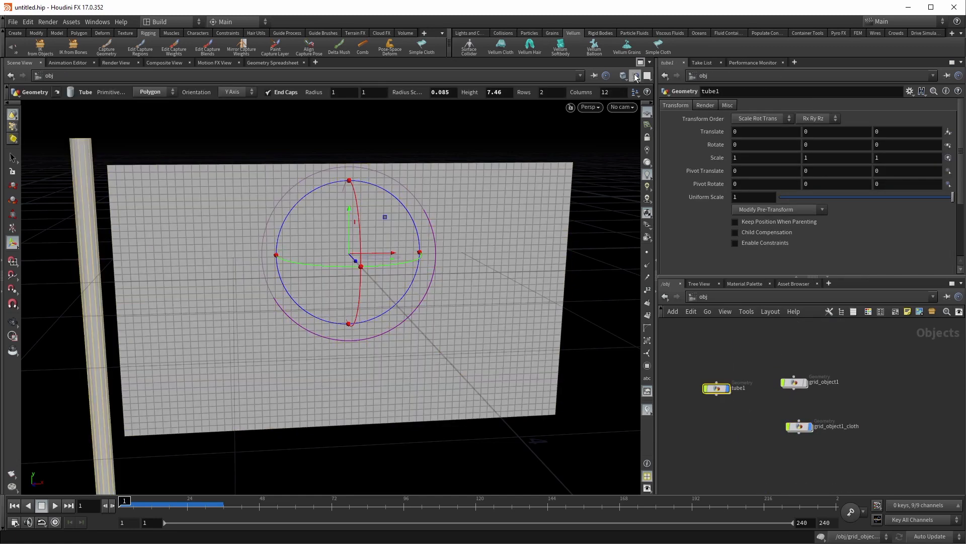
left_click(552, 32)
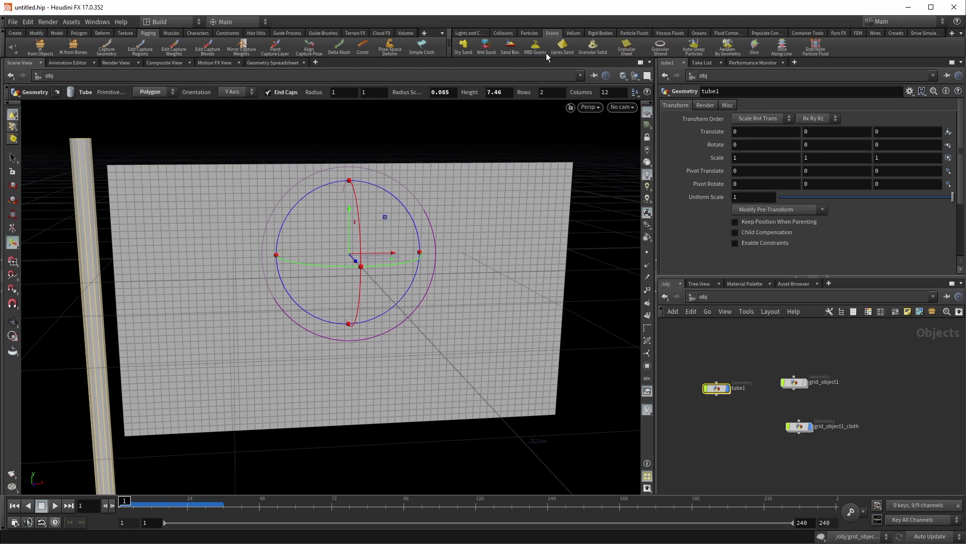
left_click(573, 33)
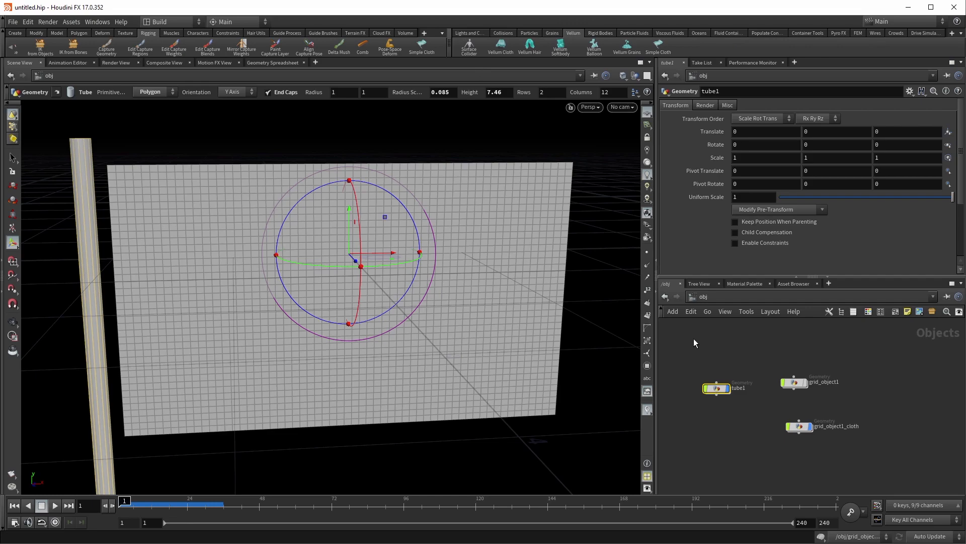
key("Escape")
left_click_drag(241, 181, 304, 289)
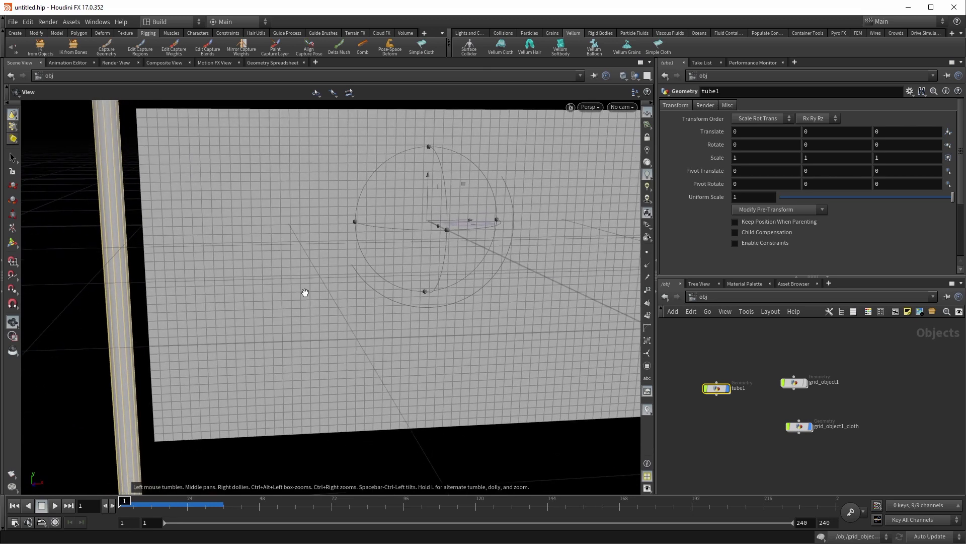
key("Return")
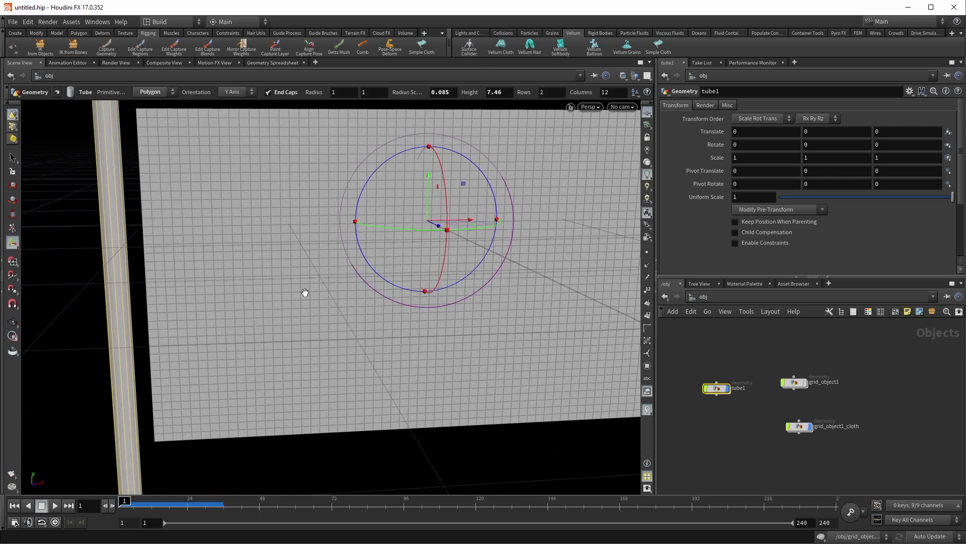
Save the flag scene under the file name flag.hip
left_click(13, 22)
left_click(63, 77)
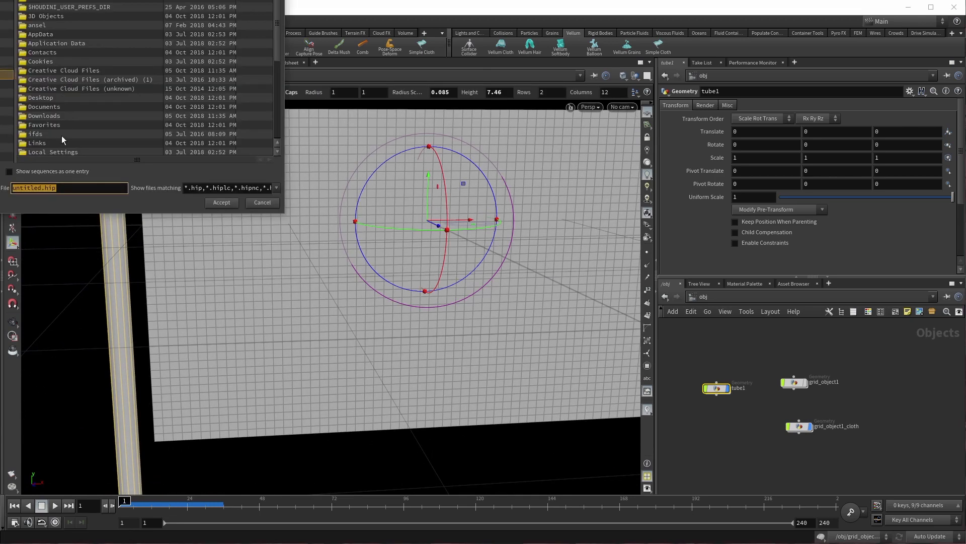
left_click(43, 188)
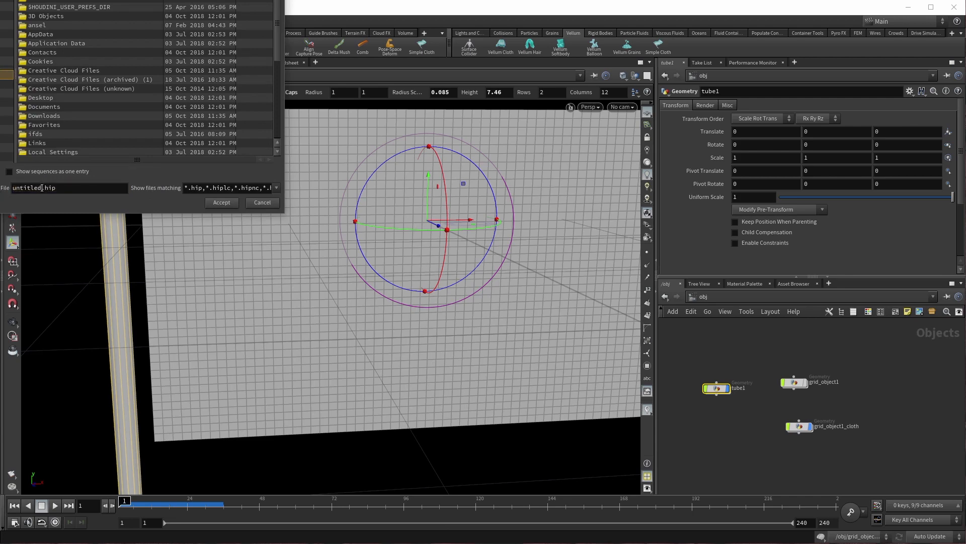
key("BackSpace")
key("BackSpace")
key("BackSpace")
key("BackSpace")
key("BackSpace")
key("BackSpace")
key("BackSpace")
key("BackSpace")
type("flag")
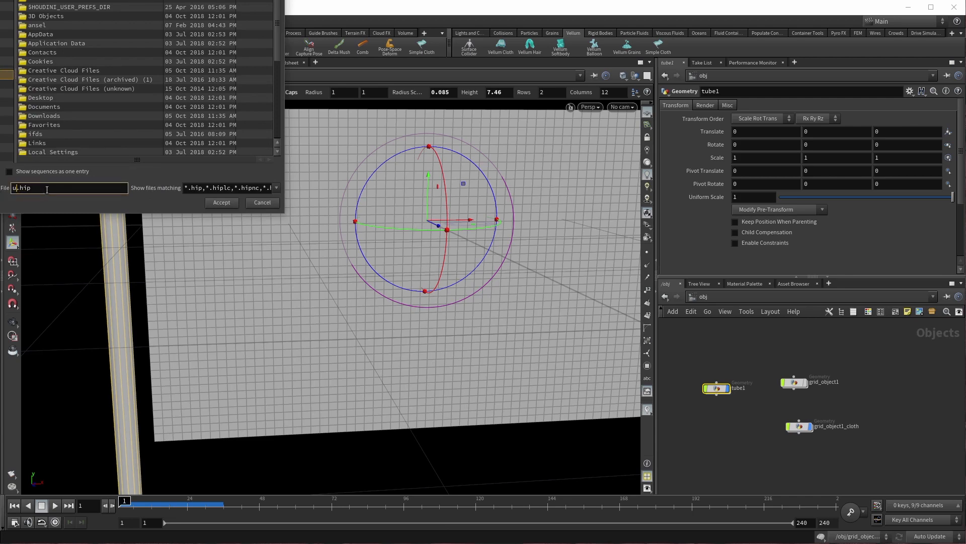
key("Return")
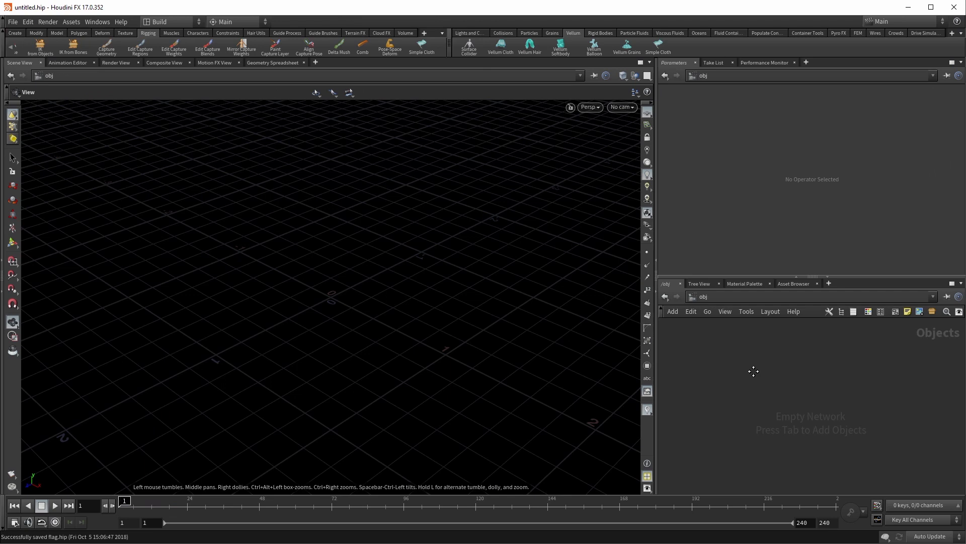
Add a Test Geometry: Pig Head object at the object level of the empty scene and enter its geometry network
key("Tab")
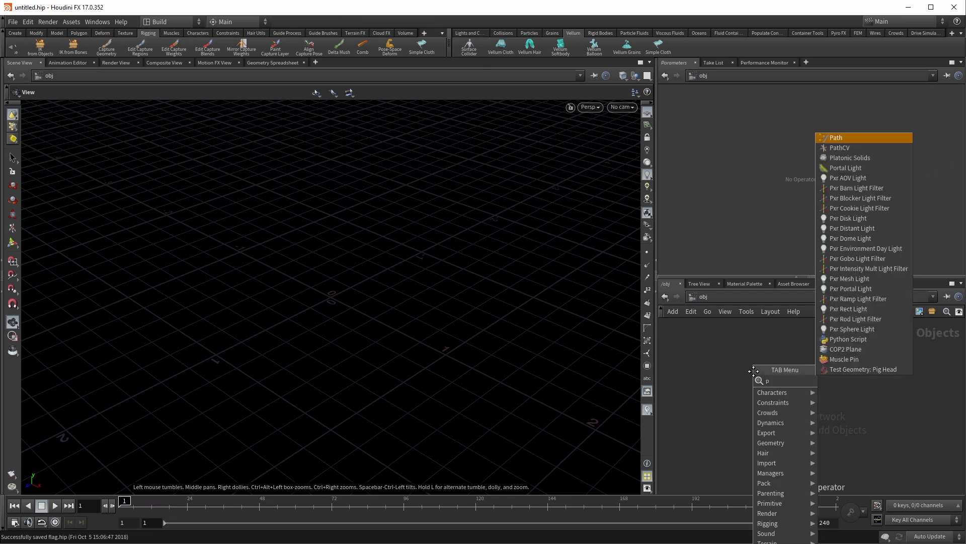
key("Escape")
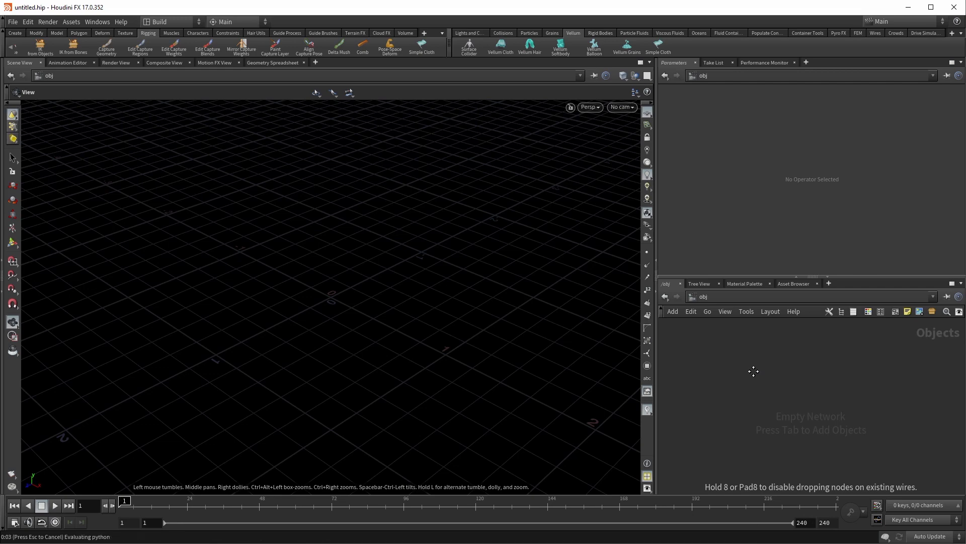
left_click(754, 372)
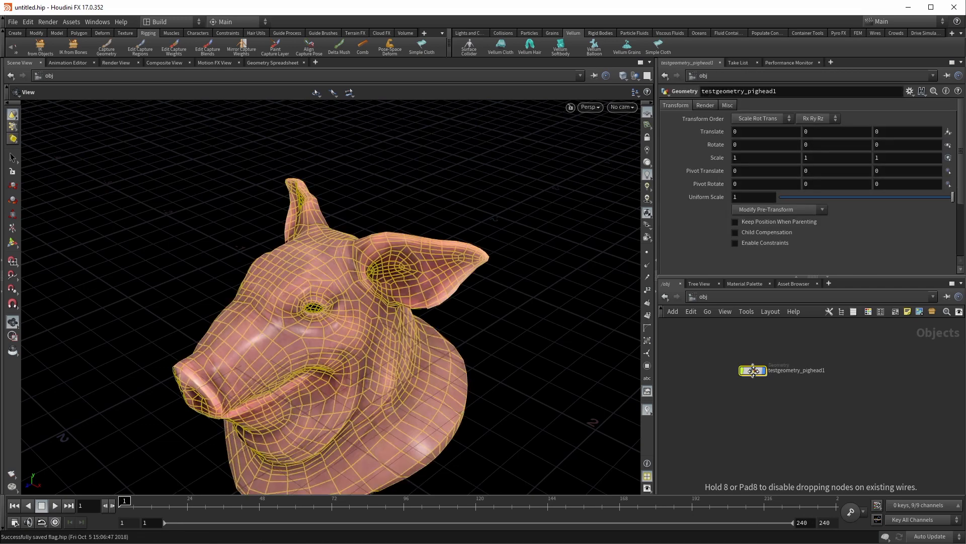
key("Return")
key("Escape")
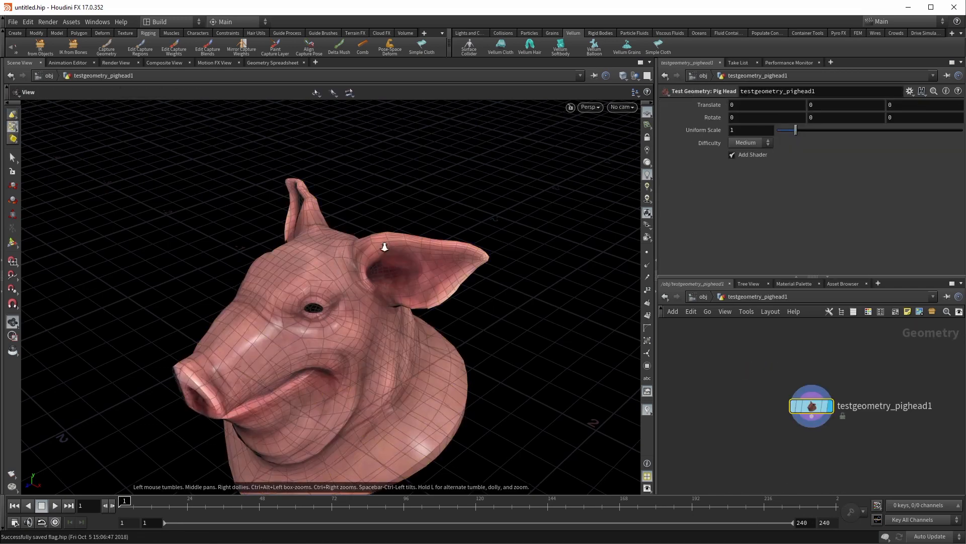
left_click_drag(384, 250, 393, 323)
Add a COP2 Network node beside the pig head node and set its method to Volume Slice
key("Return")
key("Tab")
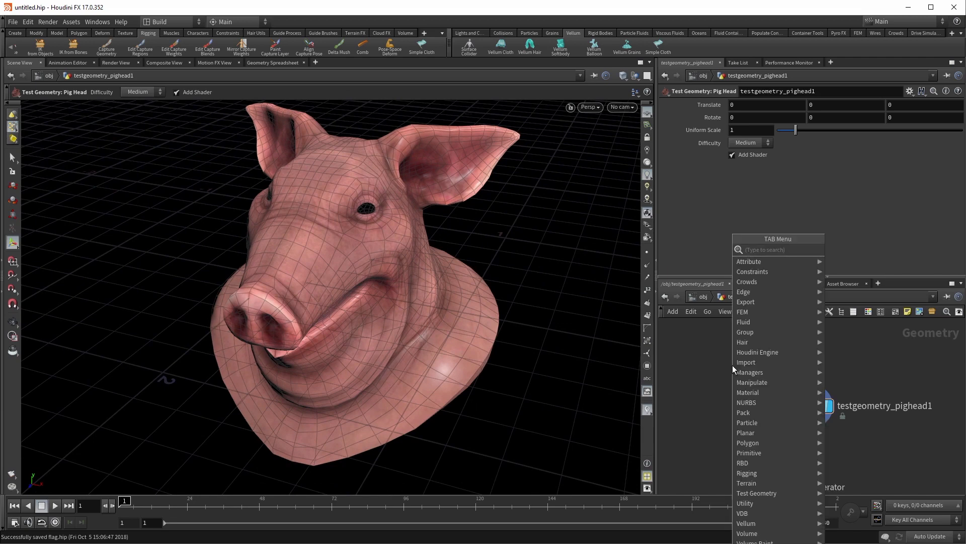
type("cop")
key("Return")
left_click(733, 368)
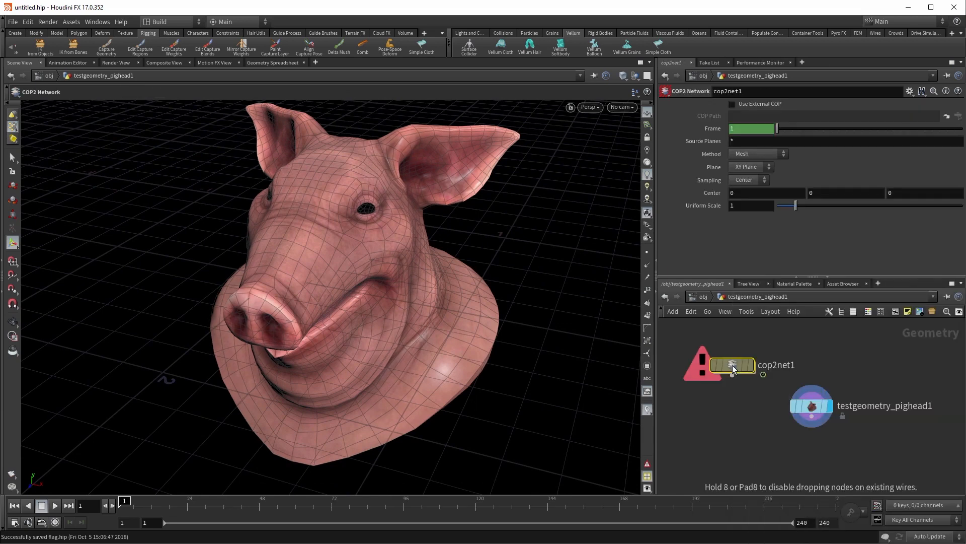
left_click(736, 156)
left_click(754, 163)
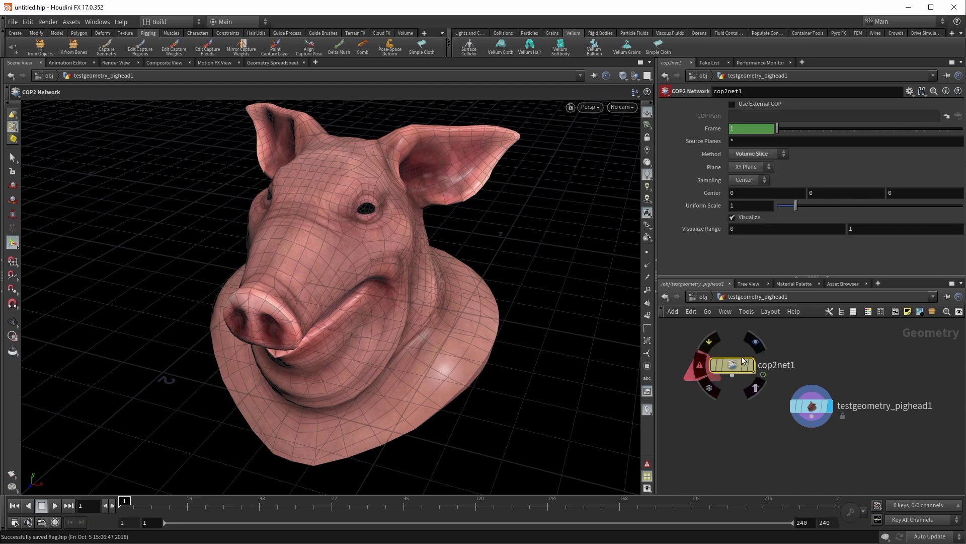
Display cop2net1 and add a File node inside it that loads bacon.jpg
left_click(754, 346)
key("Tab")
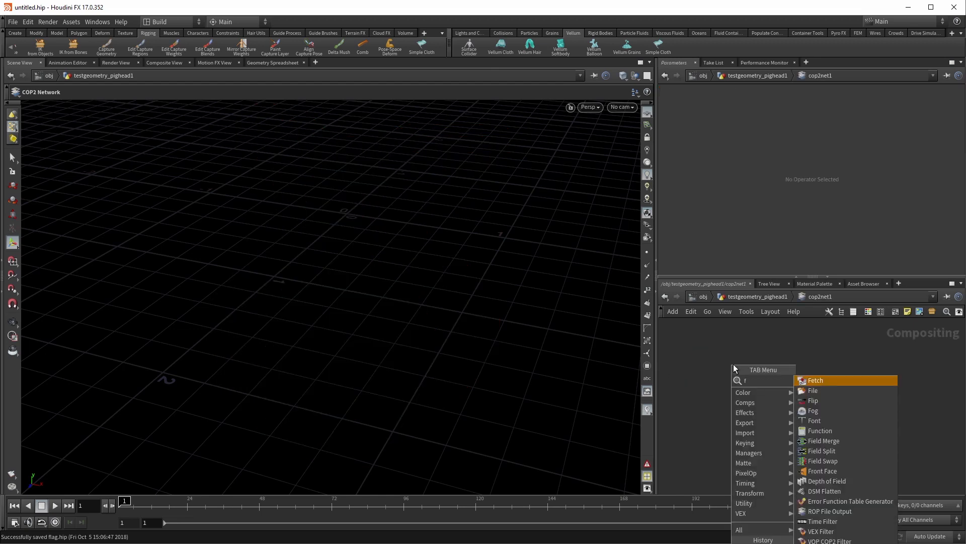
type("file")
key("Return")
left_click(733, 364)
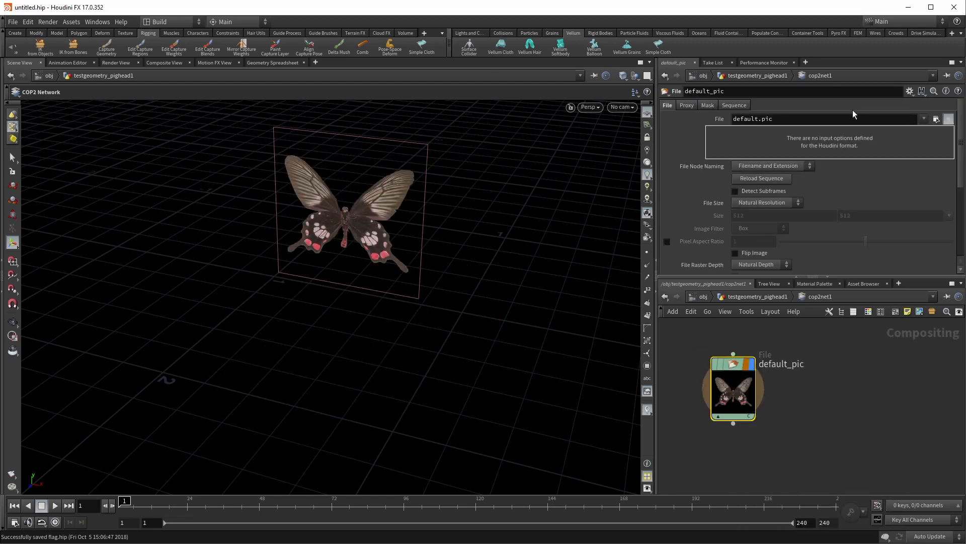
left_click(848, 118)
type("bacon.jpg")
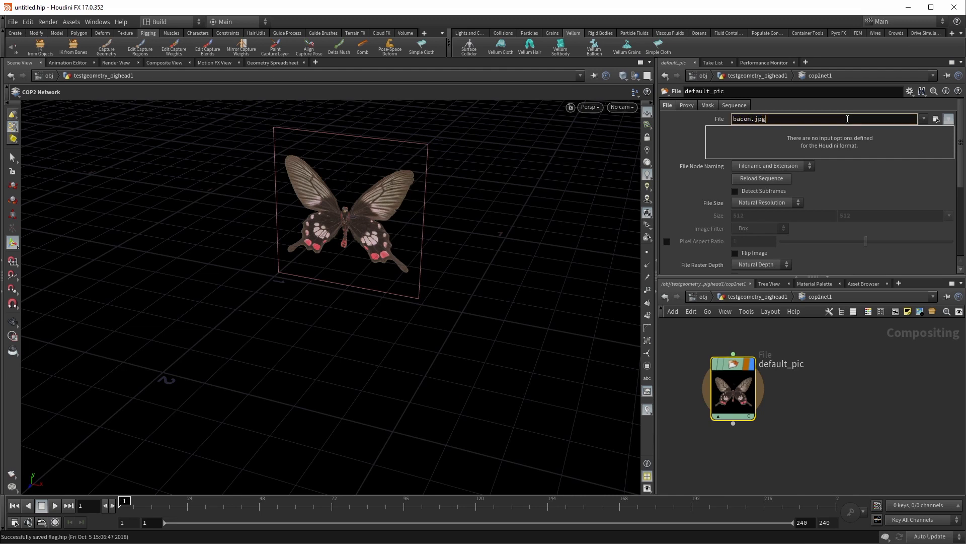
key("Return")
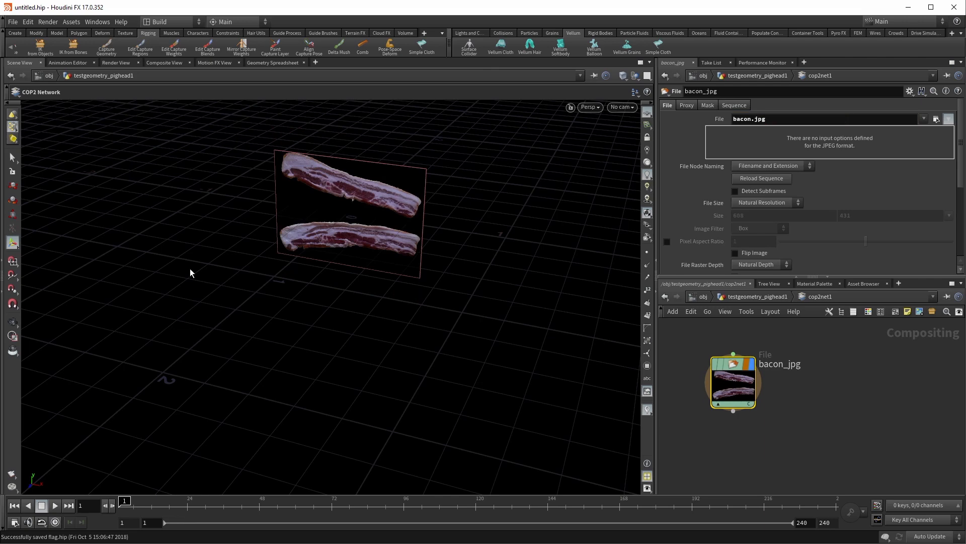
Return to the pig head geometry network and place a Trace node below cop2net1
key("u")
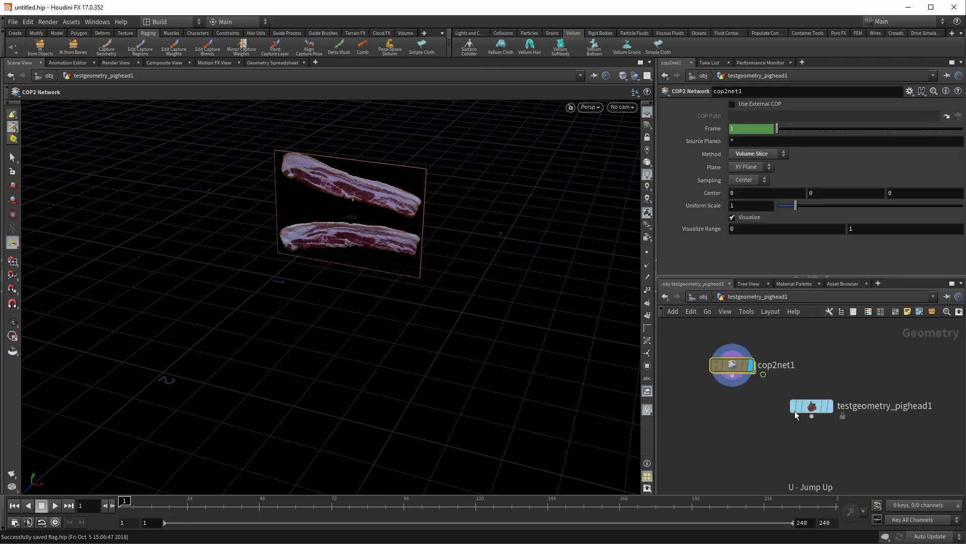
left_click_drag(313, 274, 403, 241, "alt")
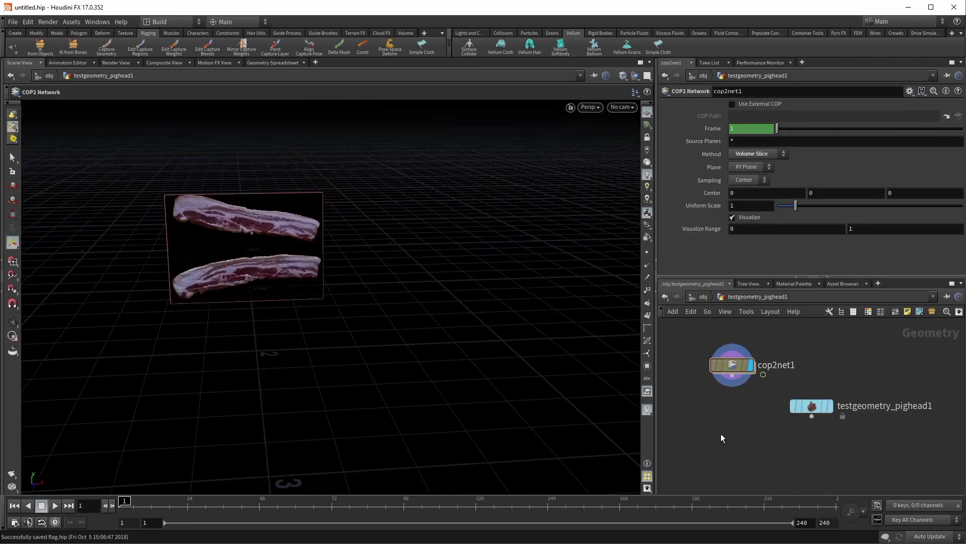
key("Escape")
left_click_drag(185, 254, 442, 214)
left_click_drag(347, 343, 403, 312)
key("Tab")
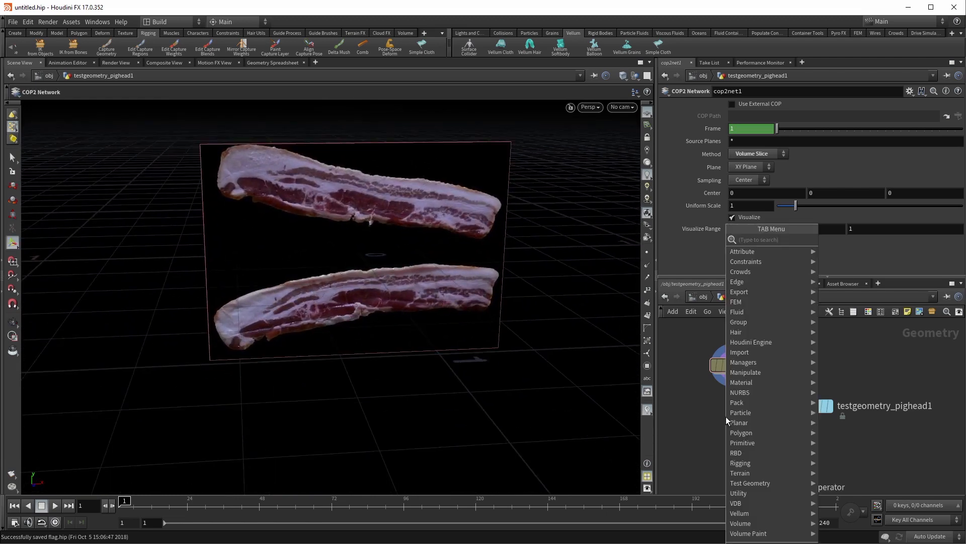
type("trac")
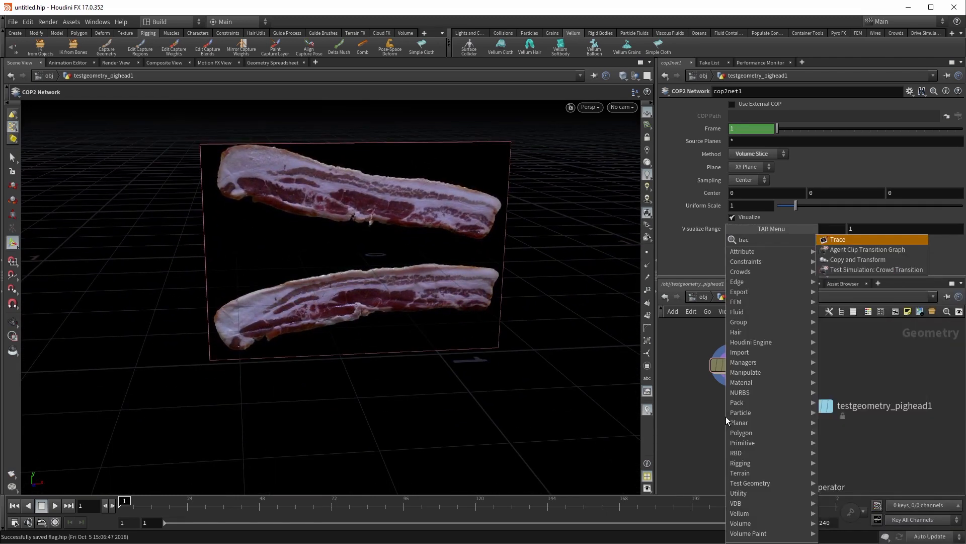
key("Return")
left_click(724, 412)
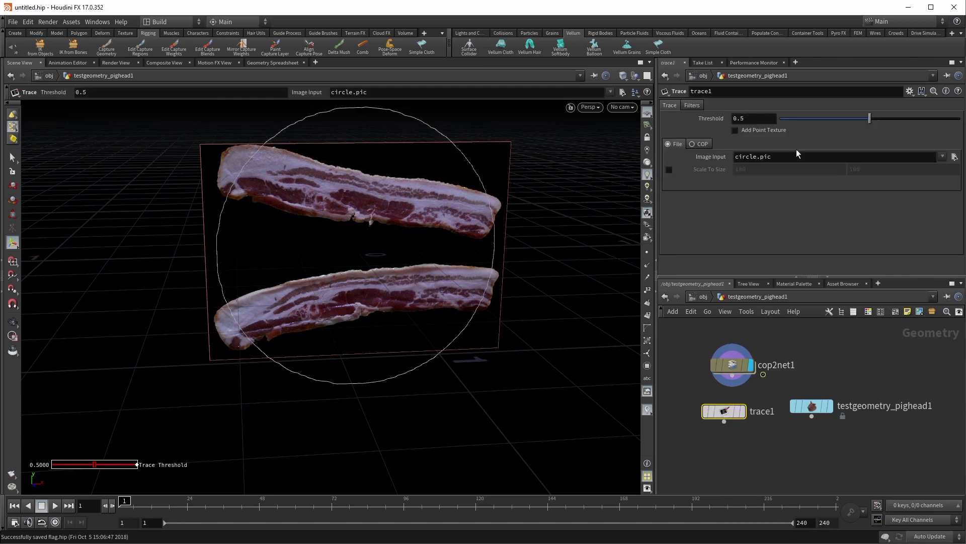
Make trace1 read from the COP path ../cop2net1 and display its result
left_click(693, 145)
left_click_drag(738, 367, 756, 156)
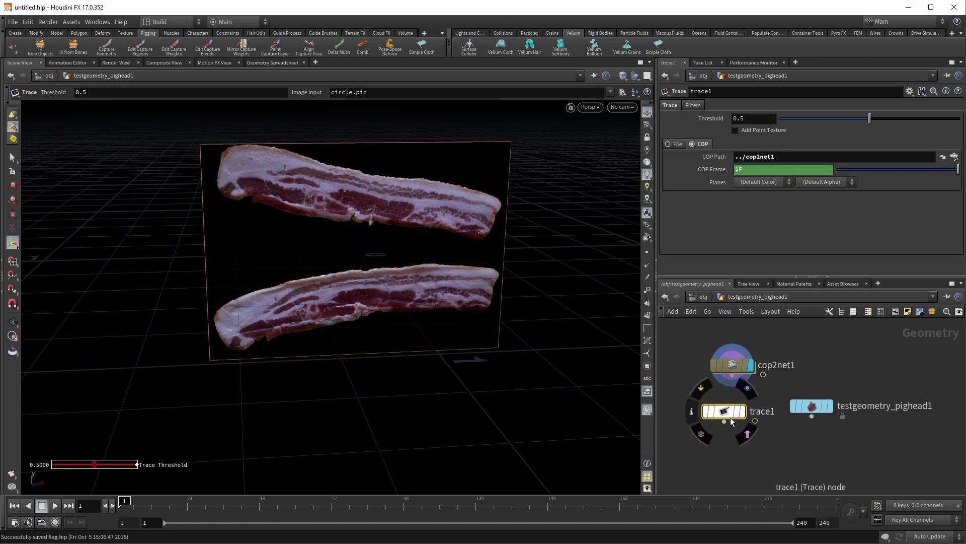
left_click(707, 393)
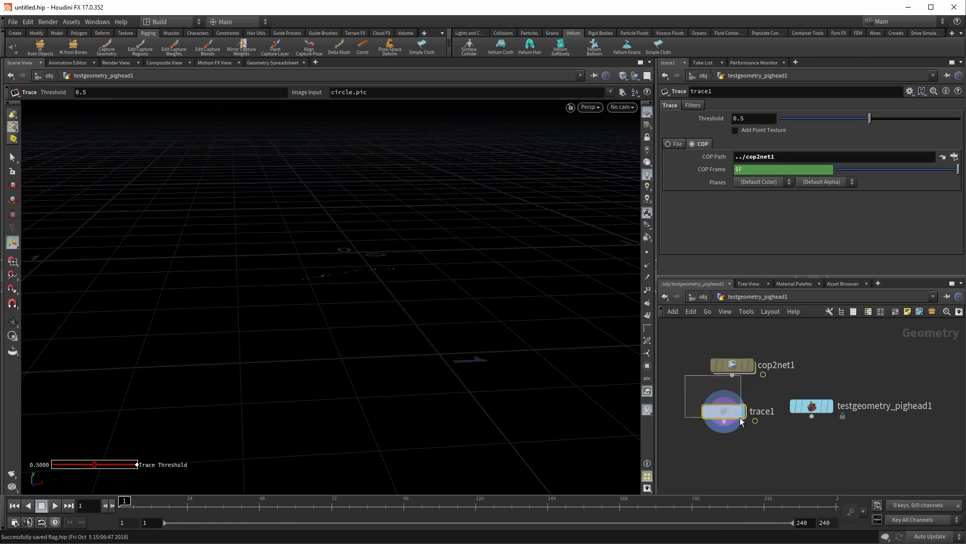
key("Escape")
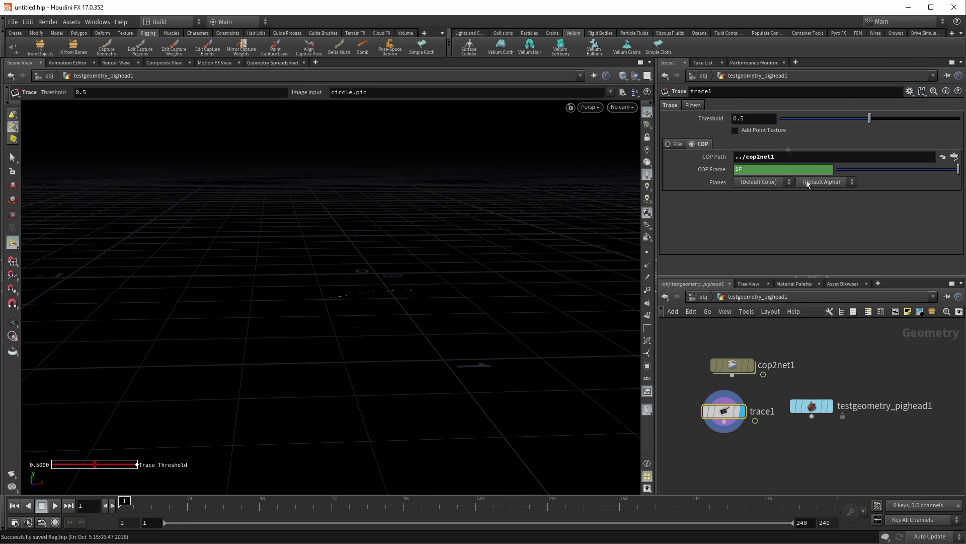
Lower the trace threshold to 0.008 and switch the viewport to wireframe shading
mouse_move(869, 118)
left_mouse_down()
mouse_move(784, 119)
mouse_move(782, 131)
left_mouse_up()
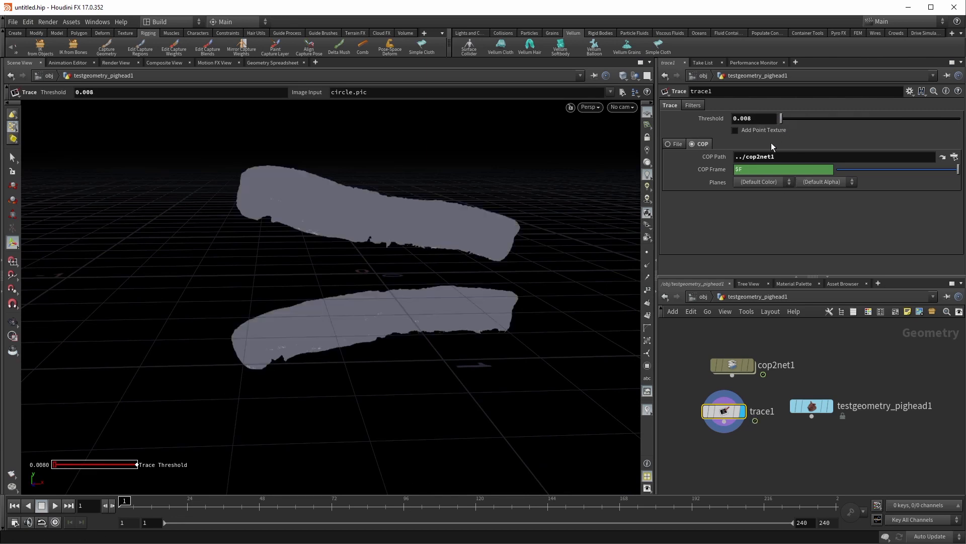
key("Escape")
key("w")
Examine the traced bacon outlines up close for small stray shapes inside and along the edges
scroll(334, 297, "up", 5)
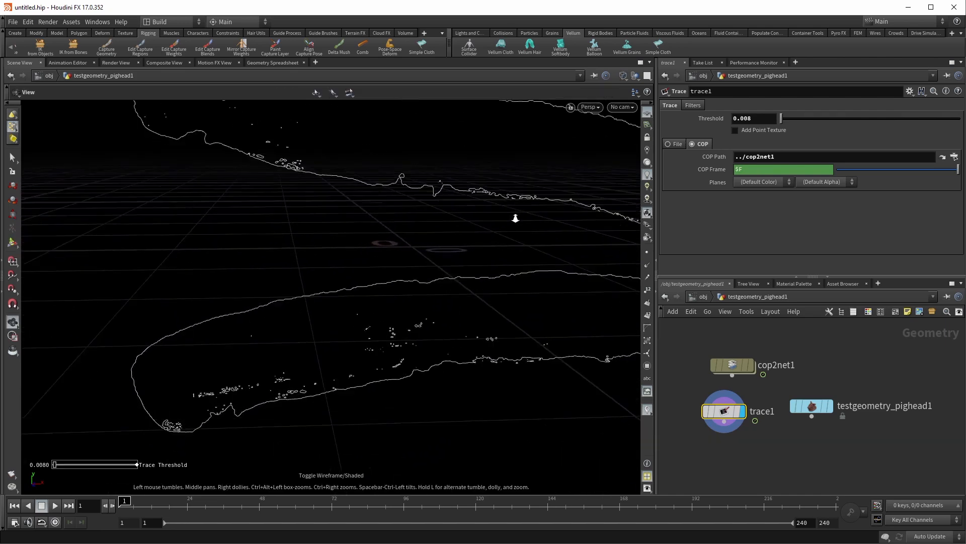
right_click_drag(516, 218, 428, 252)
middle_click_drag(428, 252, 380, 262)
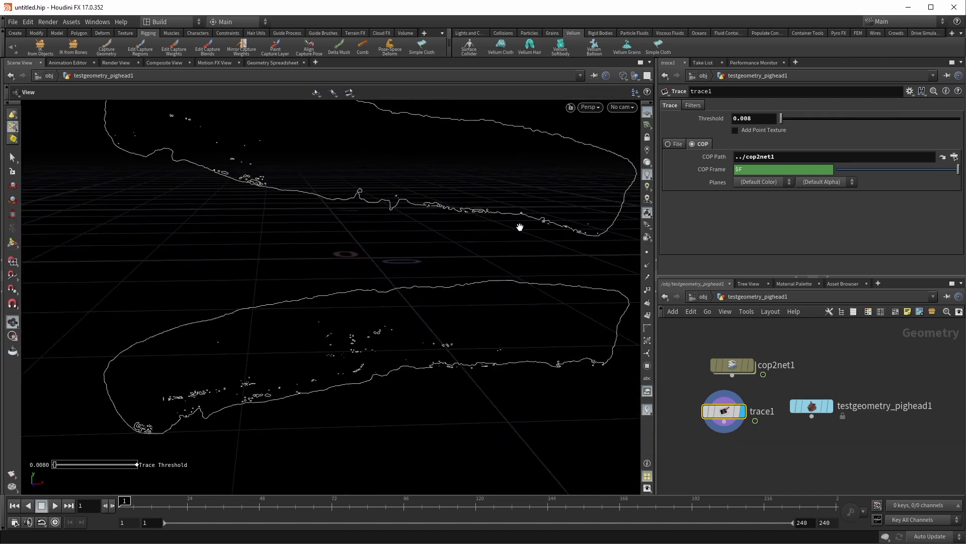
key("Return")
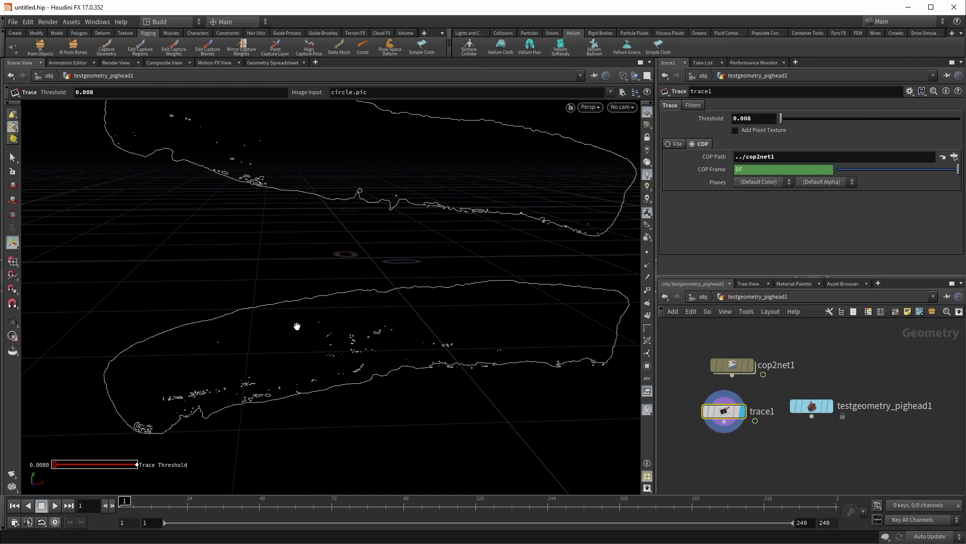
middle_click_drag(297, 326, 327, 316, "alt")
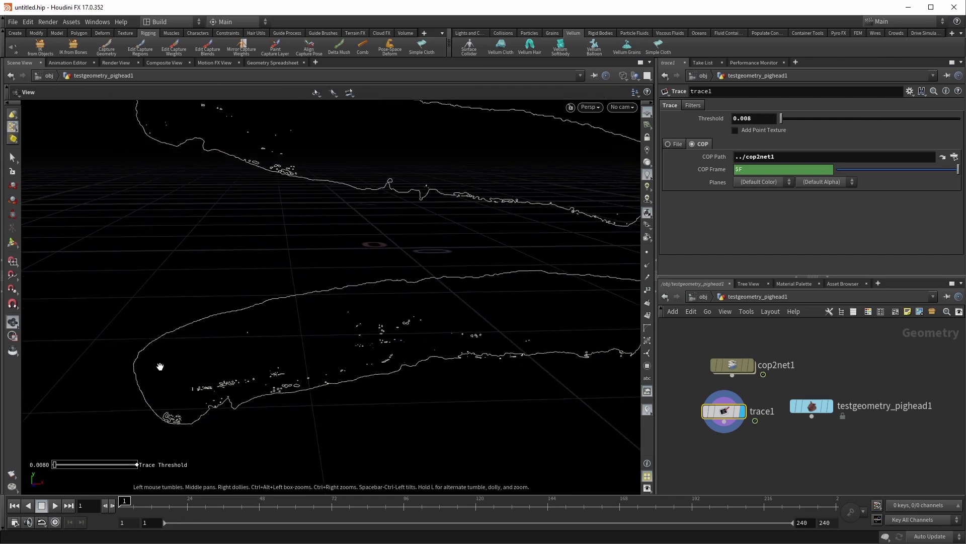
right_click_drag(209, 439, 403, 317)
left_click_drag(201, 431, 208, 370)
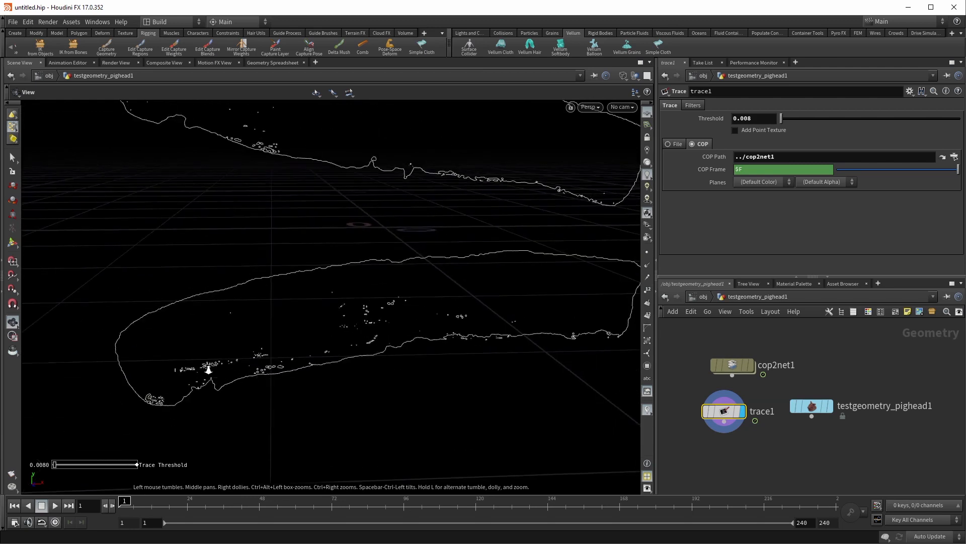
middle_click_drag(348, 226, 328, 242, "alt")
right_click_drag(327, 241, 302, 307, "alt")
Add a Measure node after trace1 and set its type to Area
left_click(738, 446)
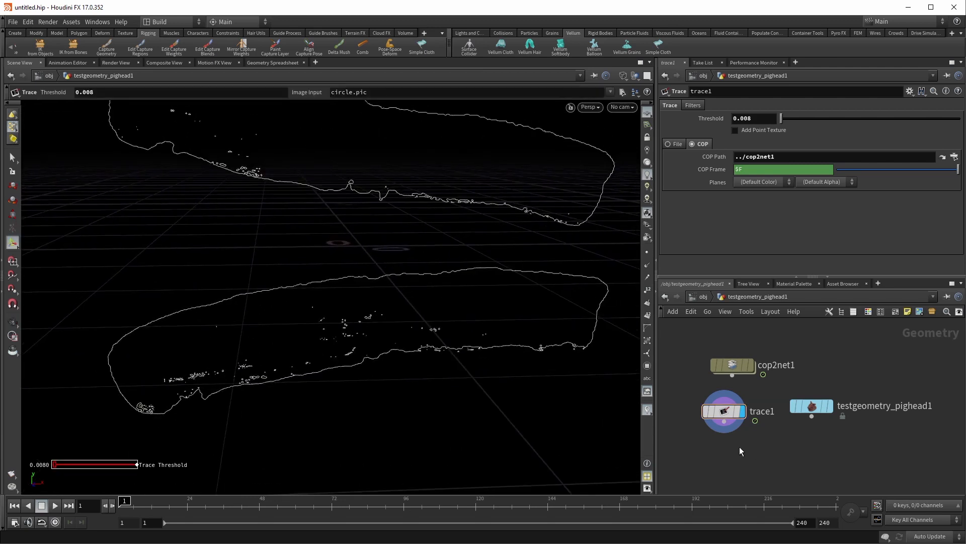
key("Tab")
type("meas")
key("Return")
left_click(739, 447)
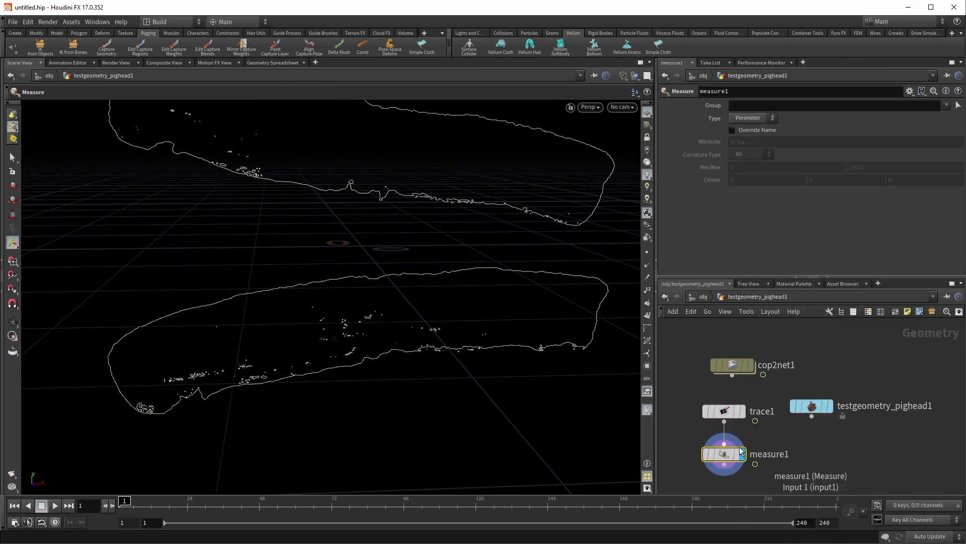
left_click(748, 120)
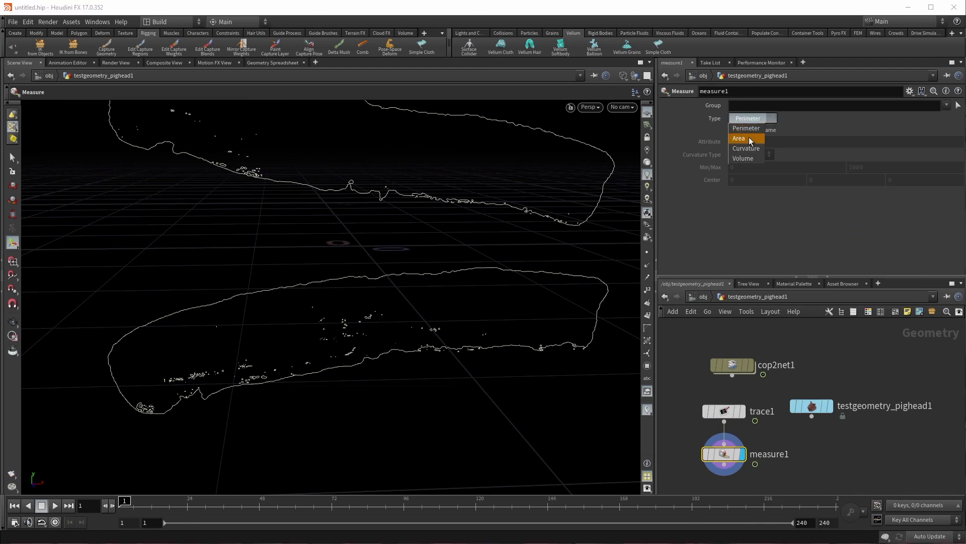
left_click(751, 139)
Inspect measure1's primitive areas in the Geometry Spreadsheet, sorted from largest to smallest
mouse_move(725, 461)
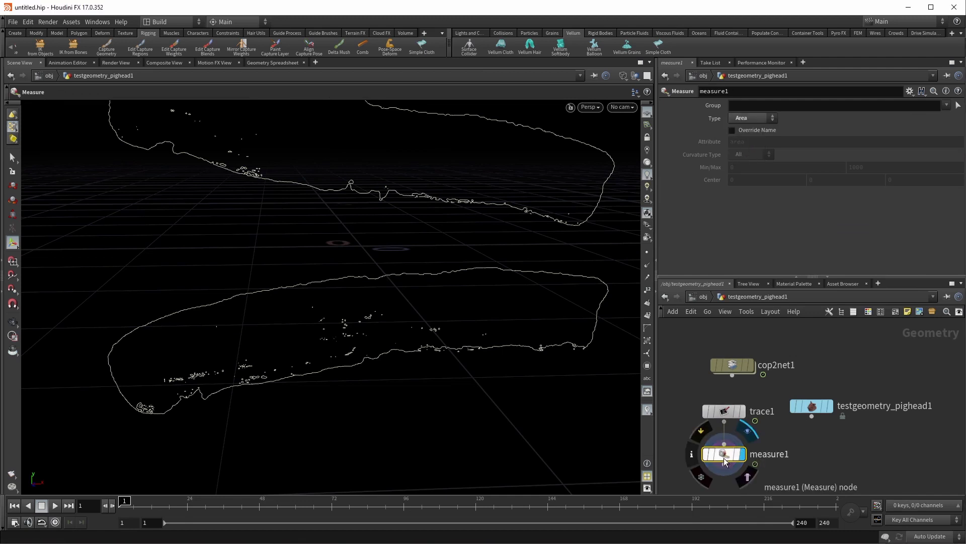
left_click(273, 63)
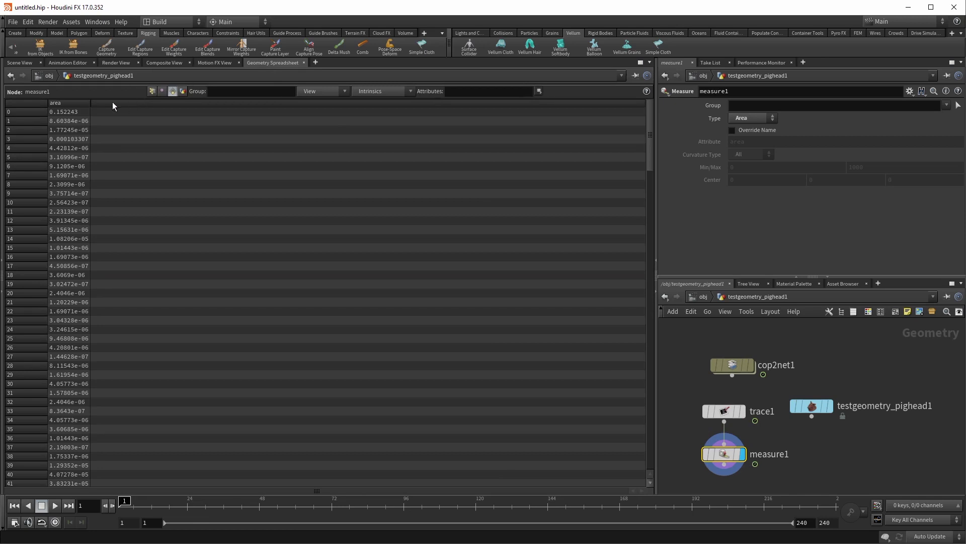
left_click(80, 103)
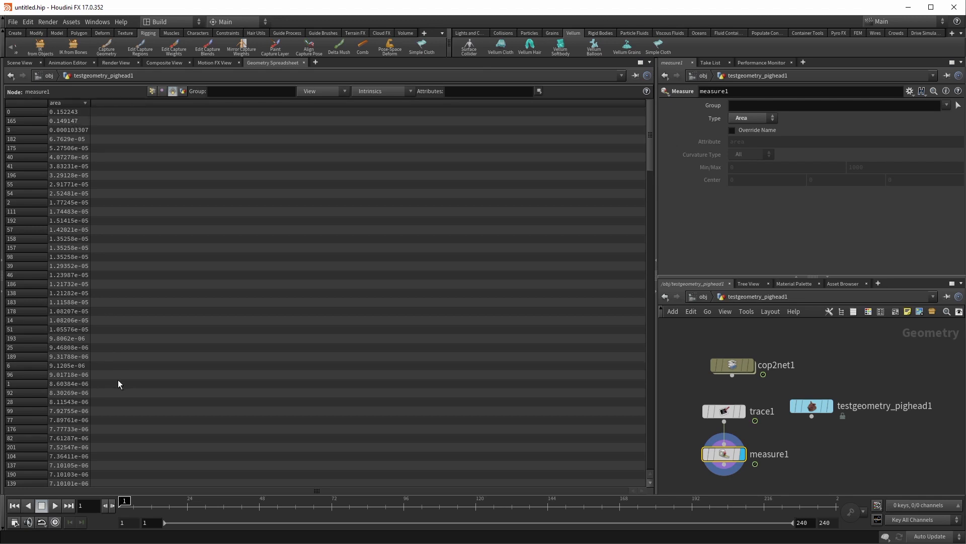
Add a Blast node after measure1, set its group type to Primitives and enter group 0
left_click(20, 63)
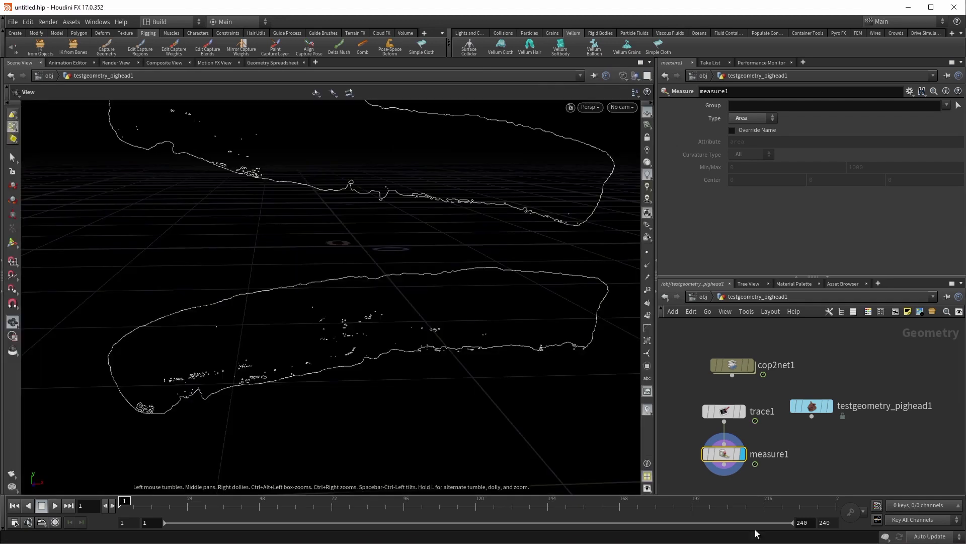
key("Tab")
type("blast")
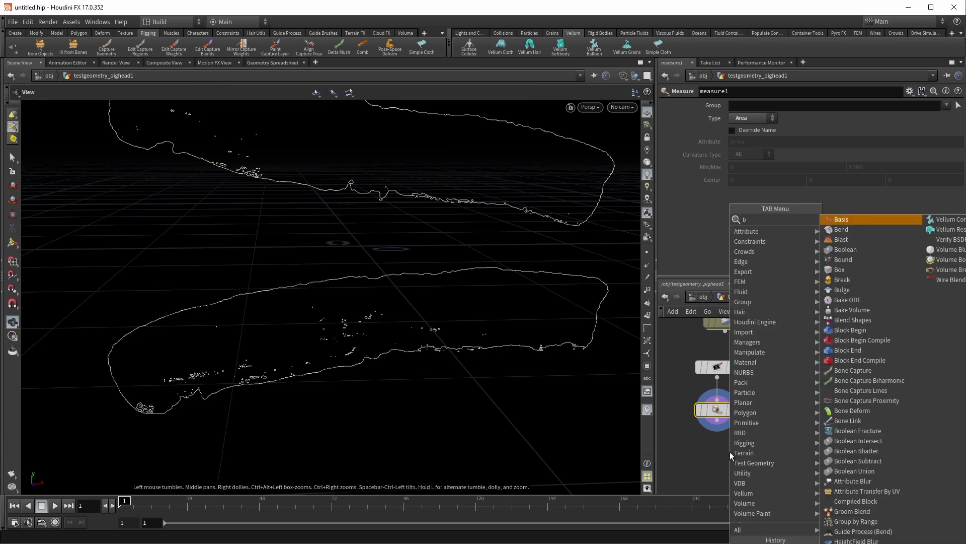
key("Return")
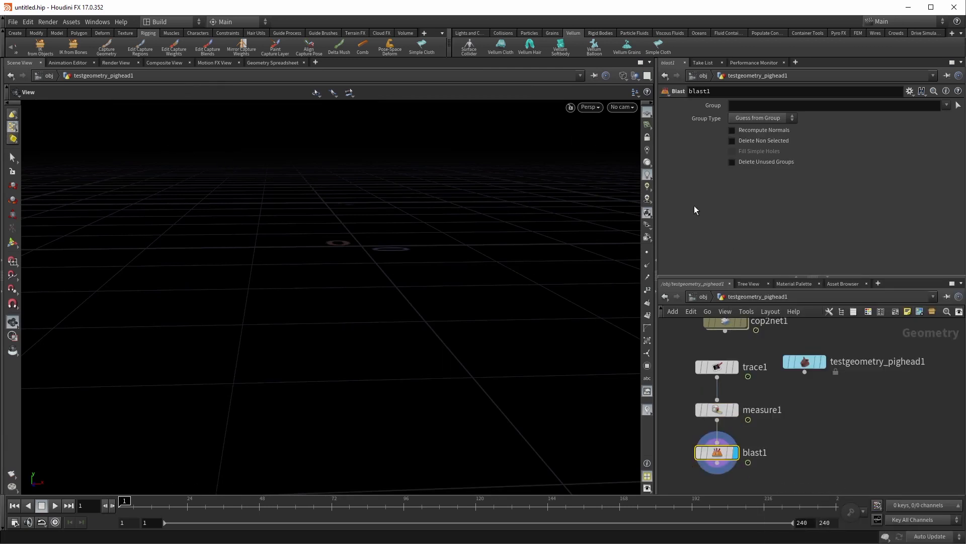
left_click(781, 117)
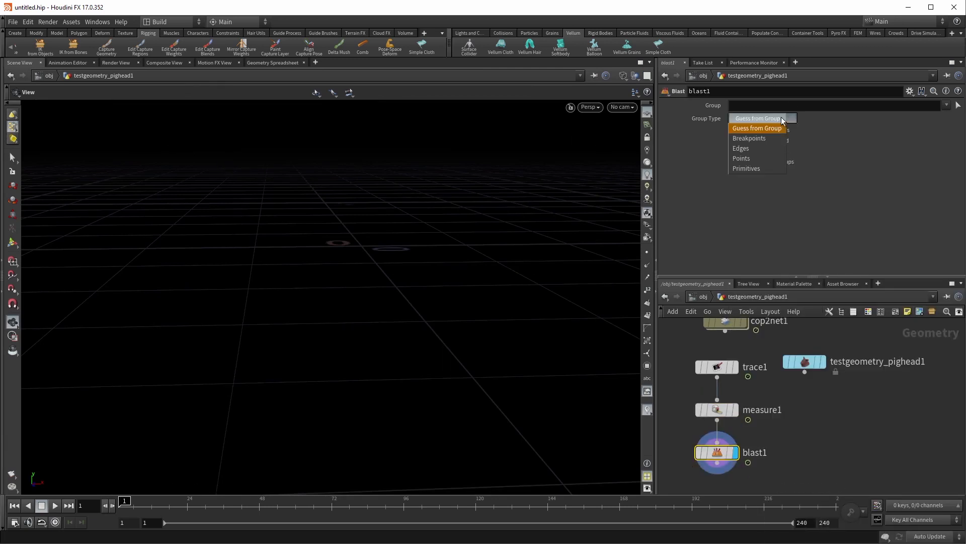
left_click(762, 165)
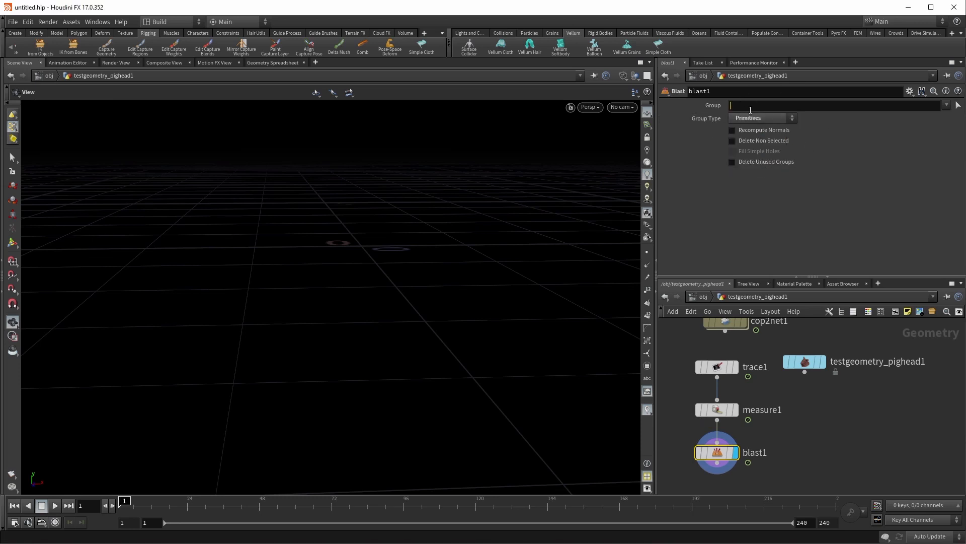
key("Return")
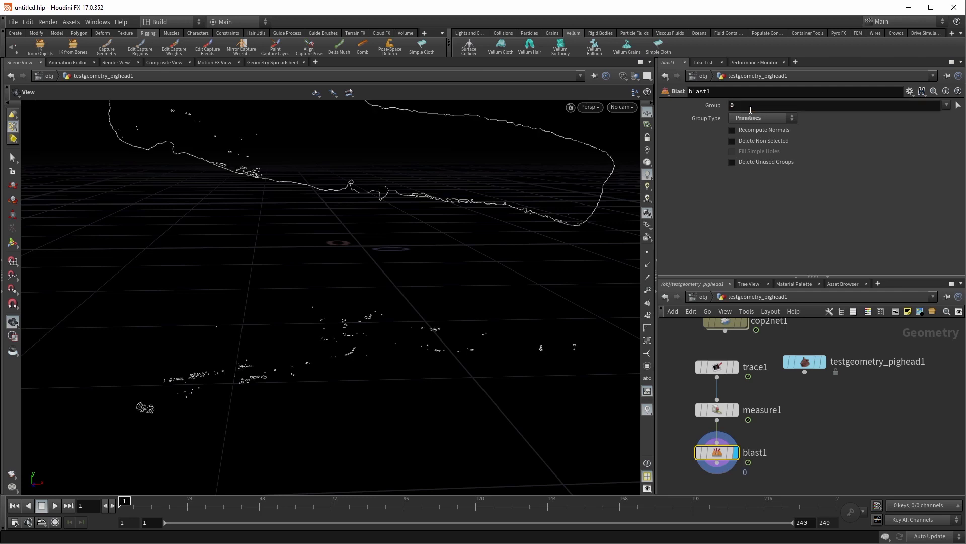
left_click(750, 109)
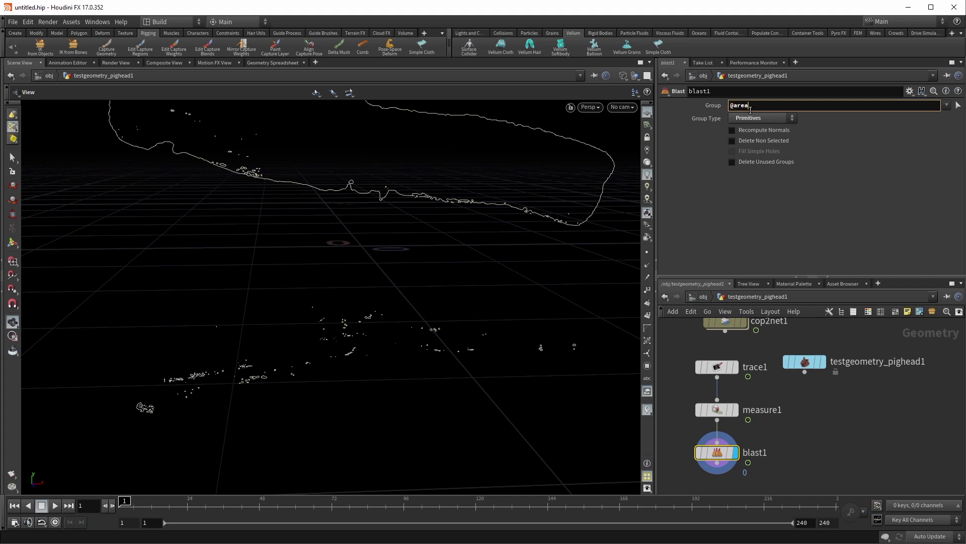
type("@area>0.1")
key("Return")
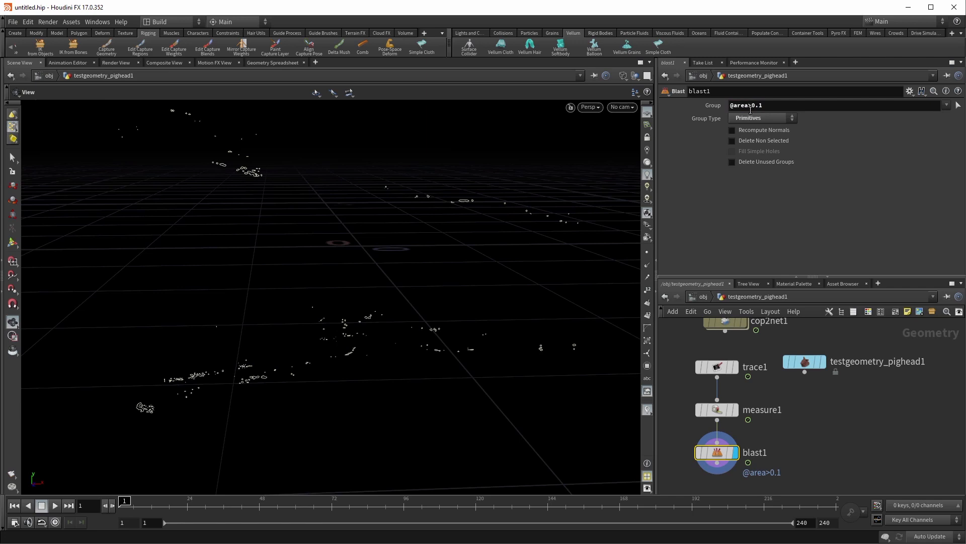
left_click(760, 140)
middle_click_drag(457, 224, 488, 286)
left_click_drag(488, 286, 446, 324)
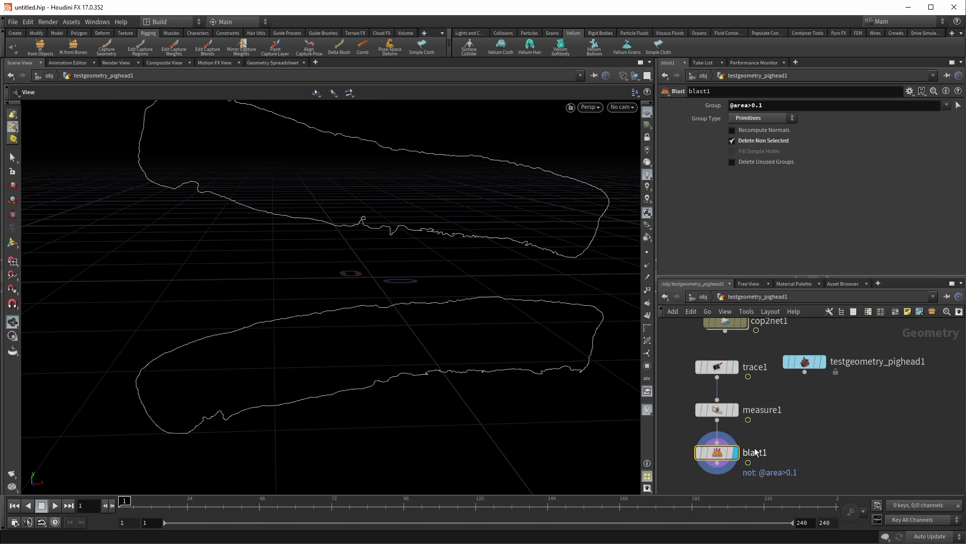
Add a Resample node after blast1 and lower its maximum segment length to 0.056
middle_click_drag(693, 496, 736, 437)
key("Tab")
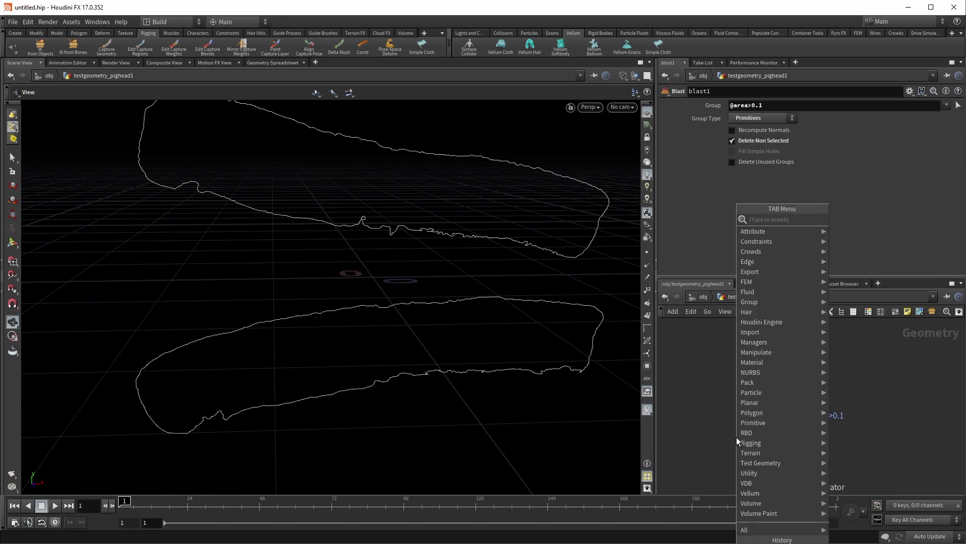
type("resa")
key("Return")
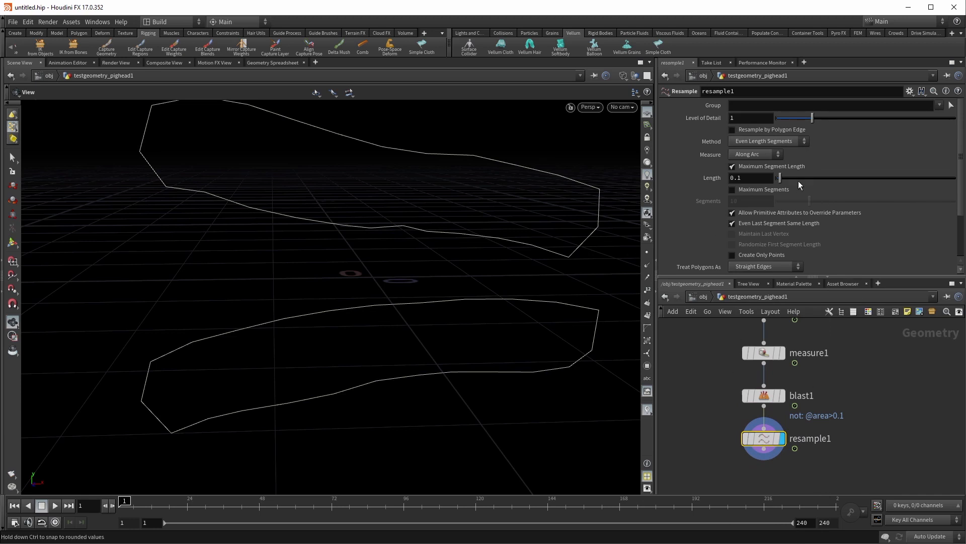
left_click_drag(781, 180, 778, 179)
mouse_move(753, 181)
middle_mouse_down()
mouse_move(753, 221)
mouse_move(736, 221)
middle_mouse_up()
key("w")
key("w")
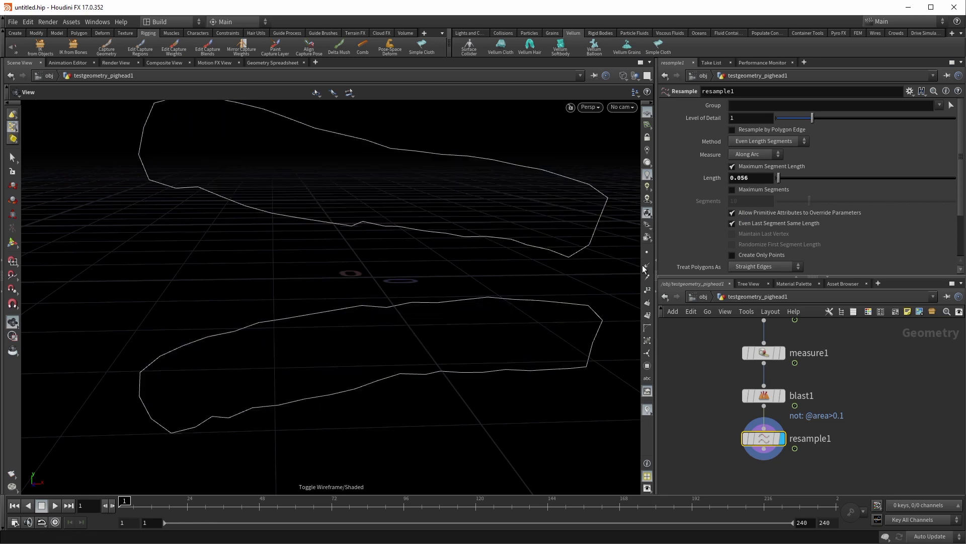
Show point markers in the viewport and set resample1's segment length to 0.016
left_click(648, 291)
left_click(648, 292)
left_click(647, 253)
middle_click_drag(742, 179, 534, 225)
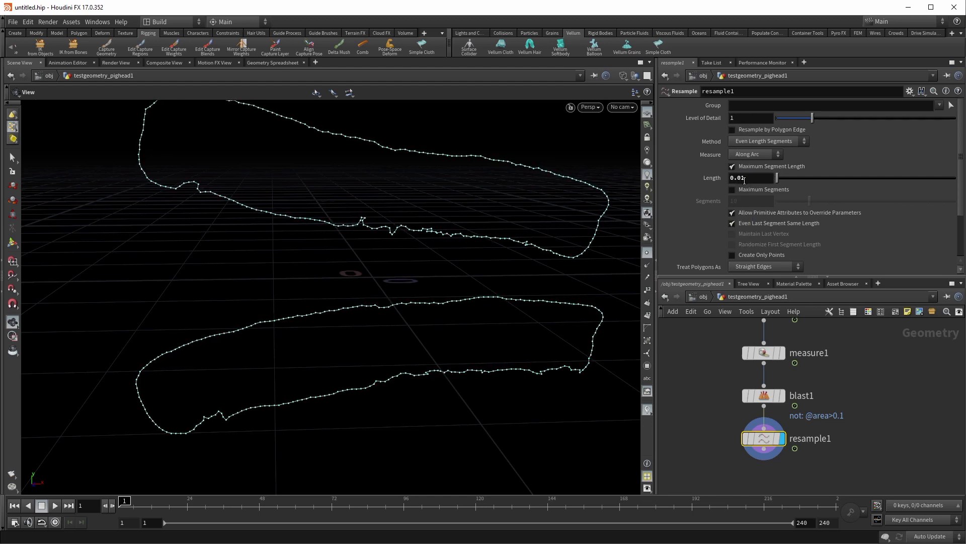
mouse_move(578, 221)
left_mouse_down()
mouse_move(542, 213)
mouse_move(561, 213)
left_mouse_up()
middle_click_drag(740, 178, 776, 213)
middle_click_drag(455, 198, 455, 183)
left_click_drag(455, 183, 516, 274)
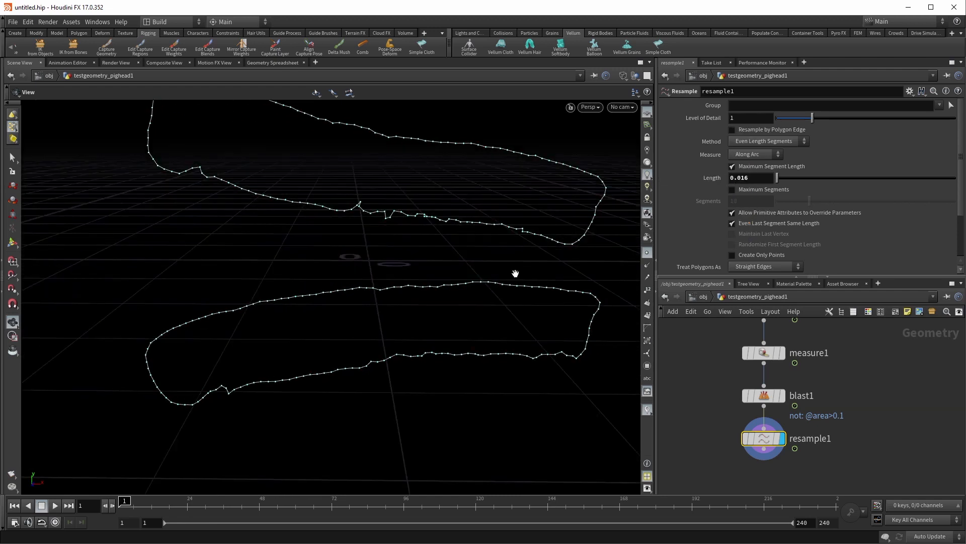
Add a Planar Patch from Curves node, connect resample1 to its input and display it
middle_click_drag(713, 415, 707, 348)
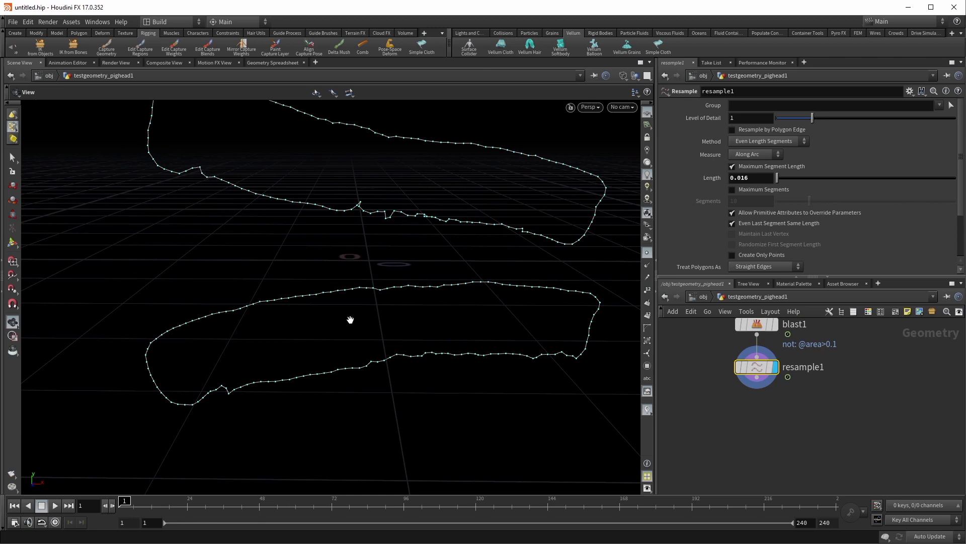
left_click(764, 428)
key("Tab")
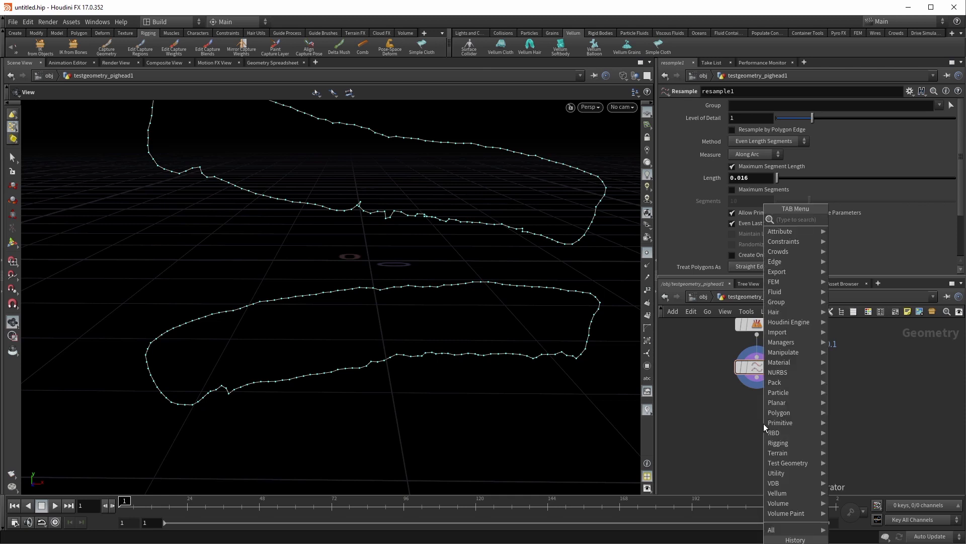
type("plan")
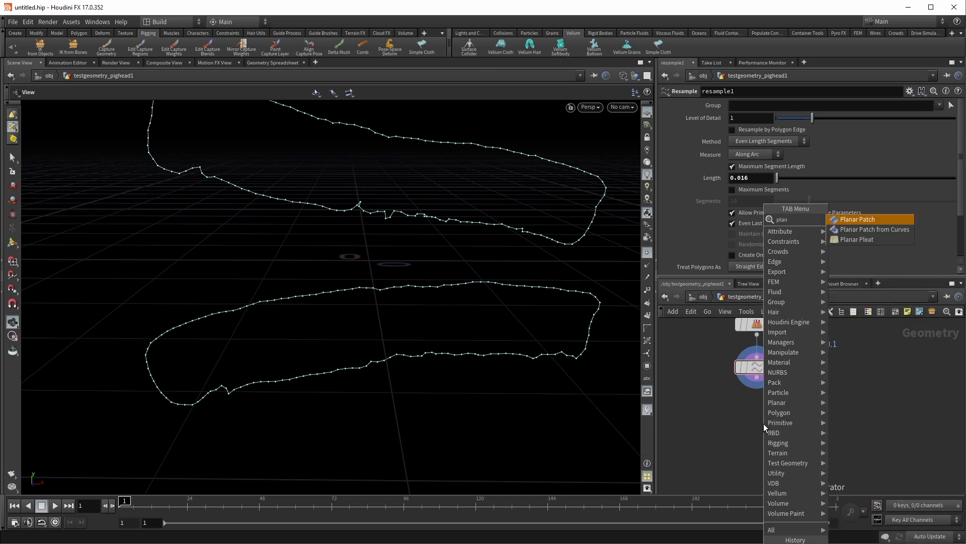
key("Down")
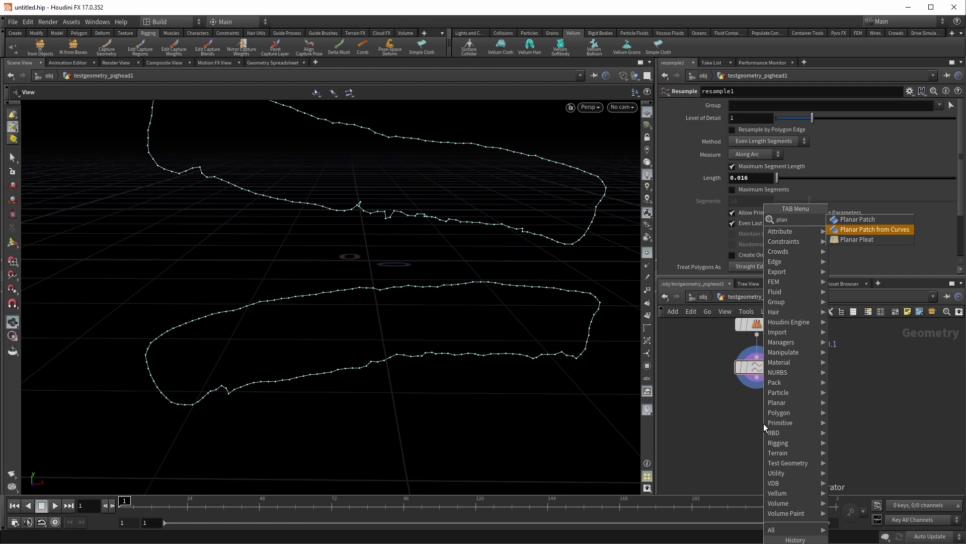
key("Return")
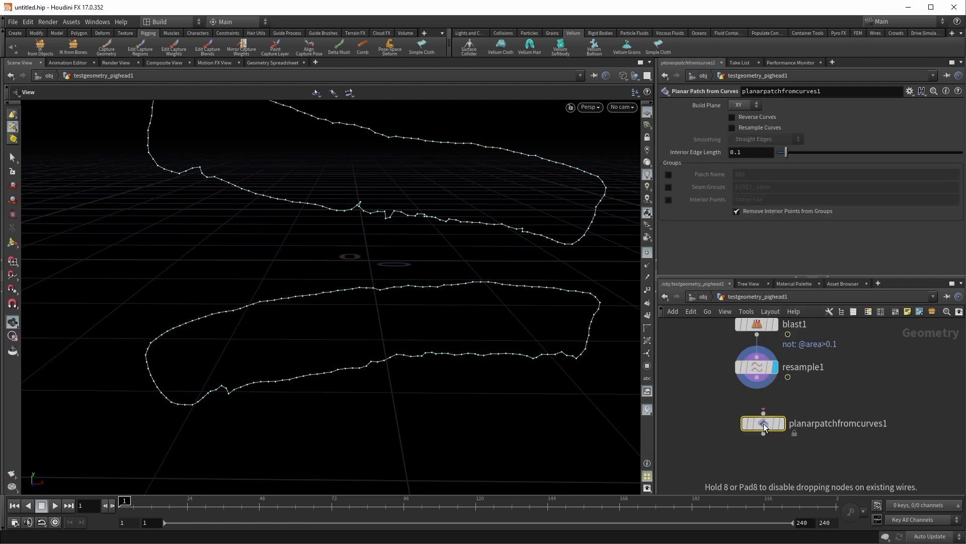
left_click(763, 423)
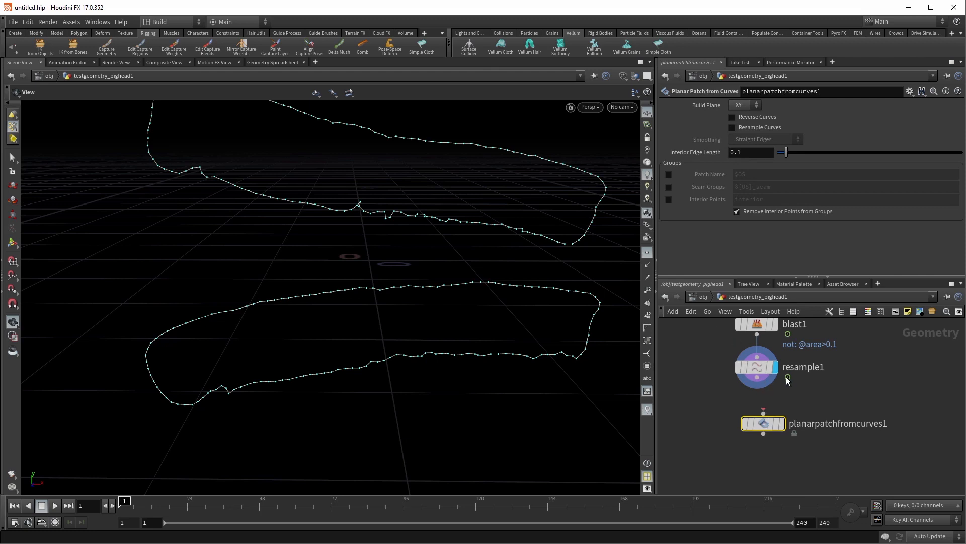
left_click_drag(757, 378, 763, 413)
left_click(785, 409)
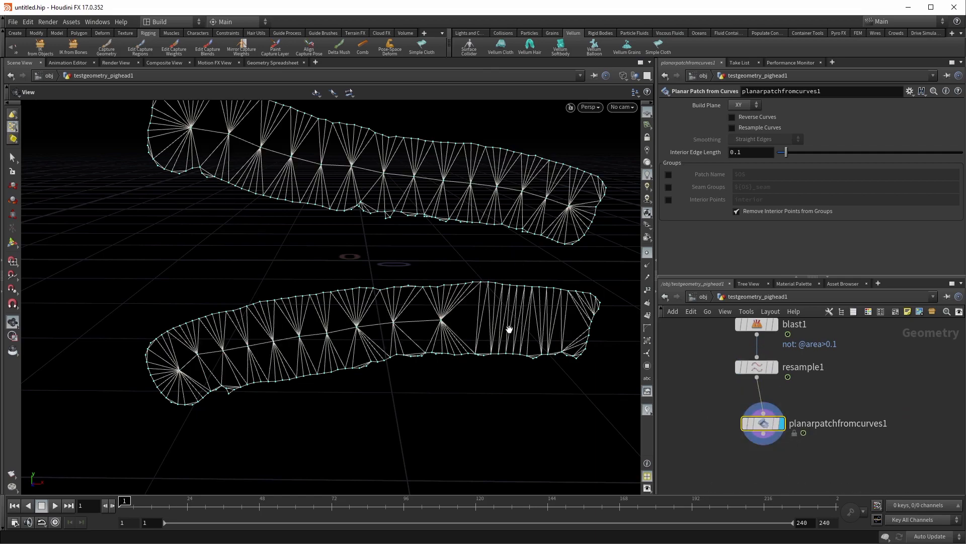
Enable Resample Curves on planarpatchfromcurves1 and set its interior edge length to 0.02
left_click_drag(509, 330, 408, 331)
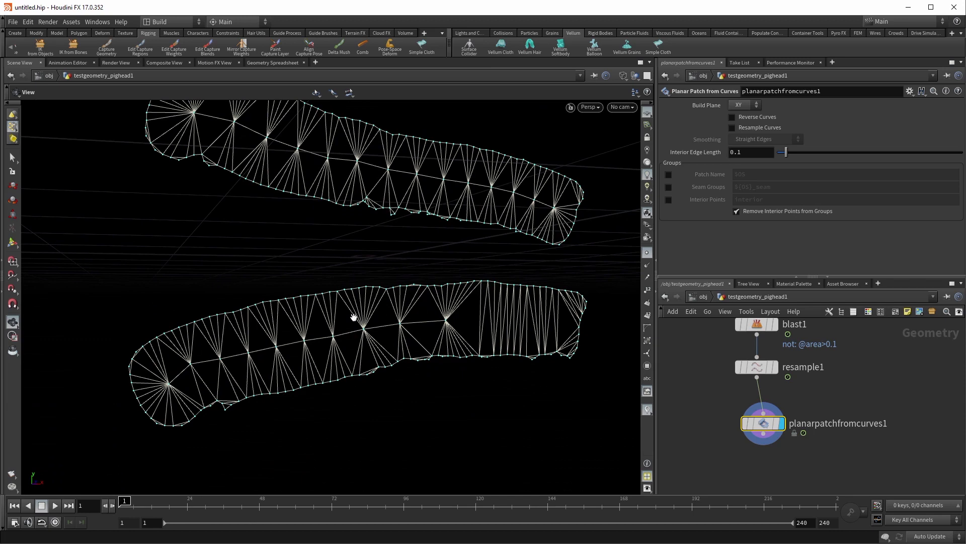
left_click(744, 129)
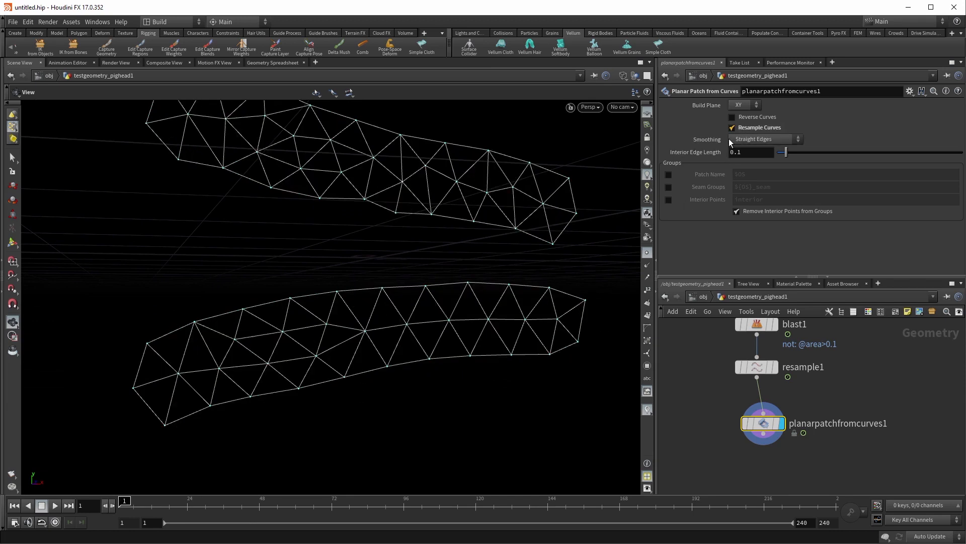
left_click_drag(453, 246, 428, 309)
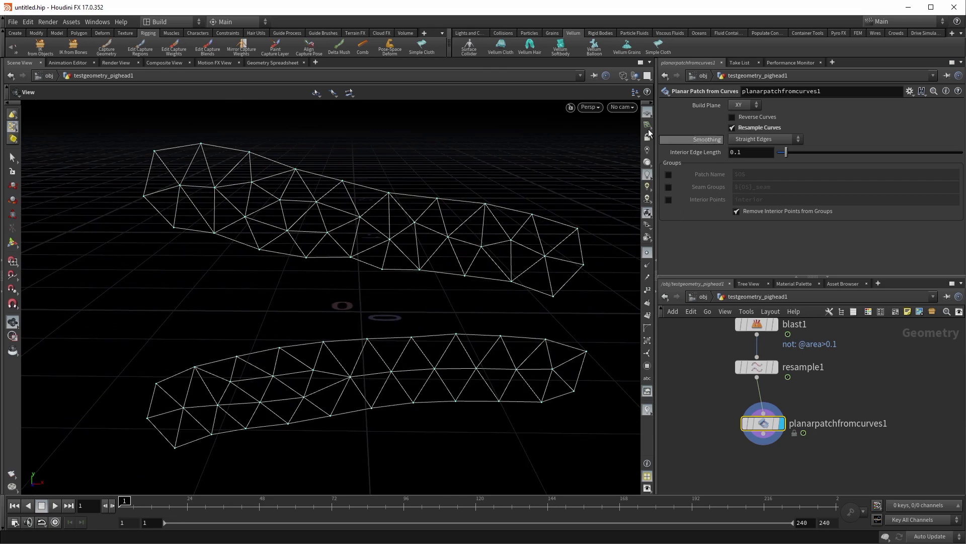
middle_click_drag(755, 156, 701, 178)
mouse_move(482, 287)
left_mouse_down()
mouse_move(452, 259)
mouse_move(466, 258)
mouse_move(492, 293)
mouse_move(484, 289)
left_mouse_up()
key("w")
key("w")
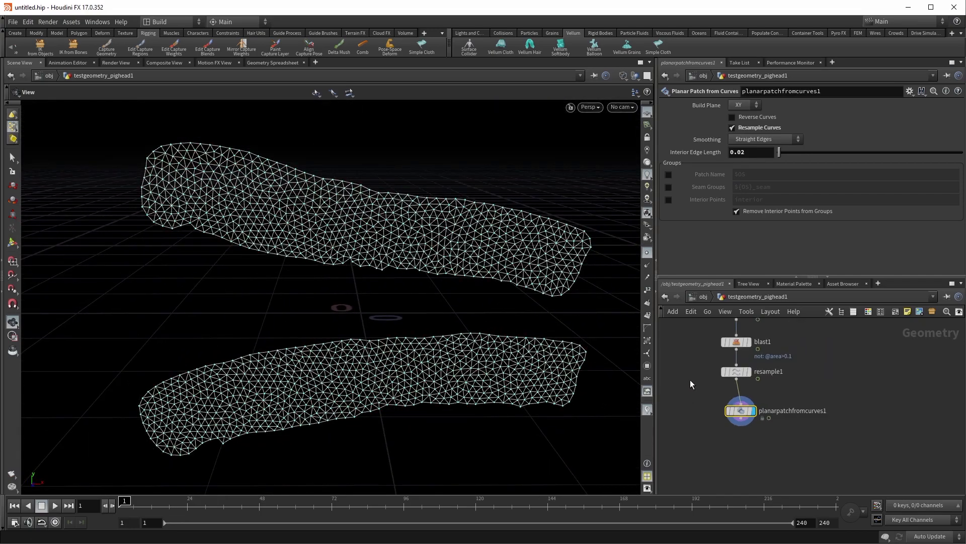
Add a UV Quick Shade node after planarpatchfromcurves1
scroll(690, 379, "down", 2)
scroll(705, 421, "up", 3)
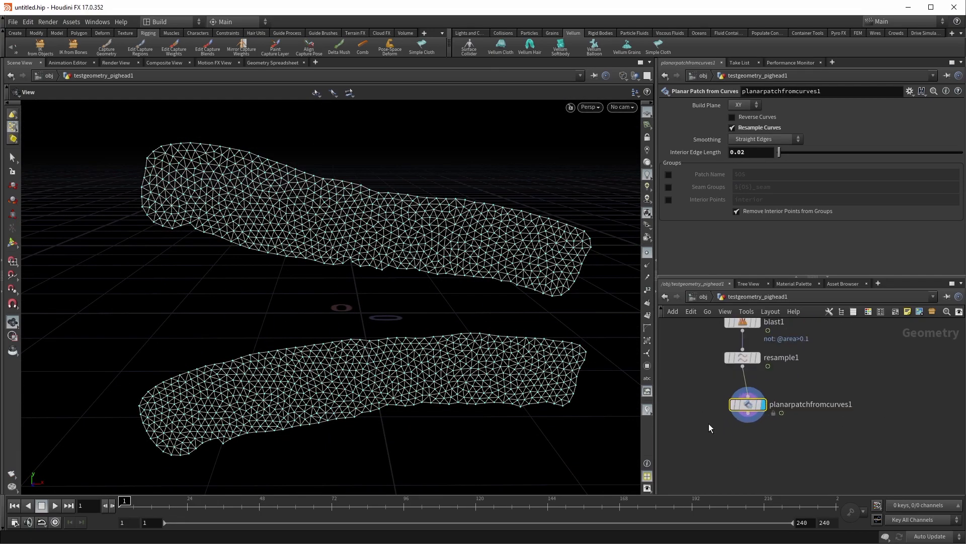
key("Tab")
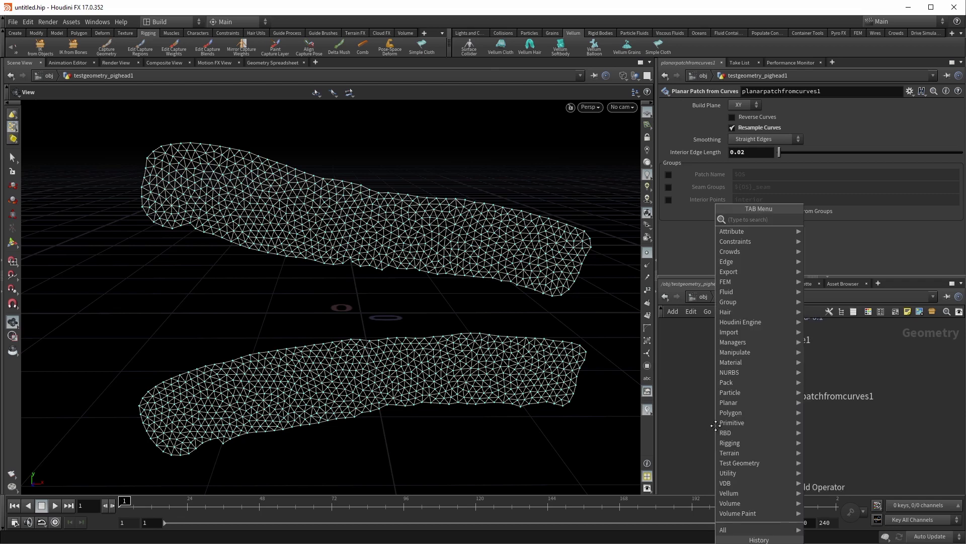
type("uvq")
key("Return")
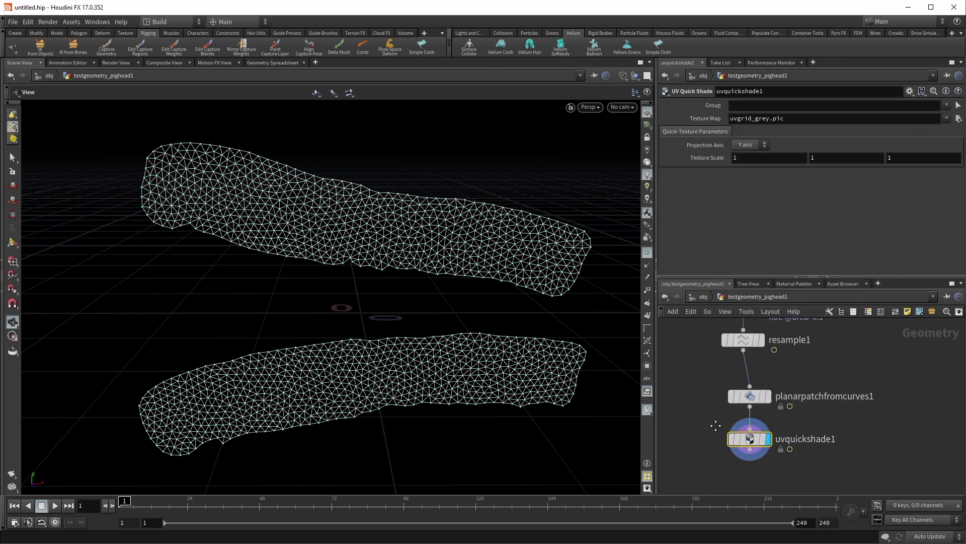
Enable Add Point Texture on trace1 and check its node info for a uv point attribute
middle_click_drag(678, 370, 692, 414)
left_click_drag(703, 356, 760, 334)
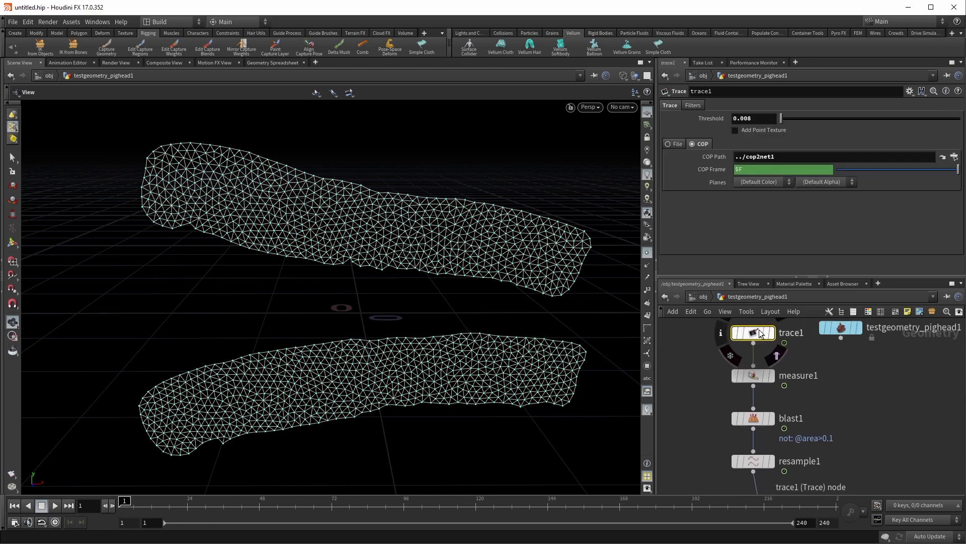
left_click(757, 132)
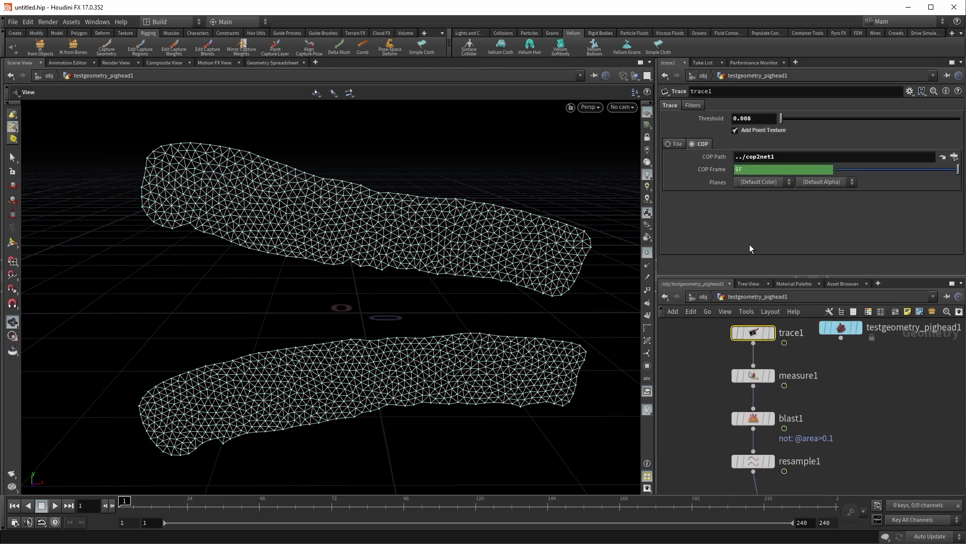
middle_click(755, 333)
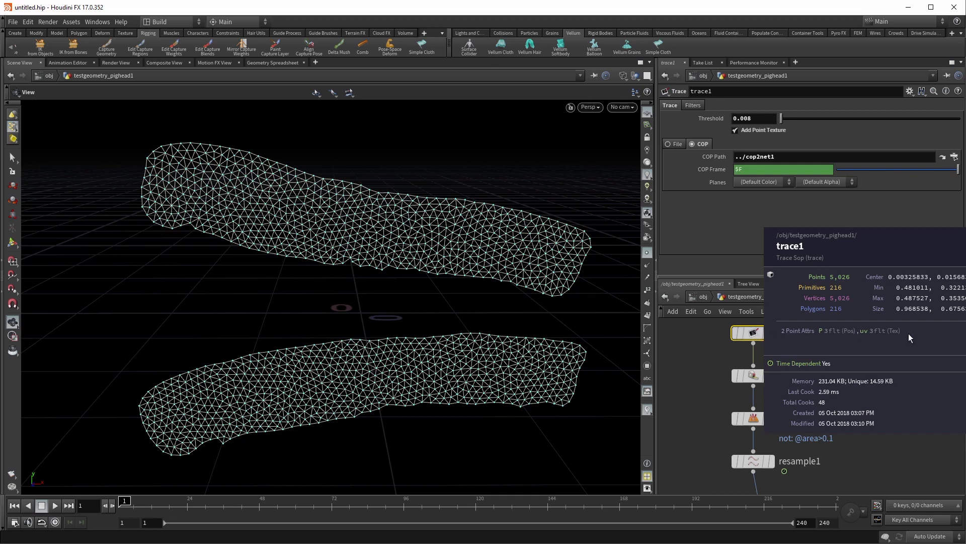
Set uvquickshade1's texture map to bacon.jpg and display the bacon strips shaded without point markers
middle_click_drag(893, 410, 877, 277)
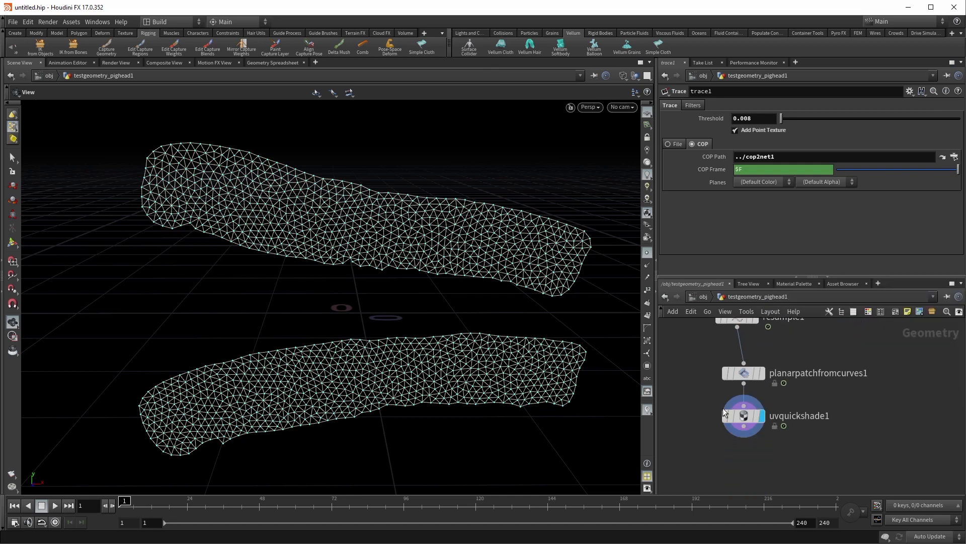
left_click_drag(694, 390, 770, 435)
left_click(793, 119)
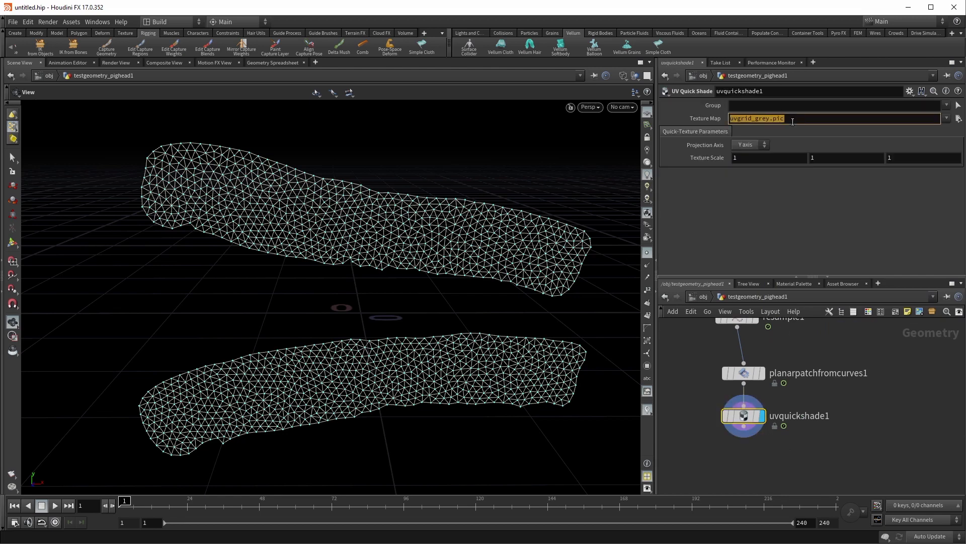
type("bacon.jpg")
key("Return")
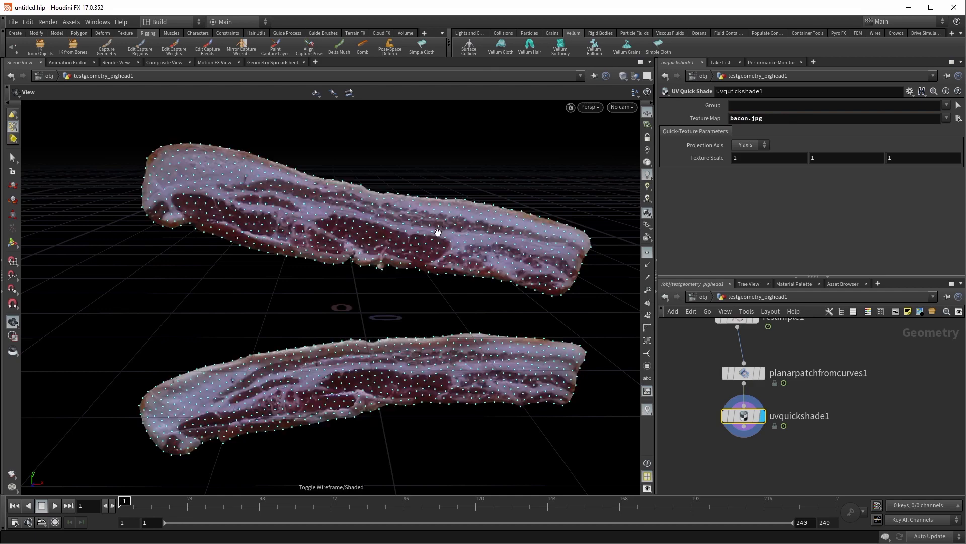
mouse_move(466, 323)
left_mouse_down()
mouse_move(463, 254)
mouse_move(514, 327)
mouse_move(500, 345)
mouse_move(619, 328)
mouse_move(595, 337)
mouse_move(402, 235)
mouse_move(426, 222)
mouse_move(331, 279)
mouse_move(451, 281)
mouse_move(307, 265)
mouse_move(470, 213)
left_mouse_up()
left_click(647, 252)
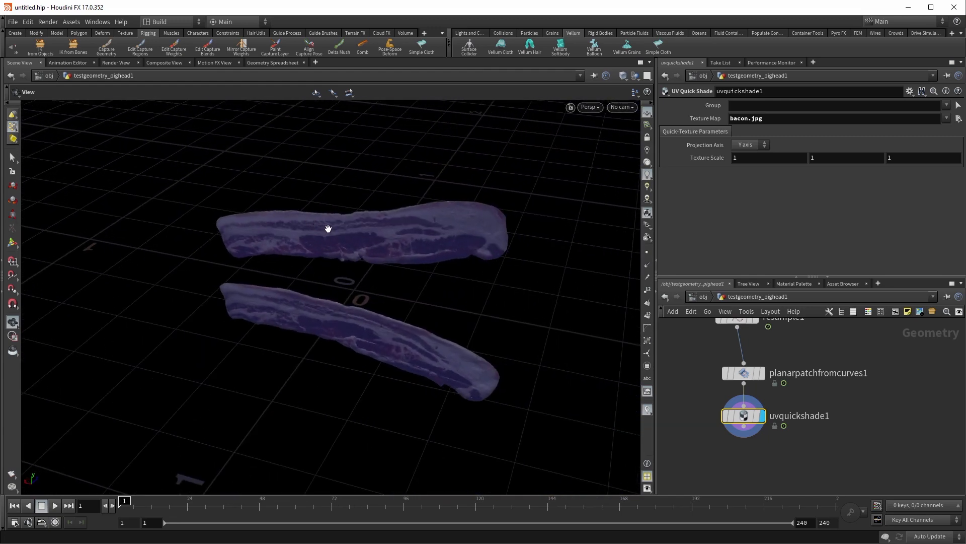
Check the textured bacon strips at object level, then go back inside testgeometry_pighead1
left_click(844, 396)
key("u")
left_click(741, 397)
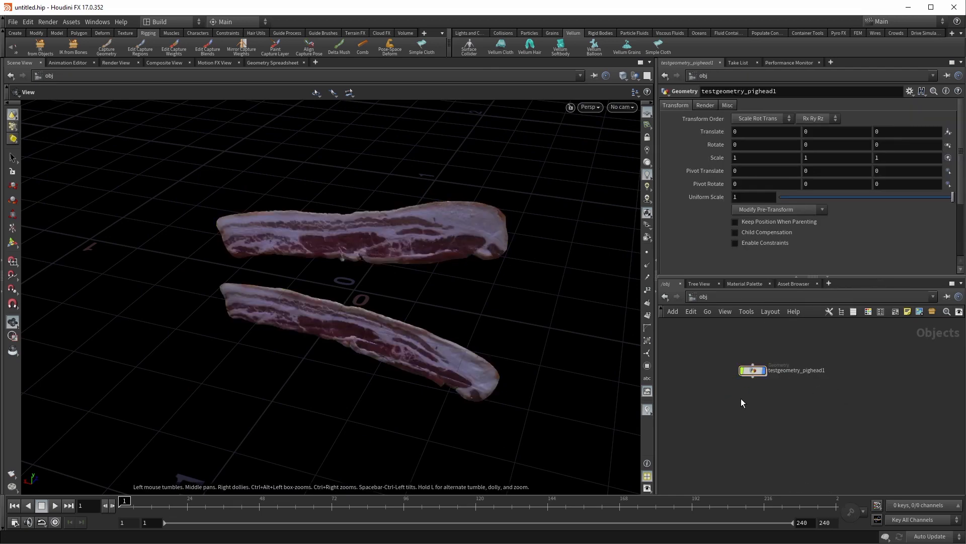
left_click_drag(476, 251, 257, 254)
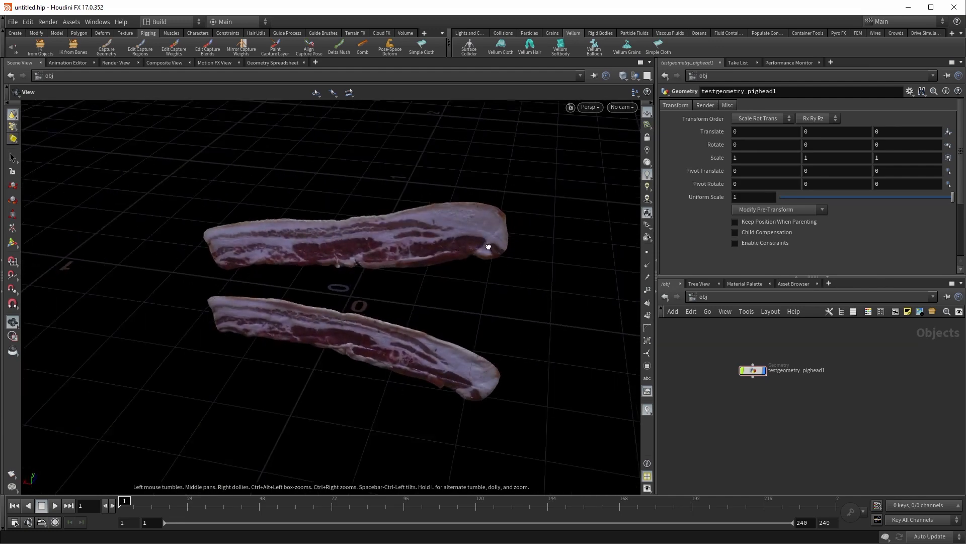
left_click_drag(712, 353, 783, 390)
key("Return")
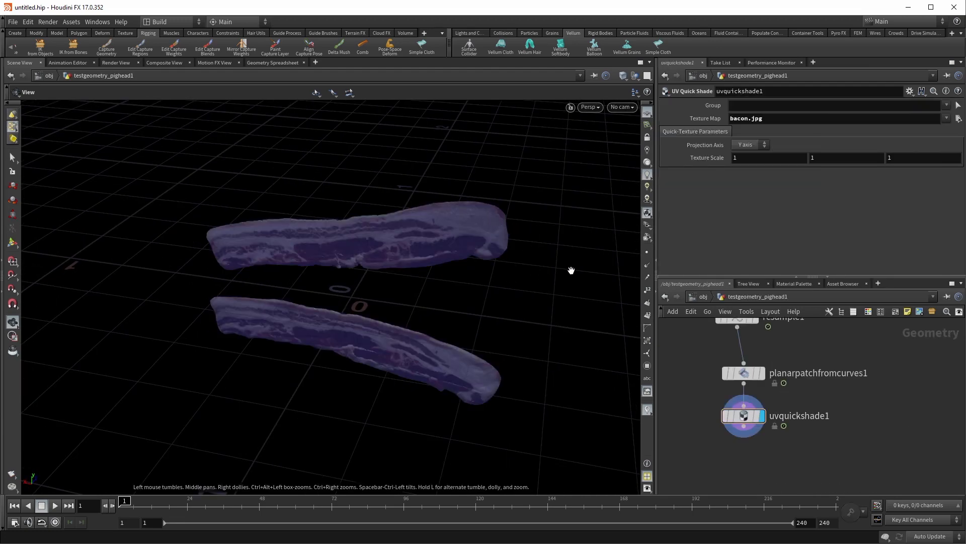
Examine both faces of the bacon strips for backface tinting and look through the viewport's marker display options
left_click_drag(572, 270, 480, 218)
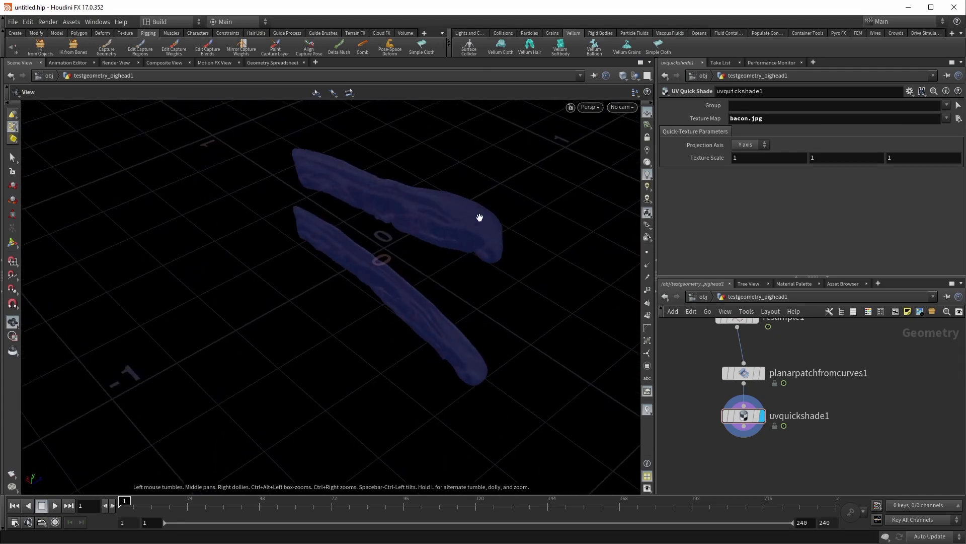
left_click_drag(422, 256, 498, 291)
left_click_drag(407, 292, 413, 246)
key("d")
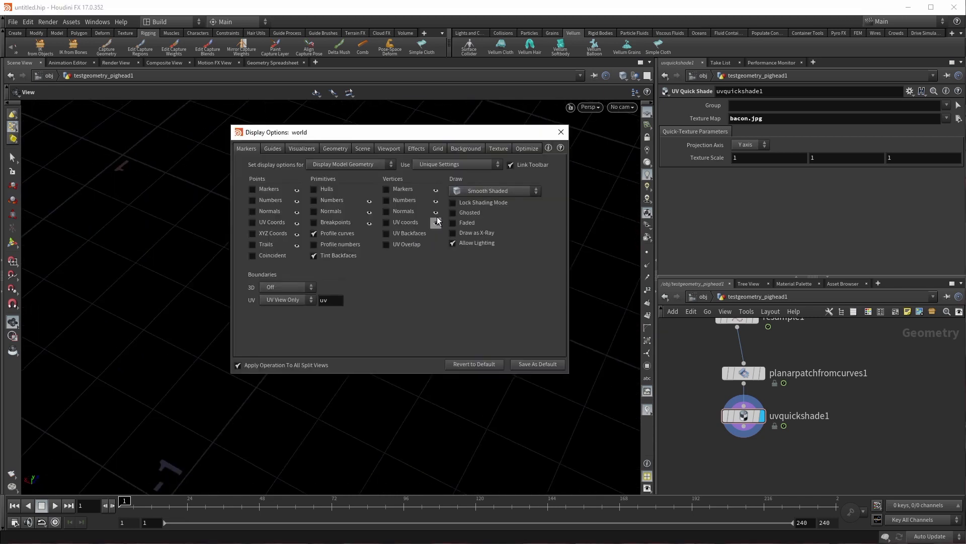
left_click(276, 151)
key("Escape")
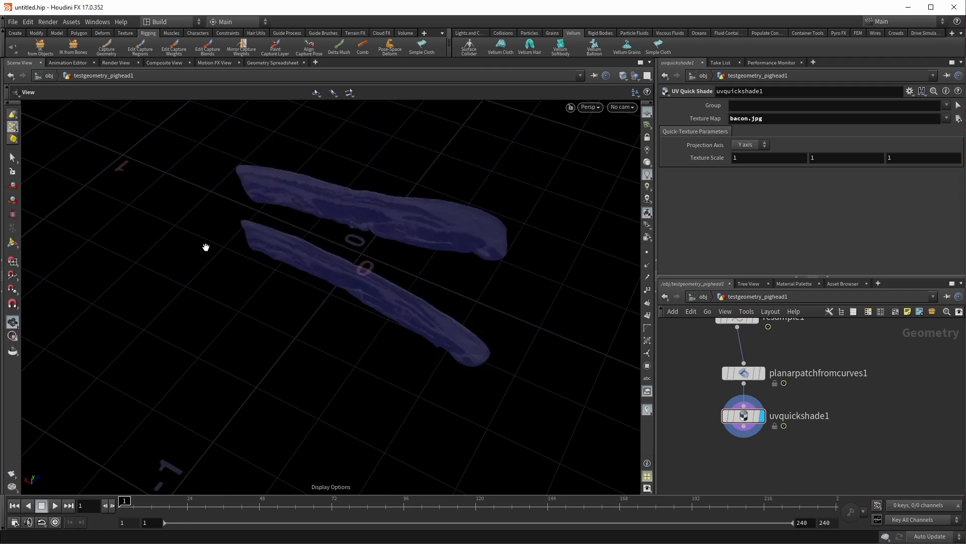
left_click_drag(205, 246, 286, 254)
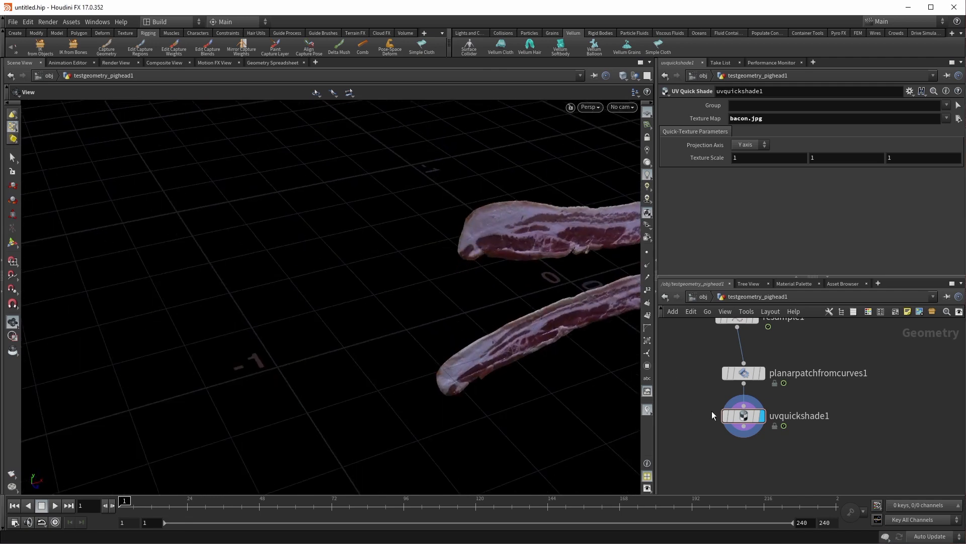
middle_click_drag(450, 272, 262, 224)
right_click_drag(457, 263, 425, 268)
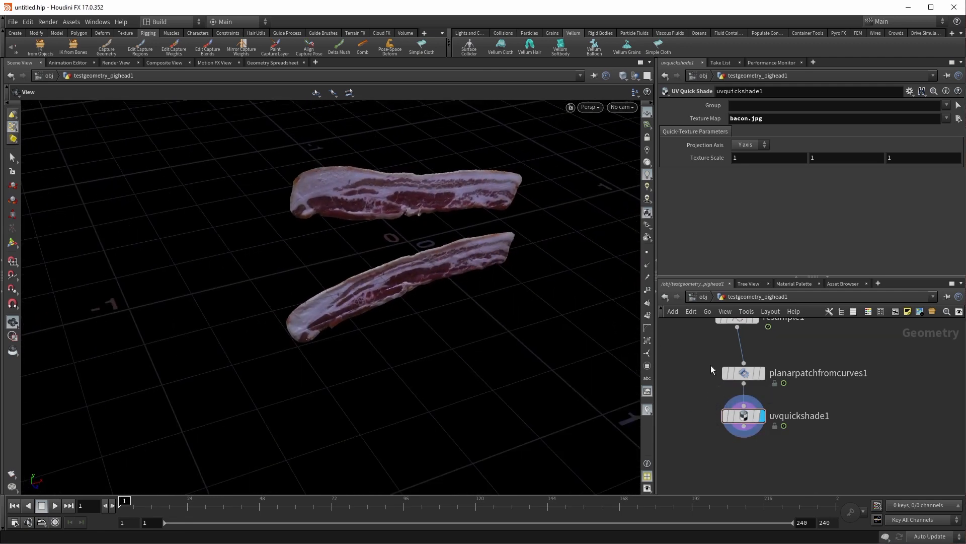
Place the testgeometry_pighead1 node beside uvquickshade1 and template it as a wireframe alongside the bacon
scroll(854, 403, "down", 5)
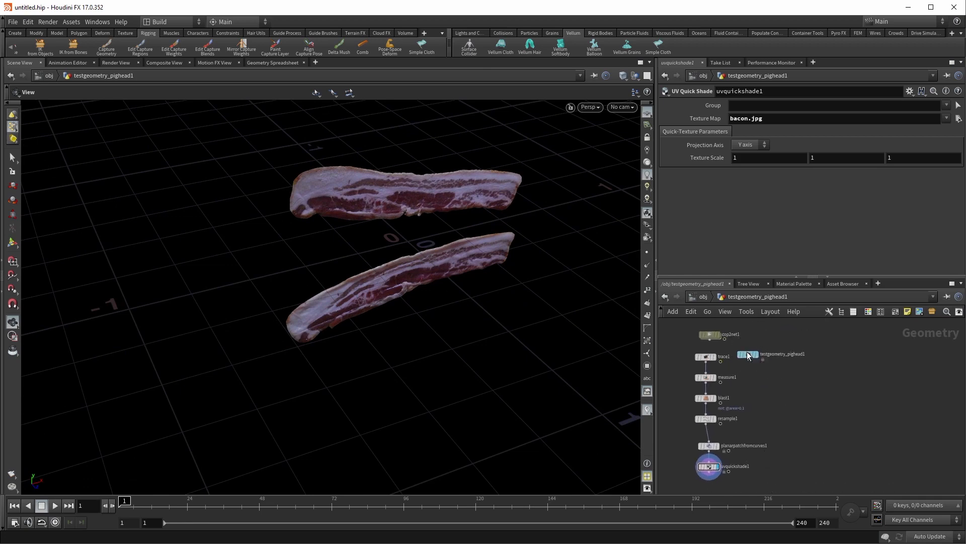
left_click_drag(748, 355, 792, 460)
scroll(775, 446, "up", 4)
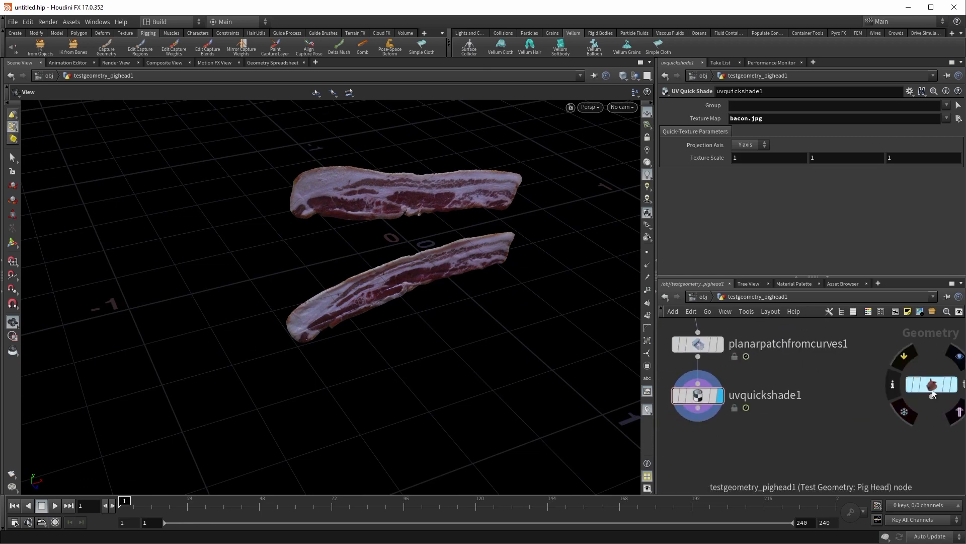
left_click(958, 412)
left_click_drag(511, 295, 533, 330)
Add a Transform node after uvquickshade1
middle_click_drag(720, 426, 770, 413)
key("Tab")
type("trans")
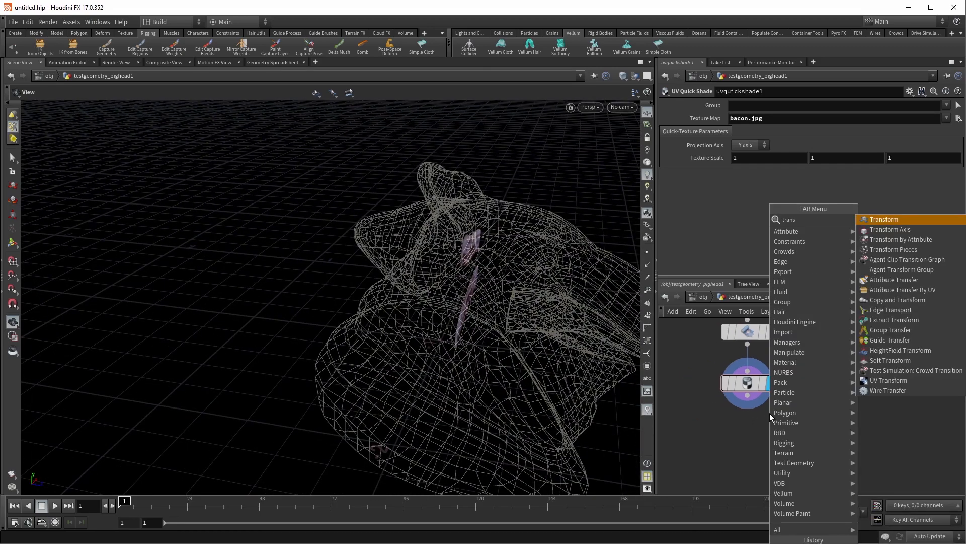
key("Return")
left_click(750, 420)
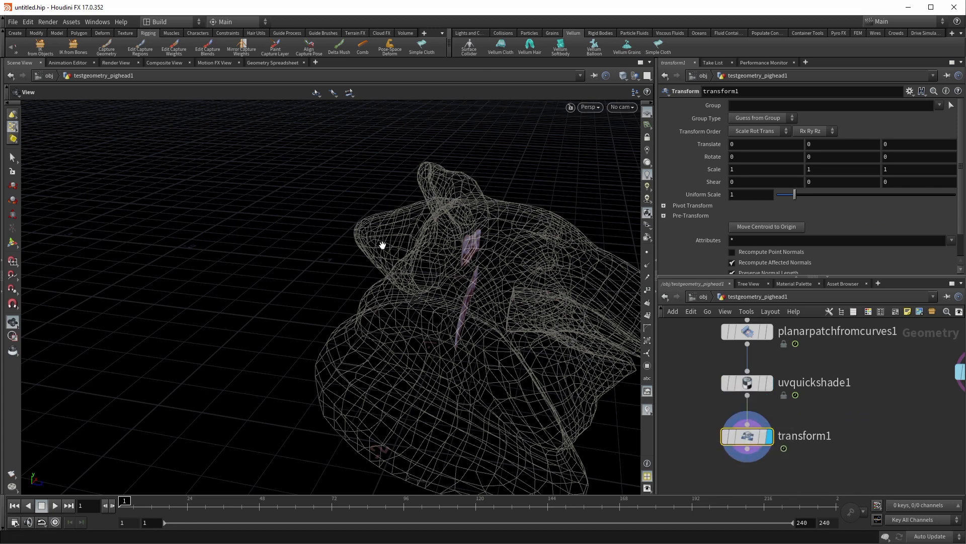
Rotate the bacon about -87.3 degrees in X, raise it about 0.88 above the pig head, and scale it uniformly to 1.86
key("Return")
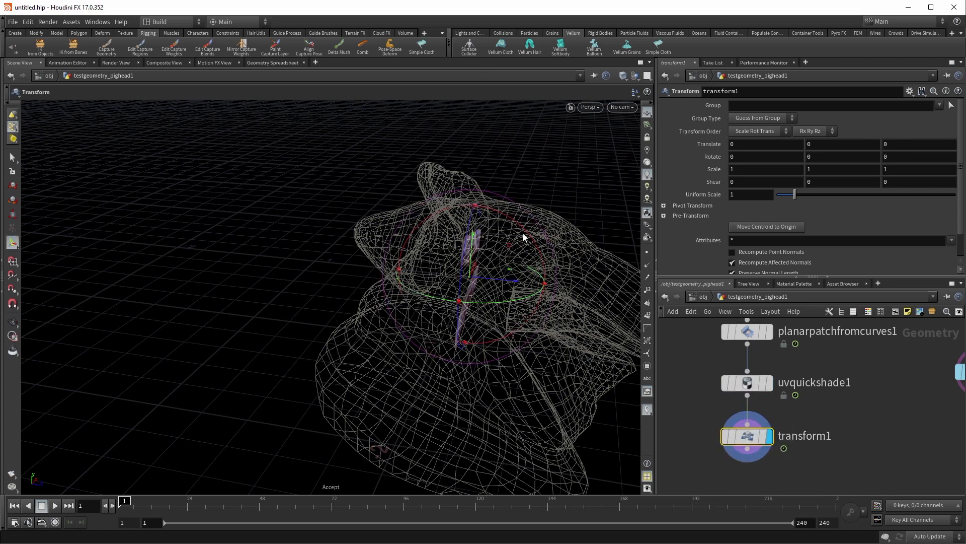
left_click_drag(524, 233, 433, 332)
key("Escape")
key("Return")
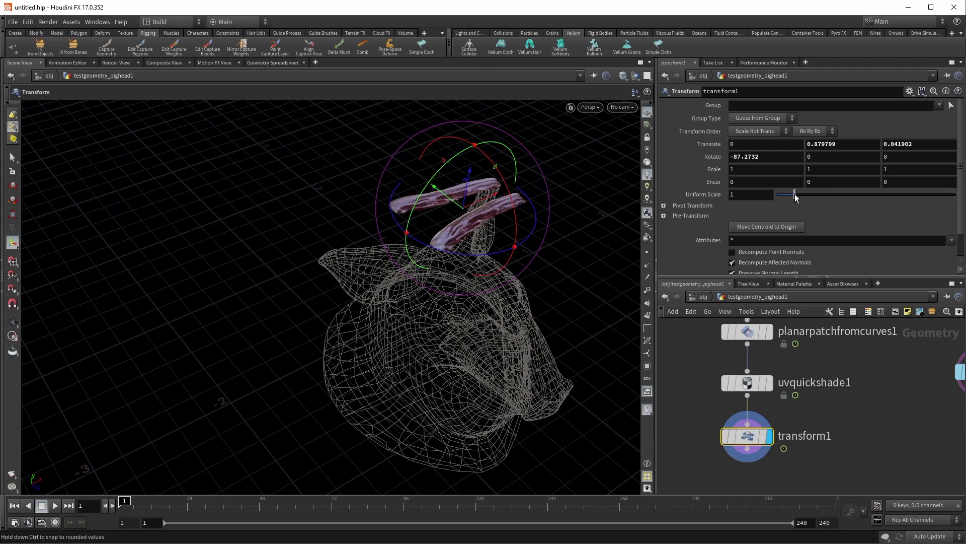
left_click_drag(795, 196, 810, 195)
key("Escape")
left_click_drag(579, 312, 540, 263)
Add a Vellum Configure Cloth node after transform1
left_click(687, 457)
middle_click_drag(687, 457, 711, 374)
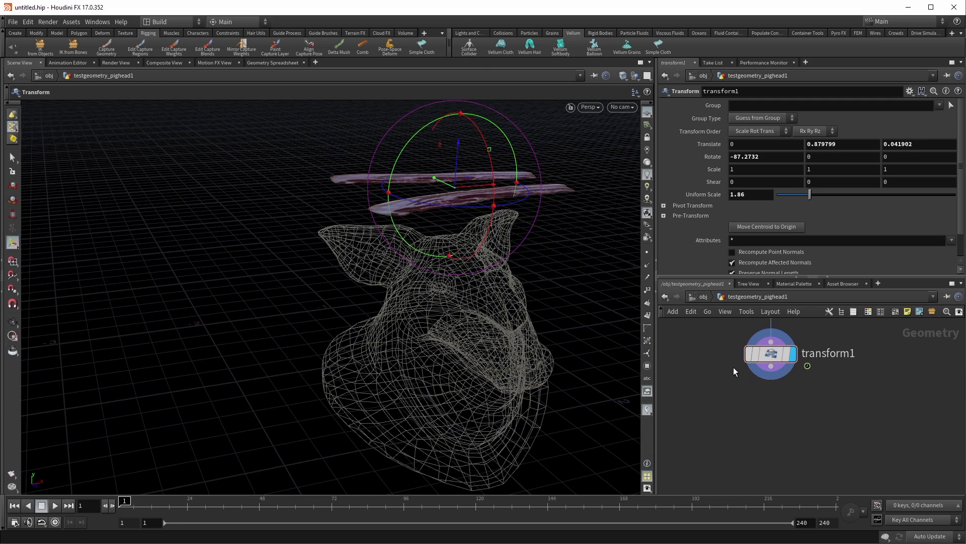
key("Tab")
type("vellco")
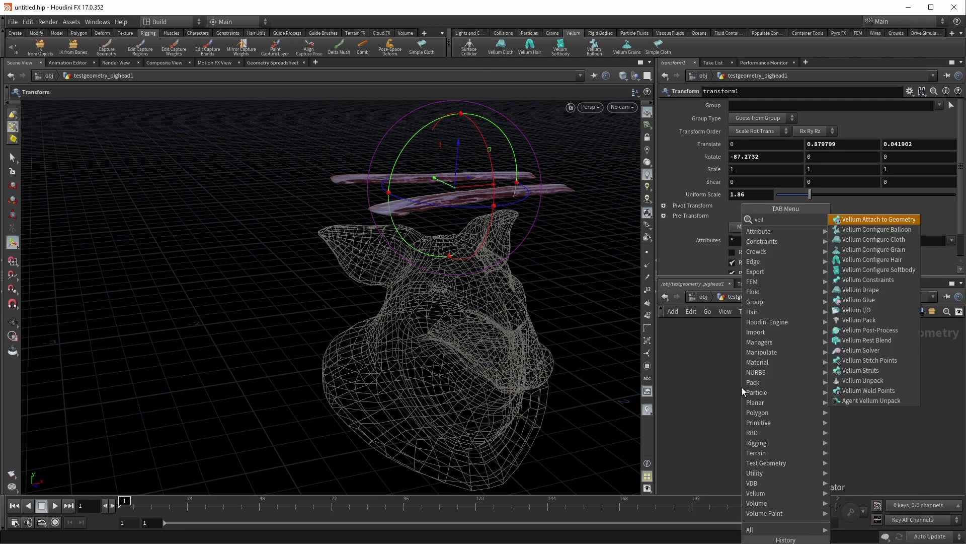
key("Return")
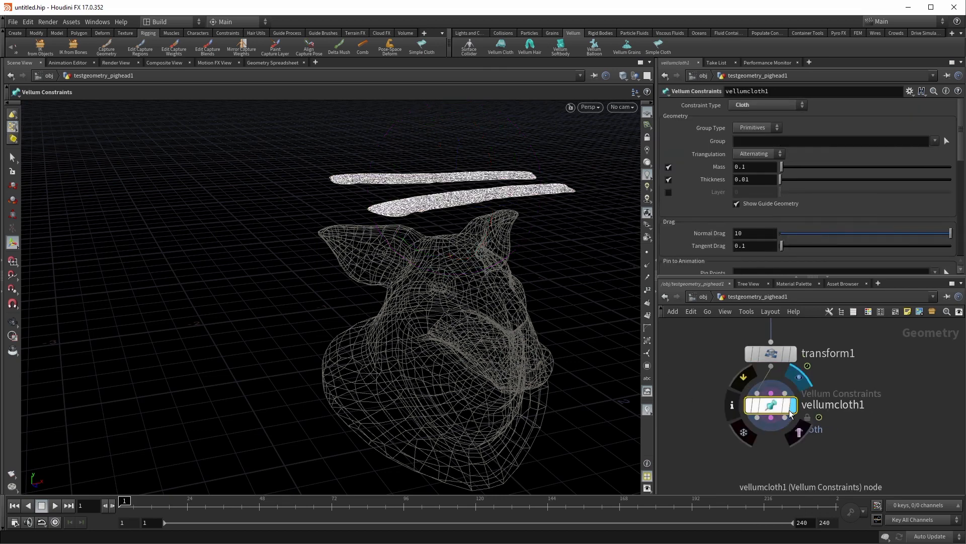
Move vellumcloth1 lower in the network and wire testgeometry_pighead1 into its third input as collision geometry
middle_click_drag(730, 447, 712, 413)
left_click_drag(756, 370, 764, 400)
middle_click_drag(850, 366, 744, 406)
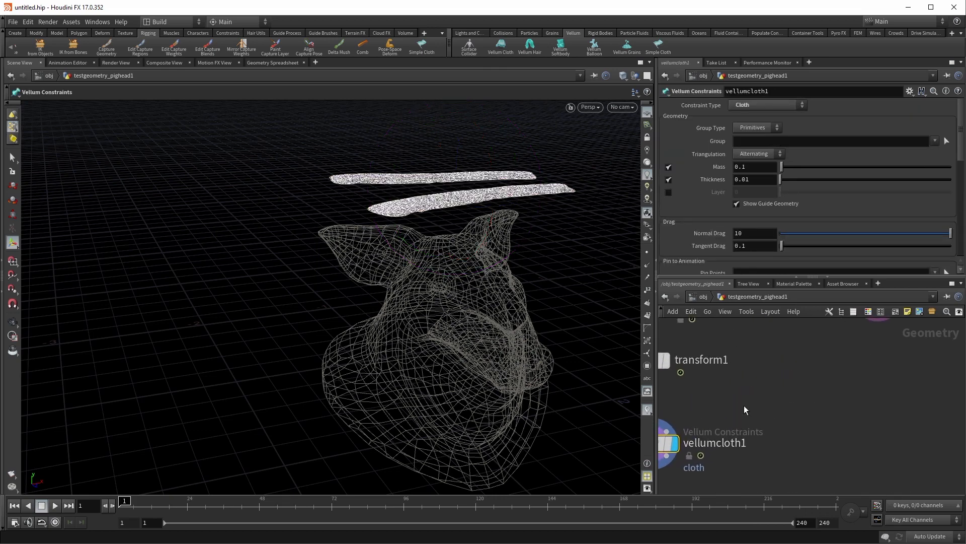
scroll(813, 379, "down", 3)
left_click(851, 338)
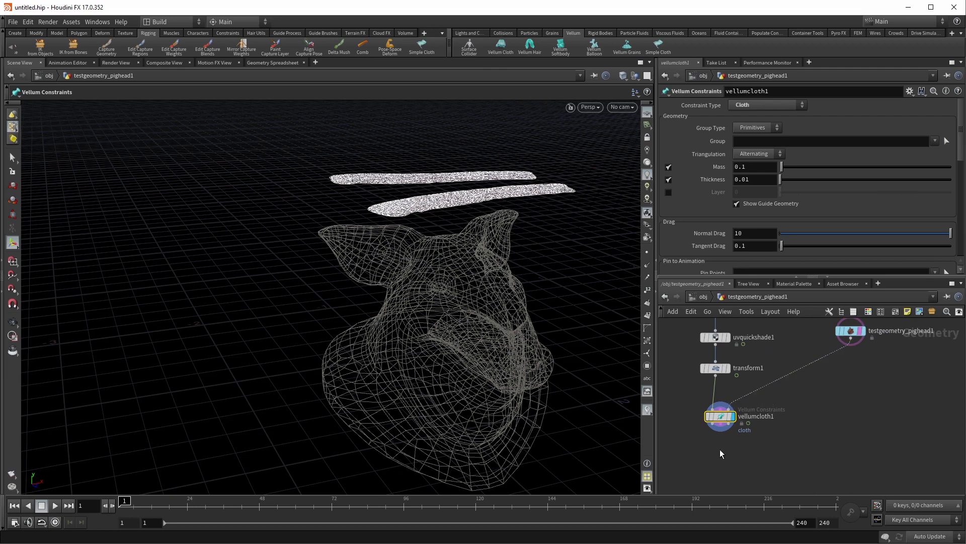
Add a Vellum Solver below vellumcloth1 with all three of its outputs connected
middle_click_drag(722, 446, 766, 415)
key("Tab")
type("vellsol")
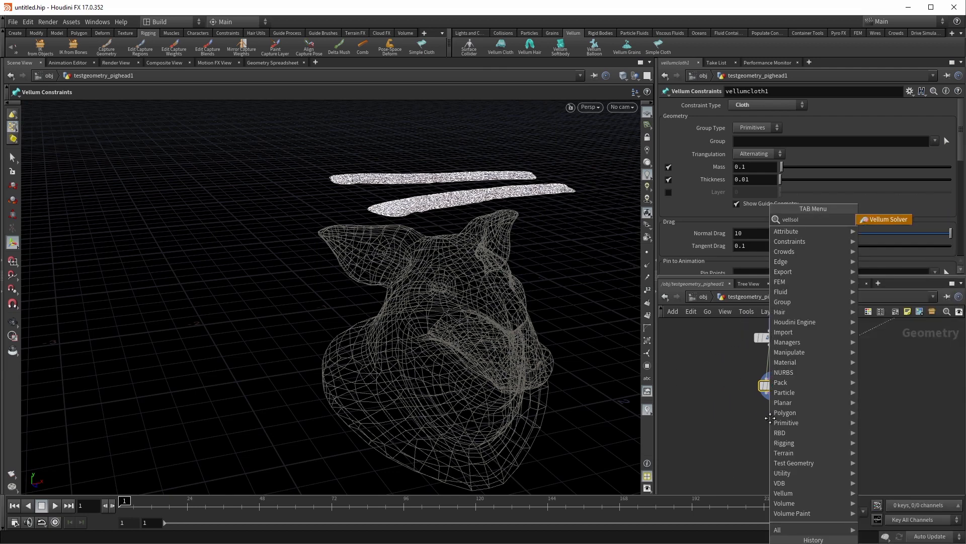
key("Escape")
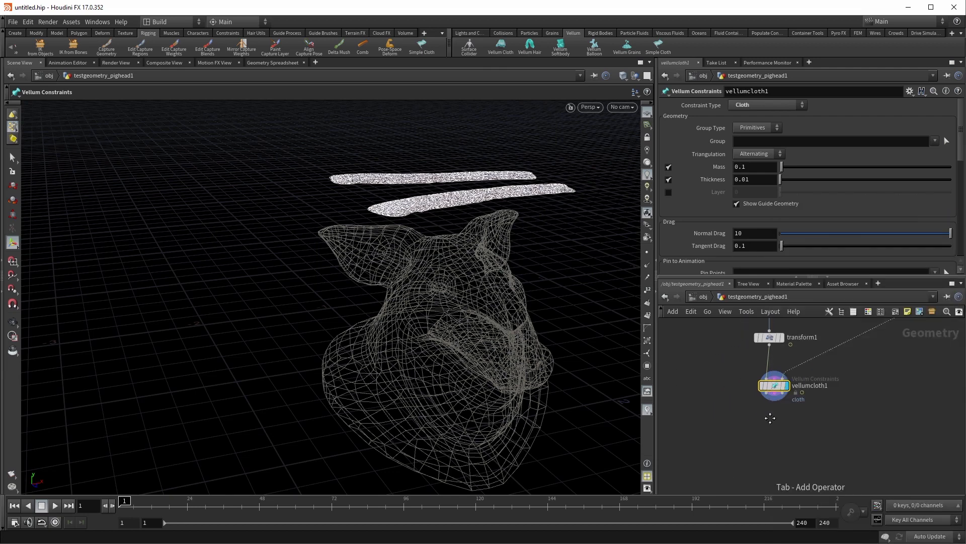
left_click(770, 418)
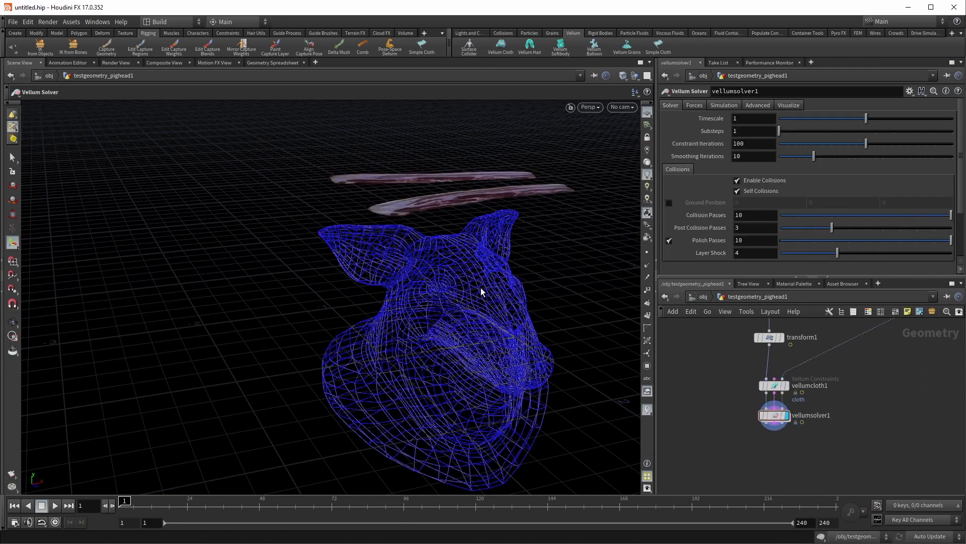
Play the cloth simulation to watch the bacon fall on the pig head, then return to frame 1
left_click_drag(481, 292, 526, 280, "alt")
left_click(53, 508)
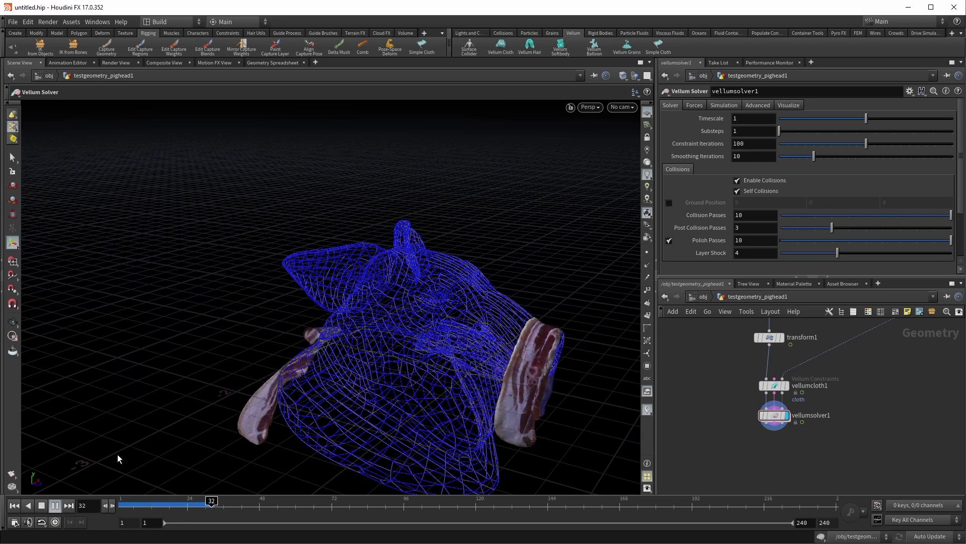
left_click(14, 505)
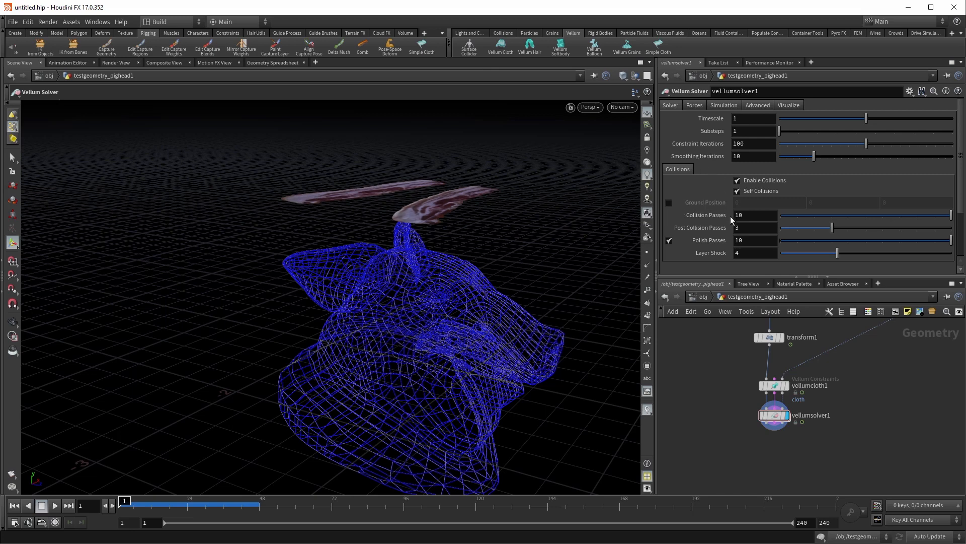
Set the static friction threshold of vellumsolver1 to 10
left_click_drag(732, 403, 825, 446)
left_click(693, 105)
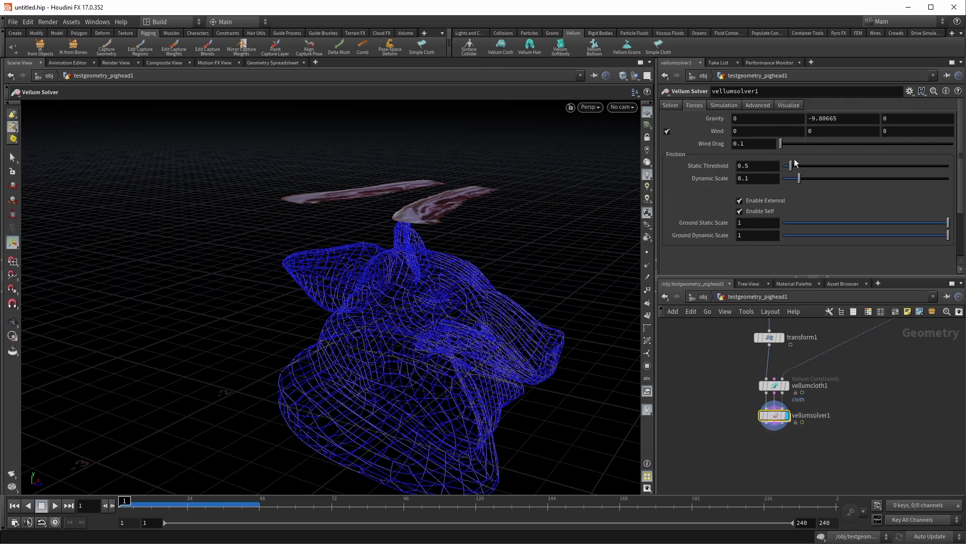
left_click(754, 168)
type("10")
key("Return")
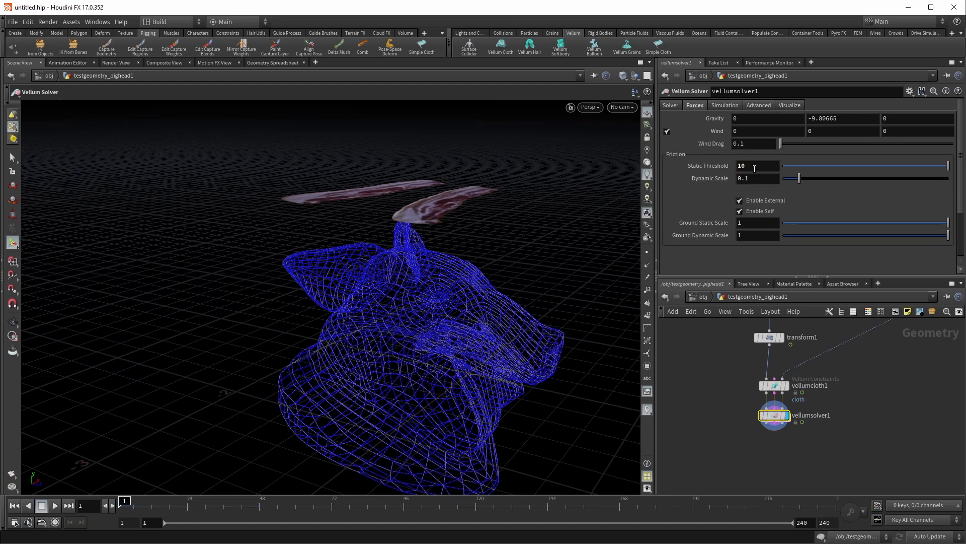
Replay the simulation with the higher friction, examine how the bacon drapes over the pig head, and return to frame 1
left_click(54, 505)
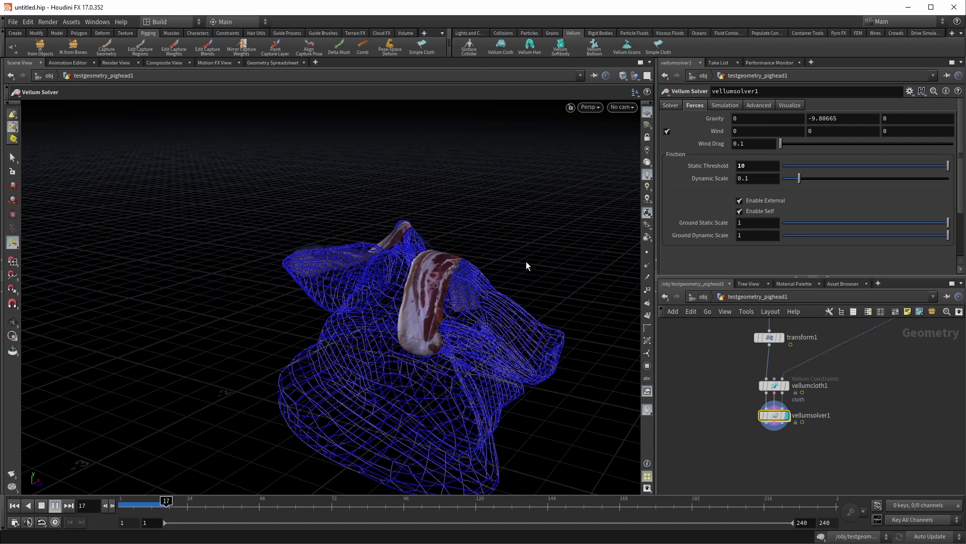
key("Escape")
left_click_drag(452, 277, 367, 358)
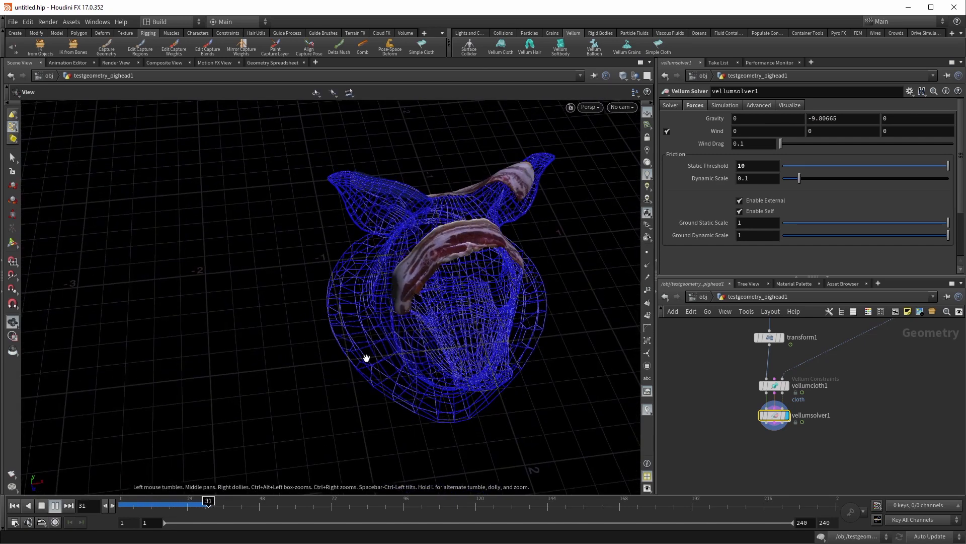
left_click(15, 506)
middle_click_drag(388, 317, 295, 394, "alt")
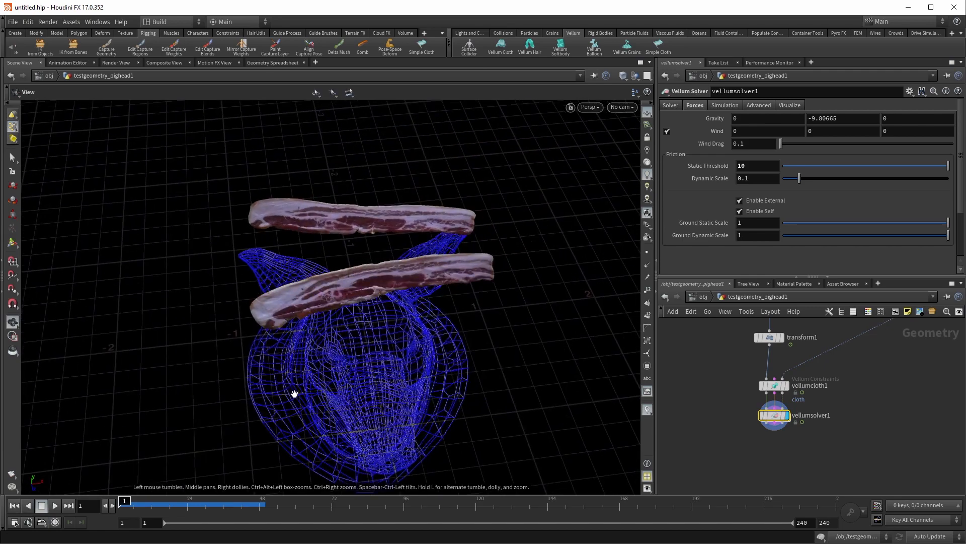
right_click_drag(296, 395, 371, 373, "alt")
left_click_drag(371, 373, 414, 324, "alt")
middle_click_drag(329, 363, 373, 322, "alt")
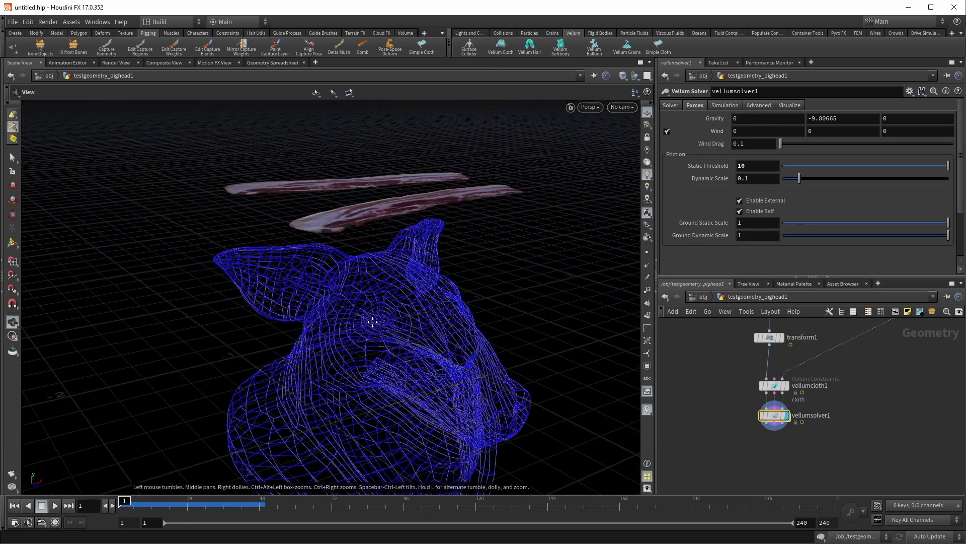
key("Return")
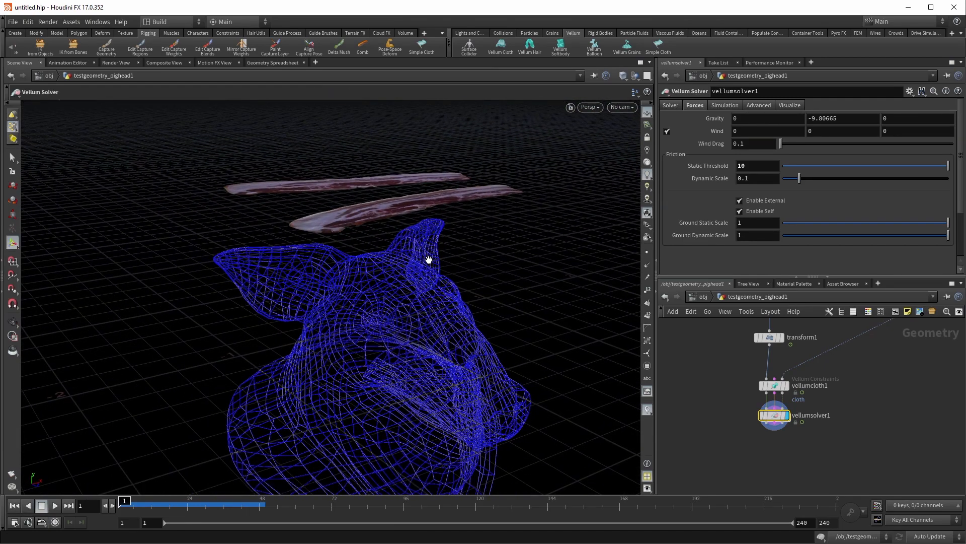
Go inside vellumsolver1 to its forces network, with space above the force_output node
left_click(731, 448)
left_click_drag(724, 395, 799, 429)
mouse_move(716, 135)
left_click(670, 107)
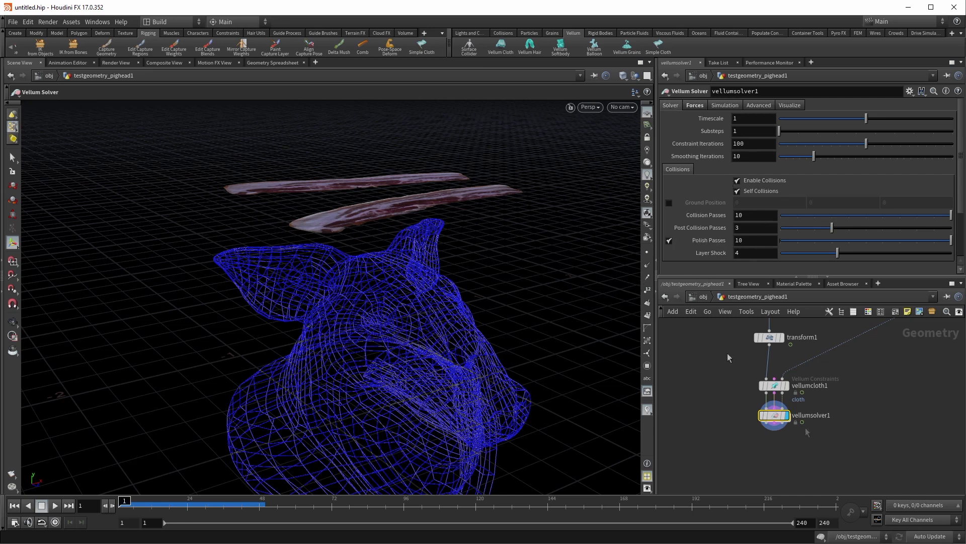
key("Return")
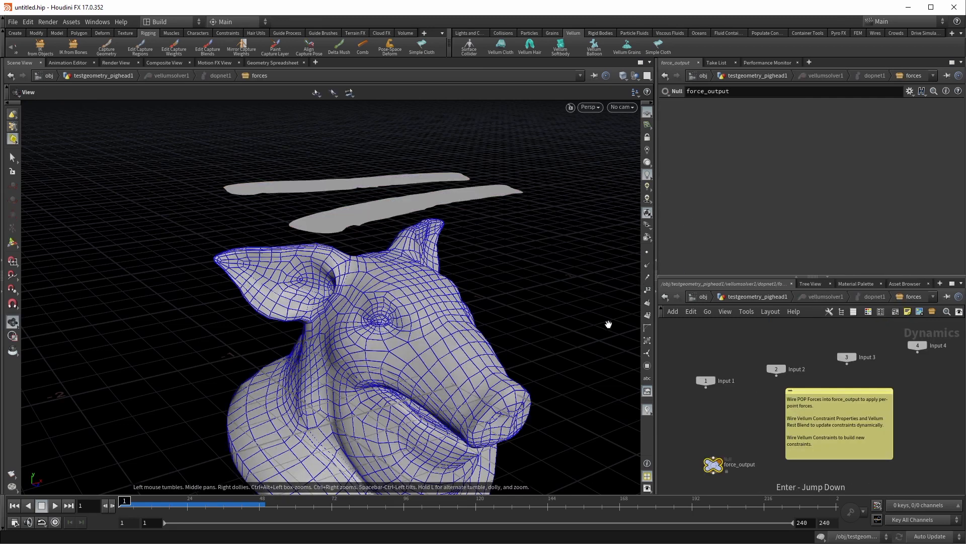
middle_click_drag(747, 412, 807, 364)
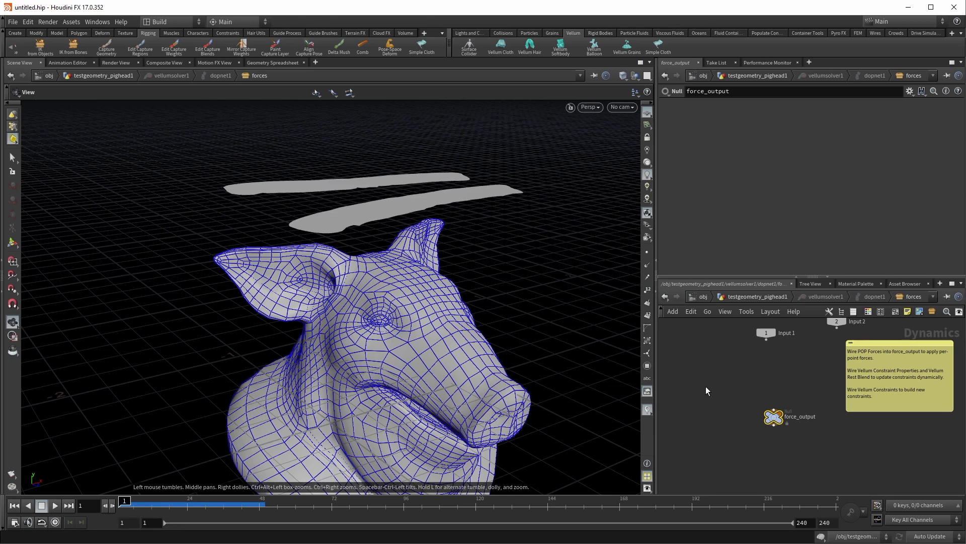
middle_click_drag(749, 367, 726, 371)
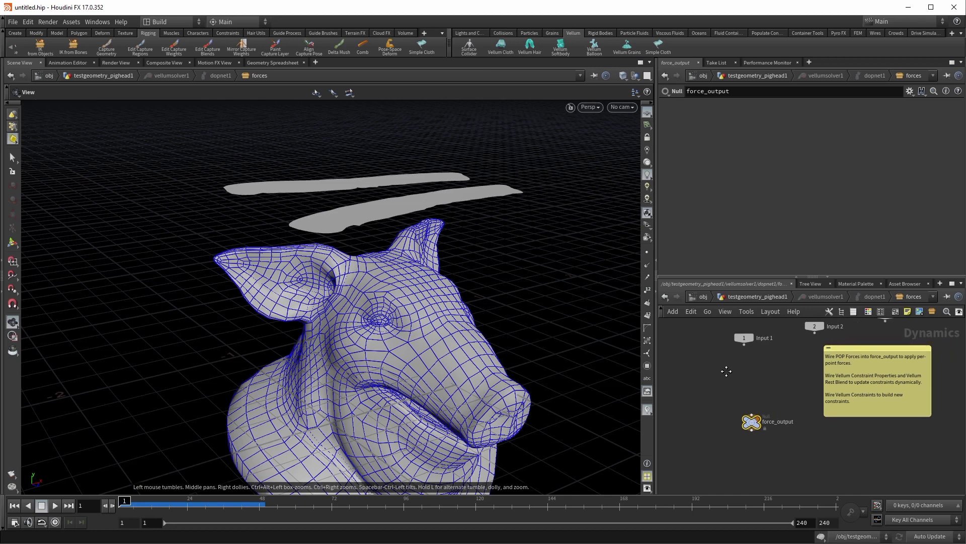
Add a POP Force node above force_output and wire it into force_output
key("Tab")
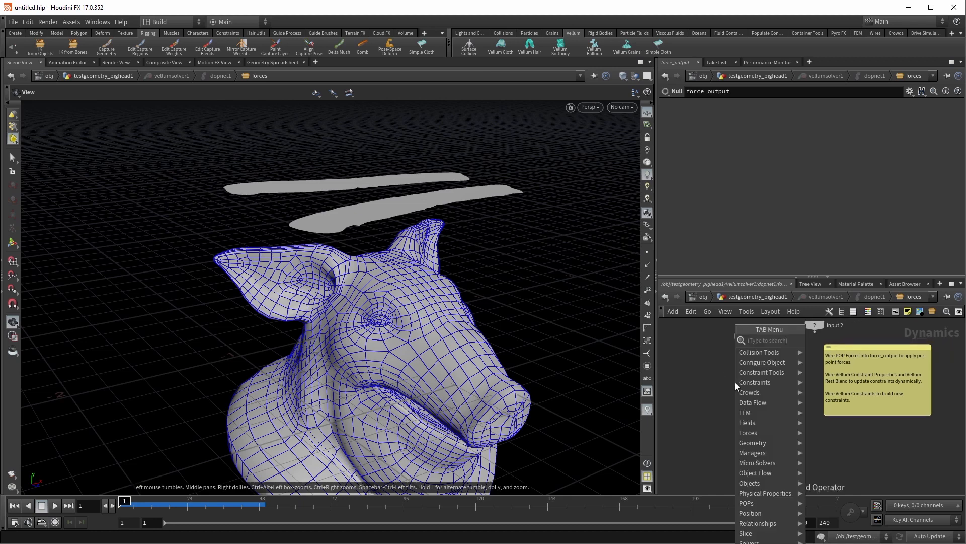
type("pop force")
key("Return")
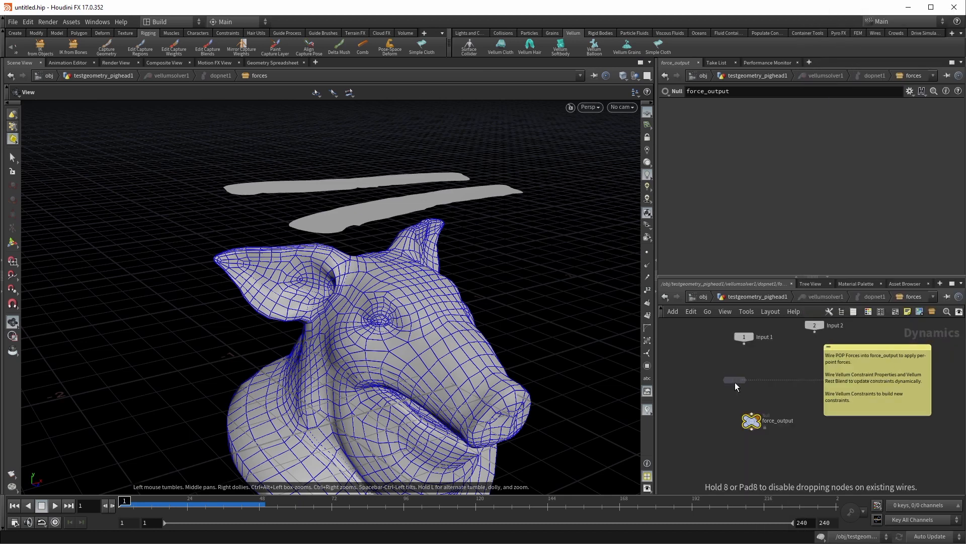
left_click_drag(734, 386, 753, 362)
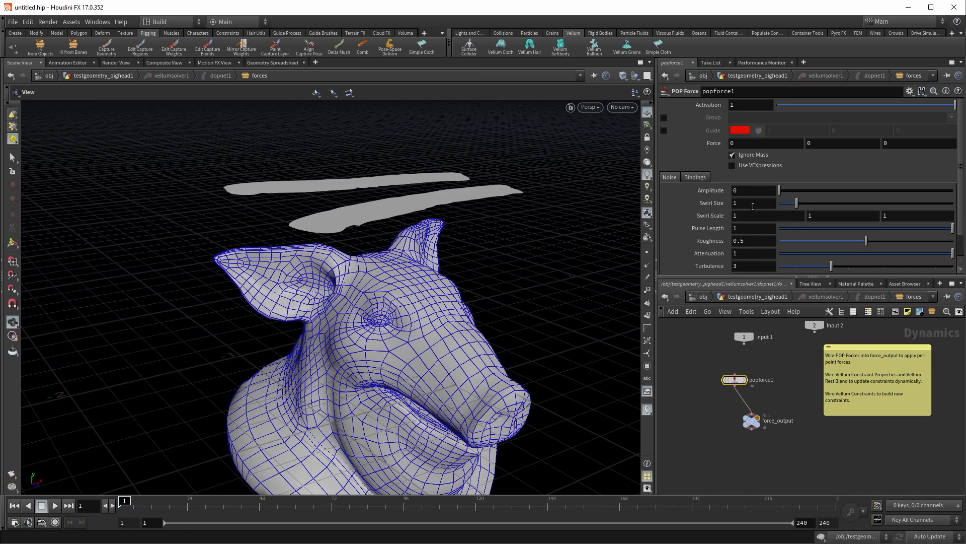
Set popforce1's noise amplitude to 2.32, raise it to 10 while the simulation plays, and return to frame 1
left_click_drag(779, 191, 820, 190)
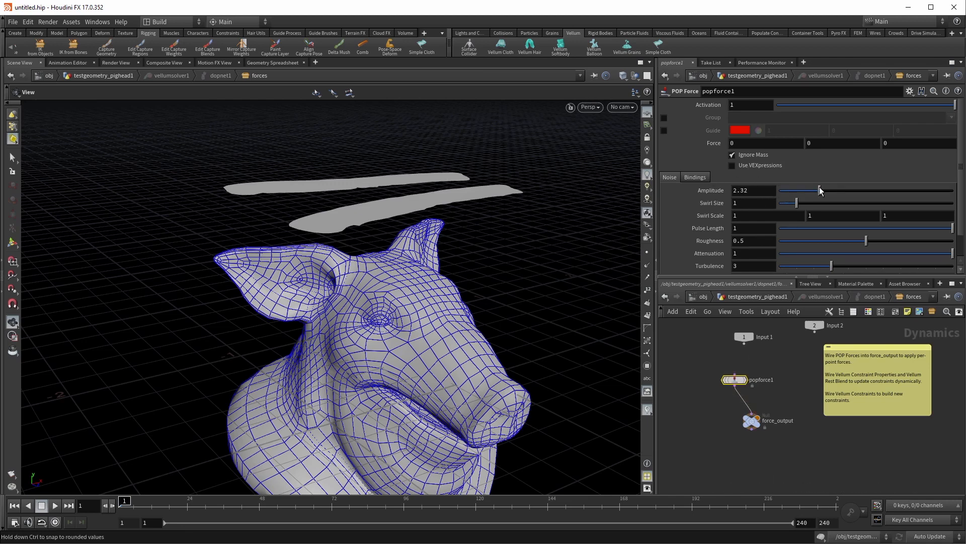
left_click_drag(443, 201, 50, 484)
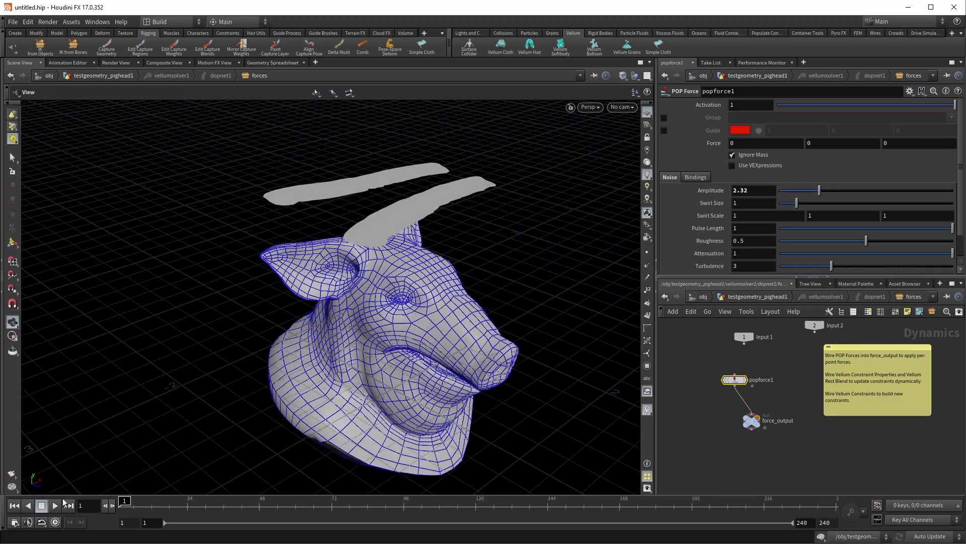
left_click(55, 504)
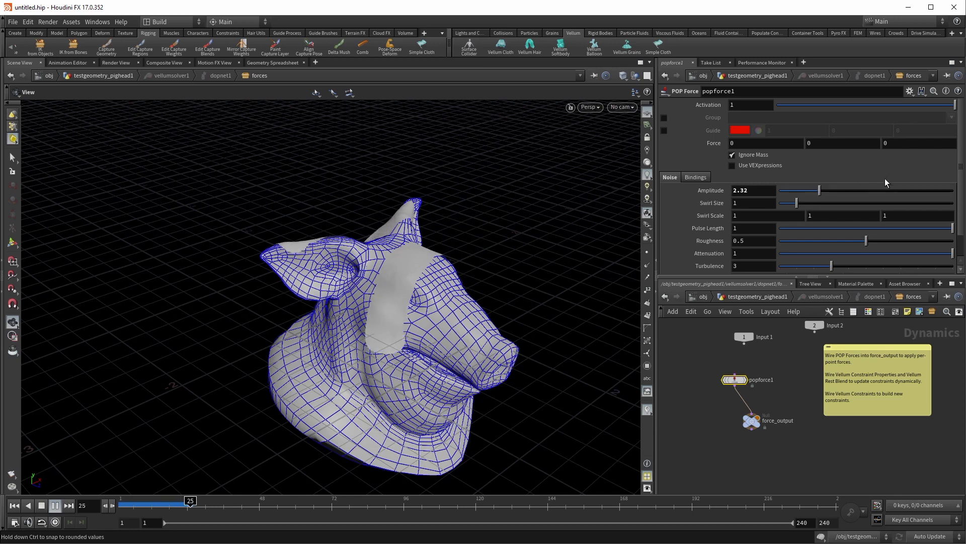
left_click_drag(885, 178, 955, 182)
left_click_drag(424, 272, 342, 398)
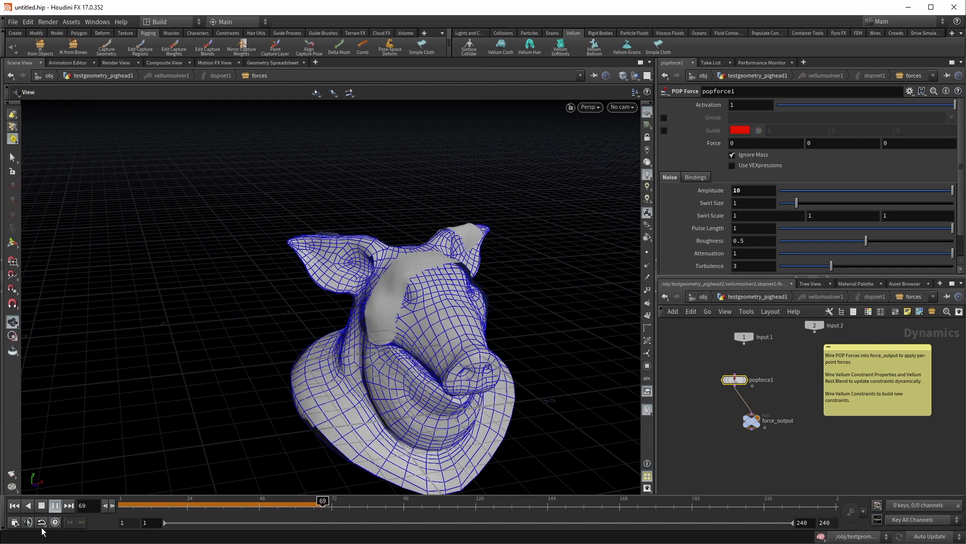
left_click(14, 505)
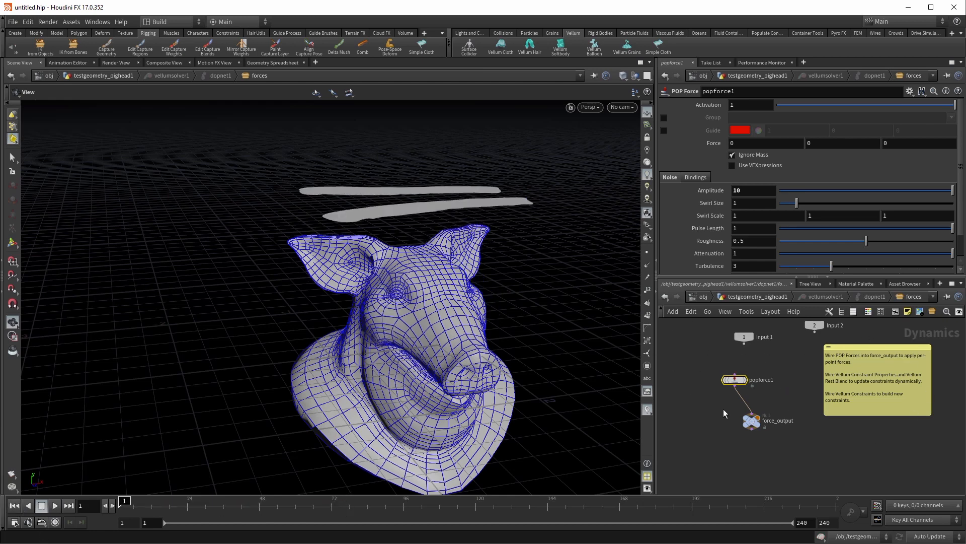
Make room between popforce1 and force_output and insert a Vellum Constraint Property node into their wire
left_click_drag(752, 420, 752, 438)
left_click_drag(734, 382, 731, 377)
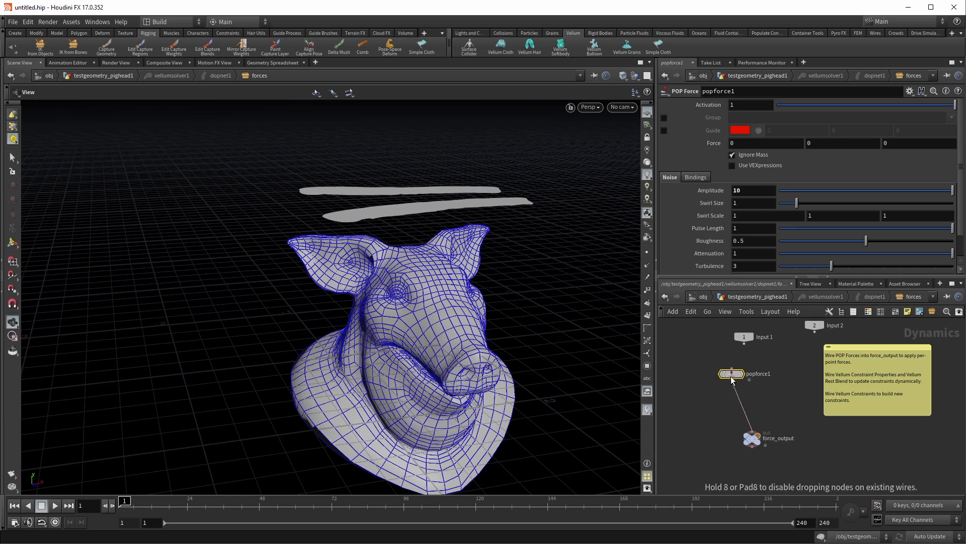
key("Tab")
type("vellcon")
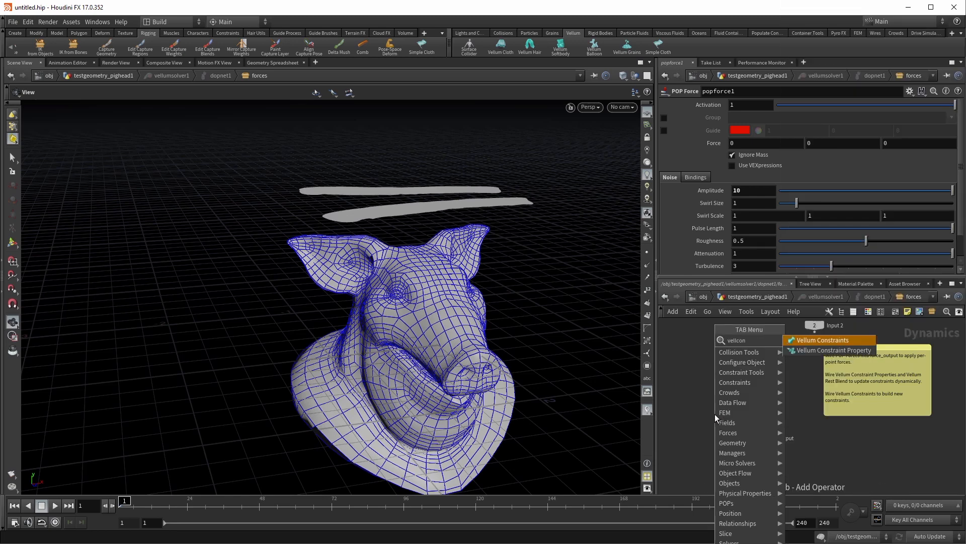
key("Return")
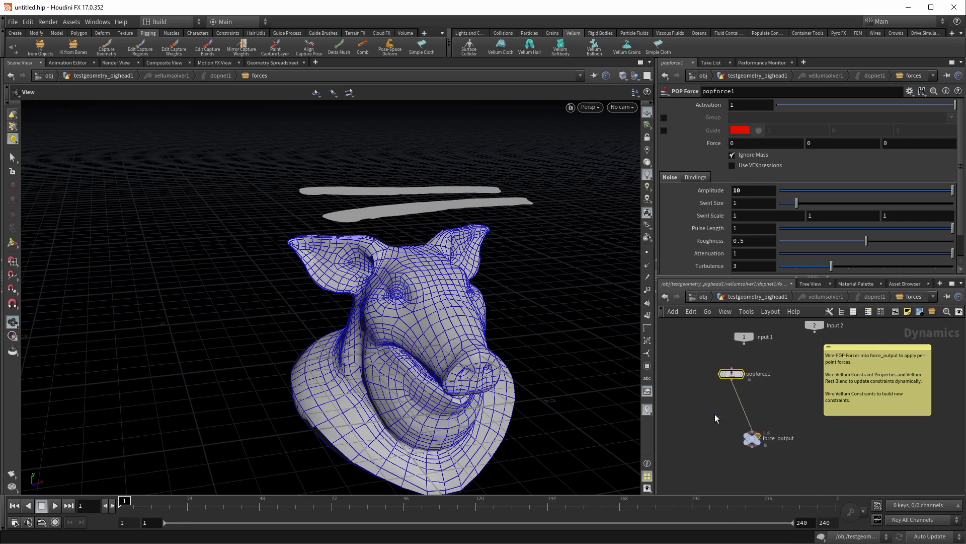
left_click(737, 407)
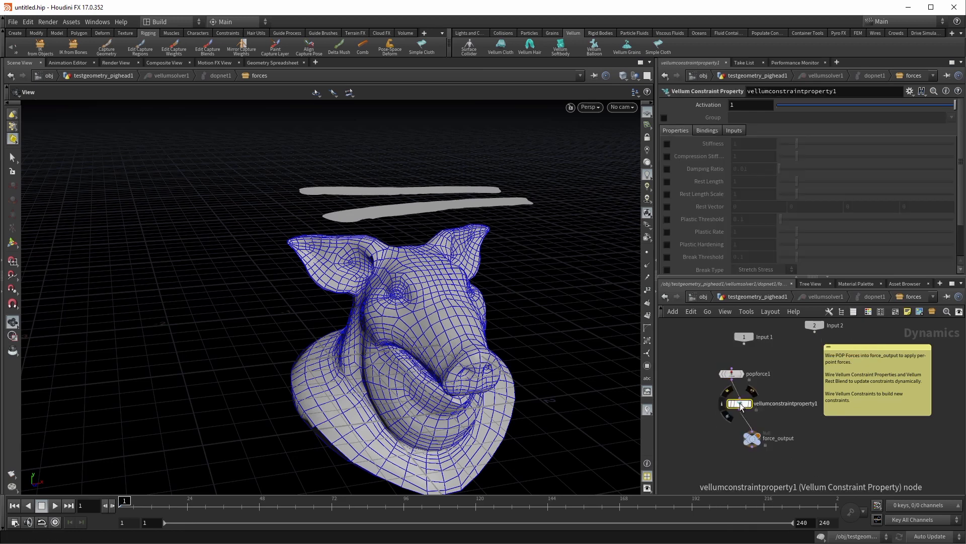
Enable Rest Length Scale on vellumconstraintproperty1, keyframe it at 1 on frame 1, and play the simulation to frame 23
scroll(713, 174, "down", 2)
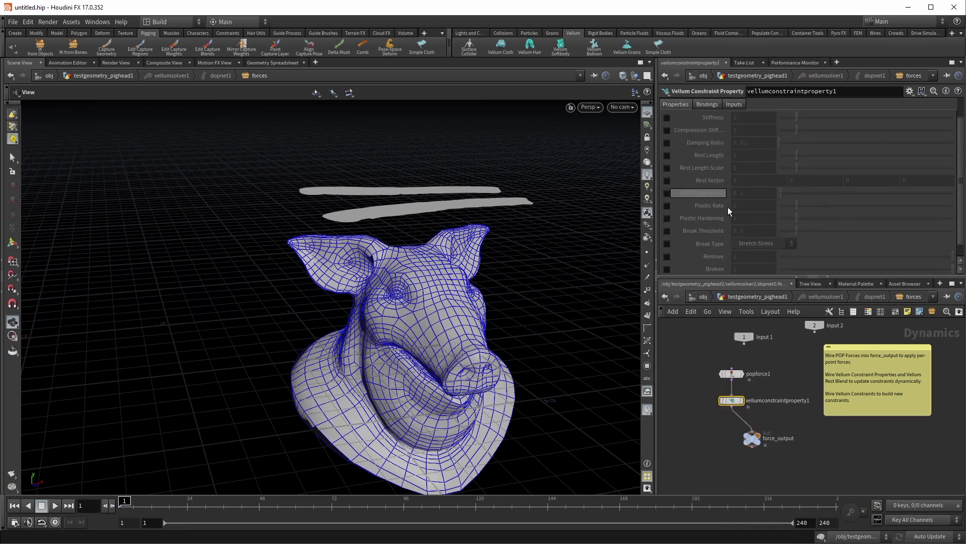
left_click(665, 167)
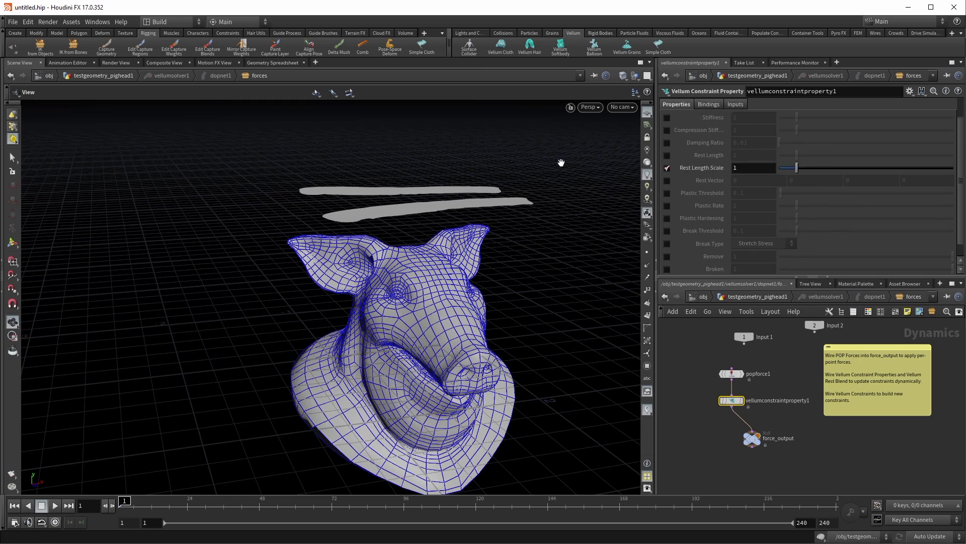
left_click(720, 166, "alt")
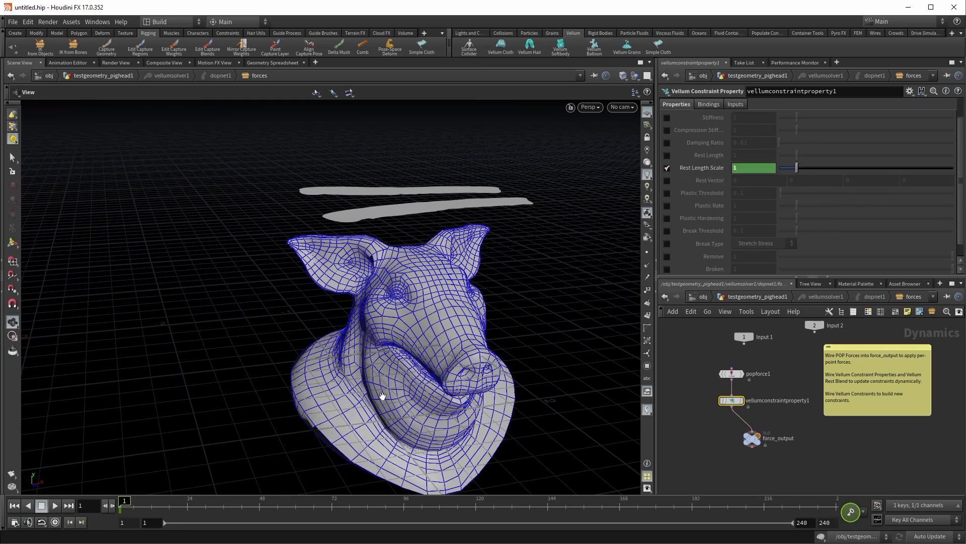
left_click(52, 505)
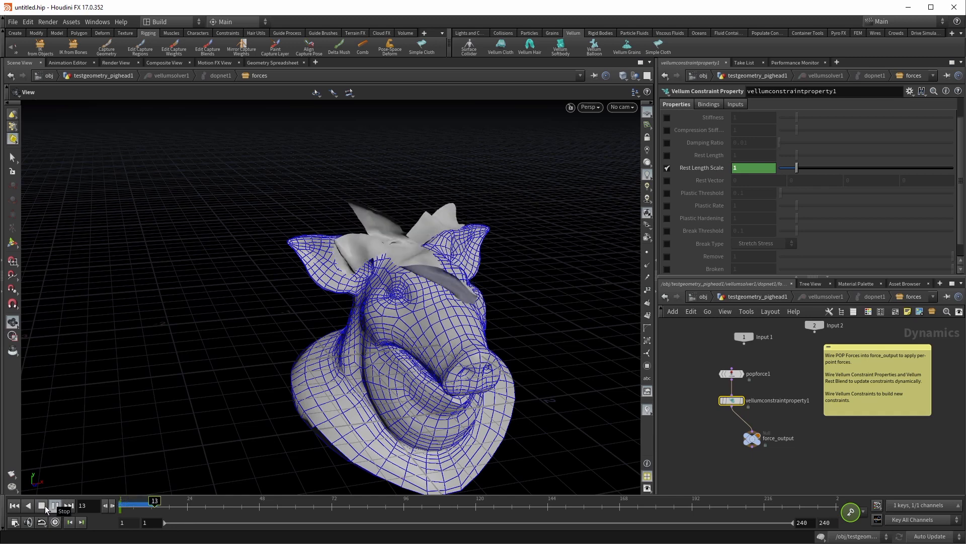
left_click(44, 506)
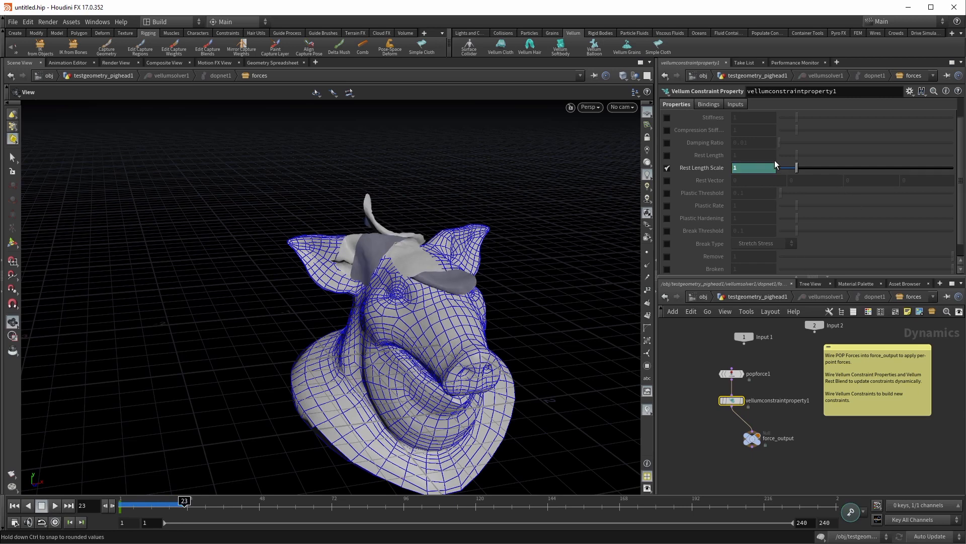
Set Rest Length Scale to 1.3 and keyframe it at frame 23
left_click(738, 168)
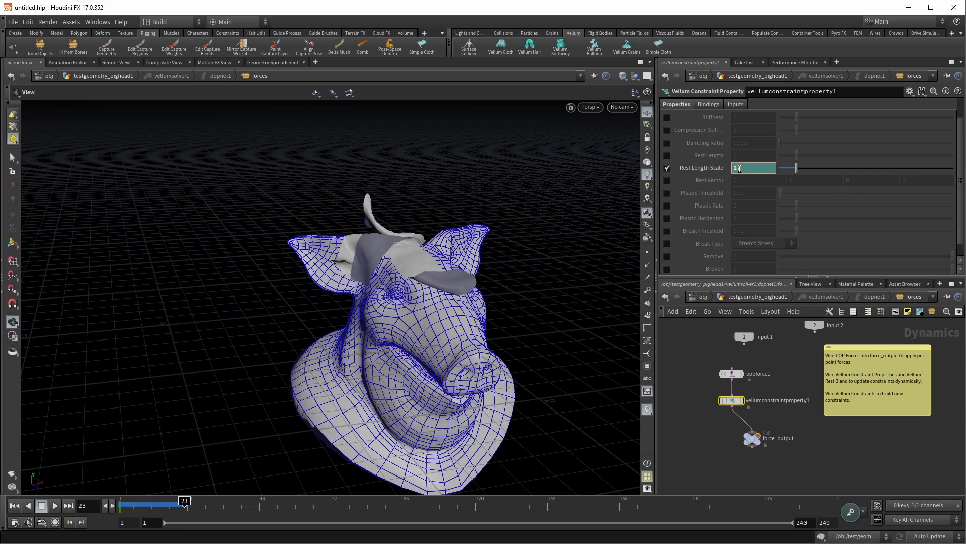
type("1.3")
key("Return")
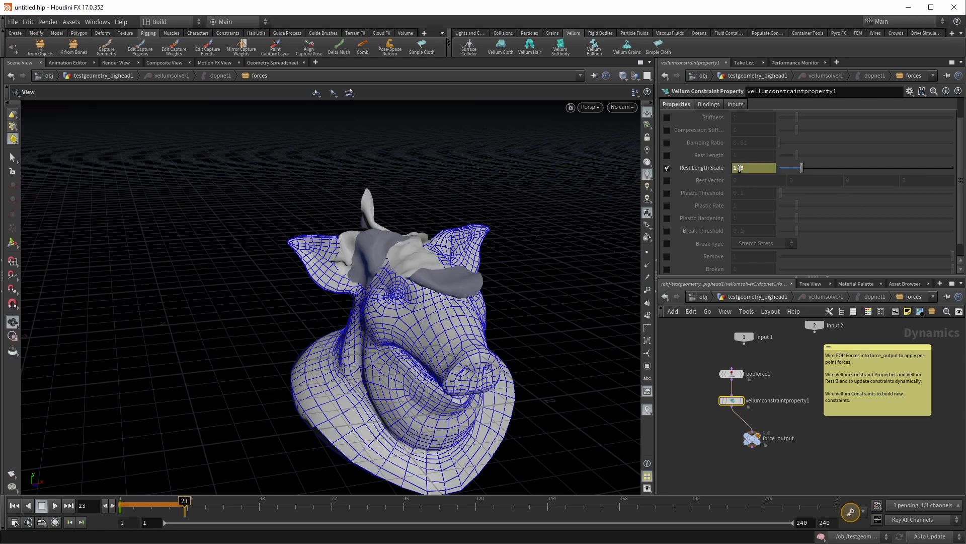
left_click(710, 166, "alt")
Replay the simulation from frame 1, examine how the bacon stretches over the pig head, and return to frame 1
left_click(15, 505)
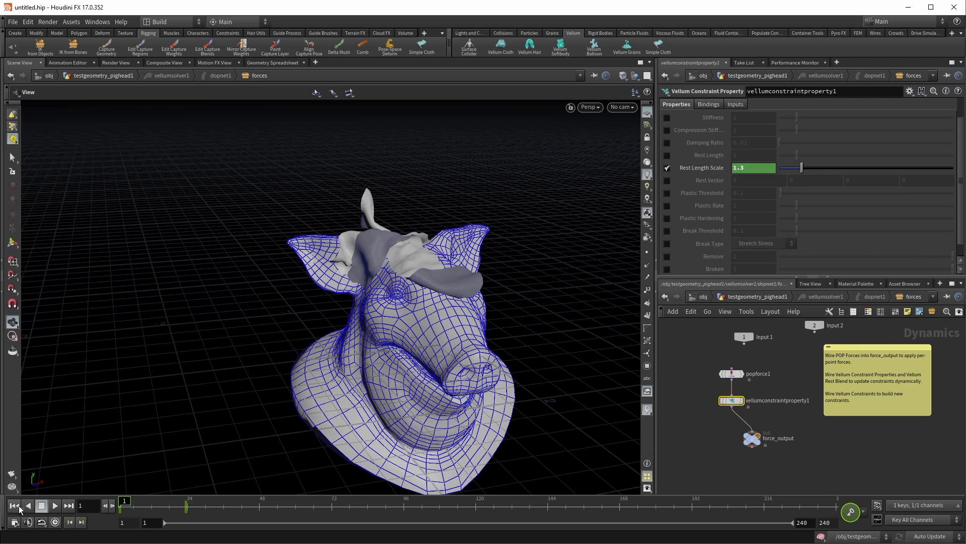
left_click(55, 505)
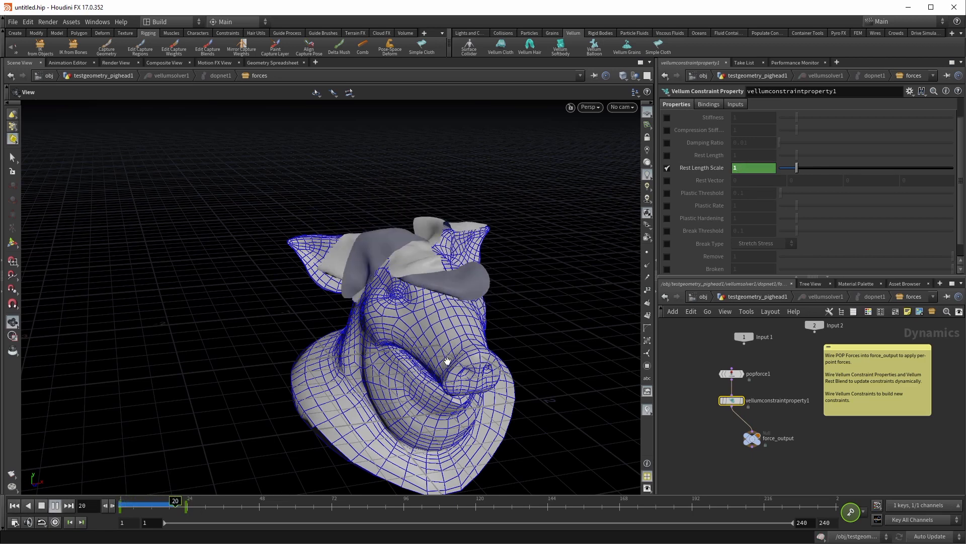
left_click_drag(448, 361, 253, 390)
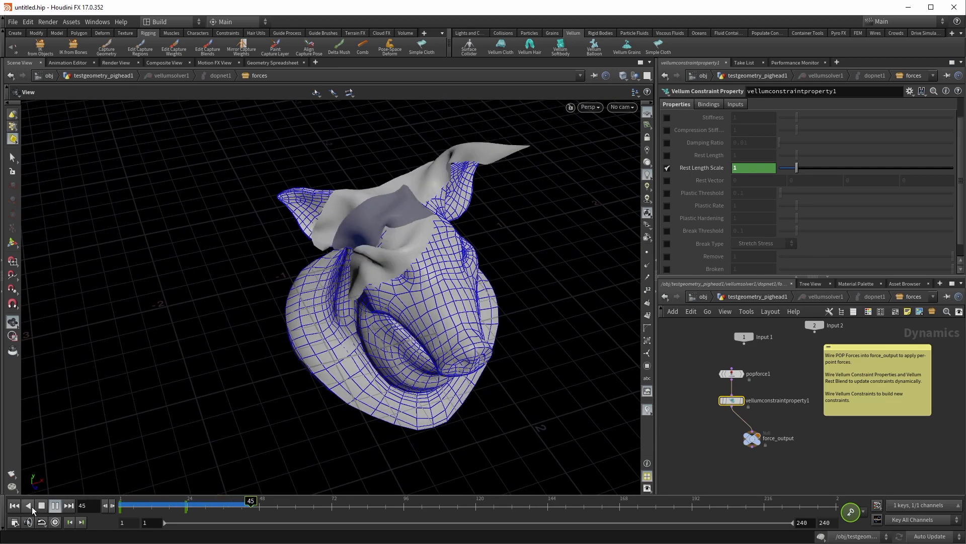
left_click(14, 506)
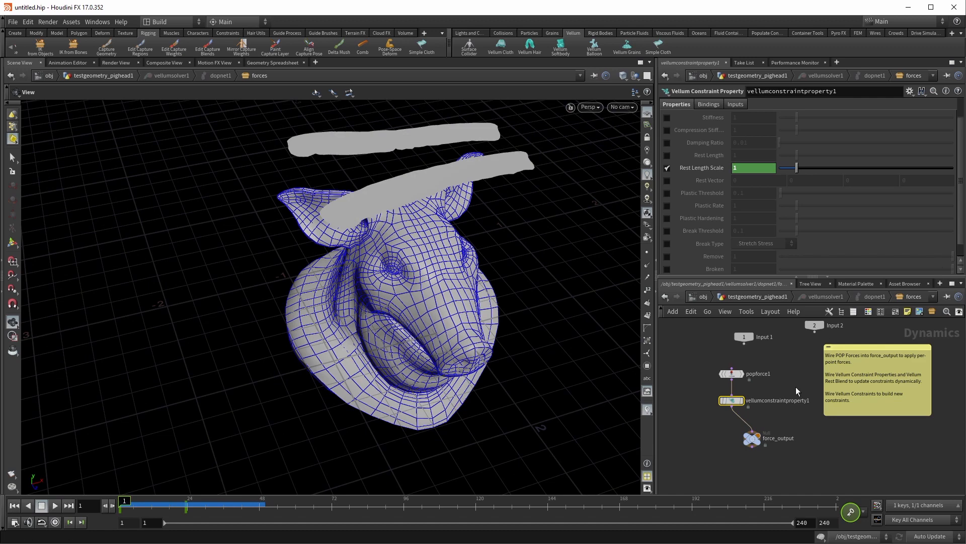
Go back up to the testgeometry_pighead1 network and delete the vellumcloth1 and vellumsolver1 nodes
key("u")
key("u")
key("u")
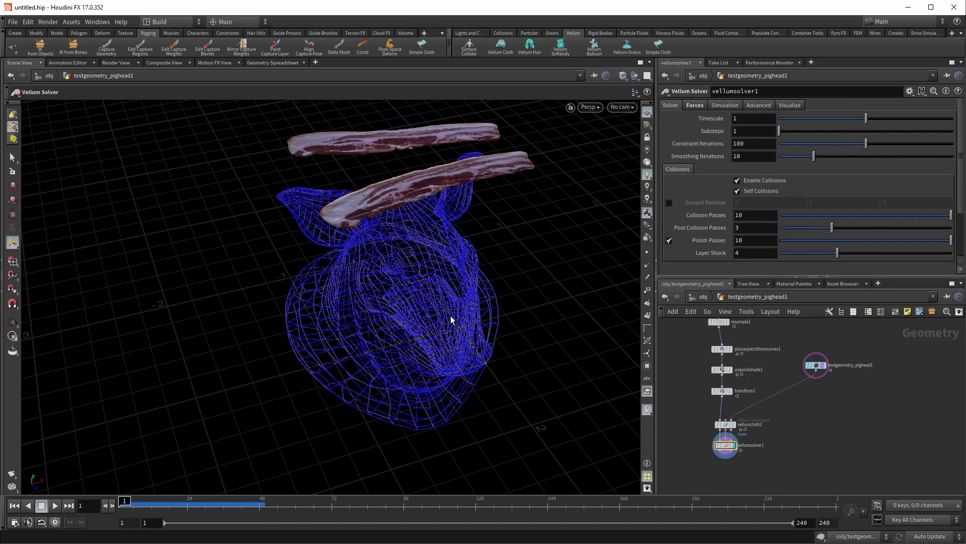
key("Escape")
left_click_drag(451, 320, 446, 263)
left_click_drag(456, 173, 405, 205)
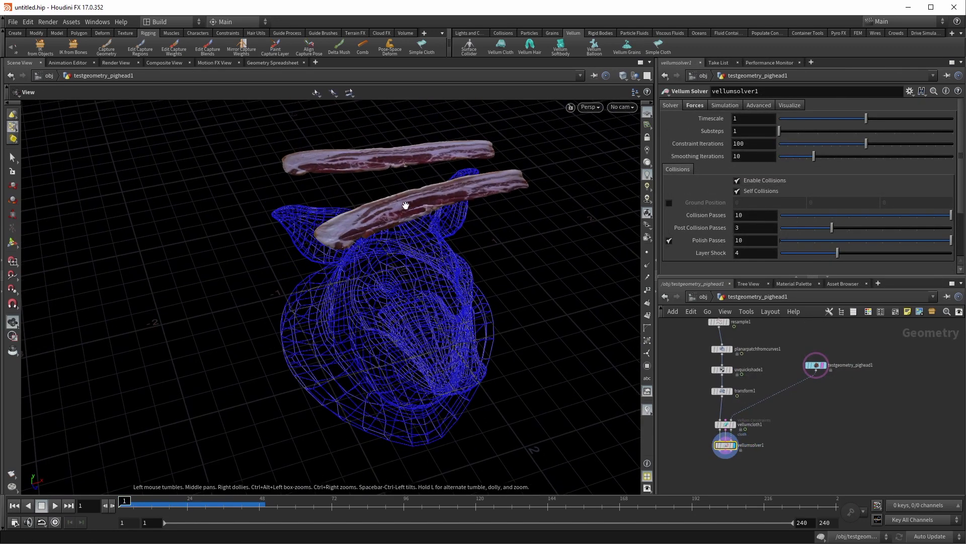
scroll(736, 445, "up", 3)
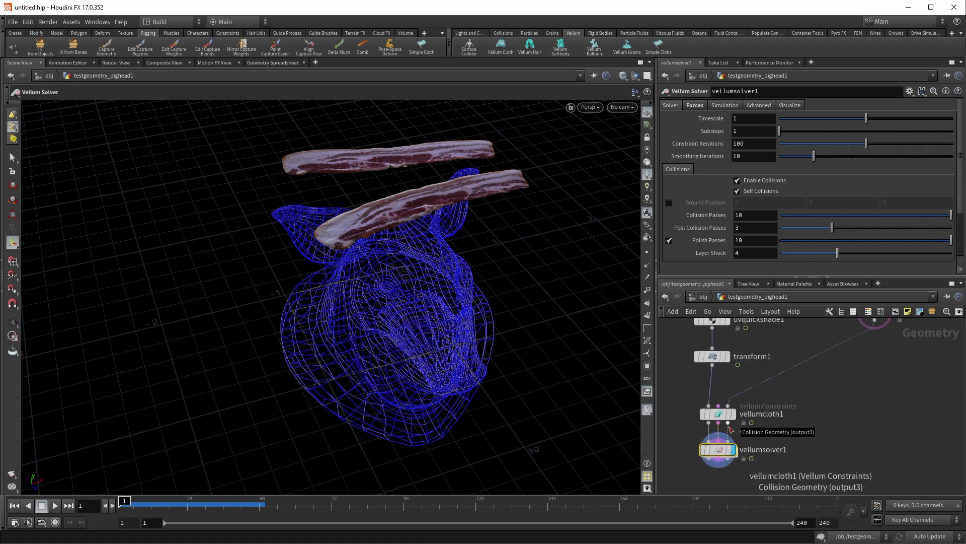
scroll(815, 440, "down", 1)
left_click_drag(711, 400, 789, 457)
key("Delete")
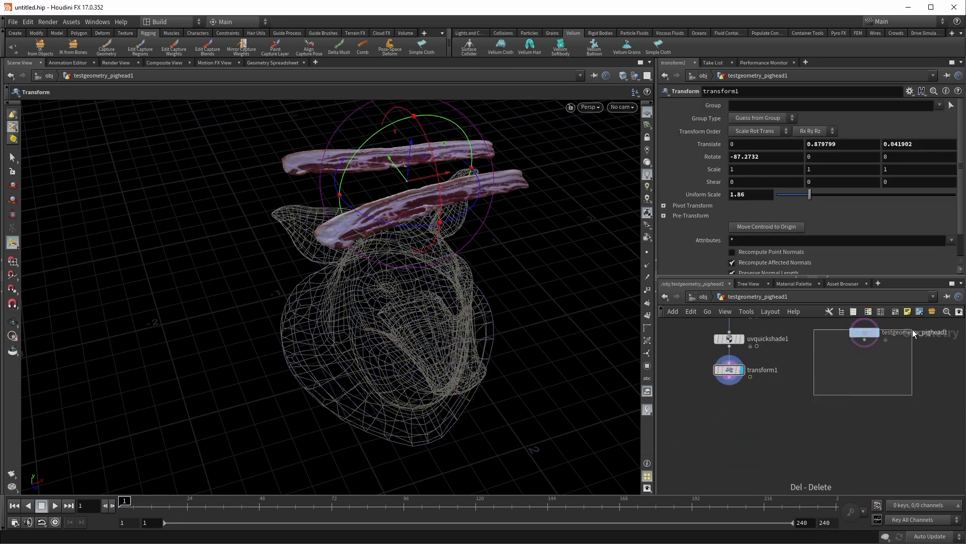
Delete the pig head node beside the bacon chain and go up to the object level
left_click_drag(913, 329, 846, 365)
key("Delete")
key("u")
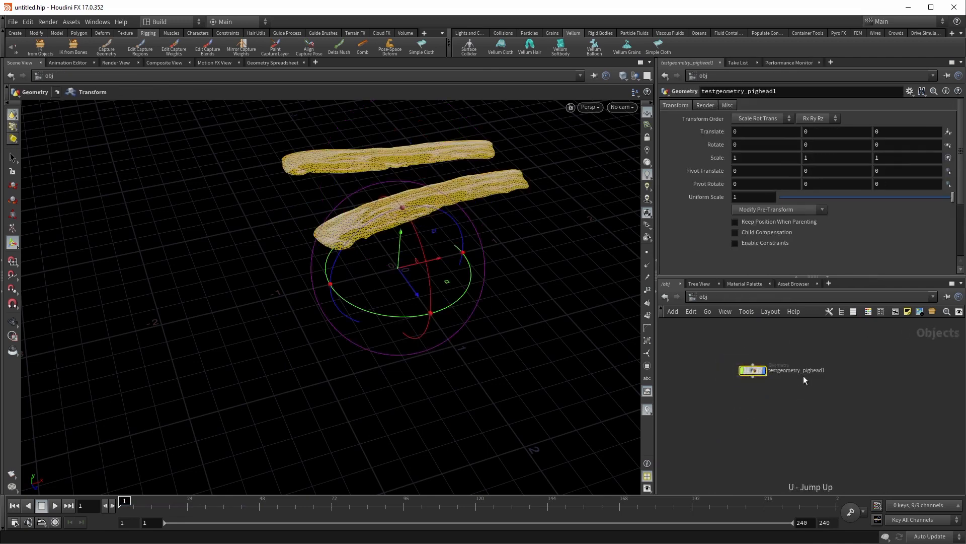
key("Escape")
left_click_drag(585, 306, 514, 231)
key("Return")
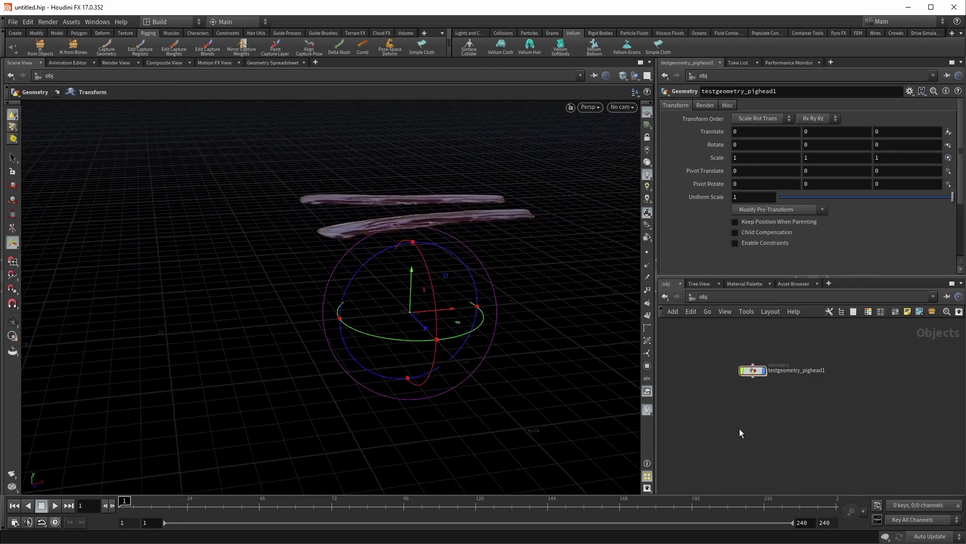
Add a new Pig Head test geometry object below testgeometry_pighead1
key("Tab")
type("pigh")
key("Return")
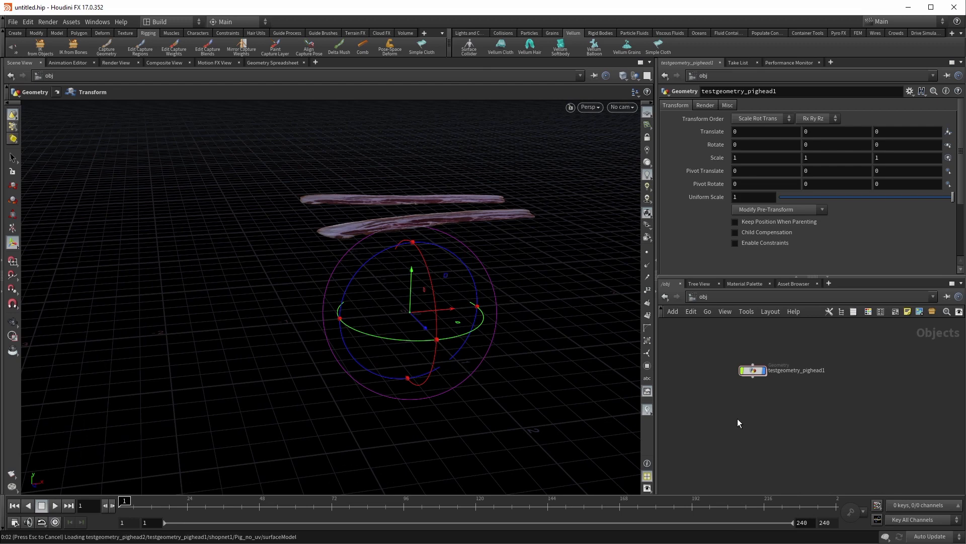
left_click(735, 409)
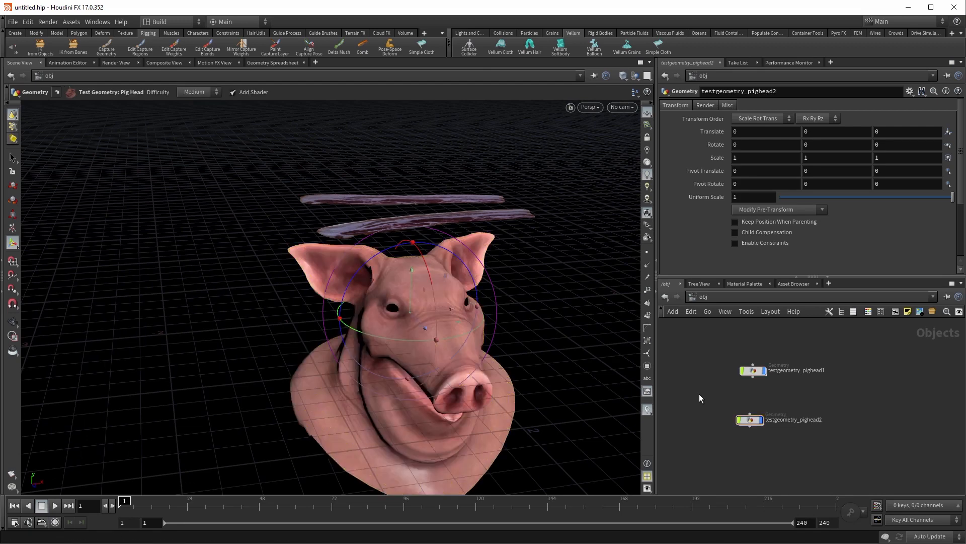
Apply the Vellum Cloth tool to the bacon strips object and return to the object level
left_click(753, 371)
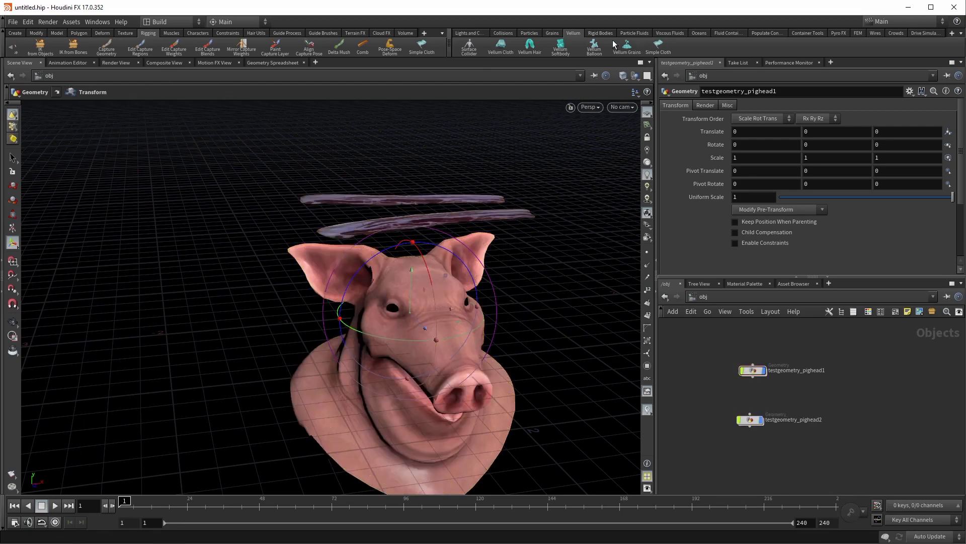
left_click(510, 46)
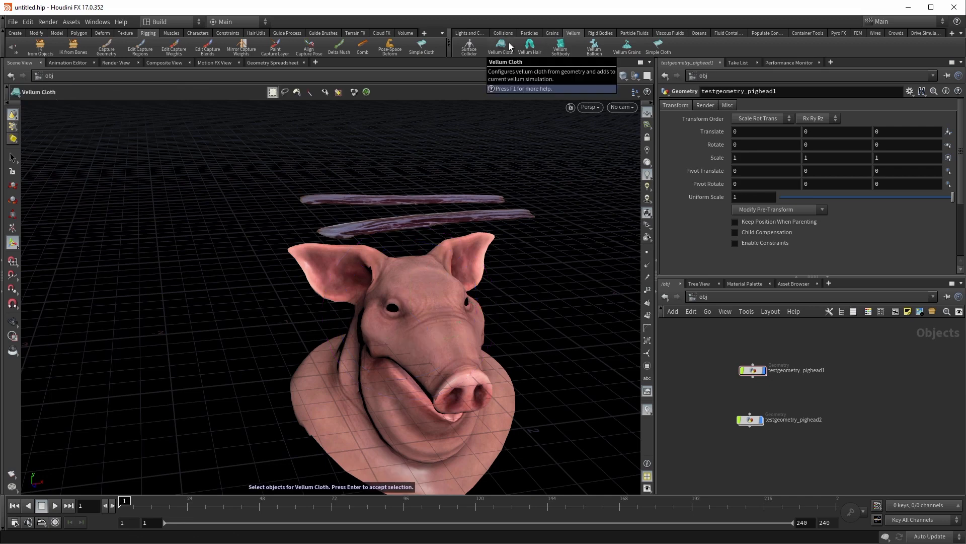
left_click(469, 200)
key("Return")
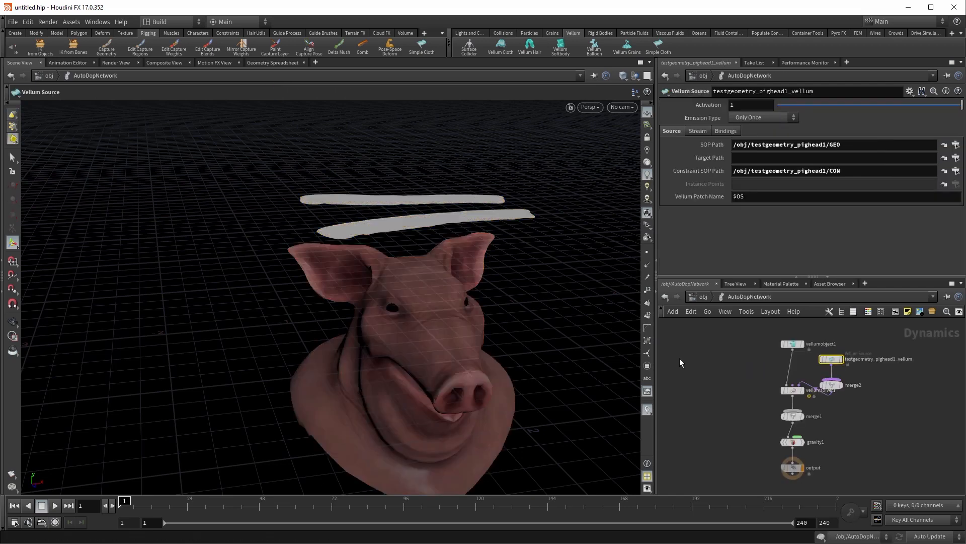
key("u")
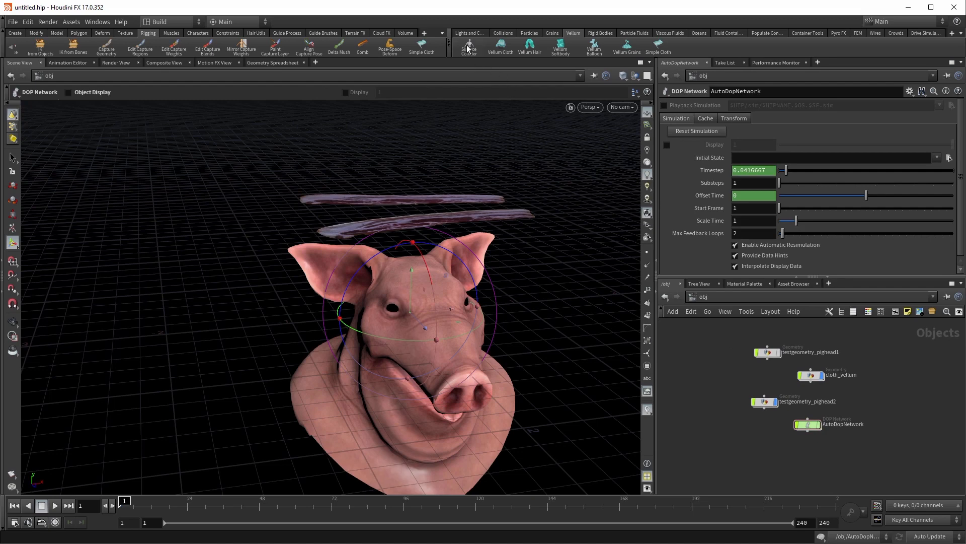
Apply the Surface Collider tool to the testgeometry_pighead2 pig head so the cloth collides with it
left_click(503, 33)
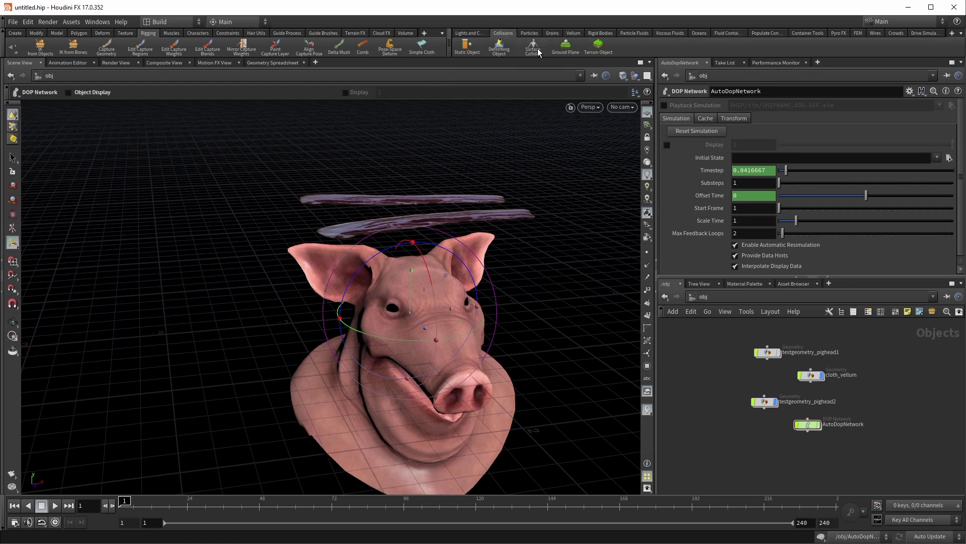
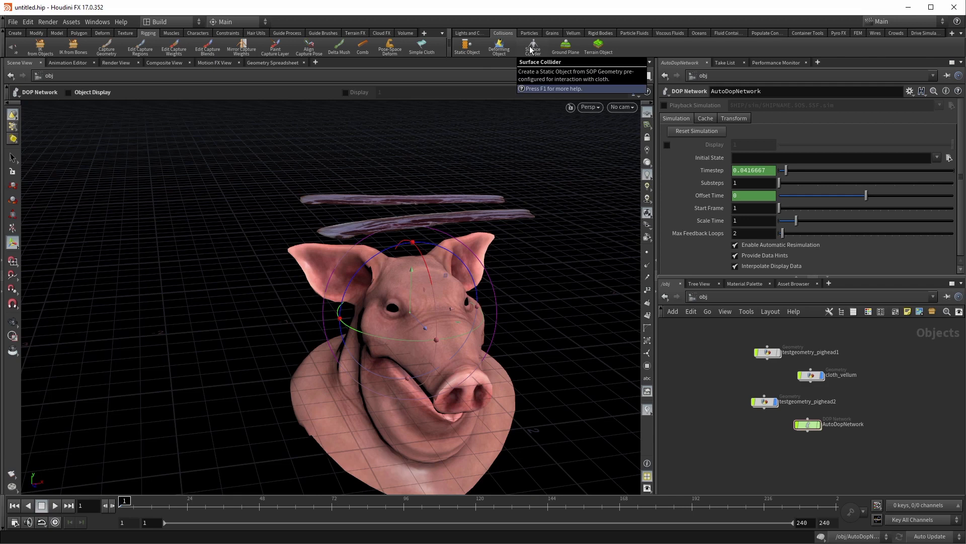
left_click(532, 47)
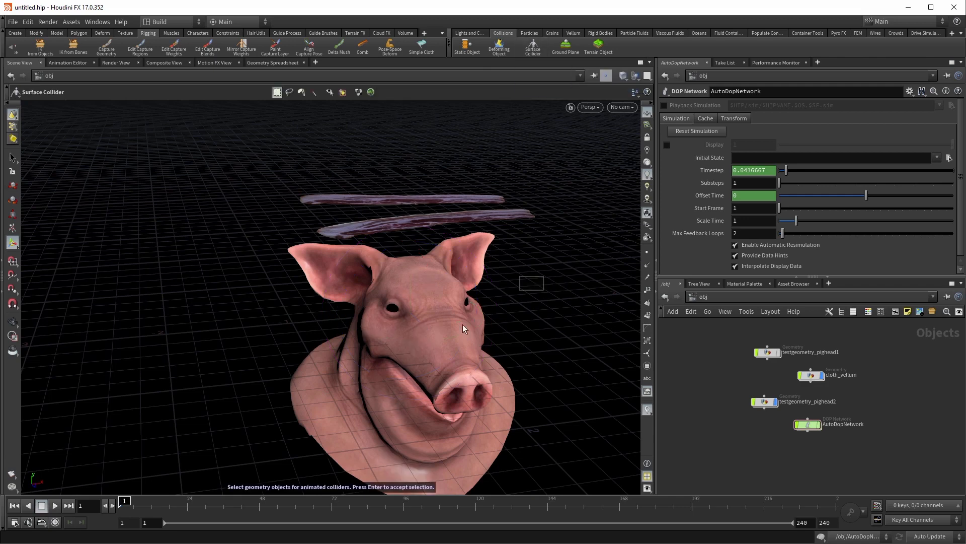
left_click(409, 361)
key("Return")
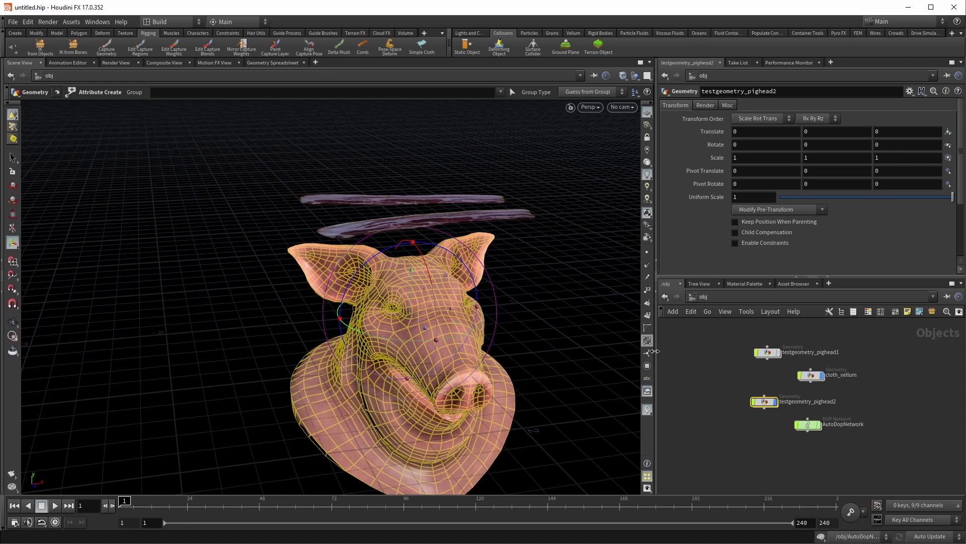
key("Escape")
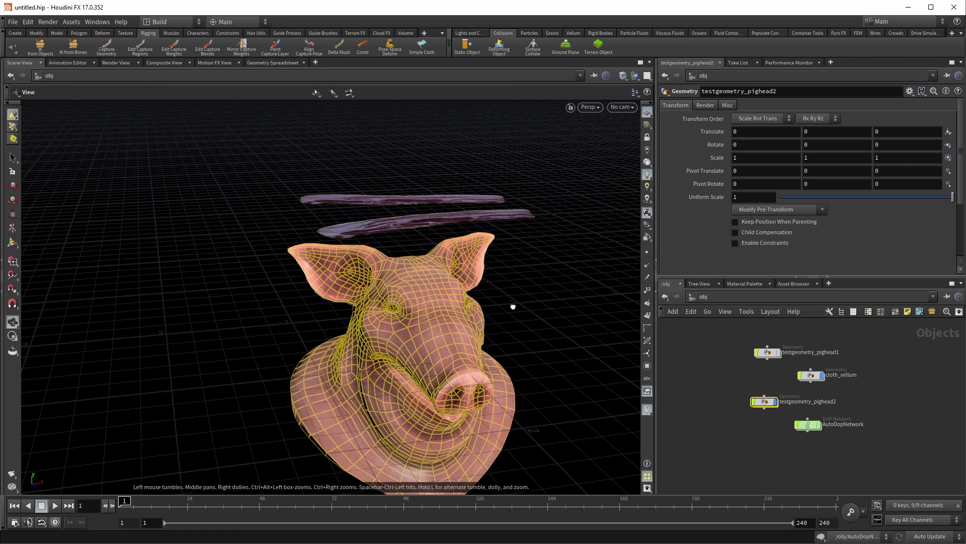
Play the bacon simulation twice, from the front and from the side of the pig head, returning to frame 1 each time
left_click_drag(513, 305, 503, 310)
left_click(55, 506)
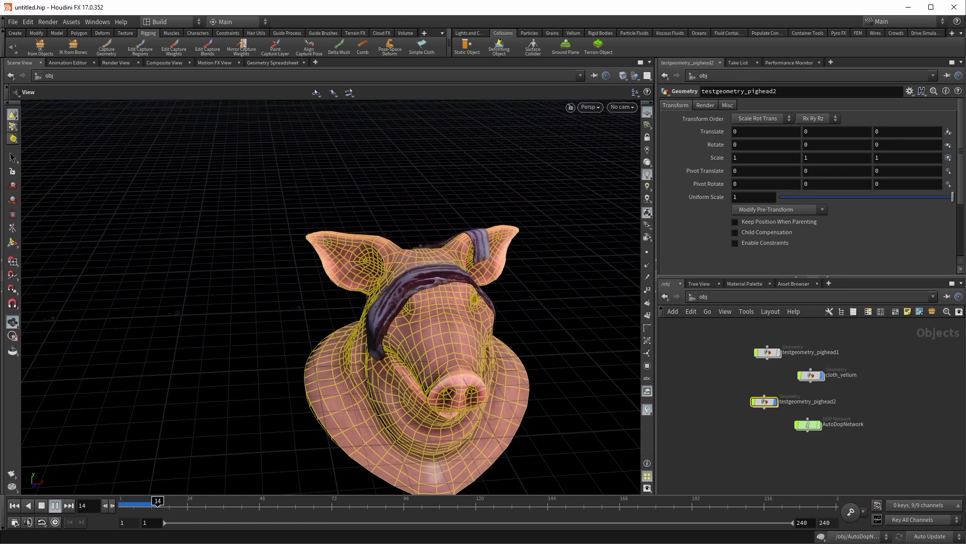
left_click(14, 506)
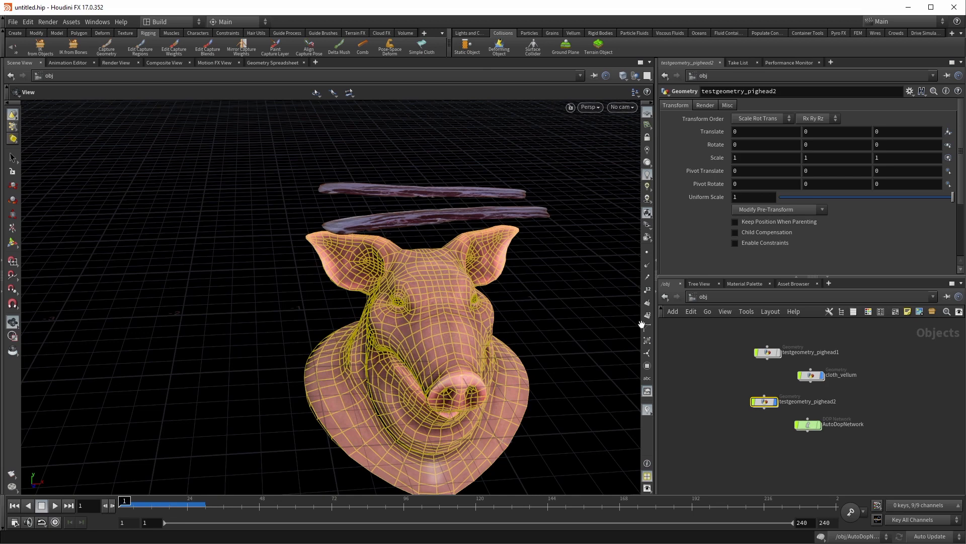
left_click(708, 356)
left_click_drag(407, 277, 490, 265)
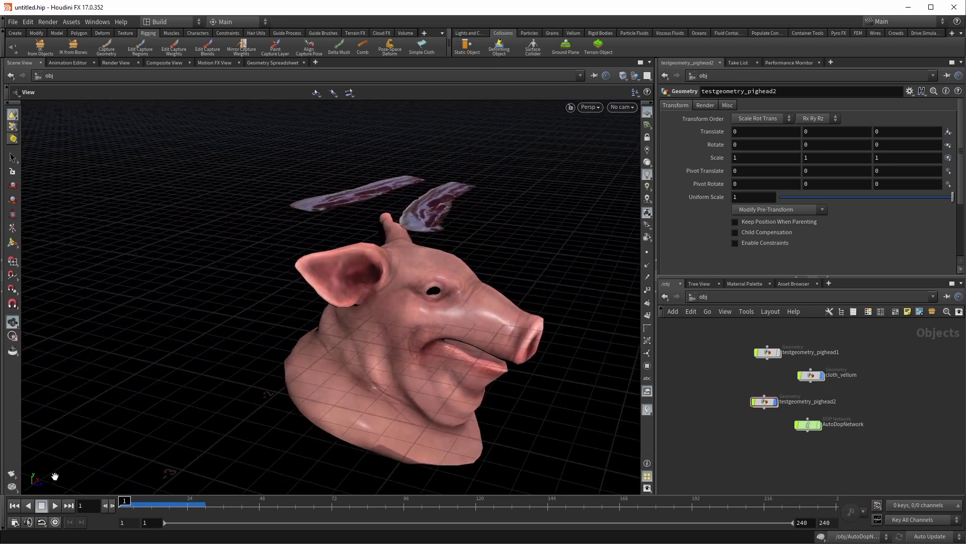
left_click(59, 504)
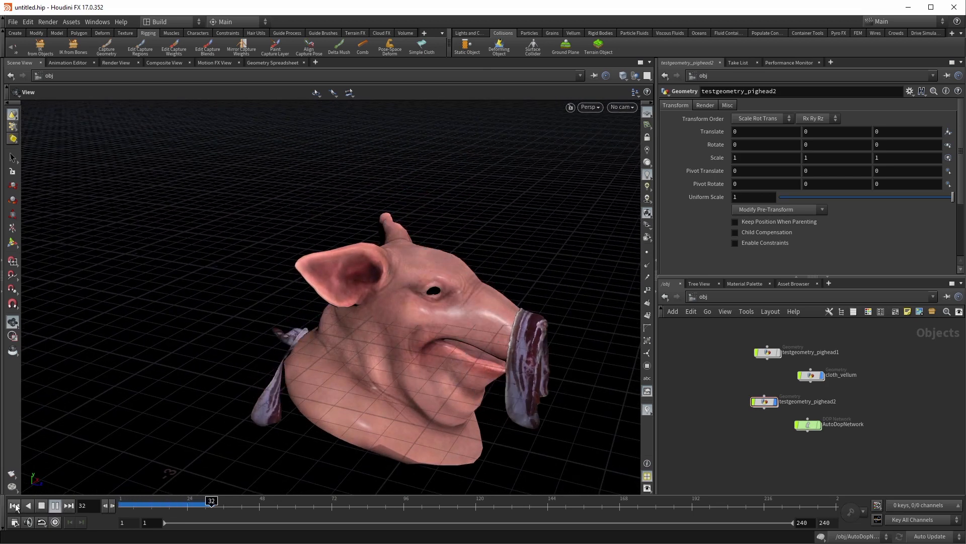
left_click(120, 505)
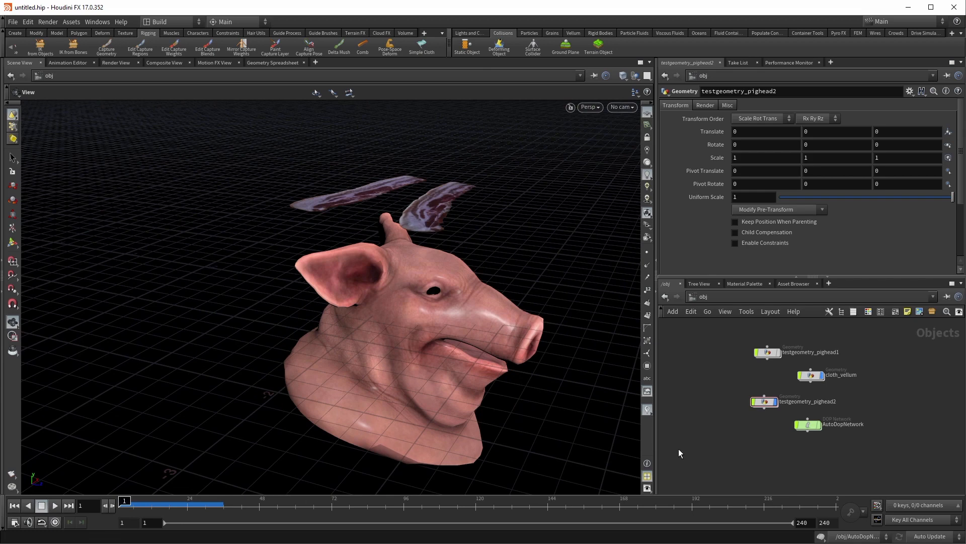
Enter AutoDopNetwork, automatically lay out its nodes and select the gravity1 node
left_click(834, 419)
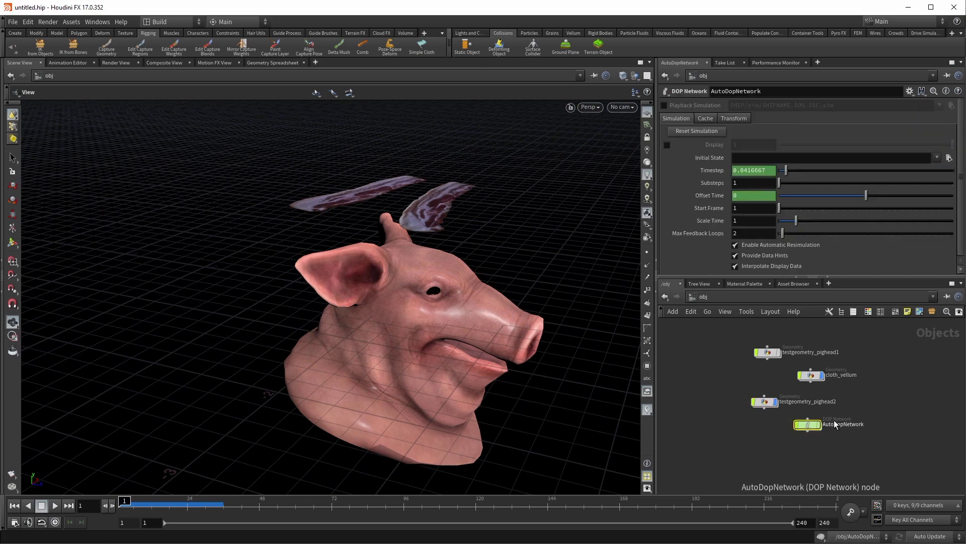
key("Return")
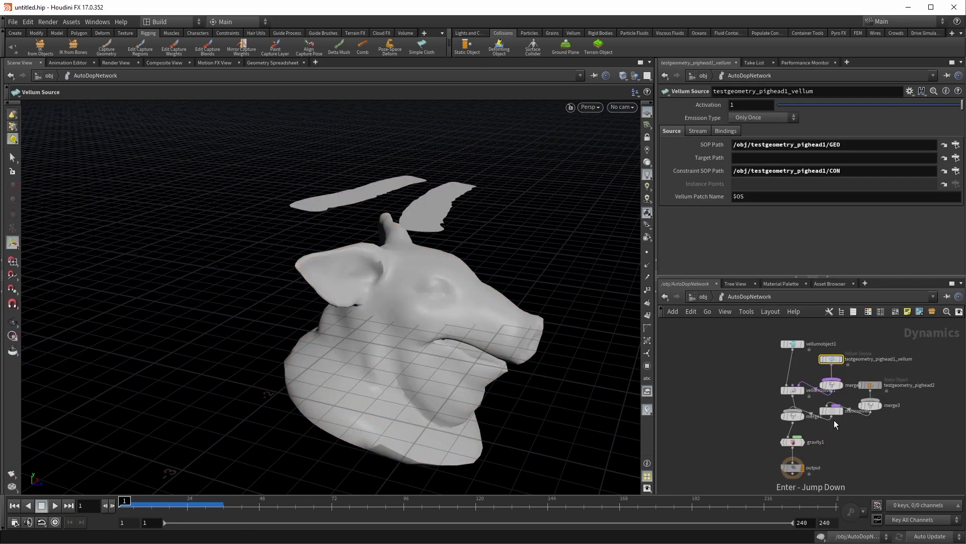
key("l")
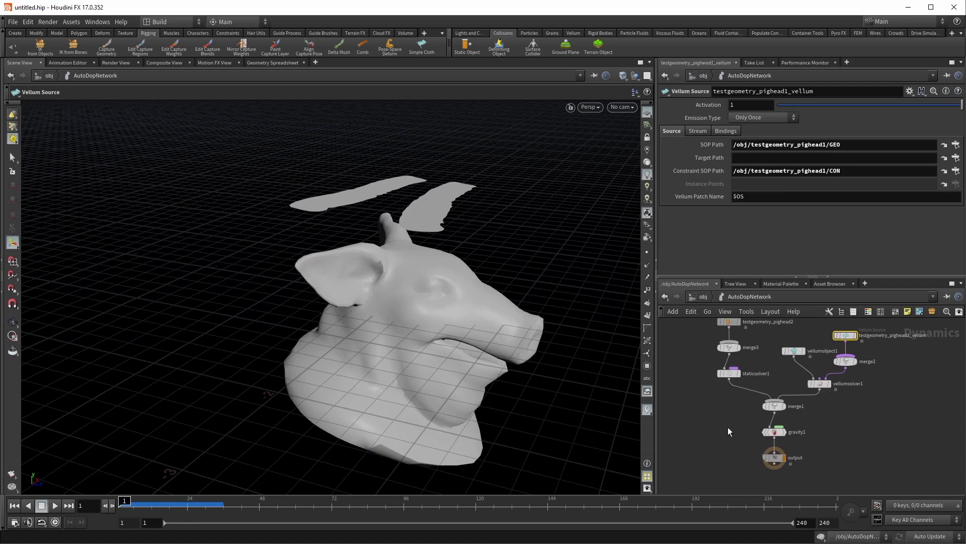
left_click_drag(802, 438, 802, 438)
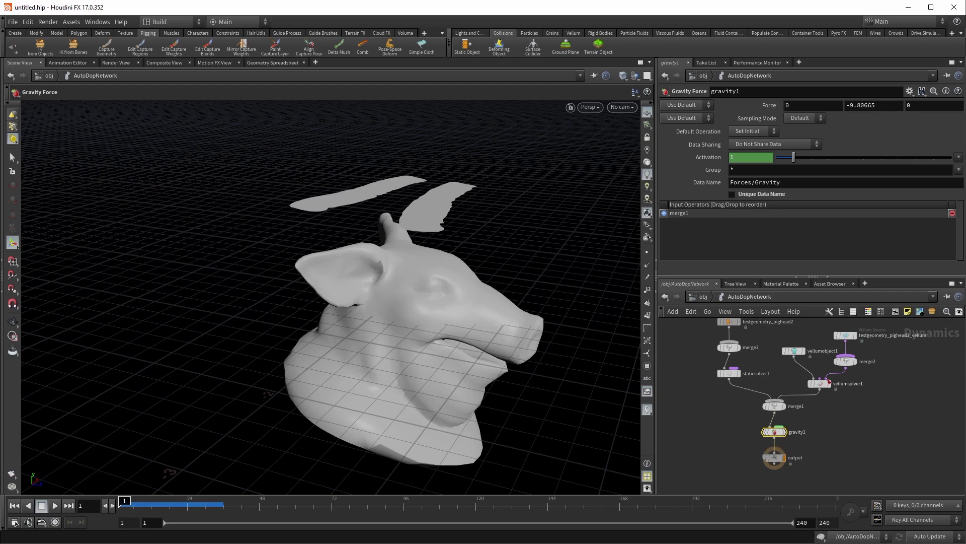
Add a POP Wind node beside the connection between the Vellum Source and merge2
middle_click_drag(863, 388, 859, 444)
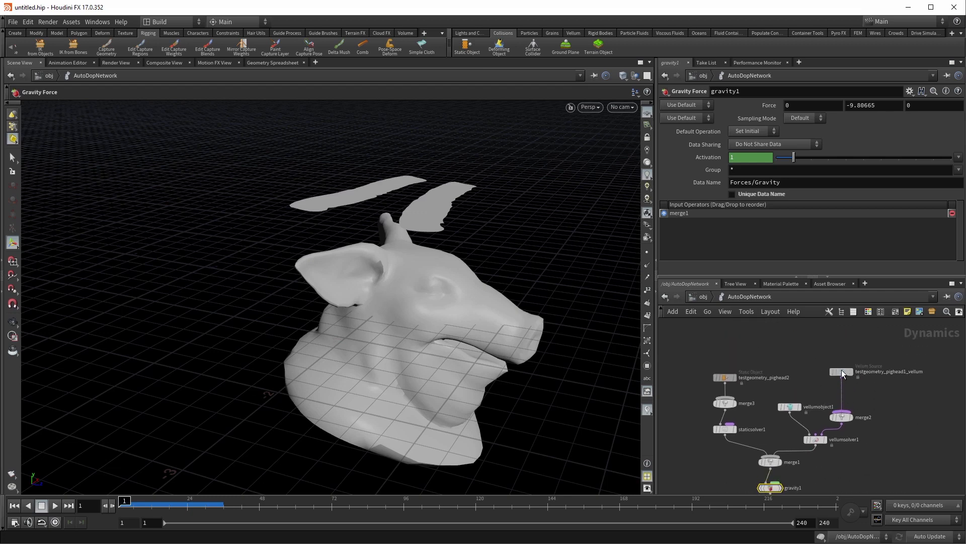
left_click_drag(846, 414, 847, 405)
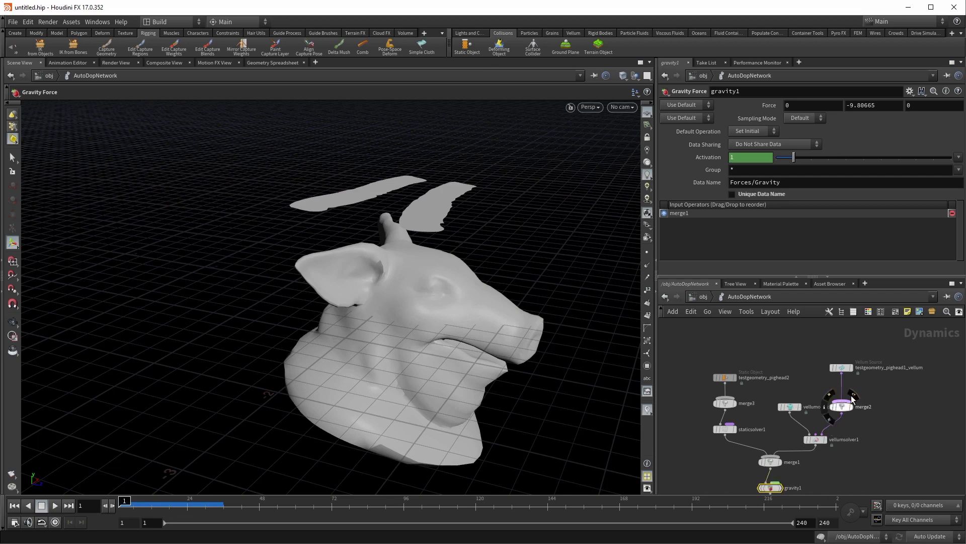
key("Tab")
type("popdr")
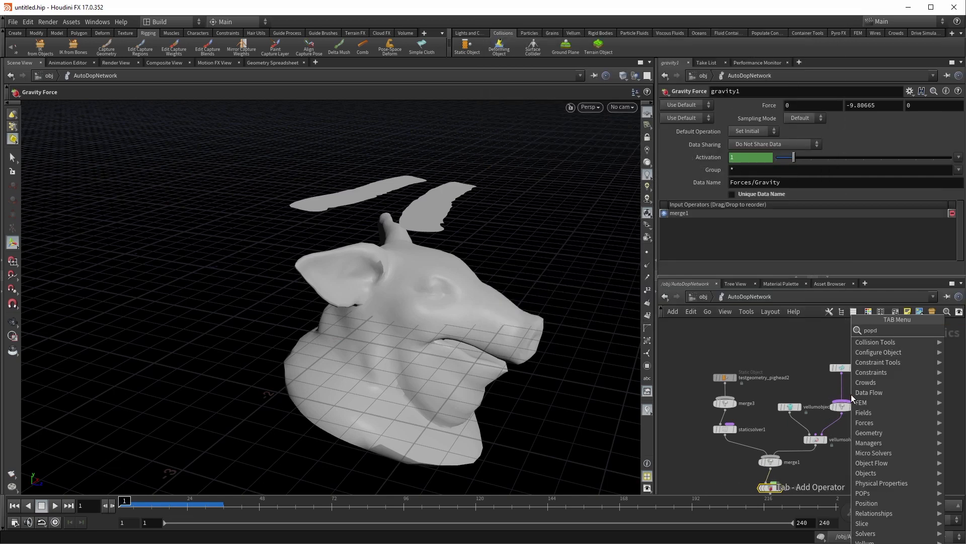
key("Return")
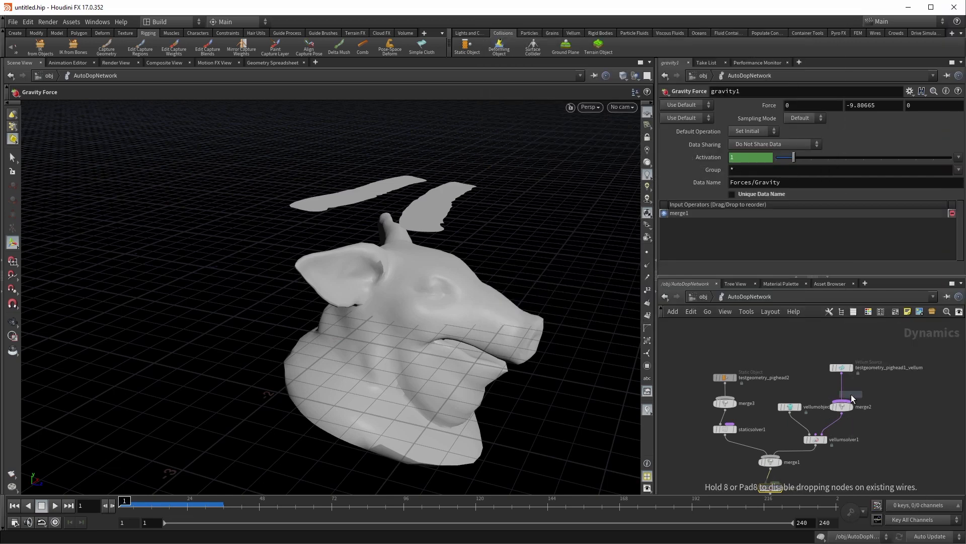
left_click(848, 389)
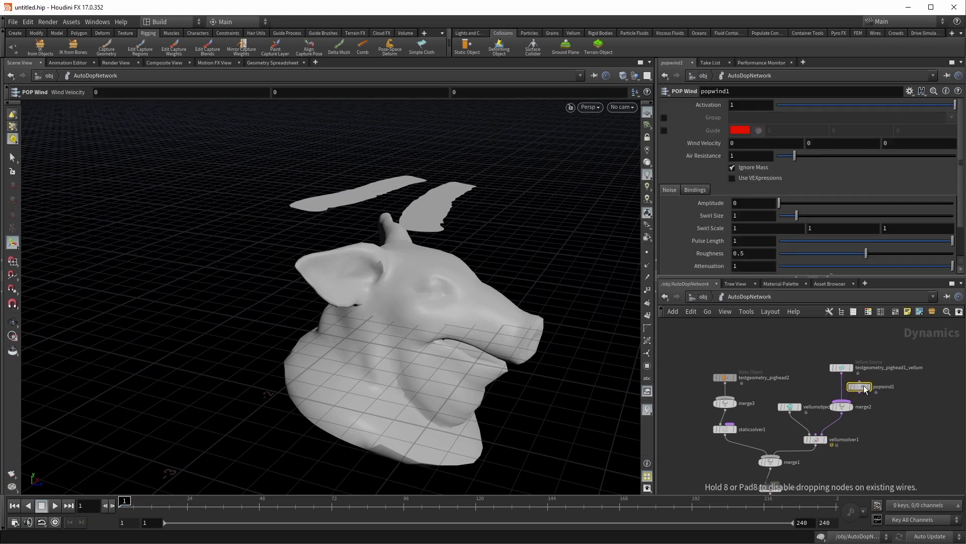
Insert the POP Wind node into the wire between the Vellum Source and merge2, and select it
scroll(862, 421, "up", 3)
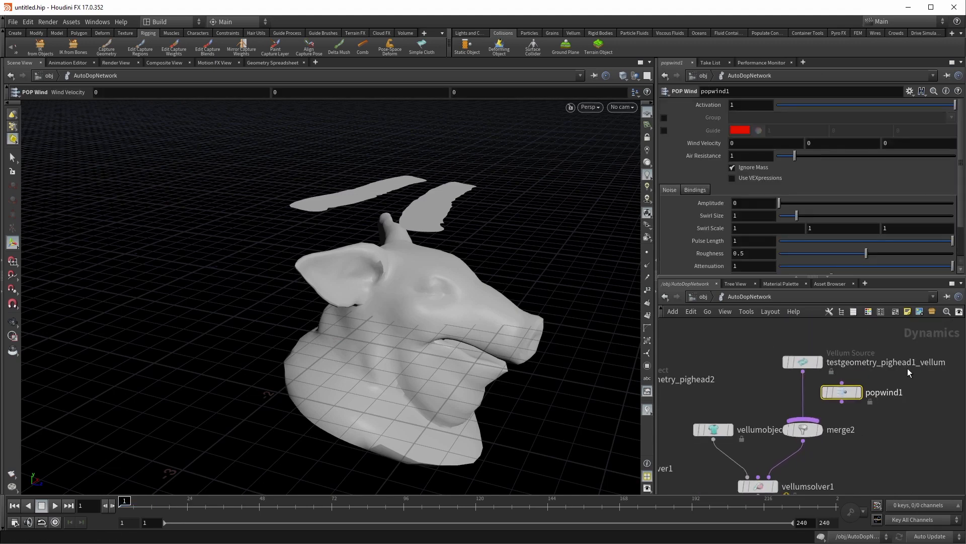
left_click(802, 363)
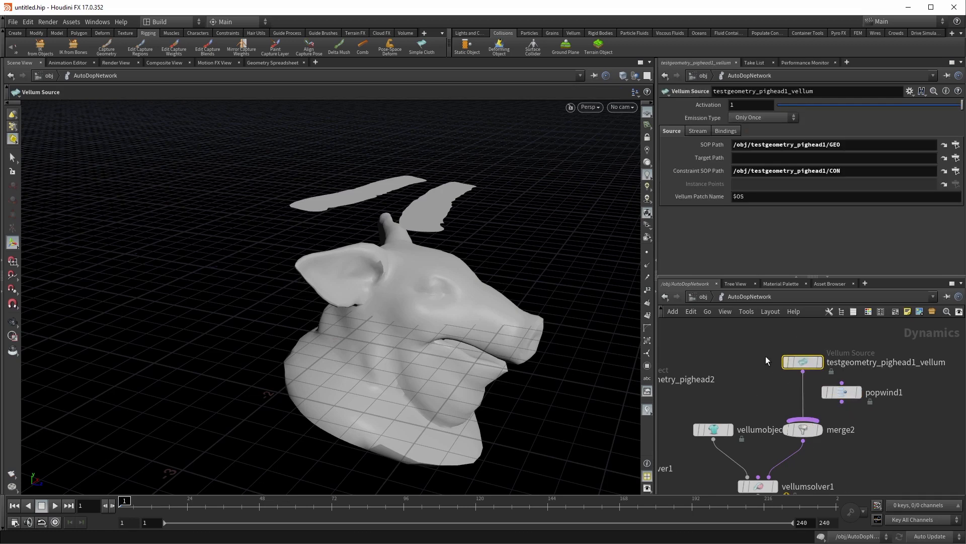
left_click_drag(838, 392, 804, 401)
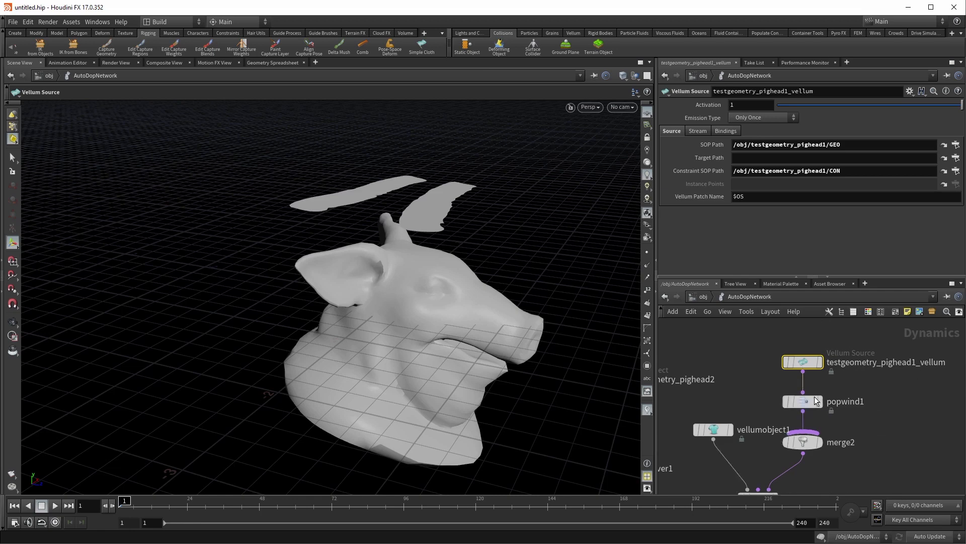
left_click(802, 401)
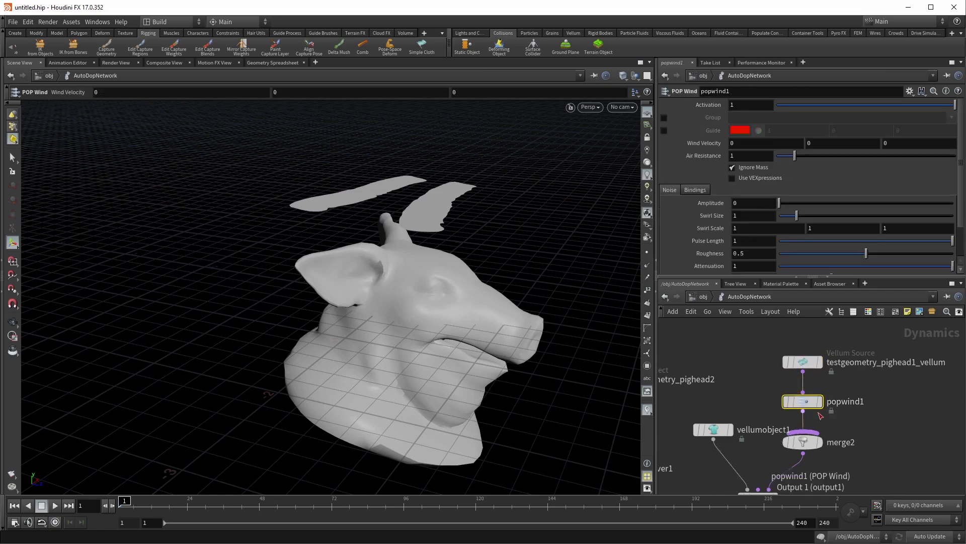
Go back up to the object level and rename the testgeometry_pighead1 object as bacon
key("h")
left_click(796, 360)
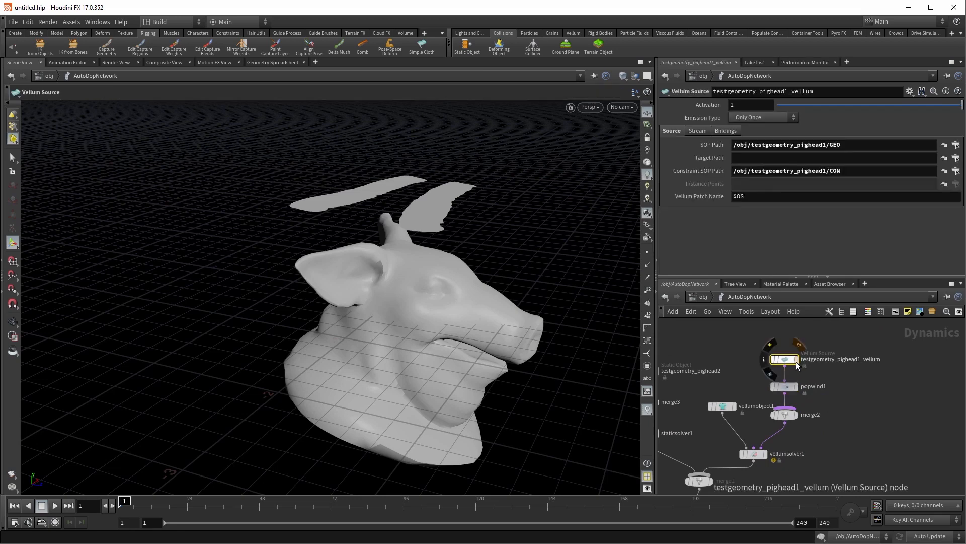
key("u")
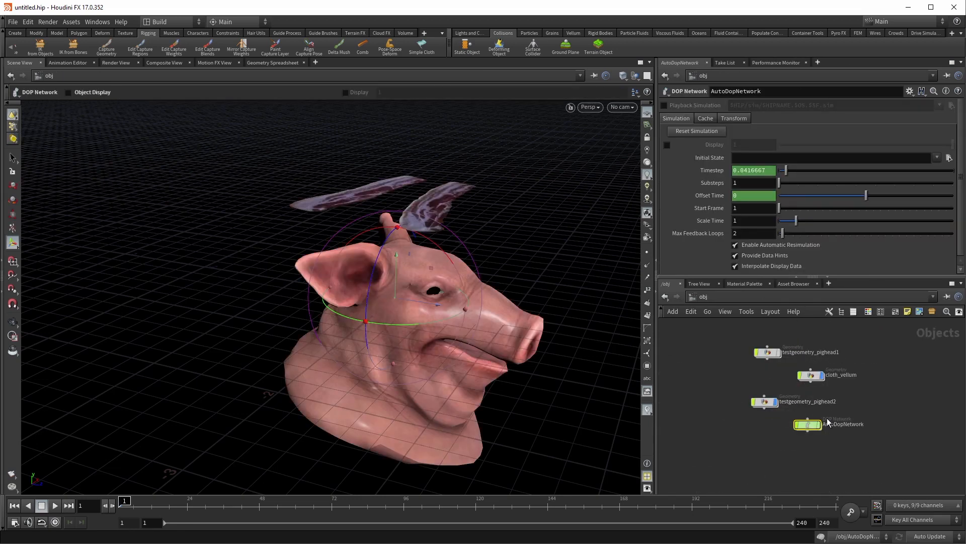
double_click(822, 353)
type("b")
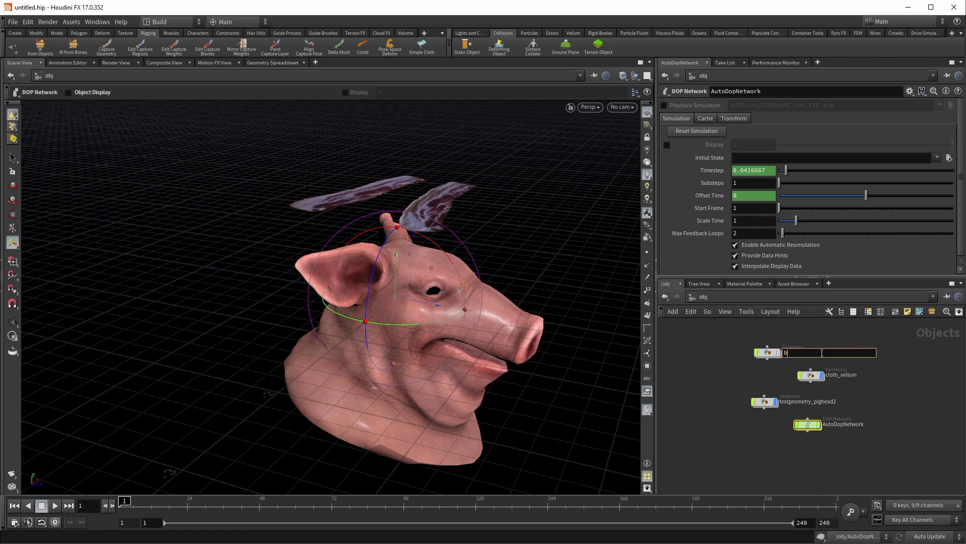
type("acon")
key("Return")
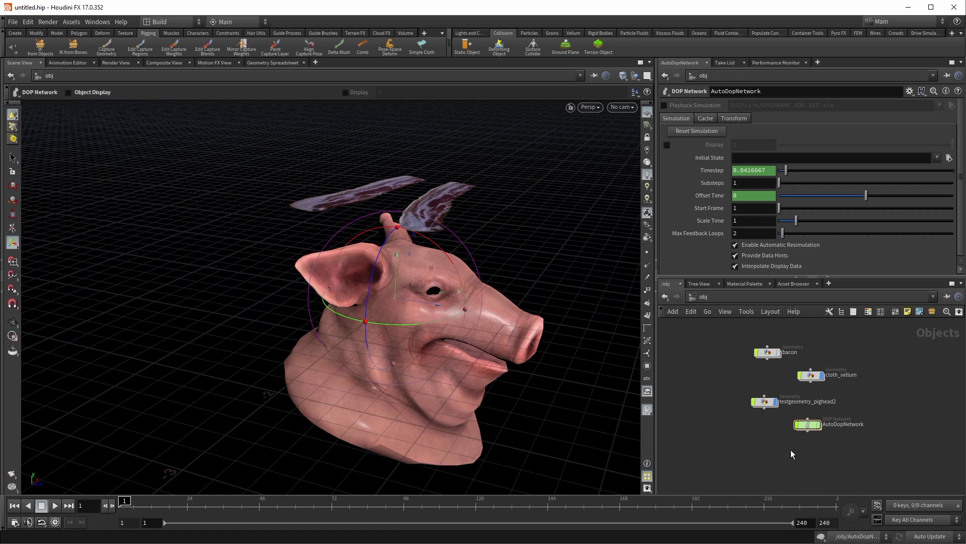
Enter AutoDopNetwork again and rename the Vellum Source node as bacon_vellum
key("Return")
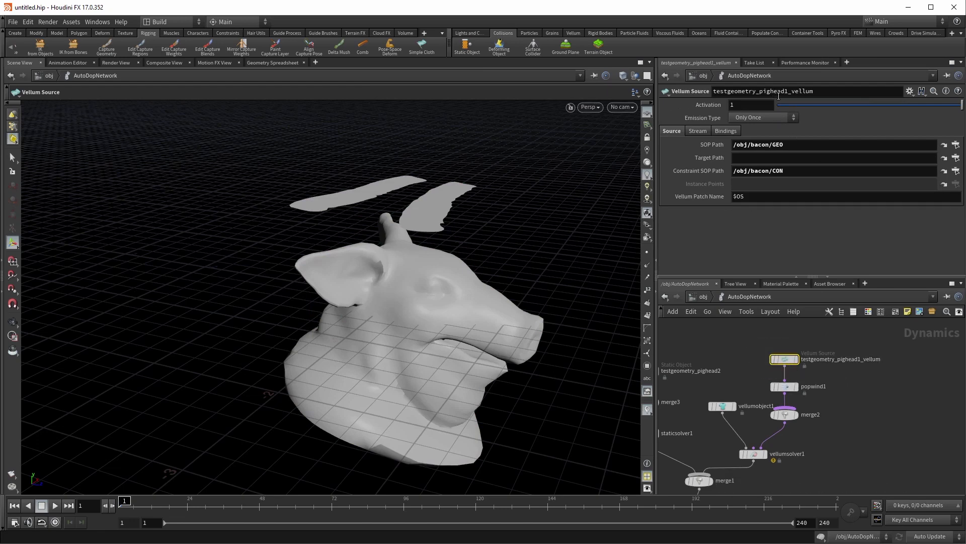
left_click_drag(788, 91, 713, 91)
type("bacon")
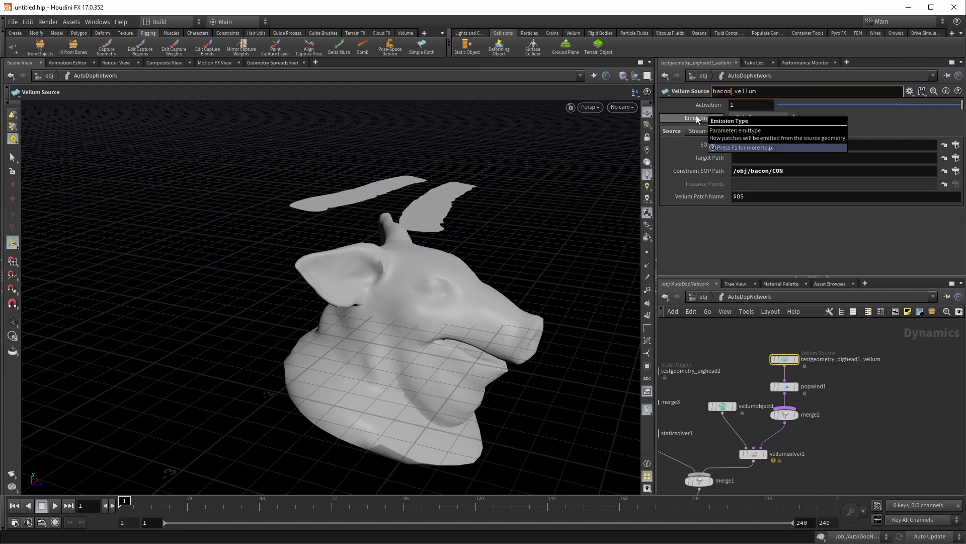
key("Return")
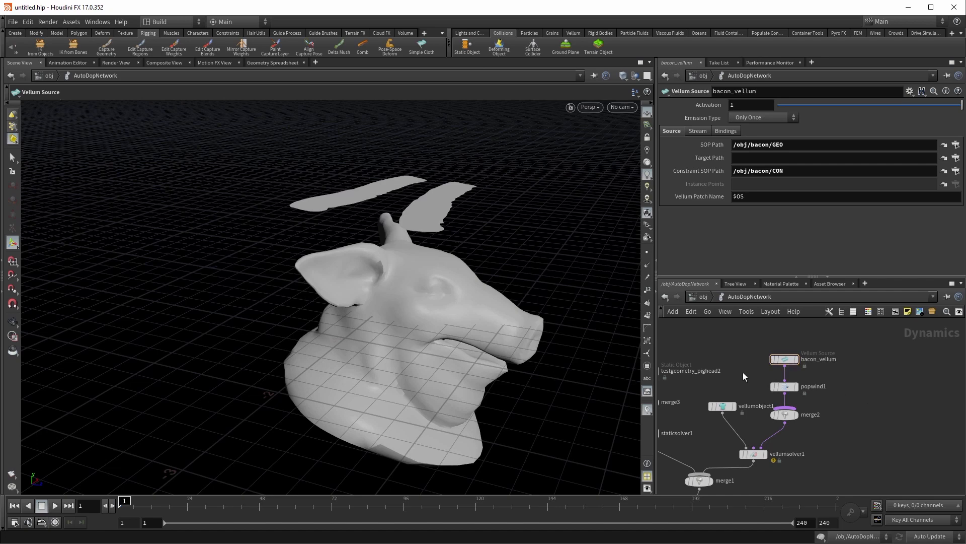
Set the Air Resistance of the popwind1 node to 0.1
left_click_drag(809, 392, 809, 393)
middle_click_drag(601, 342, 604, 356, "alt")
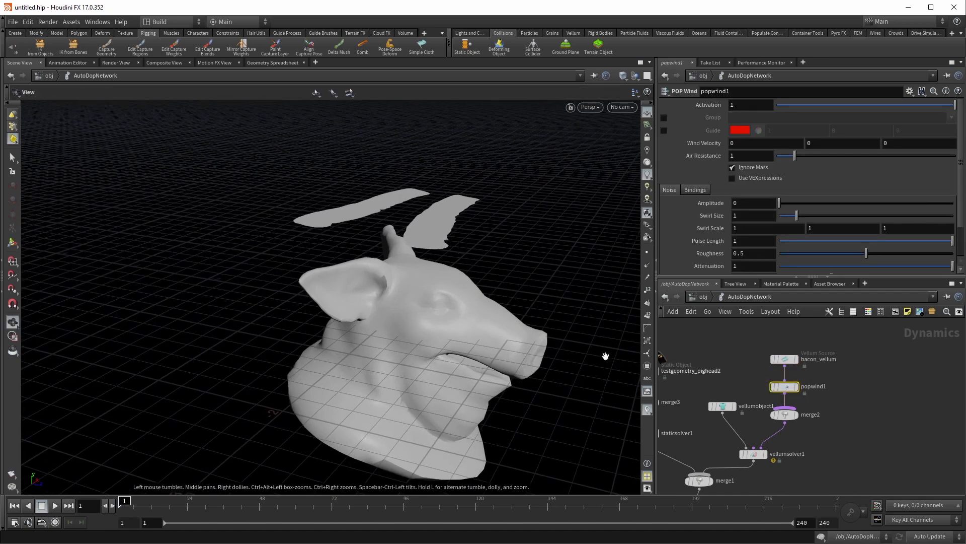
left_click(752, 153)
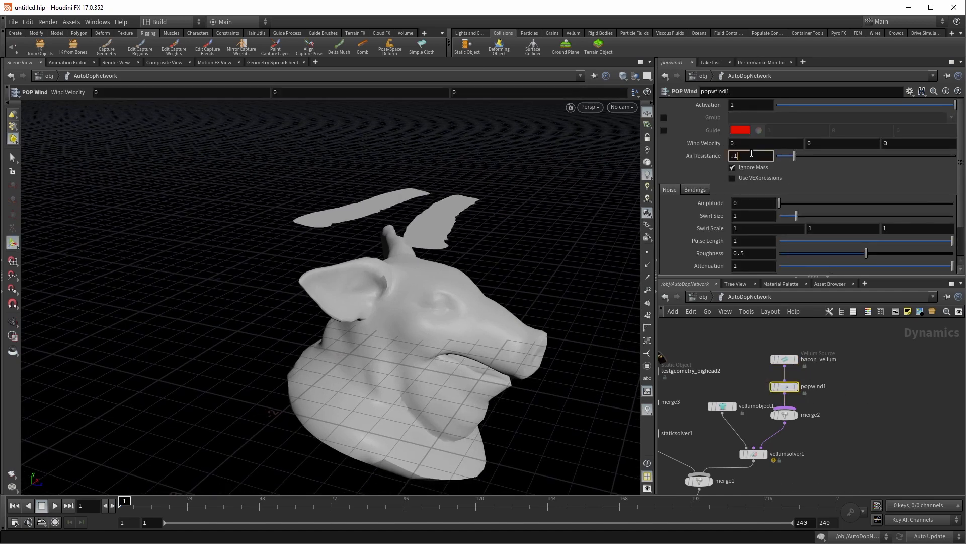
type(".1")
key("Return")
middle_click_drag(748, 391, 773, 355)
Play the simulation with the wind drag, switch the view to wireframe while it runs, and return to frame 1
left_click(55, 506)
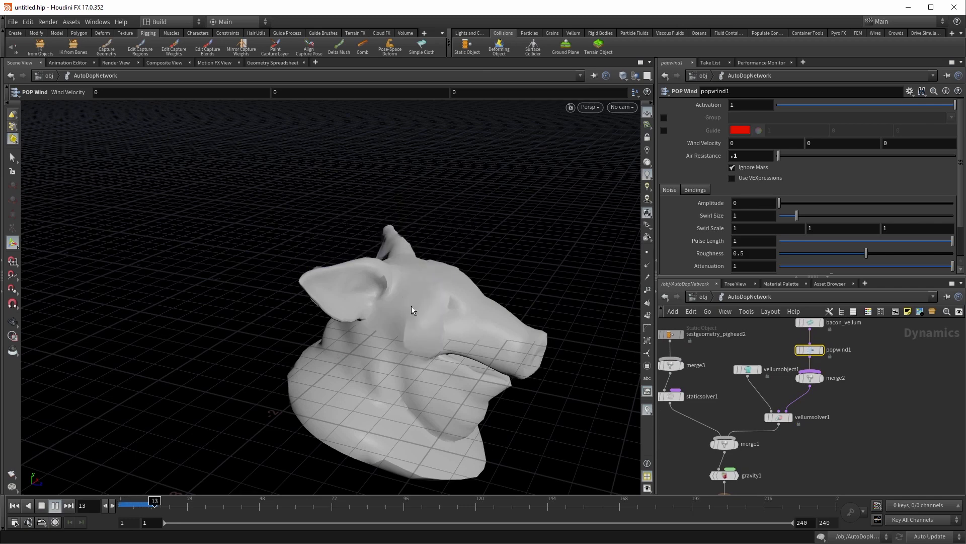
mouse_move(442, 331)
left_mouse_down("alt")
mouse_move(403, 336)
mouse_move(397, 323)
left_mouse_up("alt")
key("shift+w")
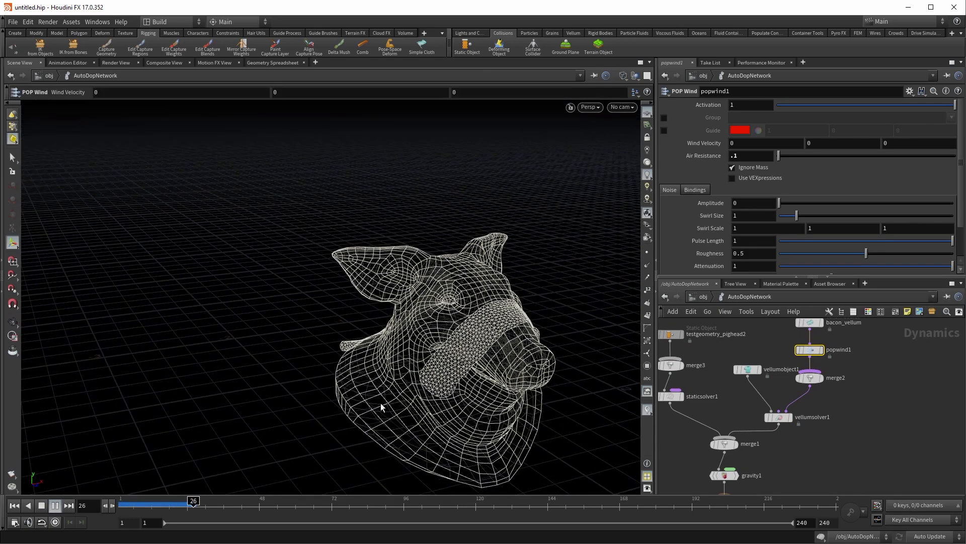
left_click(14, 505)
middle_click_drag(741, 337, 732, 368)
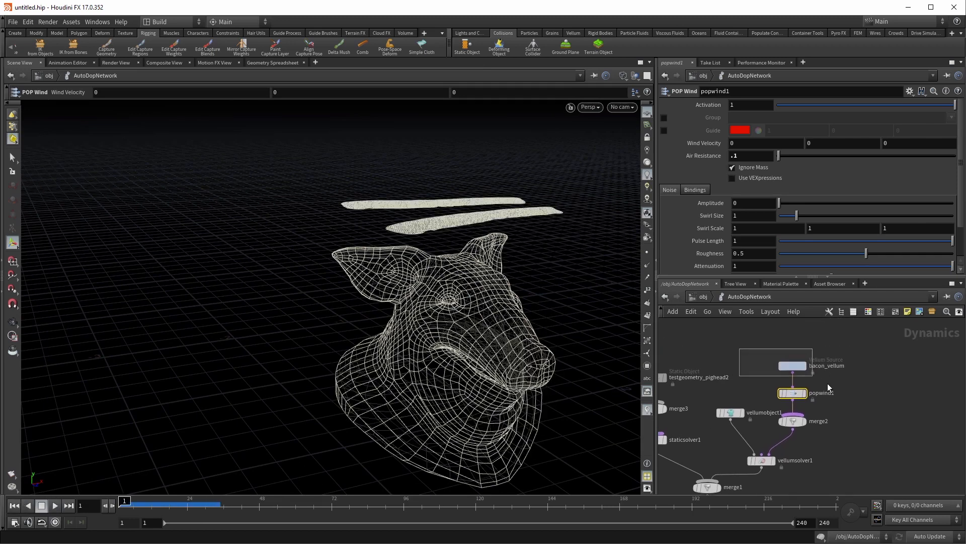
Set the Emission Type of the bacon_vellum source node to Continuous
left_click(825, 371)
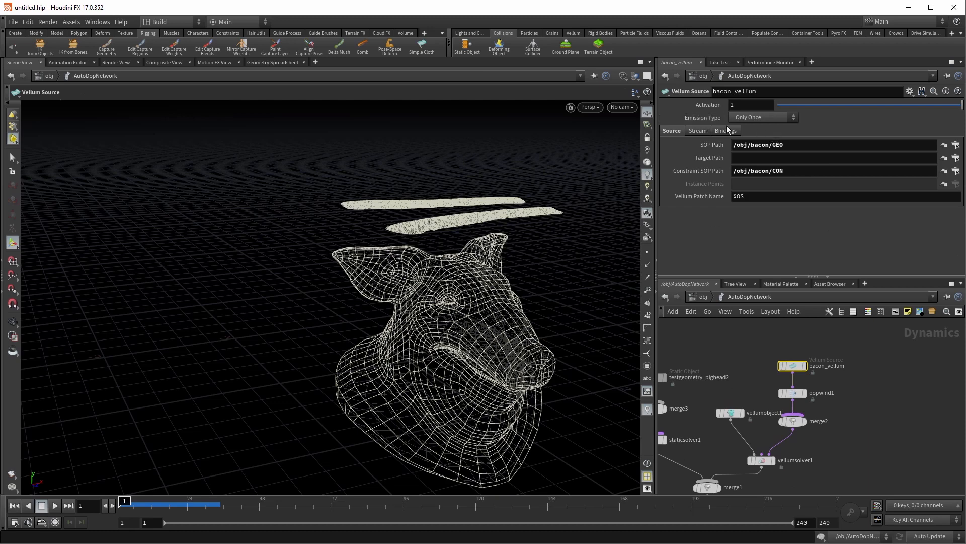
left_click(753, 118)
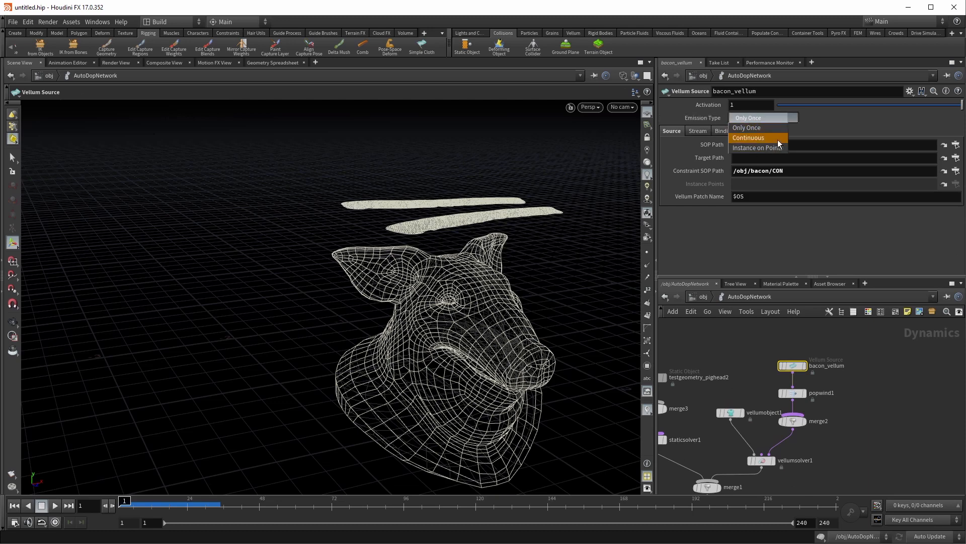
left_click(750, 138)
Set the Activation of bacon_vellum to the expression $SF%10 == 1, then play the simulation and return to frame 1
left_click(761, 105)
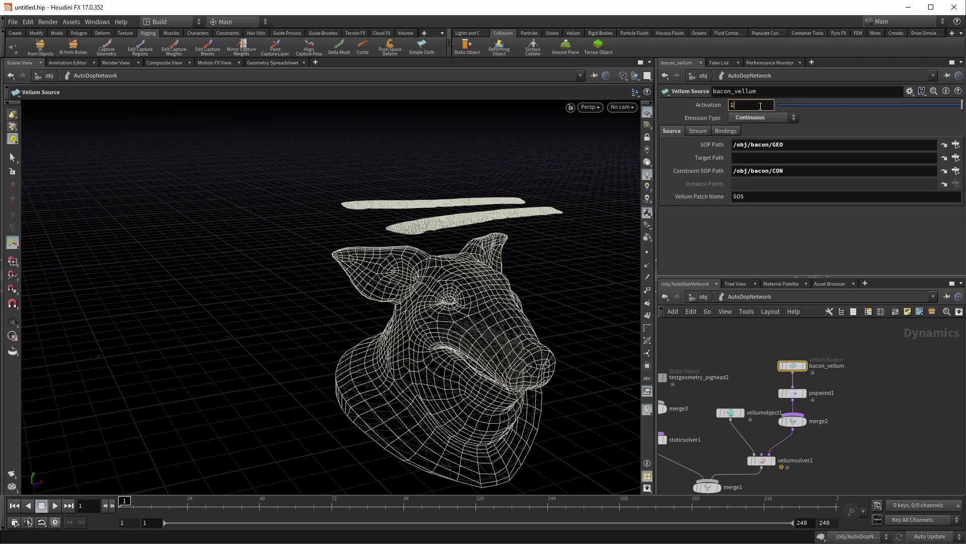
type("$F")
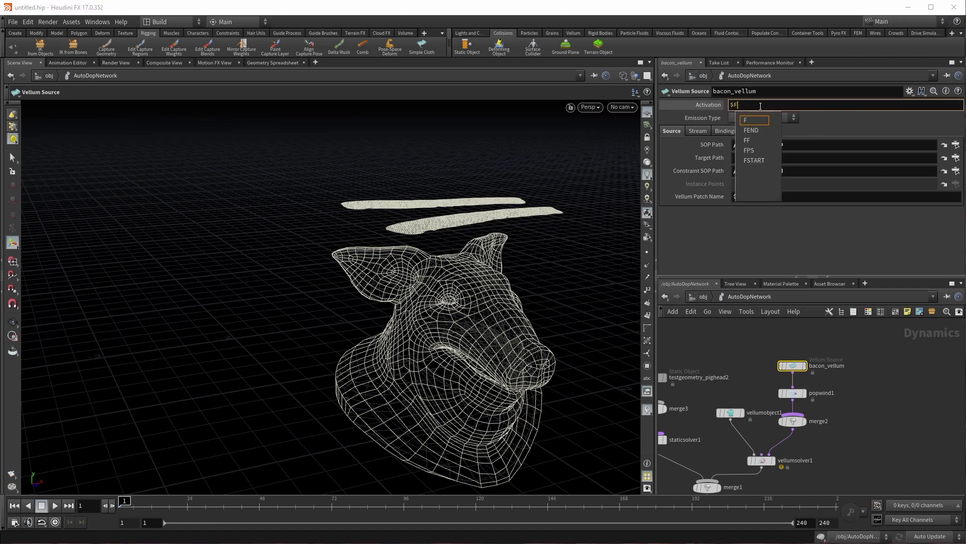
key("Escape")
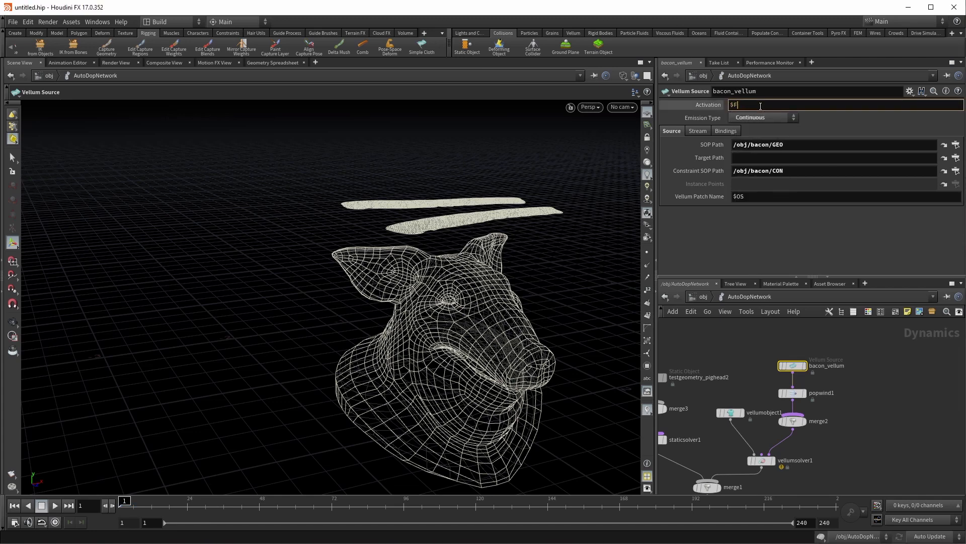
type("%")
key("BackSpace")
key("BackSpace")
type("SF^")
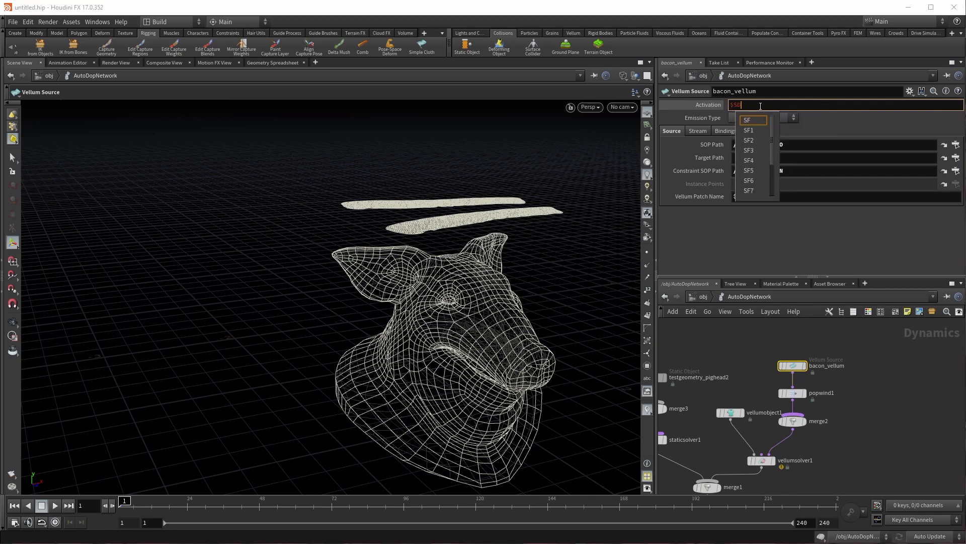
type("%10 == 1")
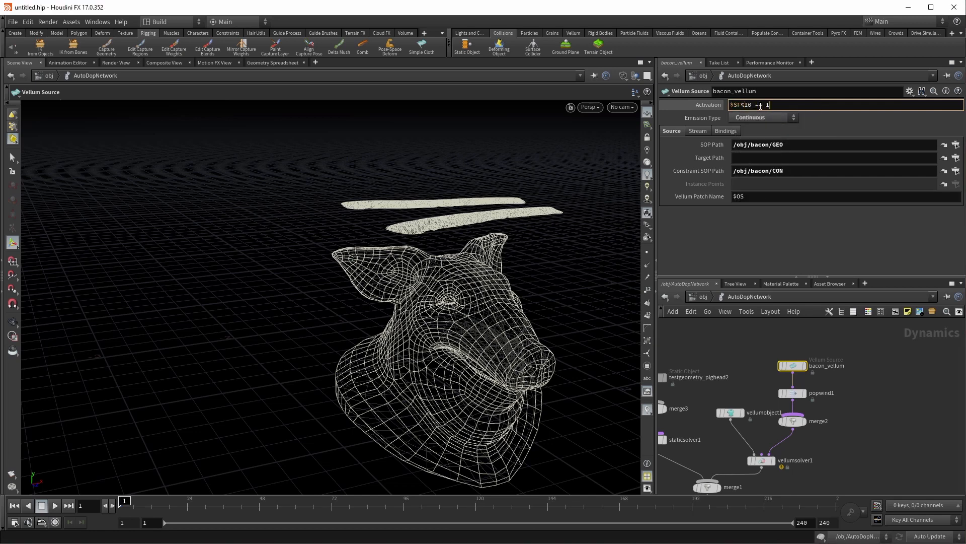
key("Return")
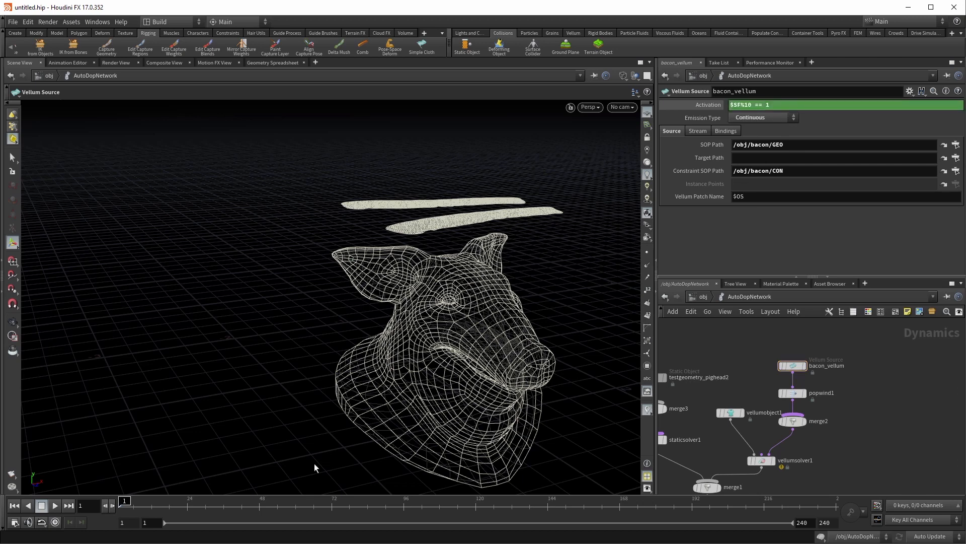
left_click(54, 506)
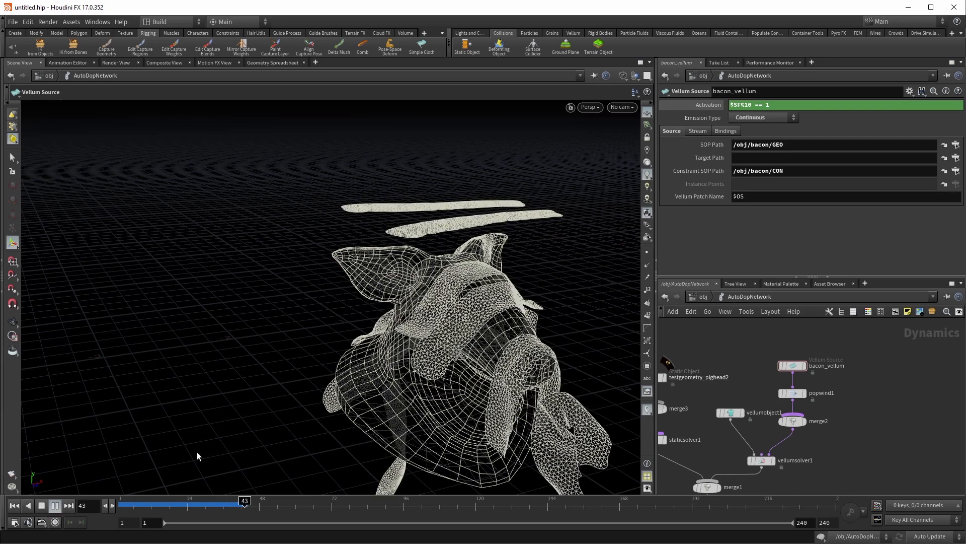
left_click(14, 506)
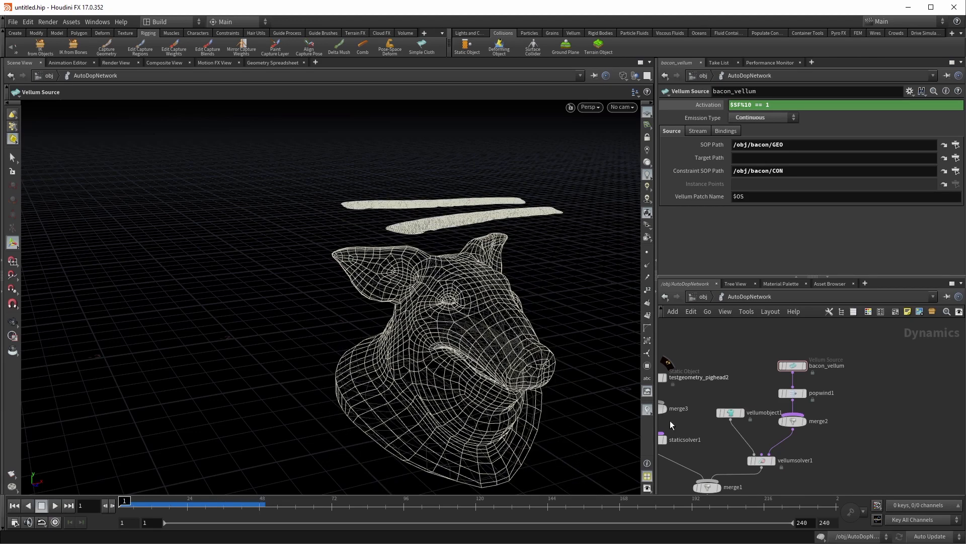
Set the friction Static Threshold of the vellumsolver1 node to 10
scroll(727, 376, "down", 3)
left_click_drag(739, 375, 829, 415)
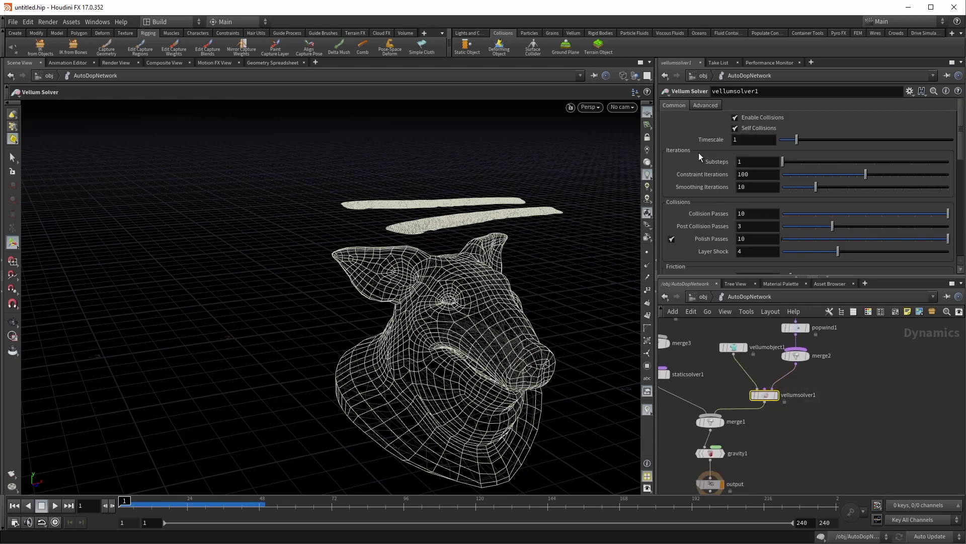
scroll(688, 153, "down", 3)
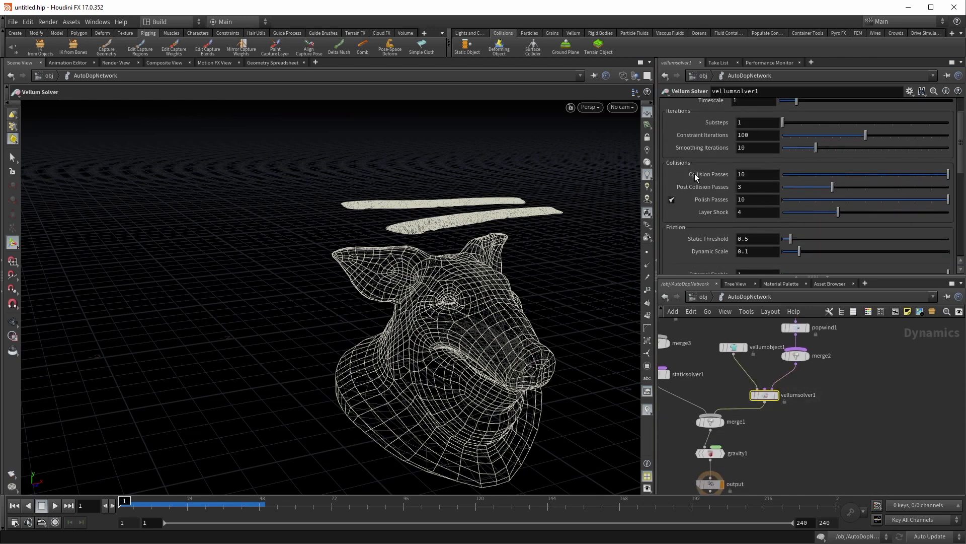
left_click(767, 201)
double_click(767, 199)
type("10")
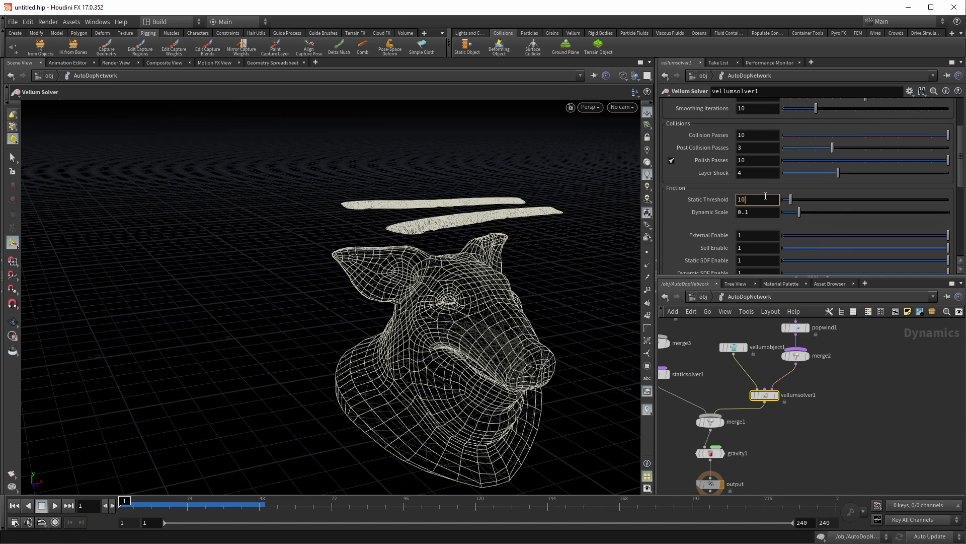
key("Return")
left_click(892, 367)
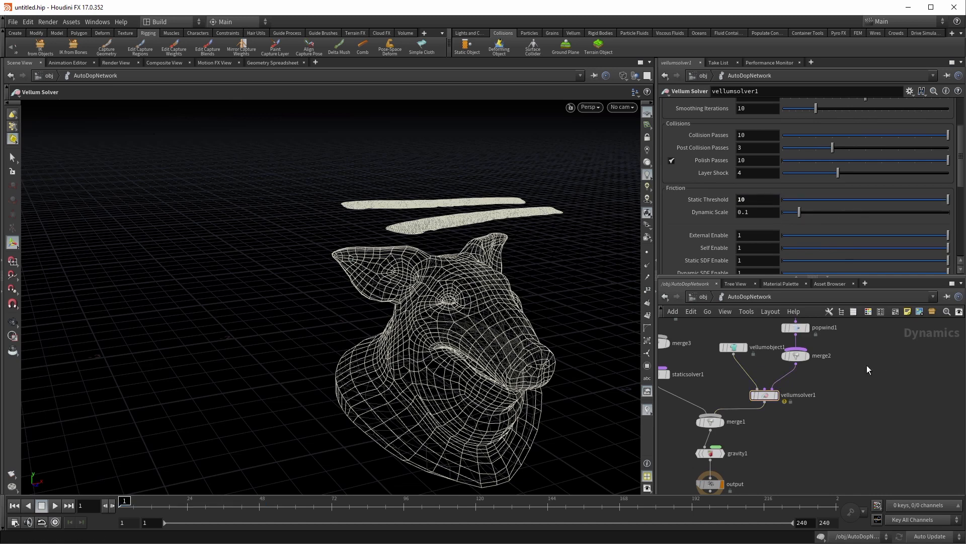
Enter the bacon object's network and move the GEO, CON and cloth_constraints nodes down to make room below transform1
key("u")
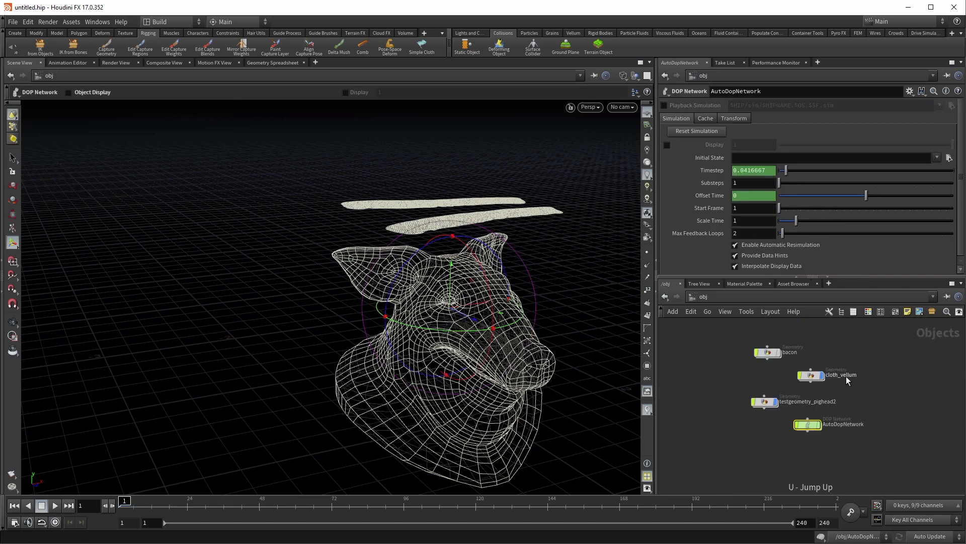
left_click(769, 352)
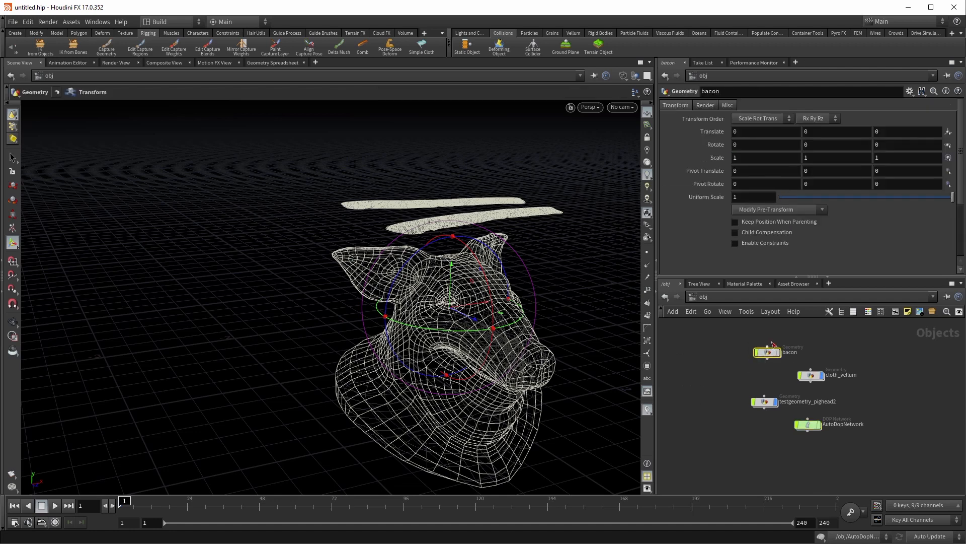
key("Return")
middle_click_drag(781, 394, 791, 428)
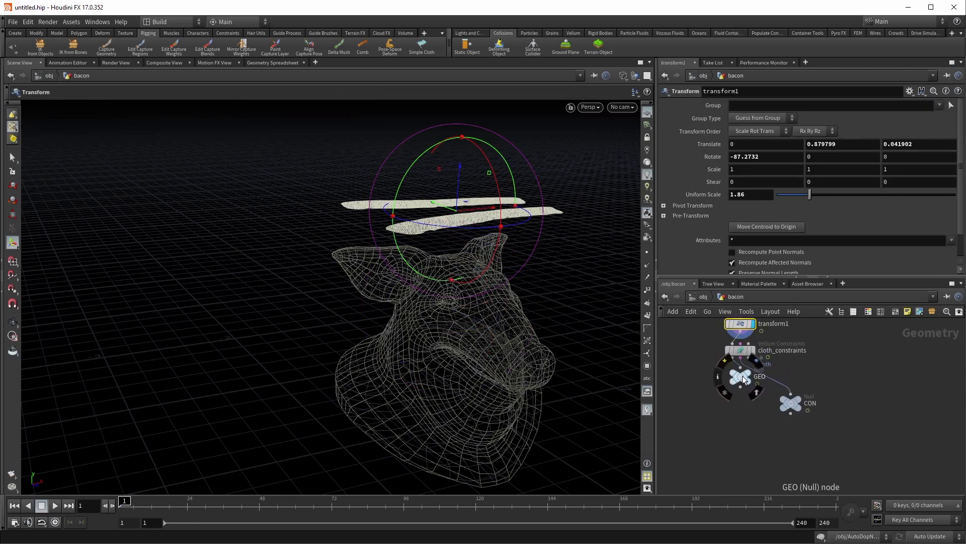
left_click_drag(740, 377, 728, 414)
left_click_drag(796, 406, 798, 429)
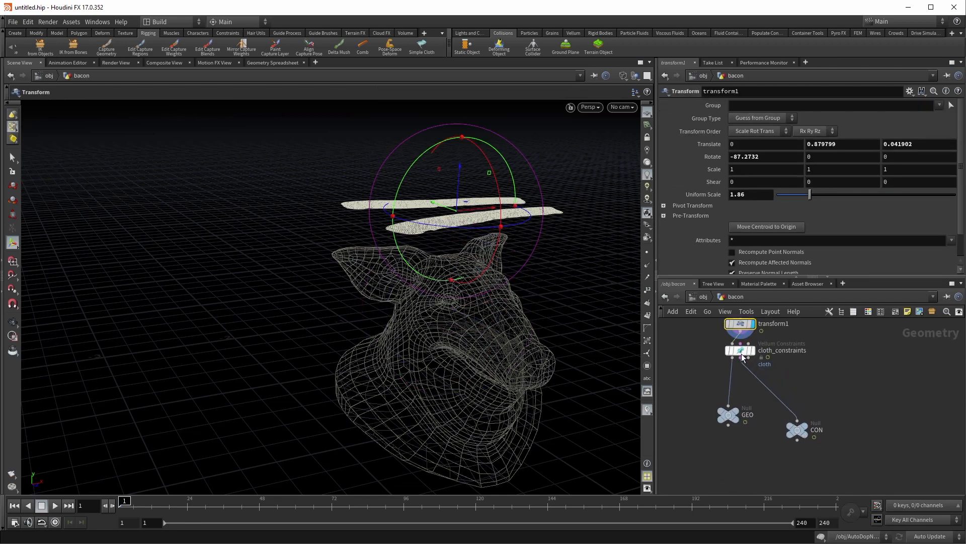
left_click_drag(740, 352, 752, 372)
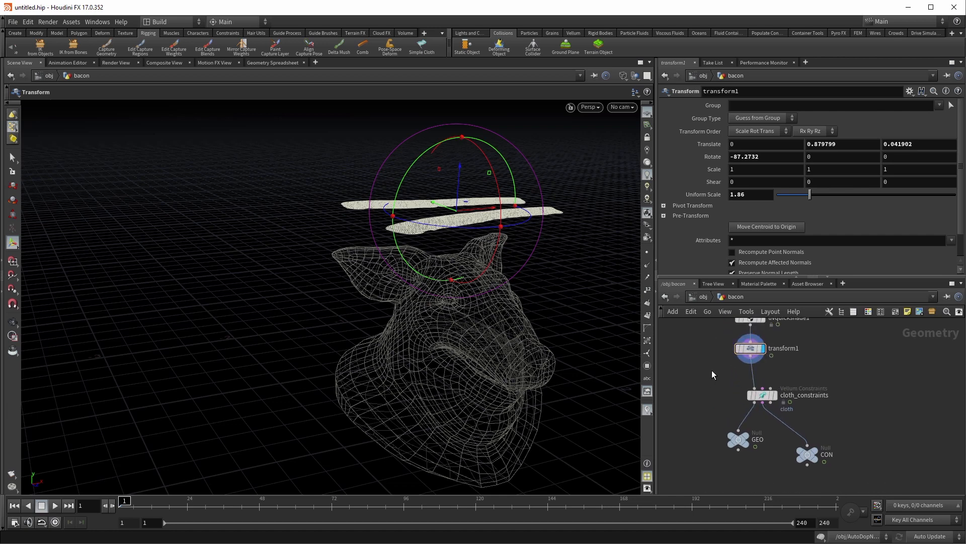
Add a Transform node and insert it between transform1 and cloth_constraints
scroll(712, 370, "up", 3)
key("Tab")
type("rt")
key("BackSpace")
key("BackSpace")
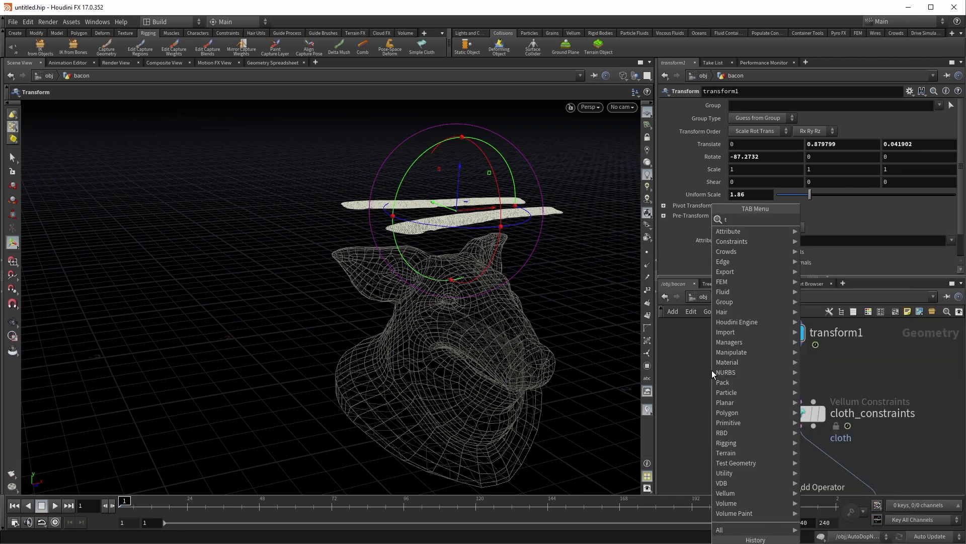
type("tran")
key("Return")
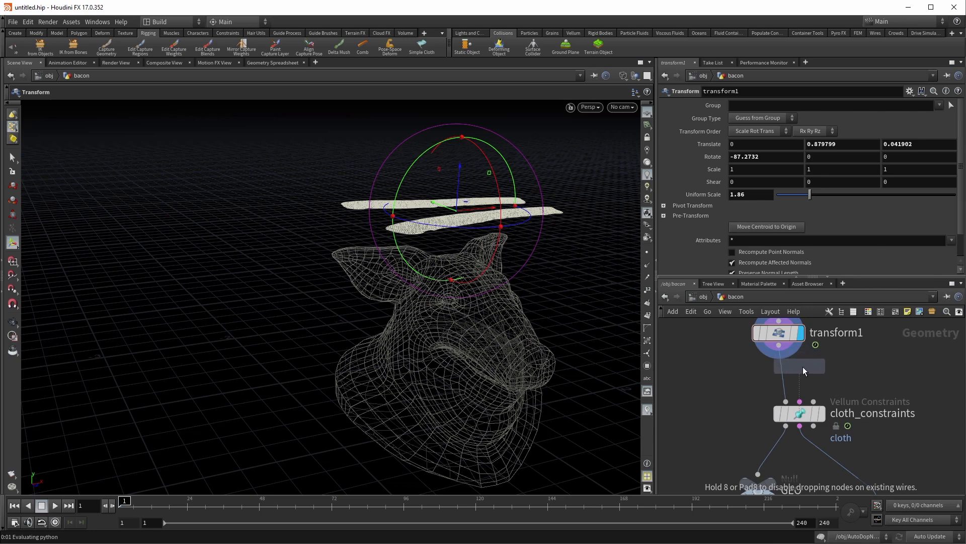
left_click(806, 367)
left_click_drag(816, 372, 780, 376)
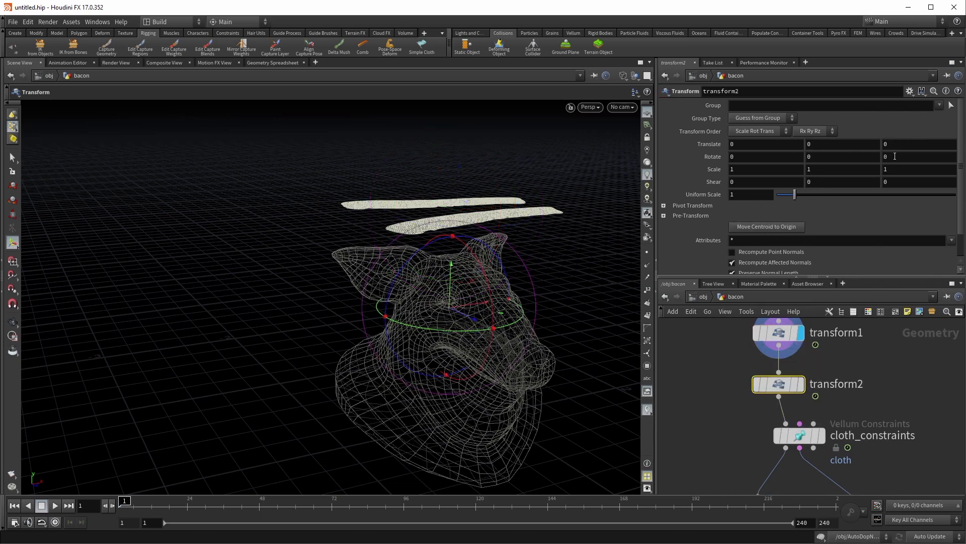
Set the Y rotation of the transform2 node to the expression 360*rand($FF)
mouse_move(862, 160)
middle_mouse_down()
mouse_move(862, 136)
mouse_move(885, 128)
mouse_move(862, 163)
middle_mouse_up()
left_click(832, 157)
type("60&")
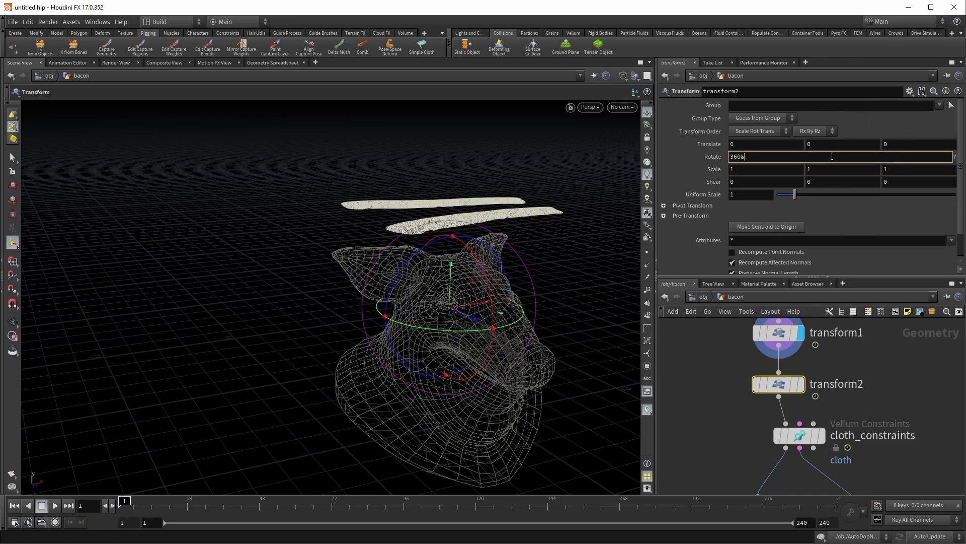
key("BackSpace")
type("*rand")
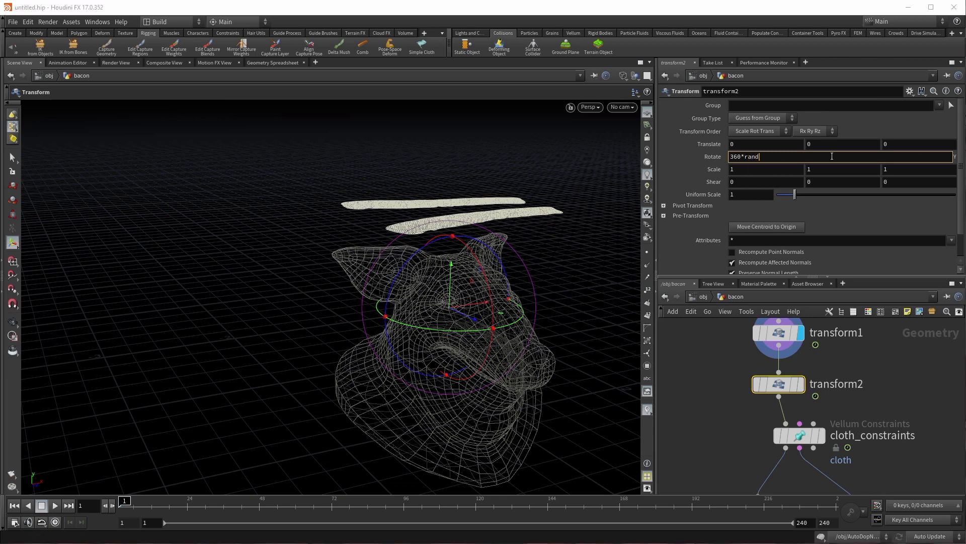
type("($FF)")
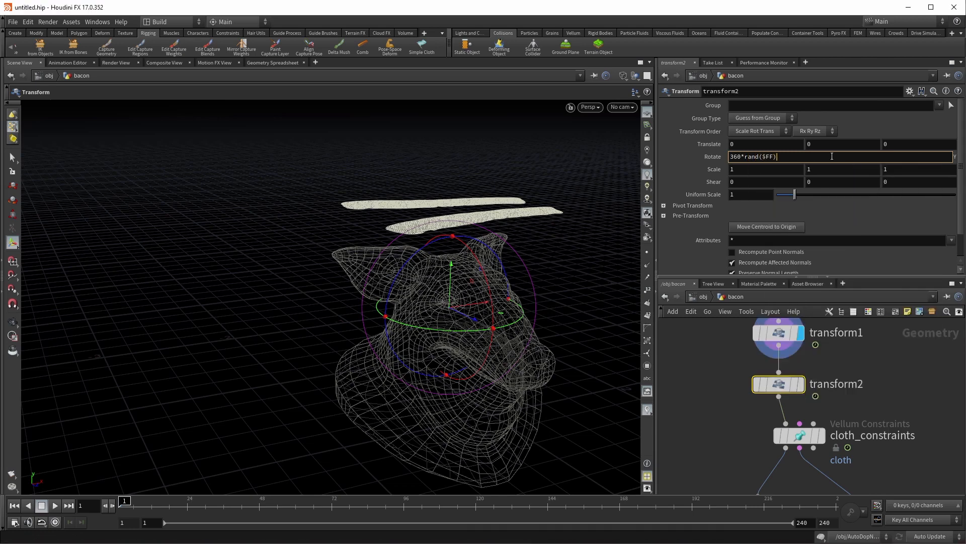
key("Return")
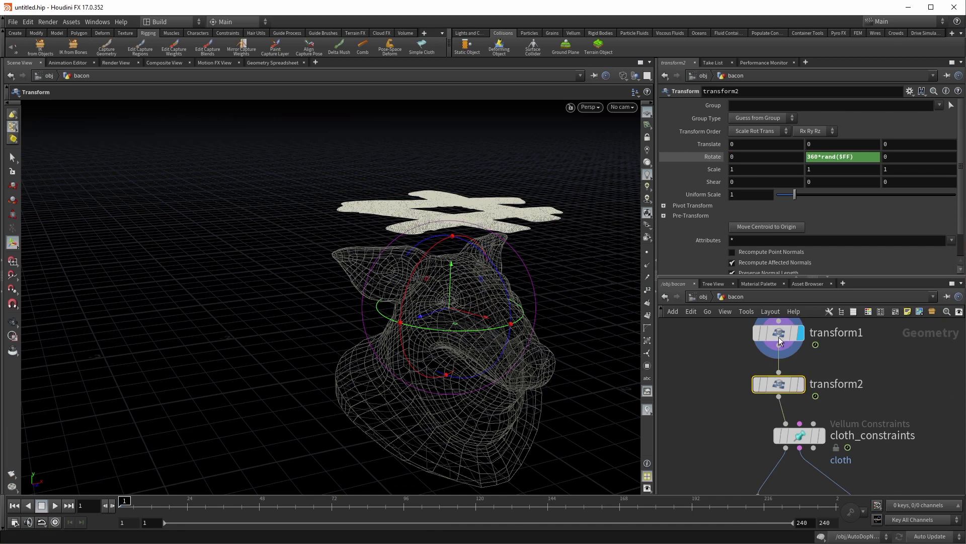
Go back up to the object level, switch to shaded view, play the simulation while viewing the pig head closely, and return to frame 1
key("u")
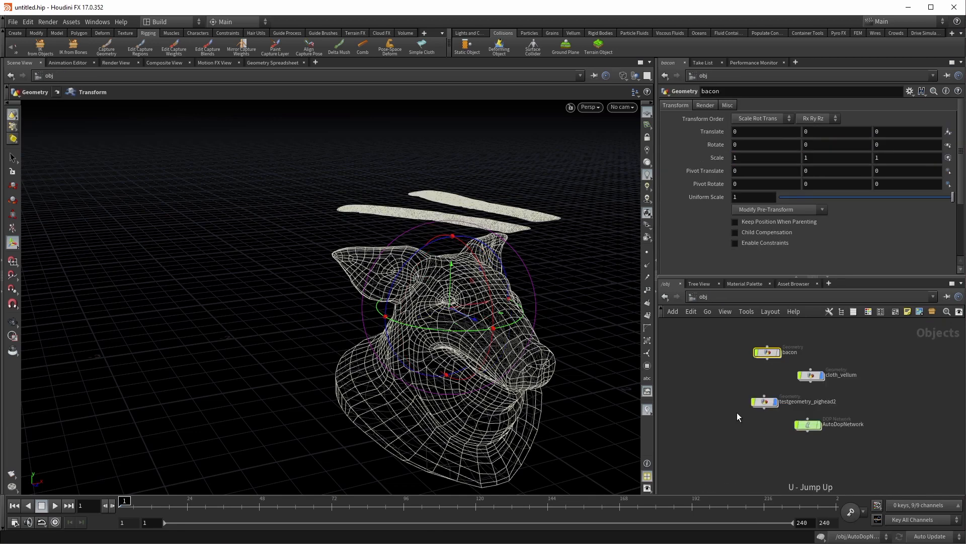
key("space+w")
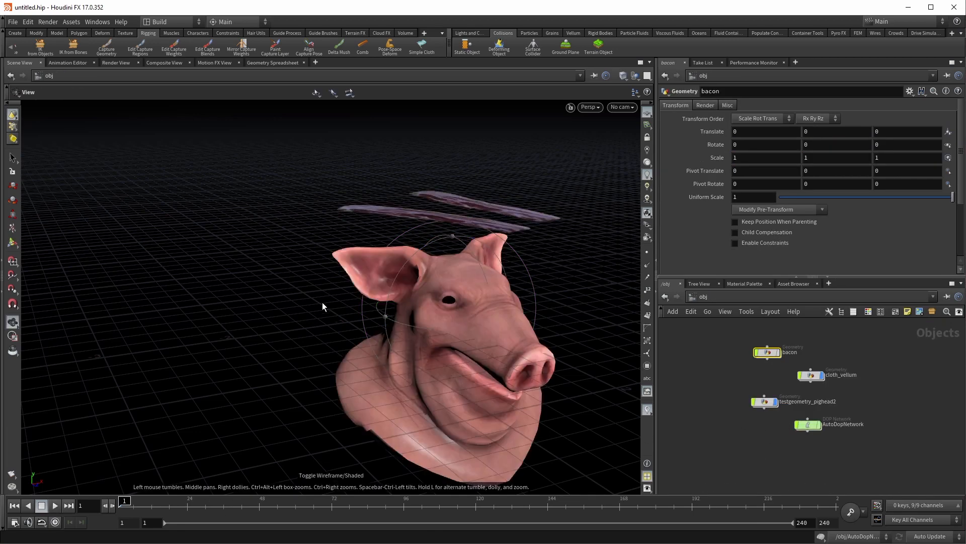
left_click(55, 505)
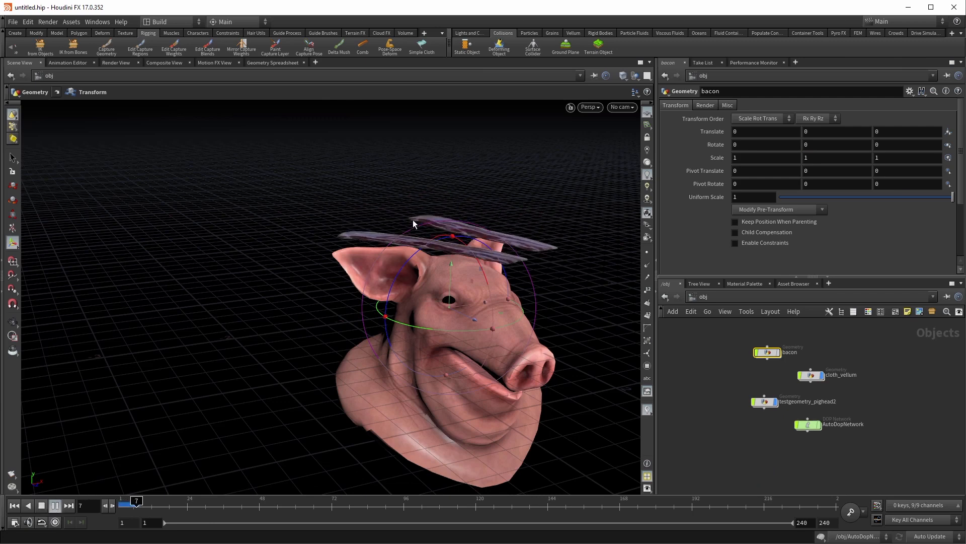
left_click_drag(468, 212, 463, 251, "alt")
middle_click_drag(432, 363, 380, 324, "alt")
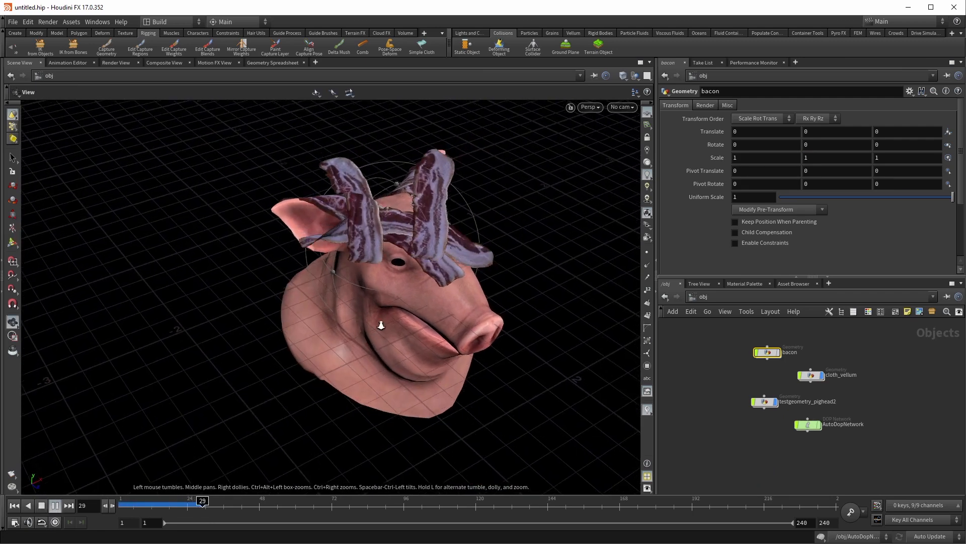
right_click_drag(379, 323, 427, 301, "alt")
middle_click_drag(427, 301, 418, 318, "alt")
left_click_drag(419, 339, 408, 309, "alt")
right_click_drag(407, 309, 405, 312, "alt")
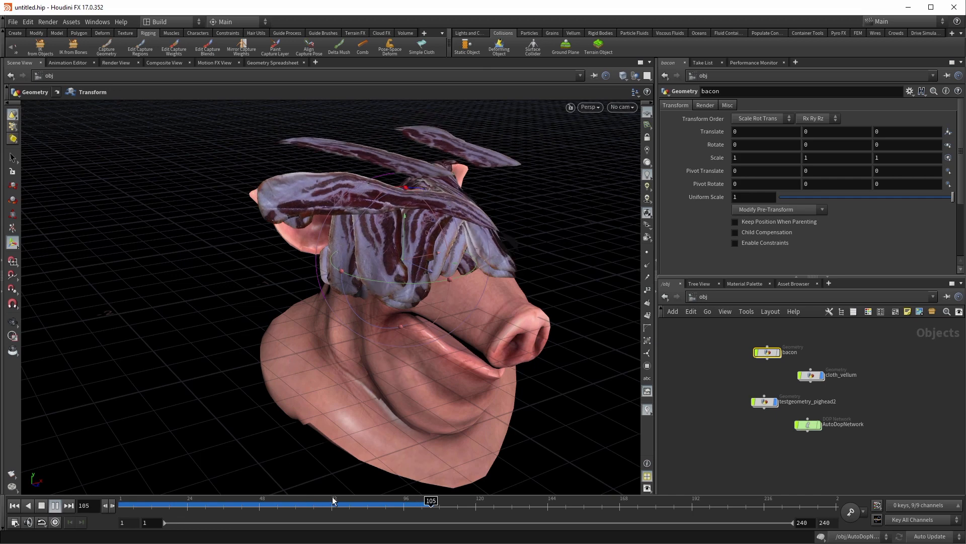
left_click_drag(352, 507, 108, 512)
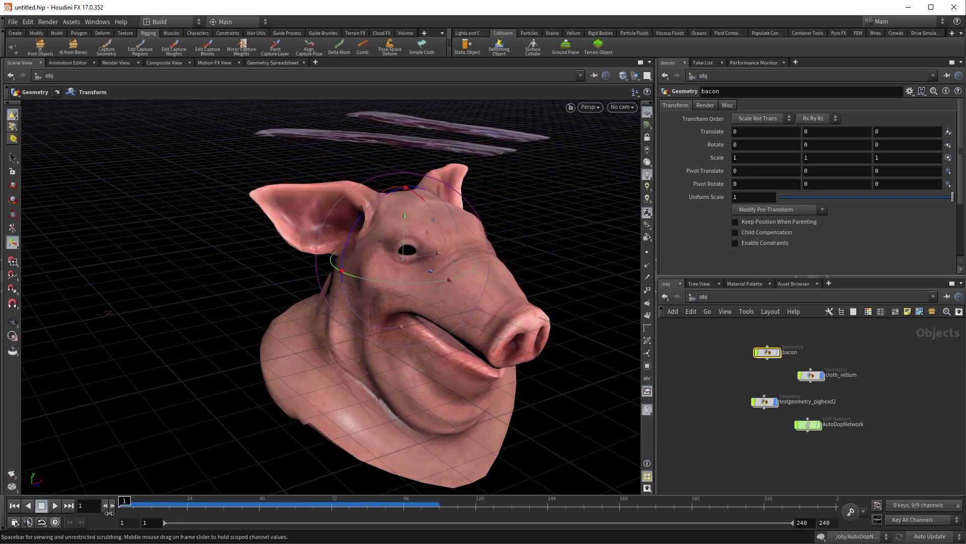